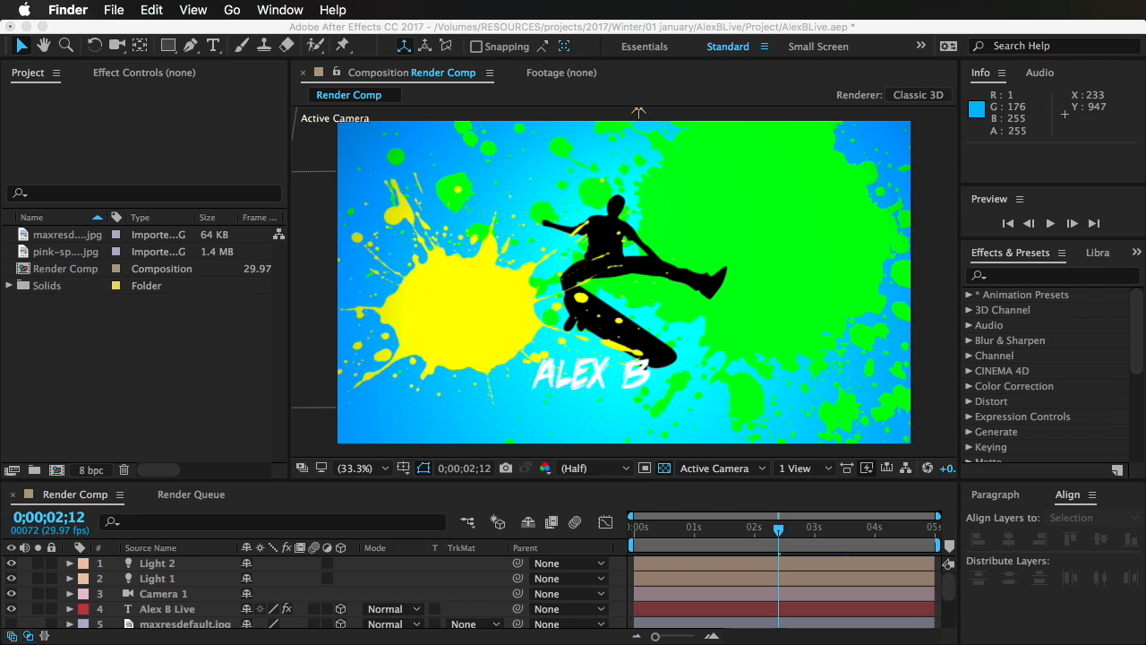
Step: Scrub Render Comp to 0;00;03;12, then play the rendered AlexBLive_0001.mov in QuickTime Player and close its window
click(602, 30)
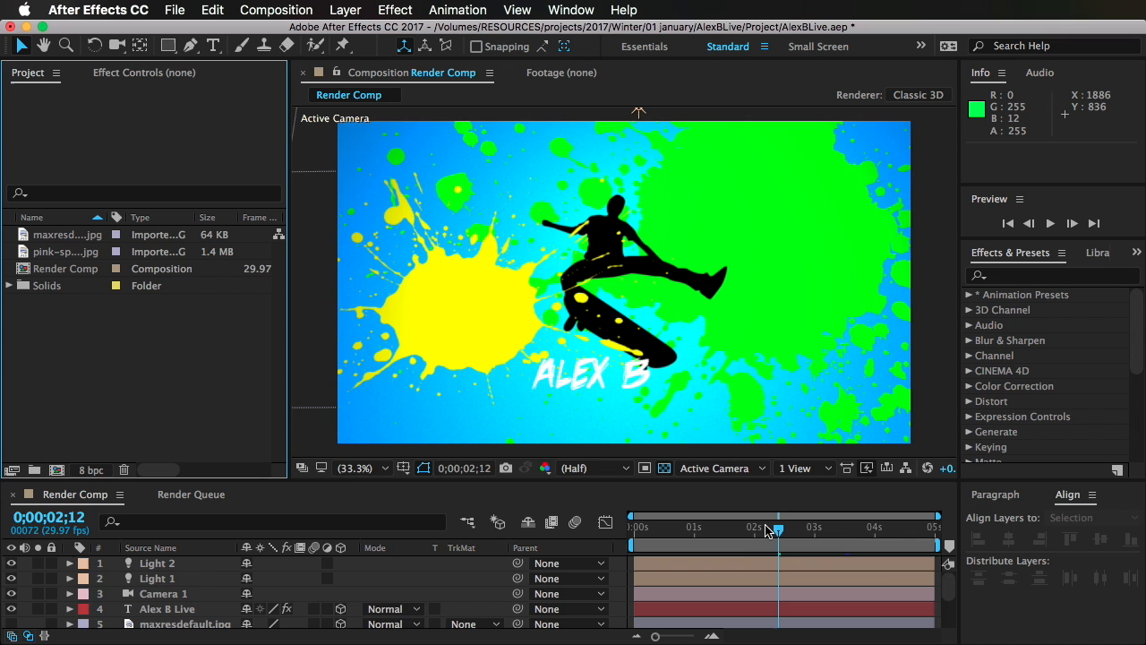
drag(779, 530, 839, 535)
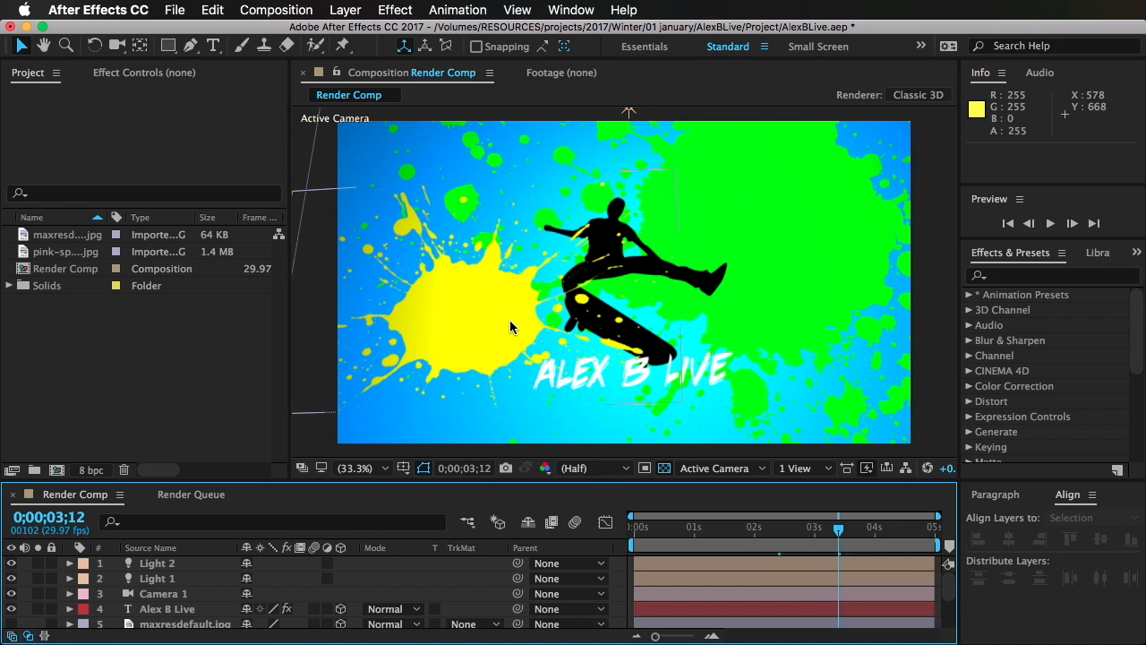
key(super+Tab)
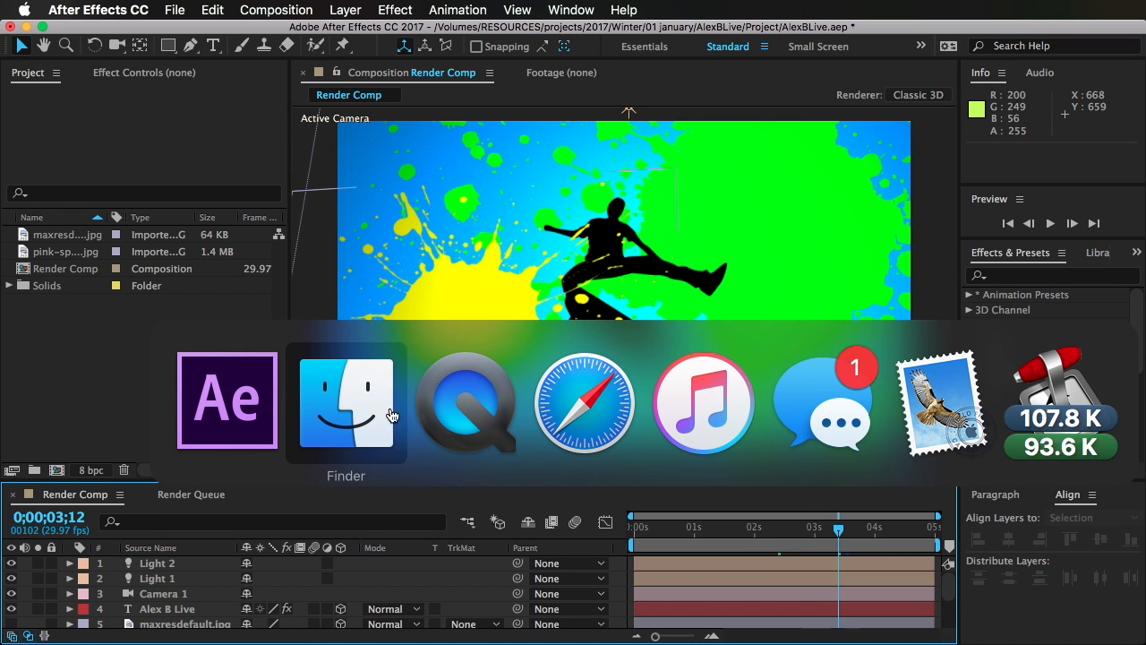
key(super+Tab)
mouse_move(551, 387)
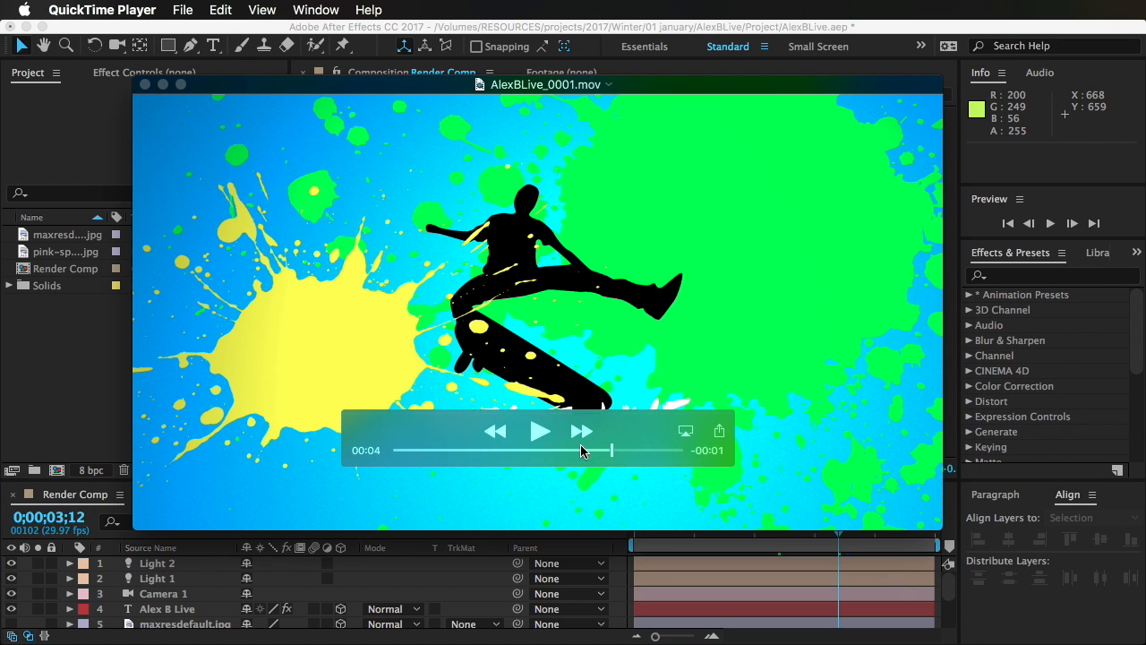
key(space)
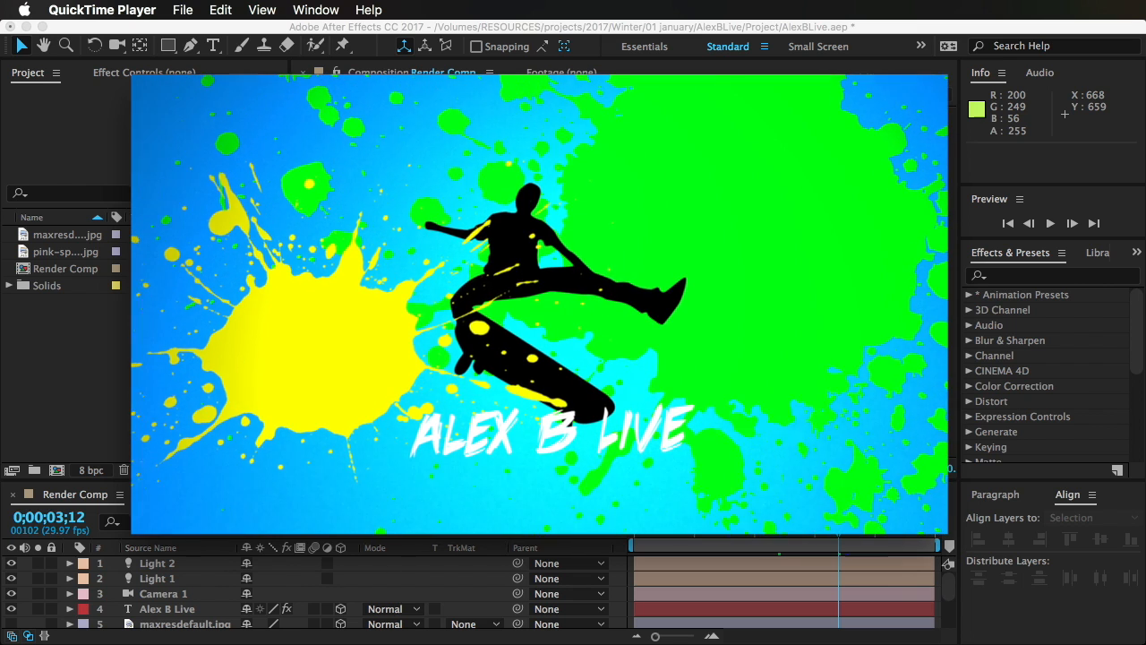
key(super+w)
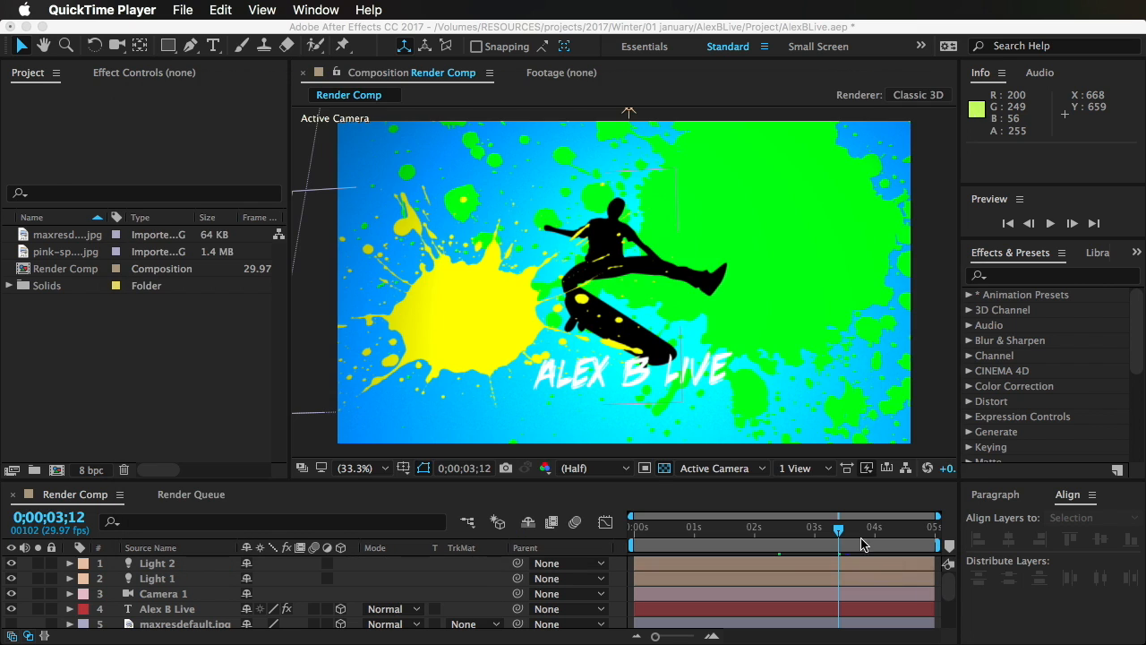
Step: Scrub back and forth through Render Comp to review the paint splatter and title animation, ending at 0;00;03;09
click(837, 535)
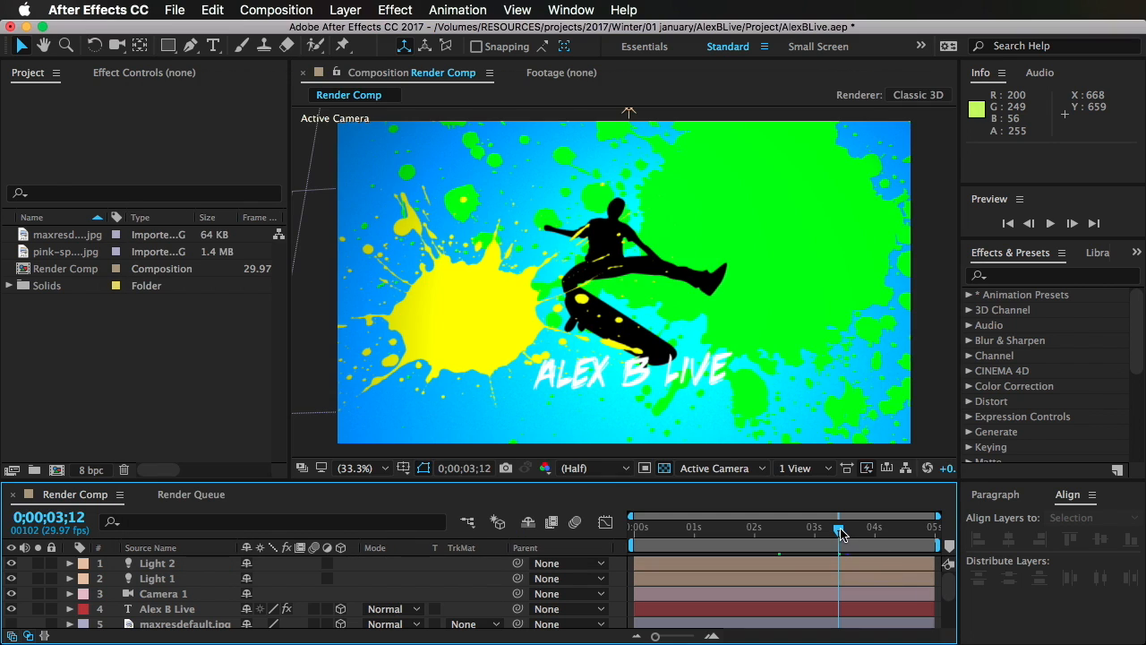
drag(842, 535, 796, 535)
click(754, 537)
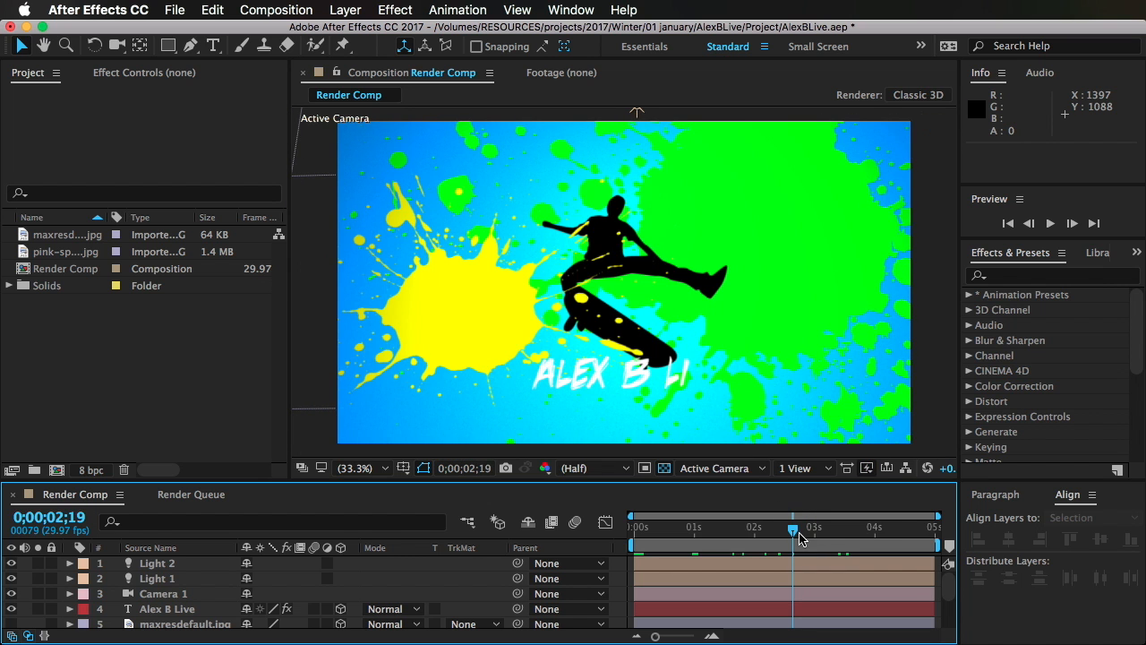
click(803, 535)
mouse_move(810, 535)
mouse_down()
mouse_move(762, 534)
mouse_move(832, 534)
mouse_up()
click(922, 286)
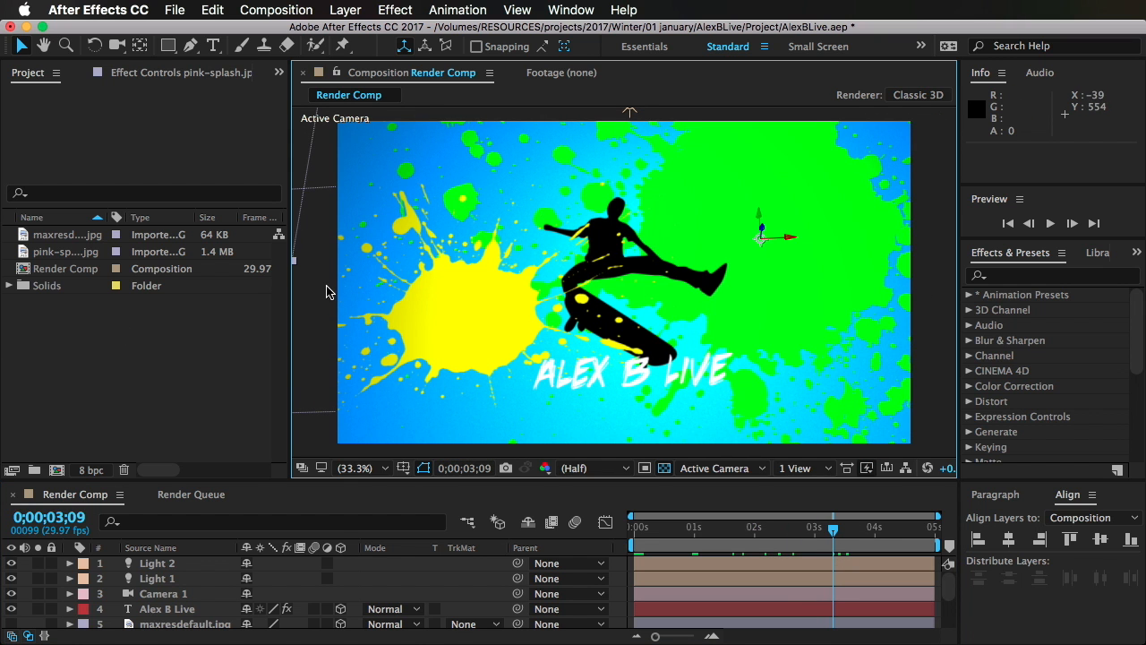
Step: Open the pink-splash.jpg footage, examine the source splatter image closely, and return to Render Comp
click(70, 419)
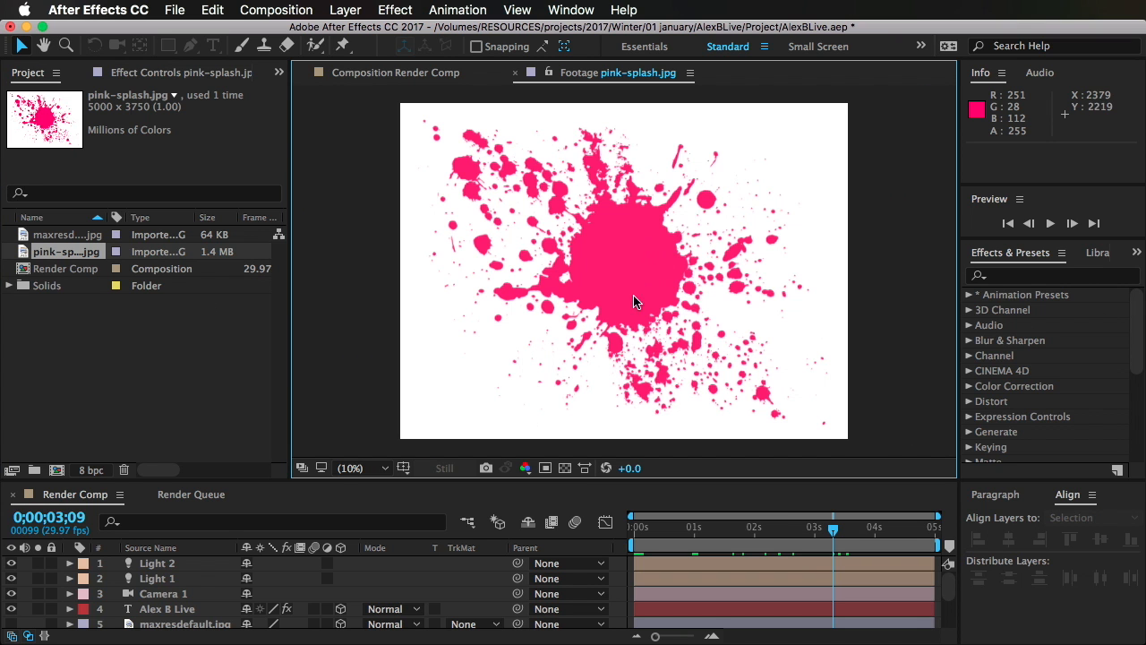
key(space)
drag(587, 253, 507, 237)
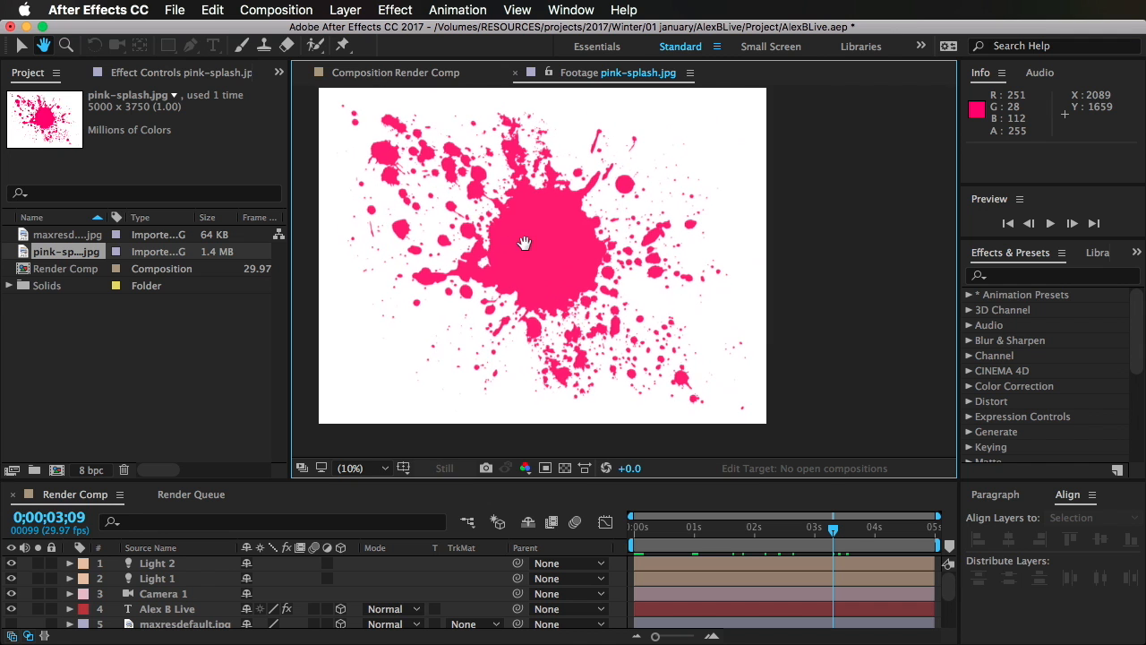
scroll(528, 243, up, 8)
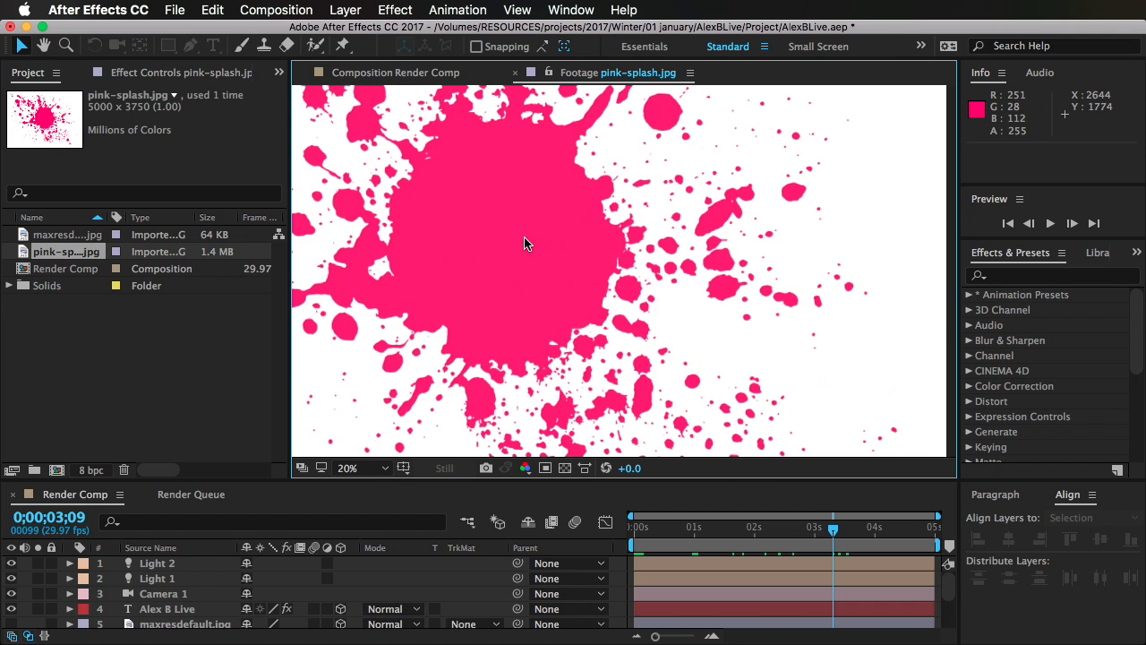
scroll(528, 243, down, 6)
scroll(530, 243, down, 5)
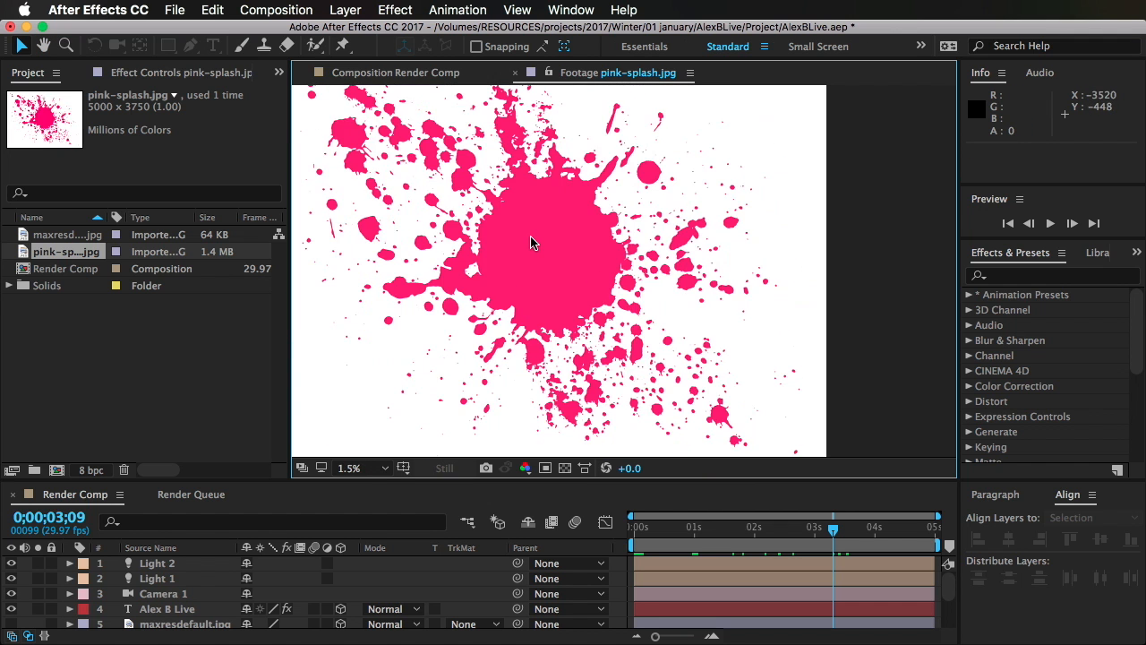
scroll(552, 355, up, 3)
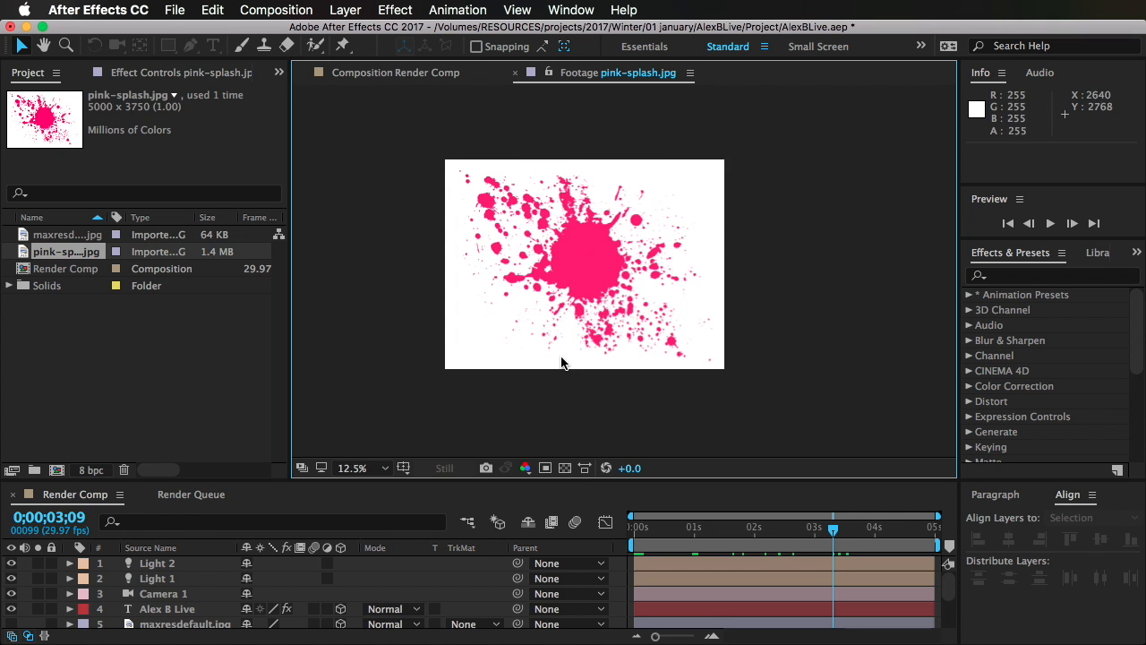
scroll(559, 358, down, 1)
scroll(559, 358, down, 1)
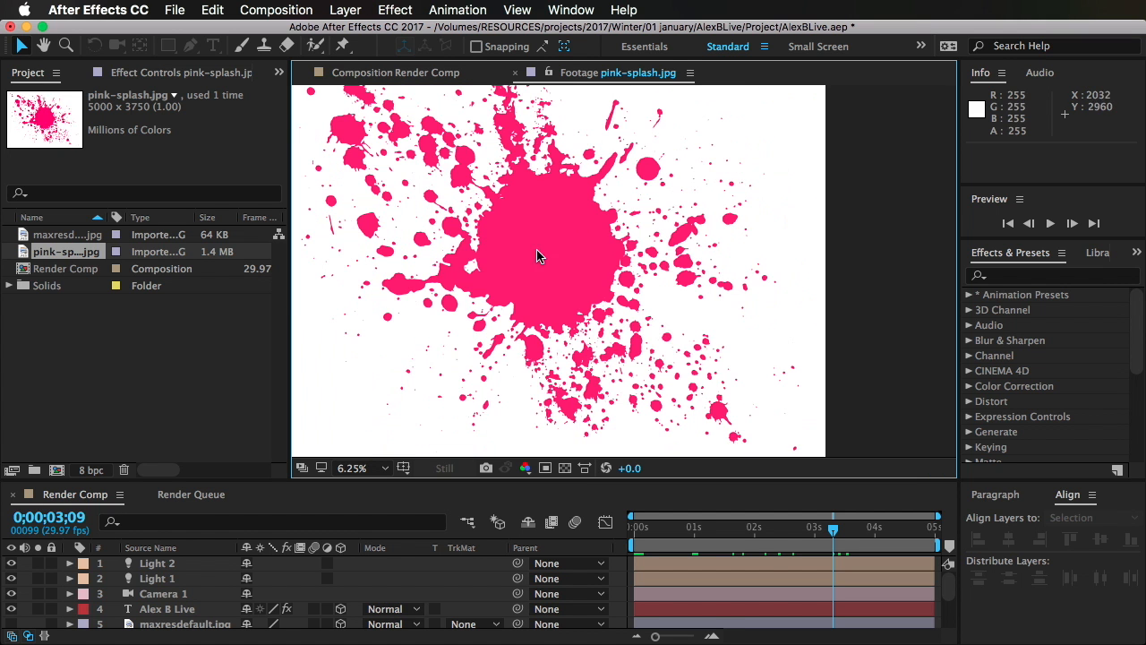
click(476, 74)
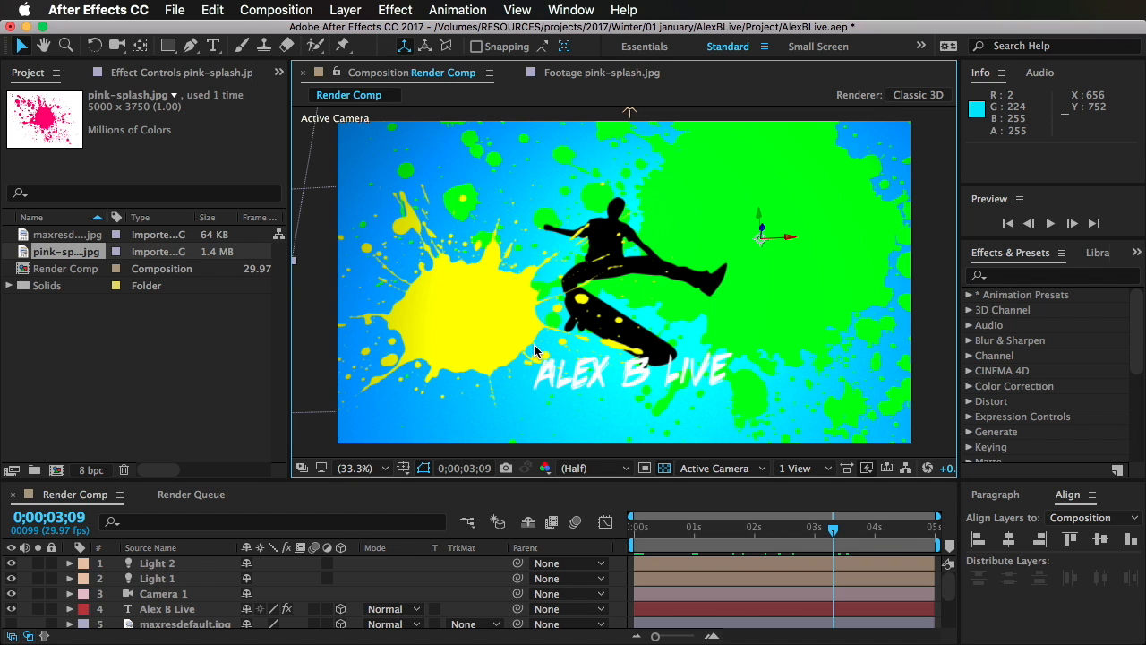
Step: Open the maxresdefault.jpg footage to examine the source photo of the skateboarder, and return to Render Comp
click(134, 360)
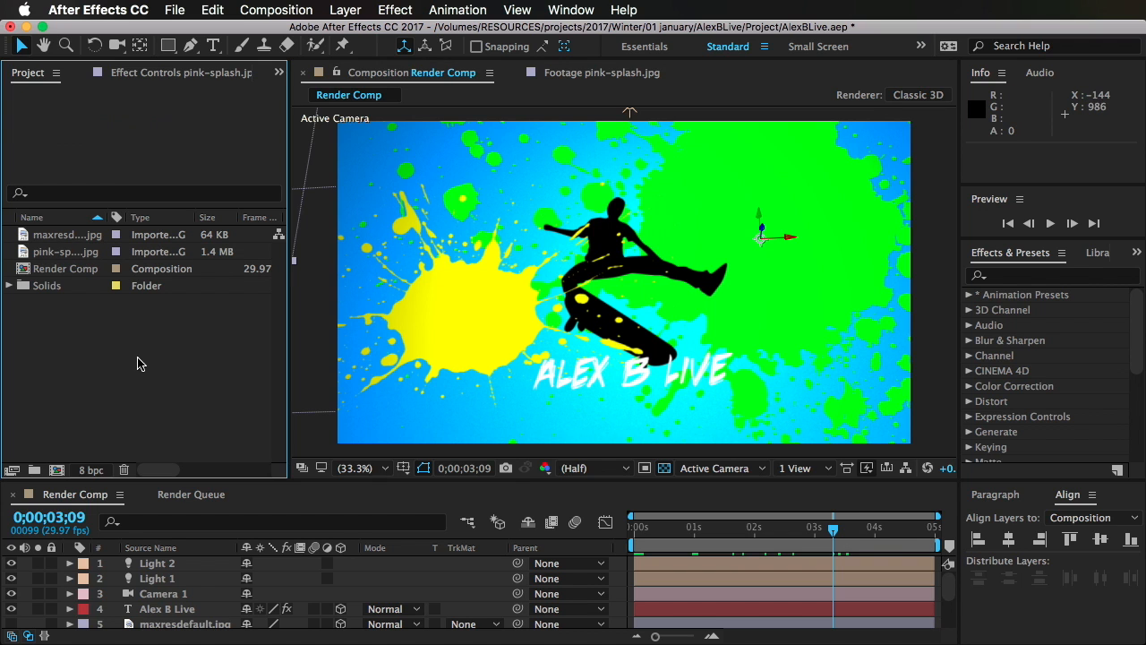
double_click(85, 239)
scroll(552, 329, up, 3)
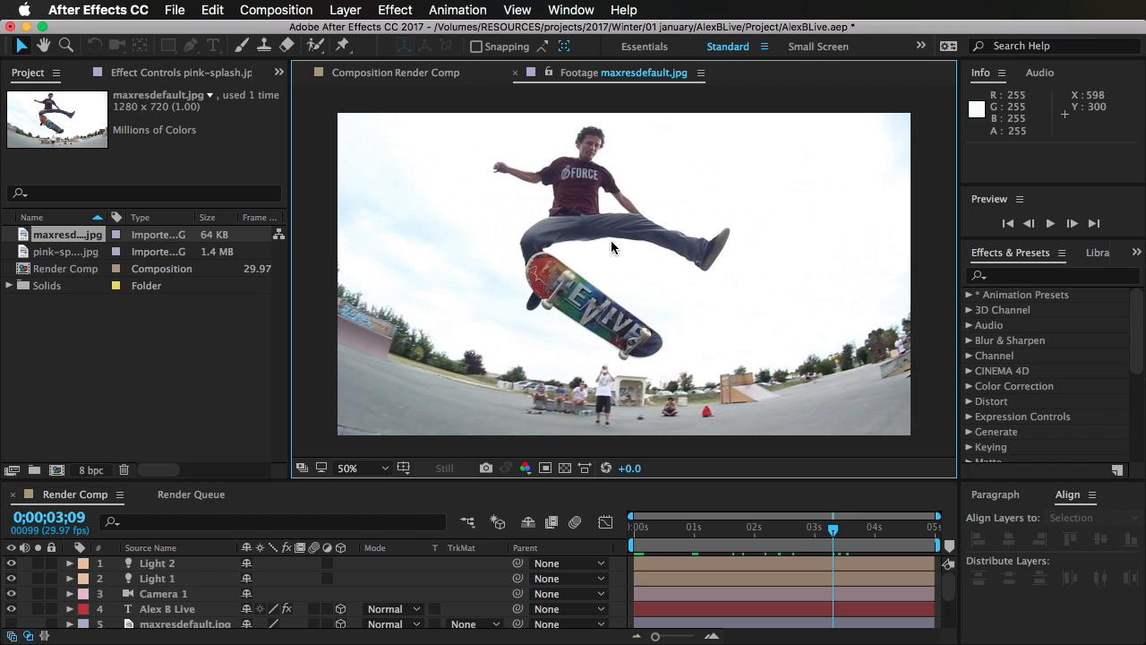
key(space)
drag(621, 254, 645, 271)
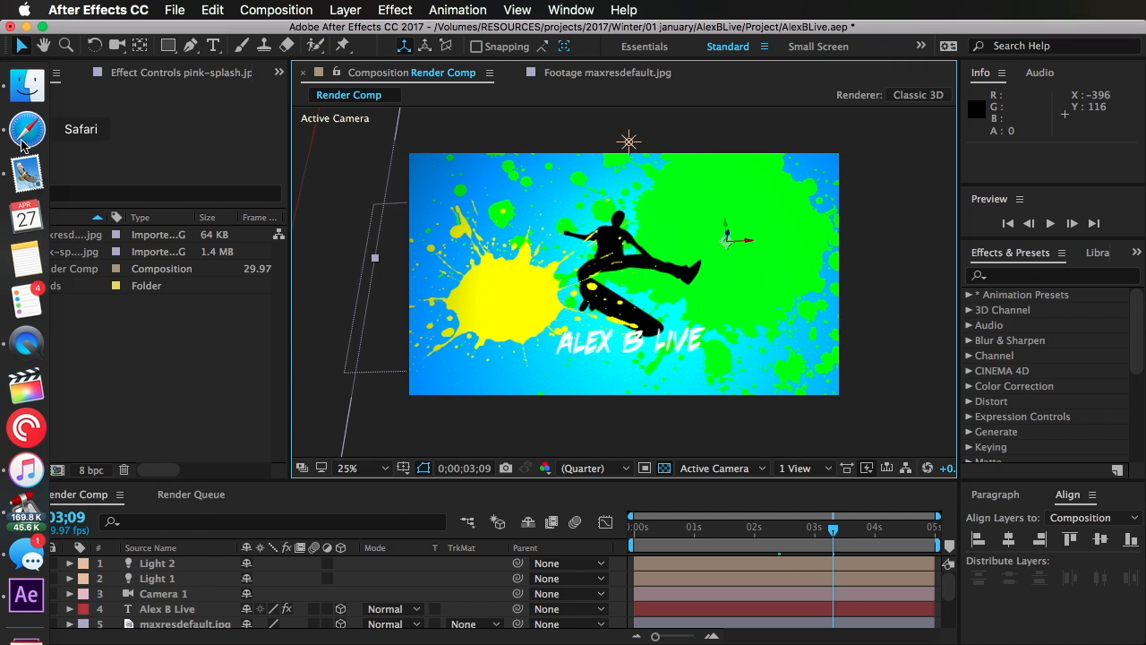
Step: Switch to Safari, reload the Tube Arsenal #145 - Paint Agent template page and view its preview video
click(22, 136)
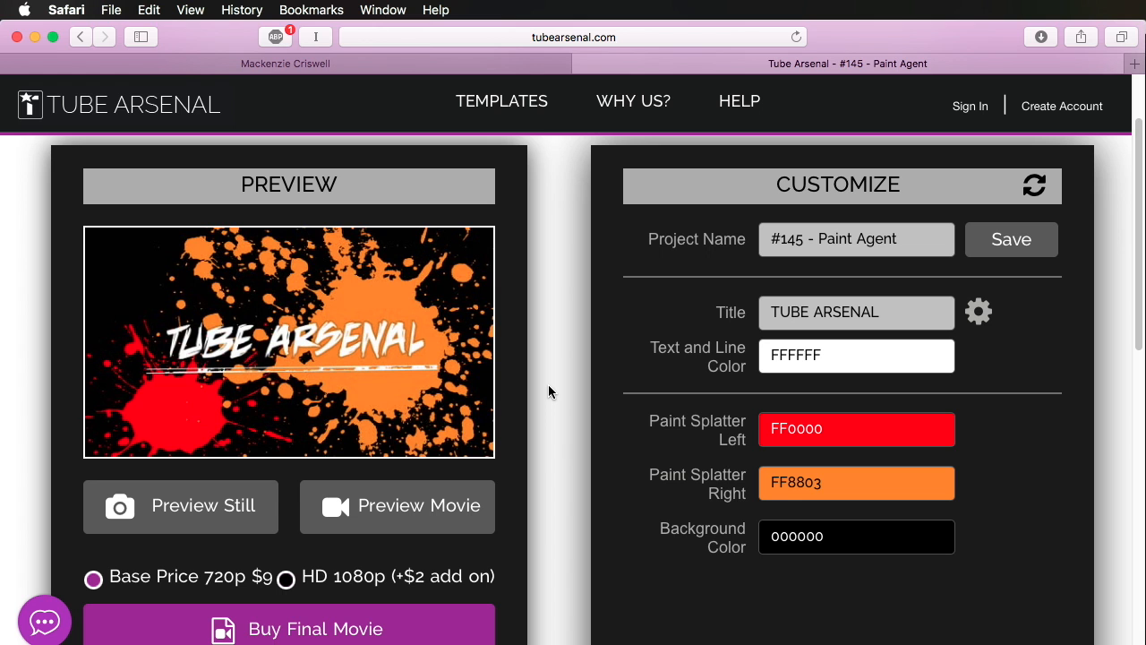
scroll(541, 349, up, 1)
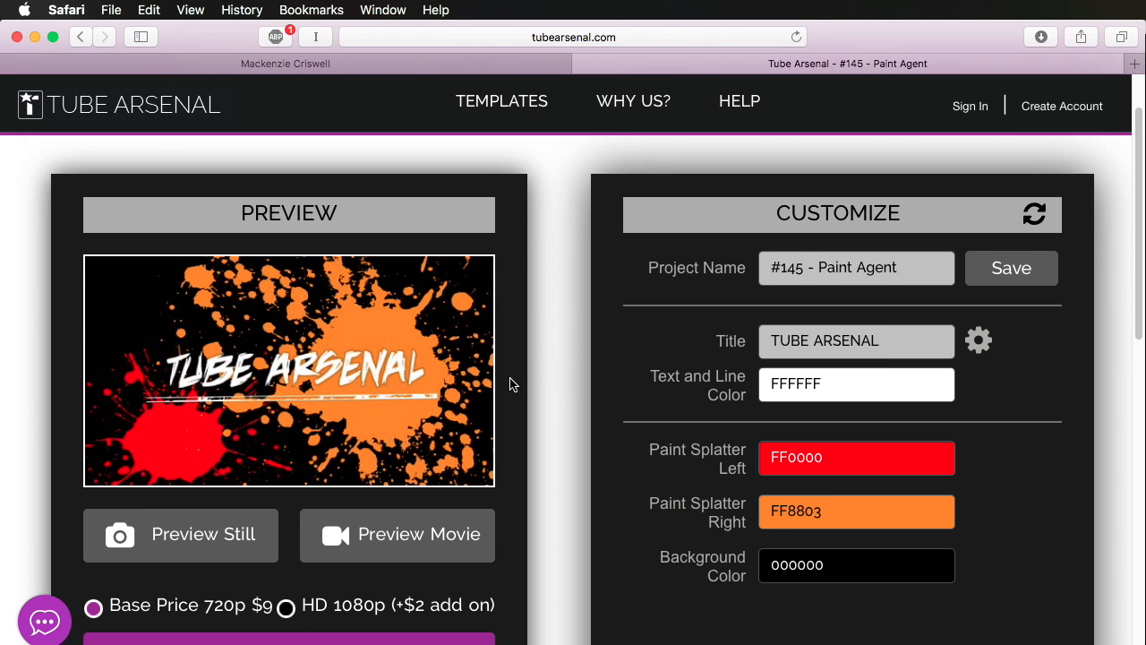
scroll(511, 384, up, 3)
scroll(512, 384, down, 4)
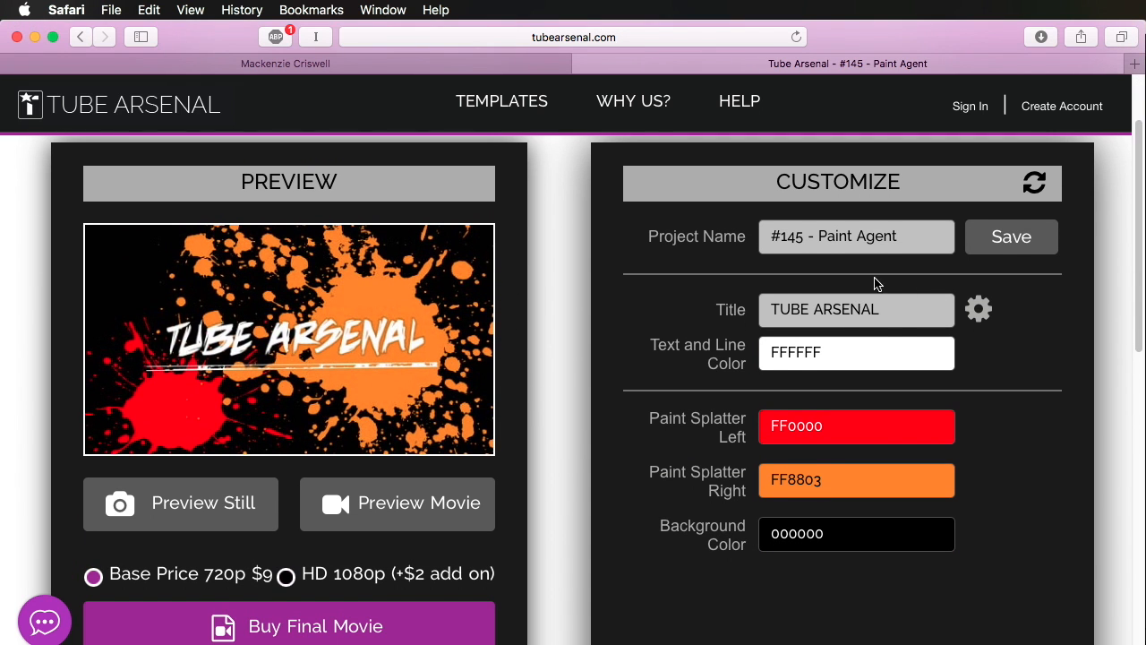
click(660, 36)
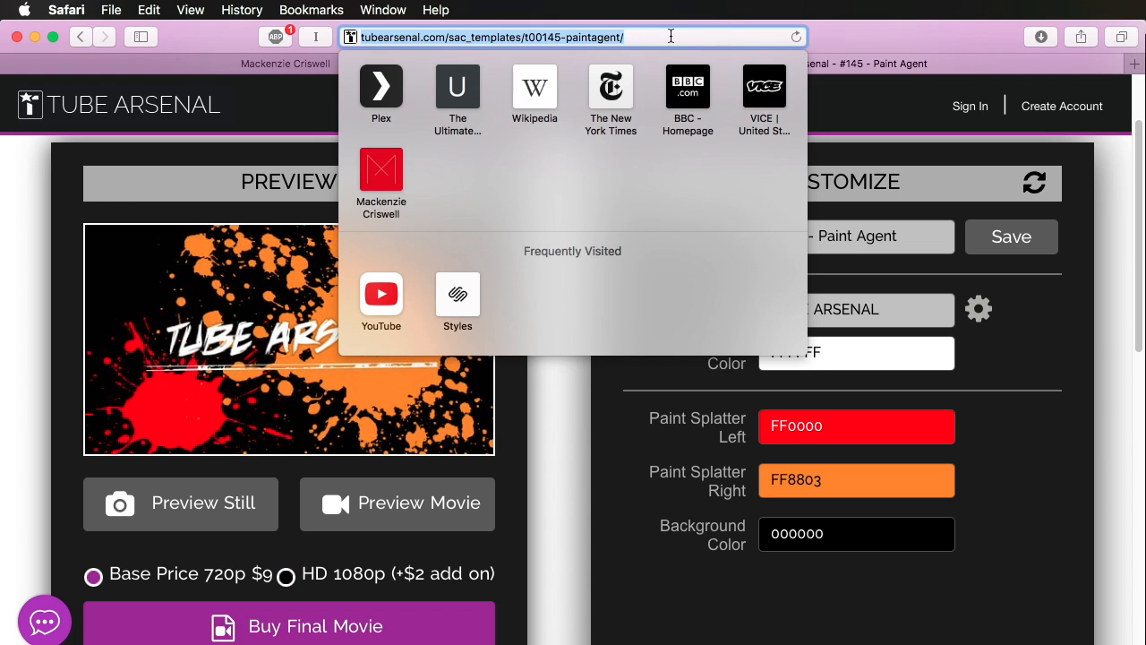
key(Return)
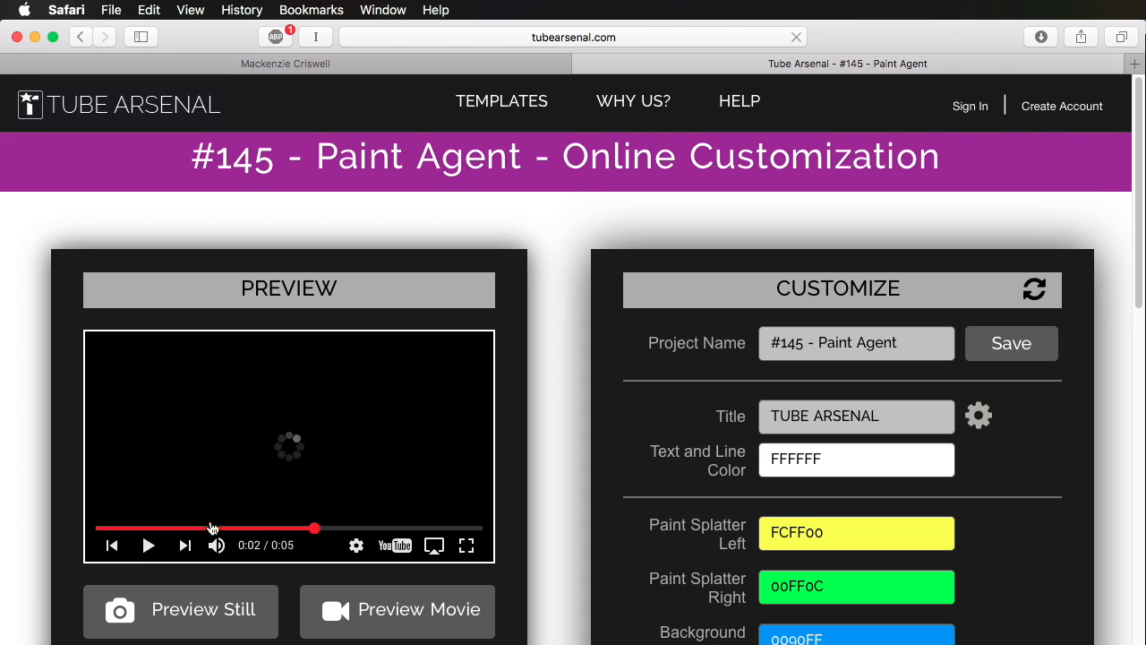
click(147, 545)
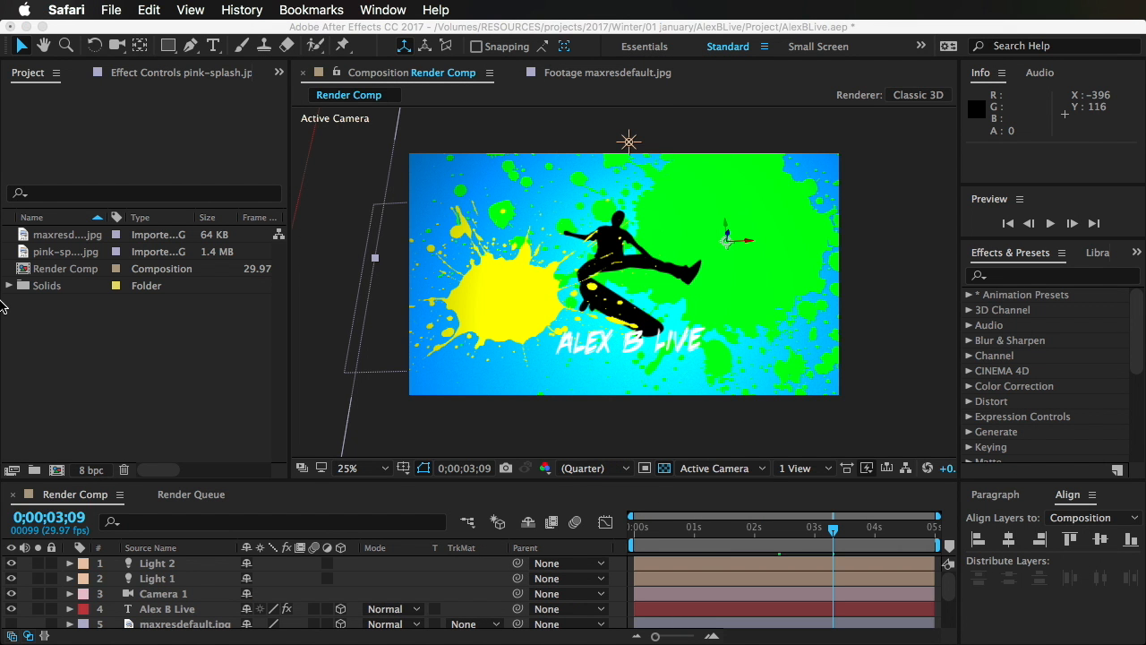
Step: Return to the Paint Agent page in Safari and examine its template download option and the other suggested templates
mouse_move(23, 158)
click(22, 128)
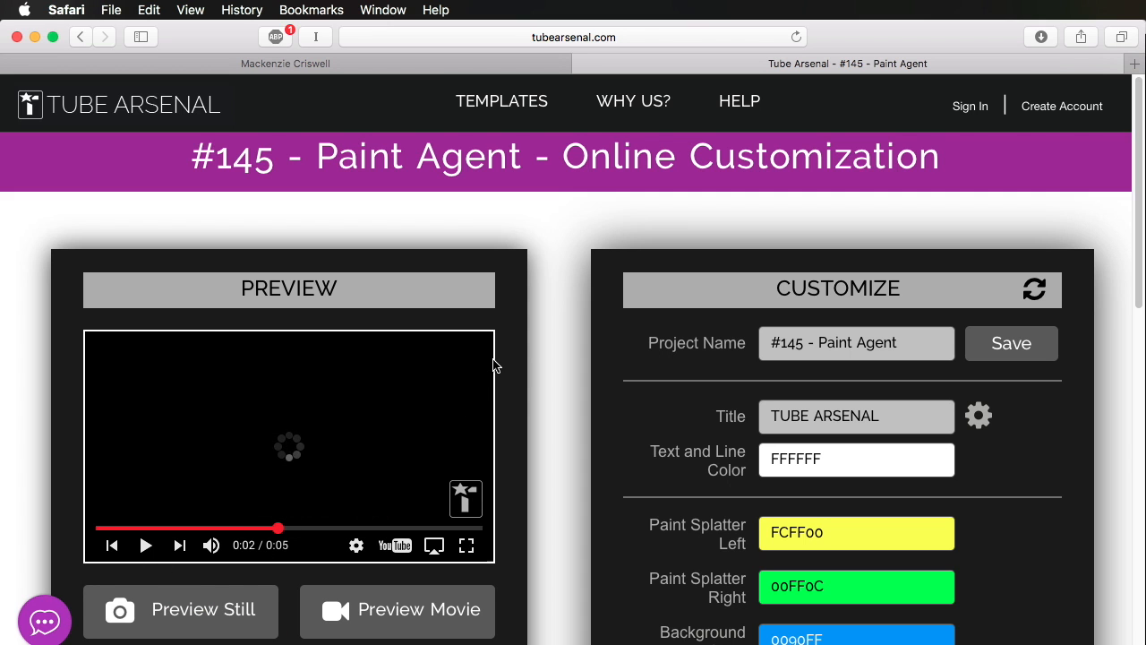
scroll(448, 372, down, 10)
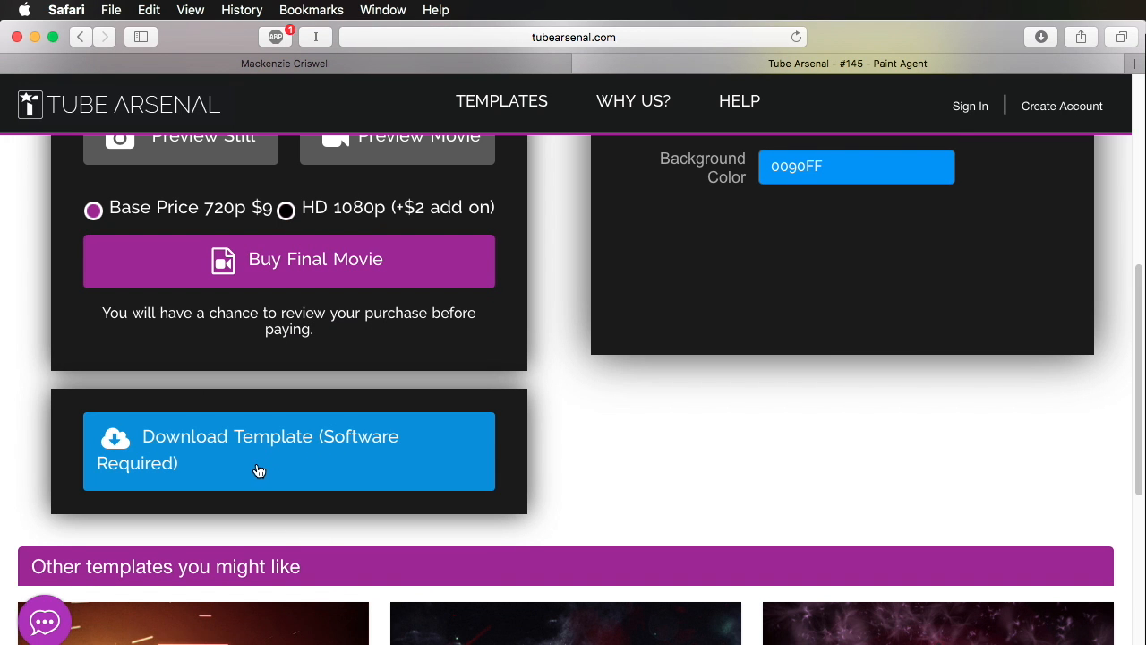
scroll(269, 456, down, 2)
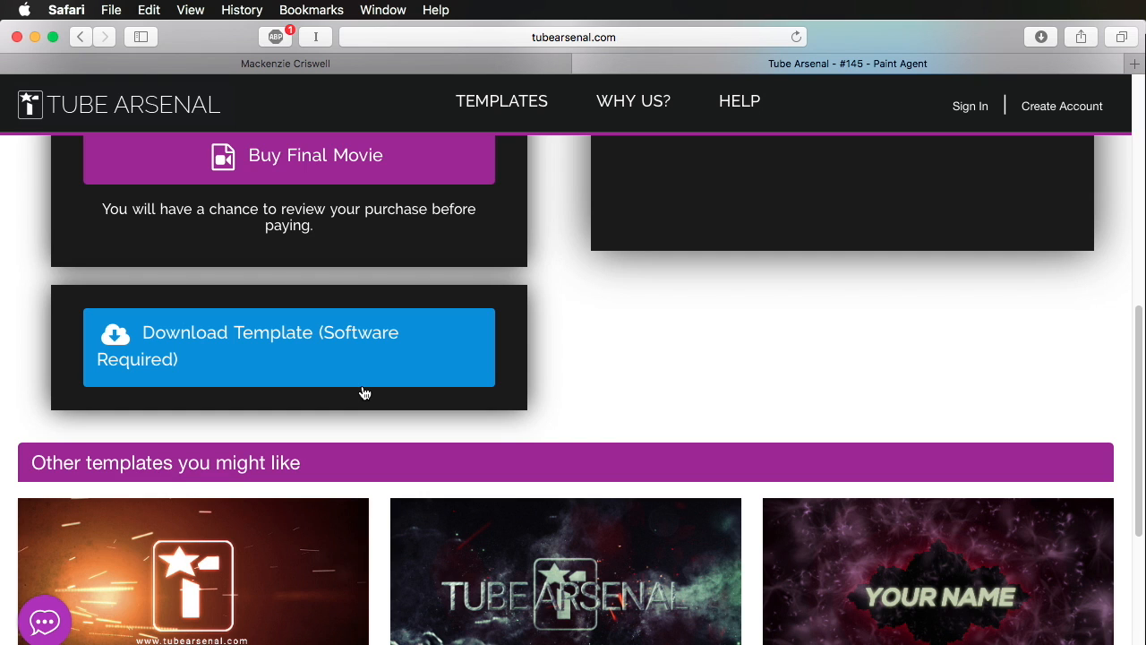
scroll(430, 398, down, 3)
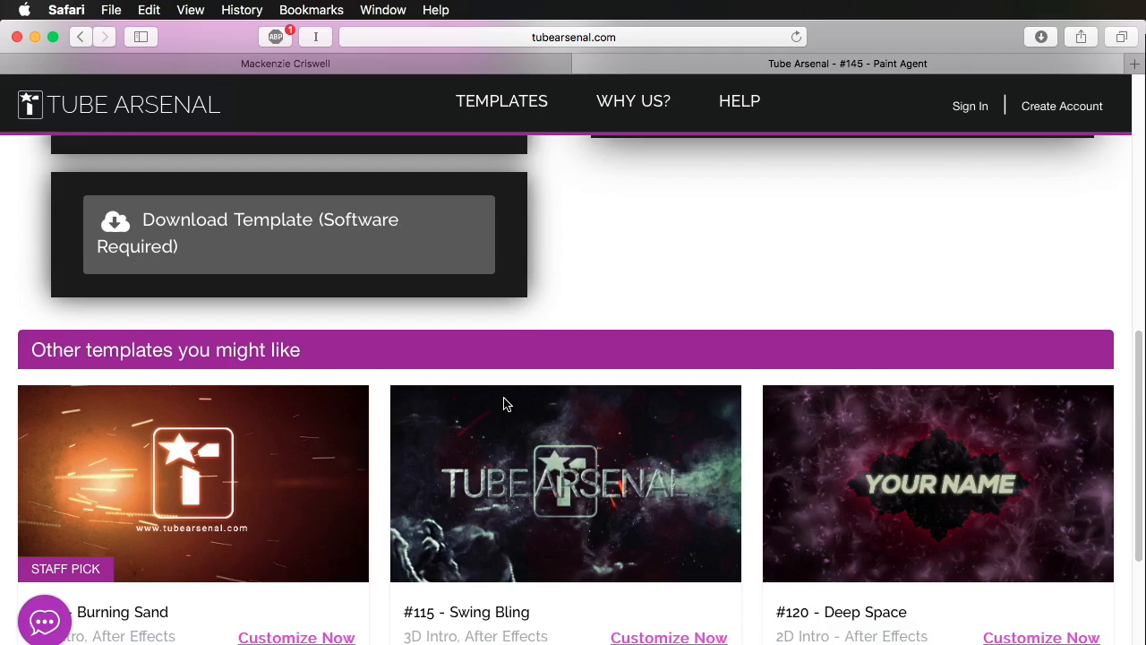
scroll(504, 402, up, 10)
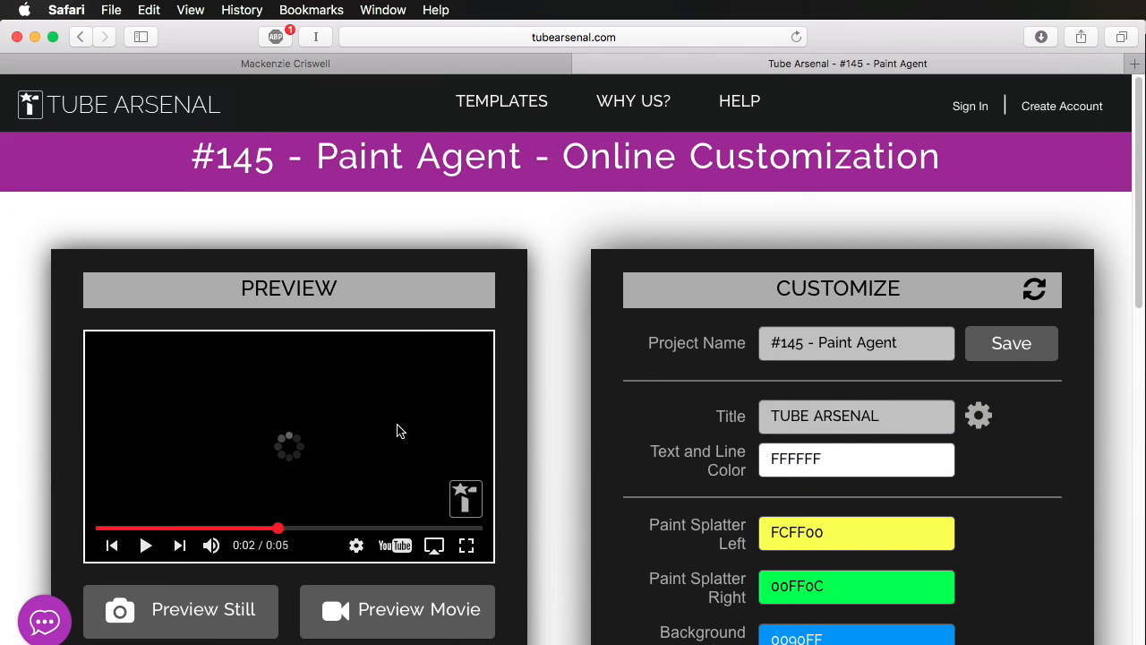
Step: Examine the Paint Agent template's purchase options and its title, text color, paint splatter and background color fields
scroll(397, 429, down, 5)
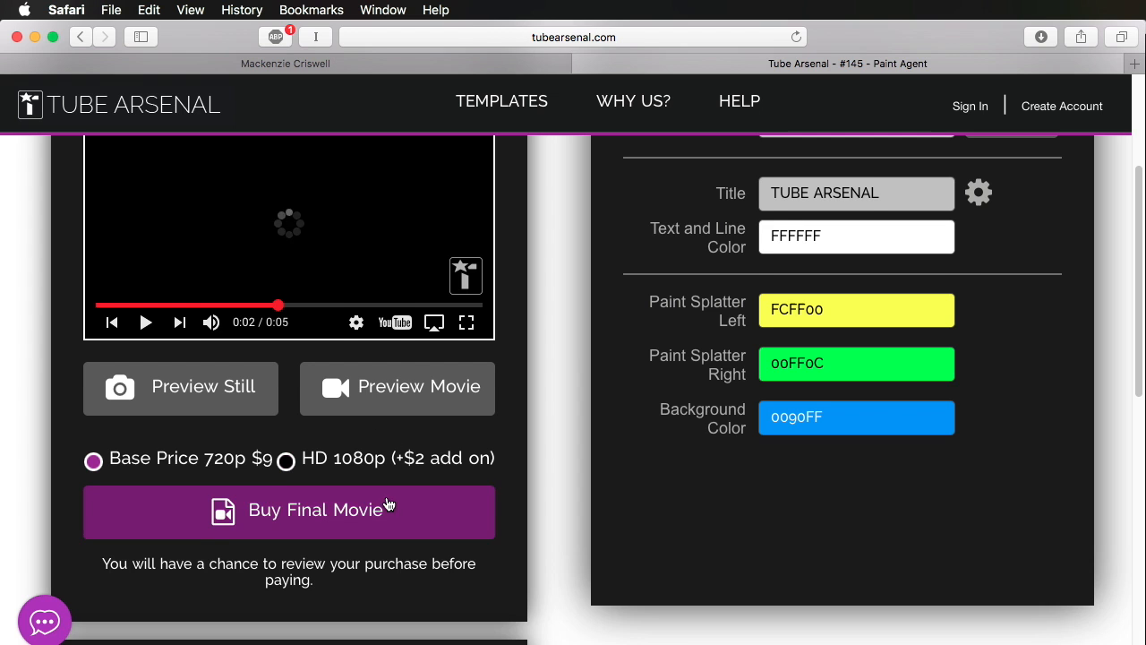
scroll(385, 504, up, 3)
scroll(388, 503, down, 1)
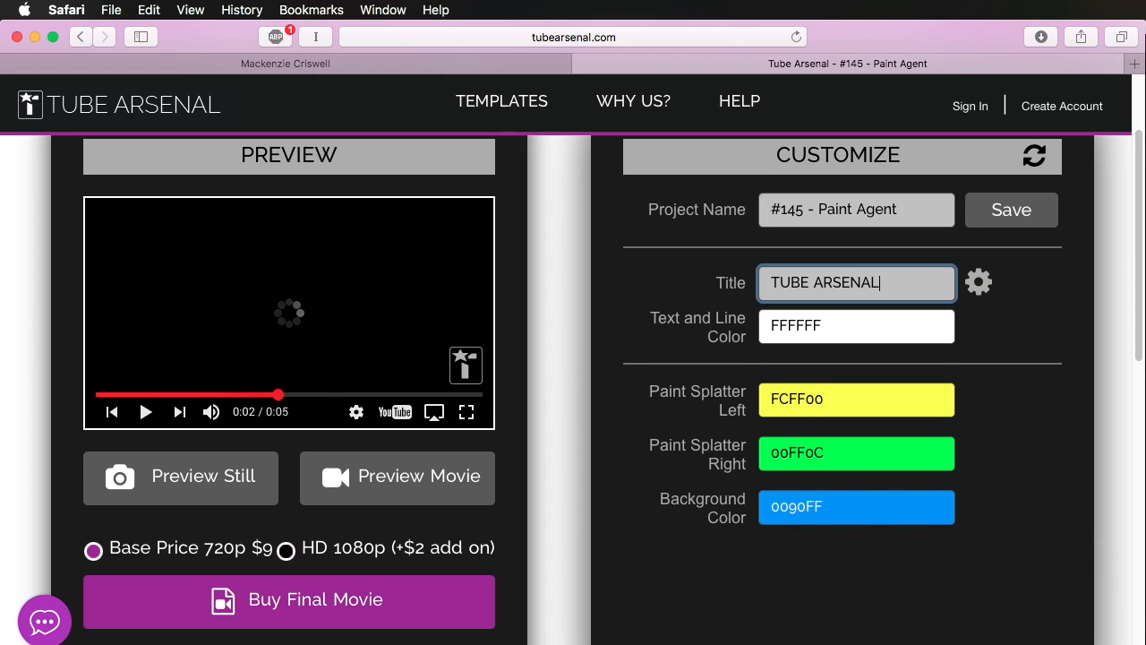
click(865, 327)
click(1083, 287)
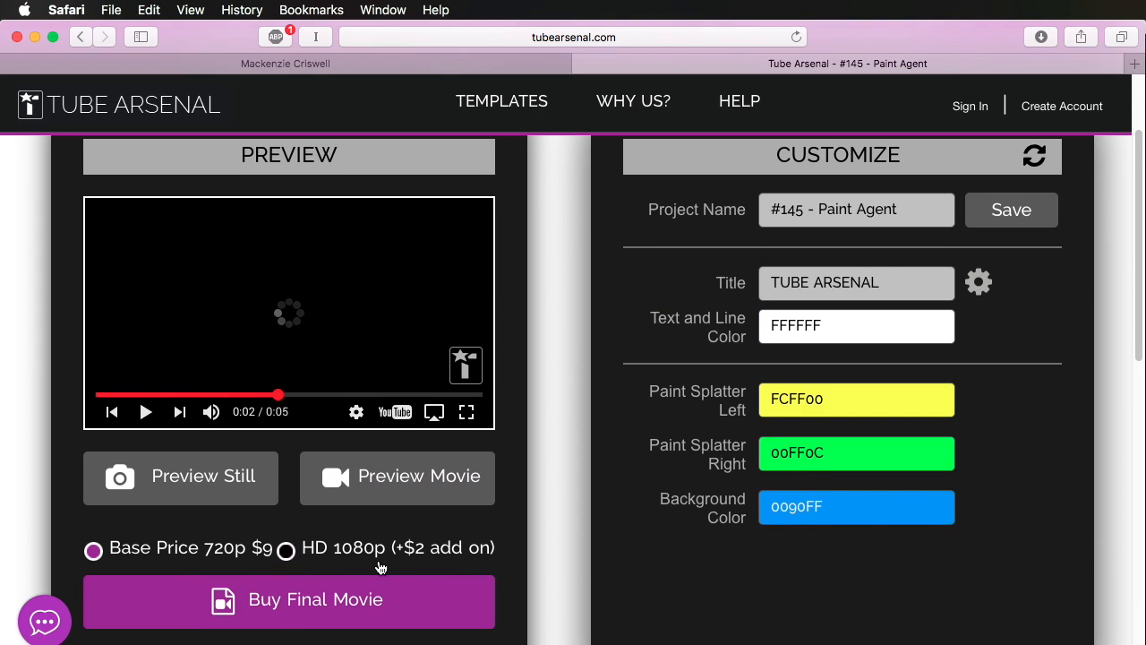
scroll(260, 573, up, 2)
scroll(215, 498, down, 3)
scroll(215, 498, down, 1)
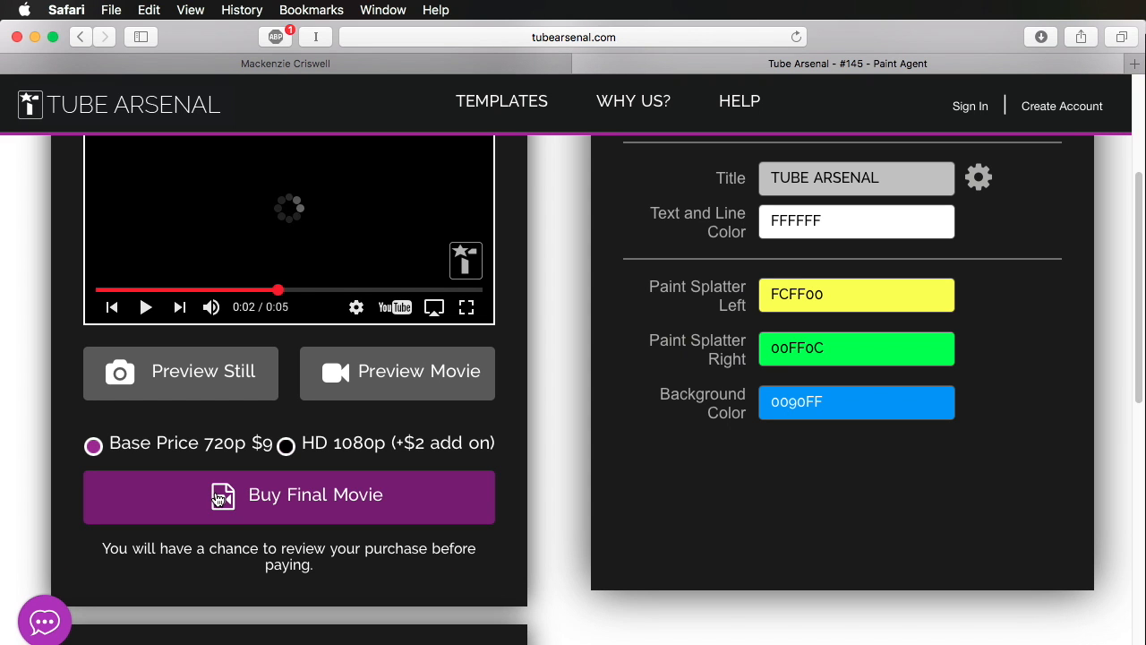
scroll(627, 279, up, 3)
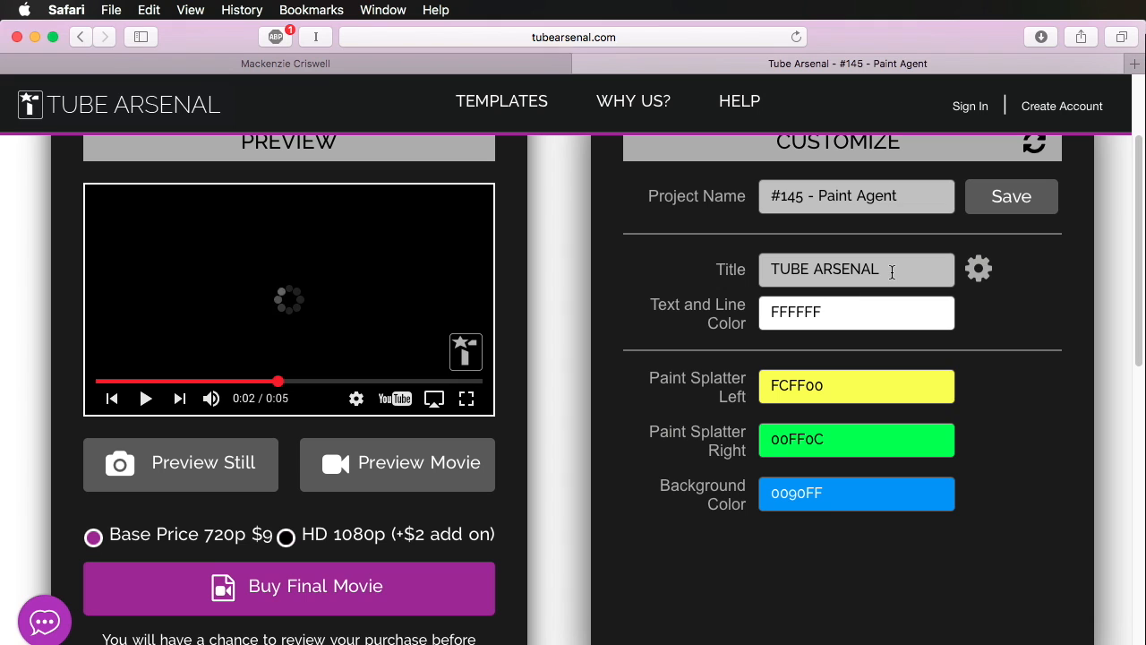
Step: Set the template's title to THIS WAS $11 and its left paint splatter color to red FF0000
double_click(895, 271)
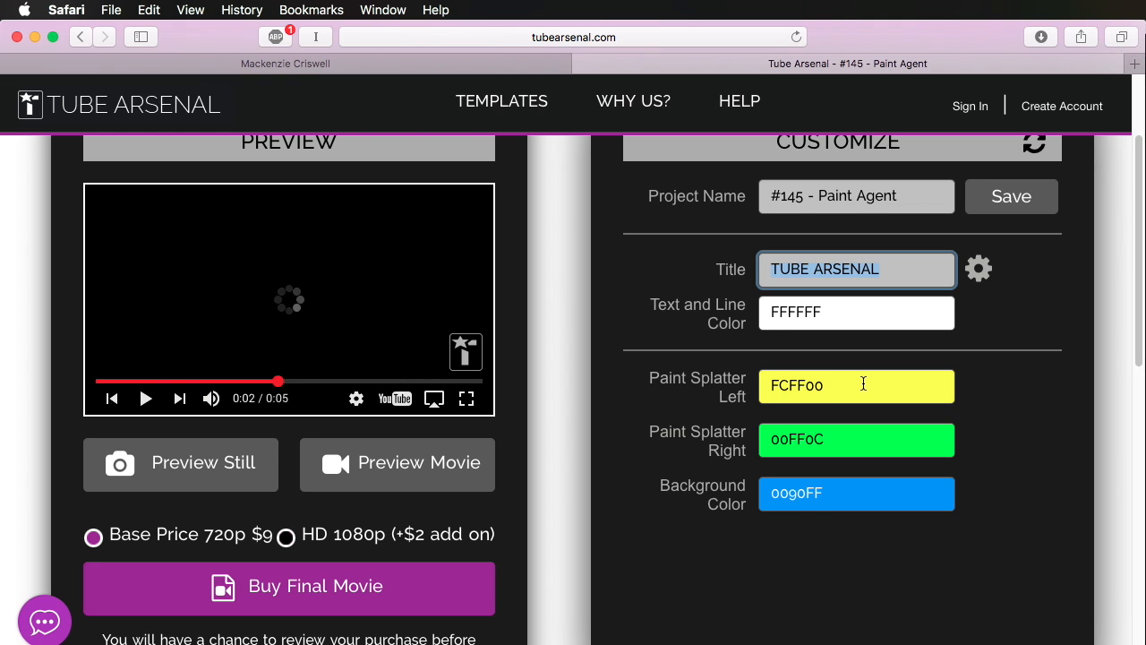
text(THIS WAS $11)
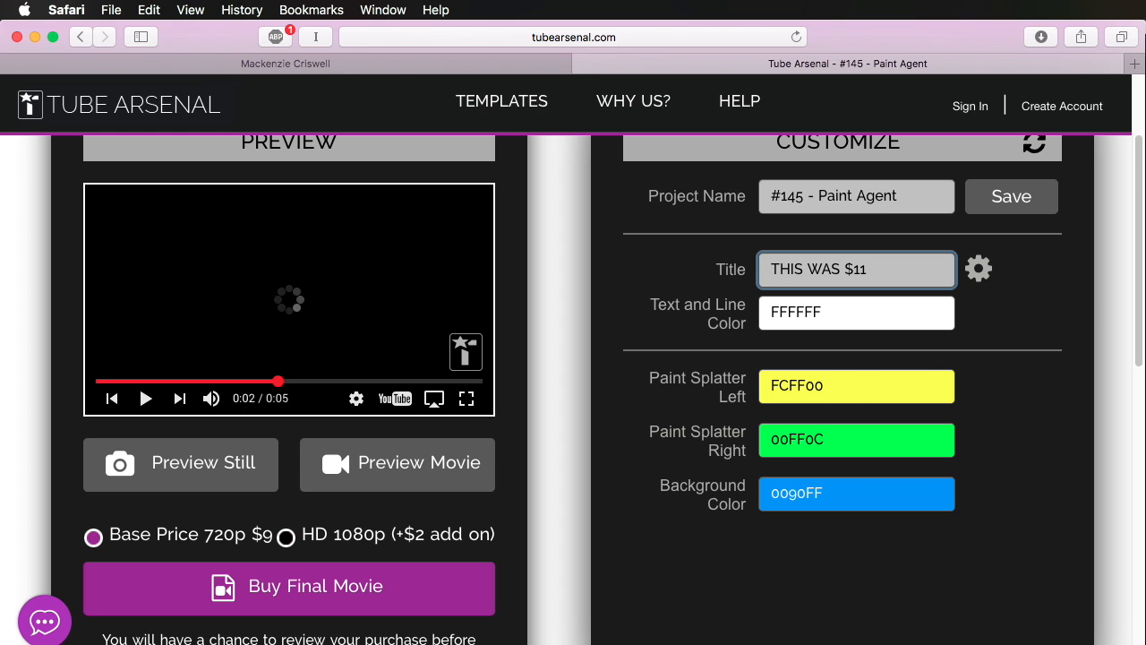
click(931, 372)
drag(803, 416, 704, 380)
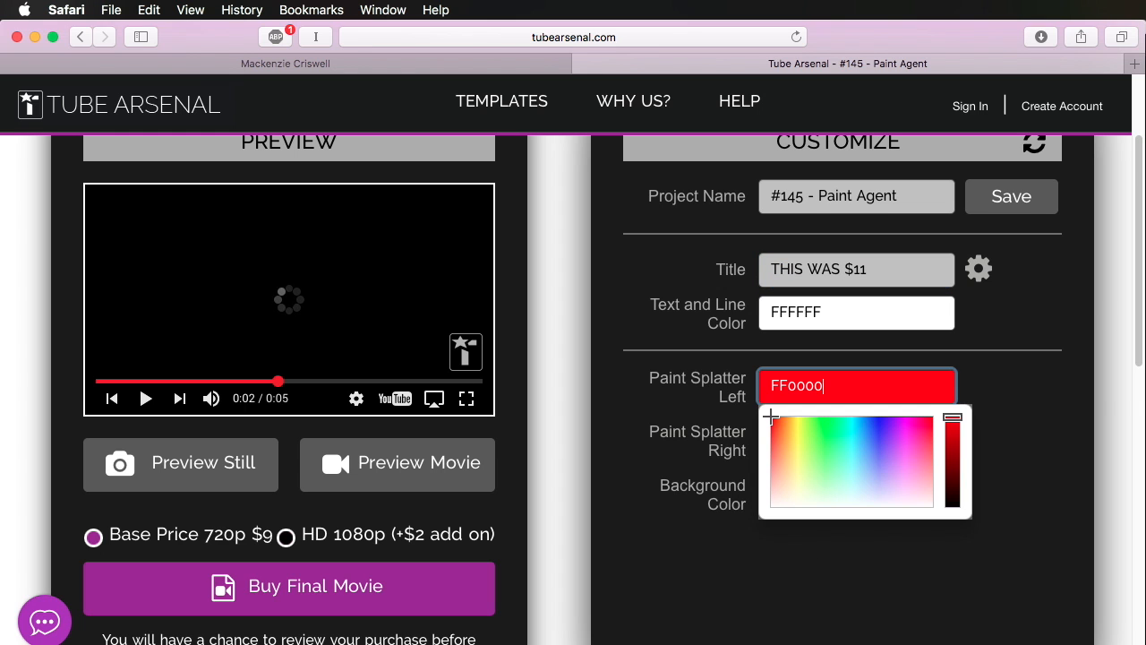
click(1115, 393)
Step: Set the right paint splatter color to orange FF7E00 and the background color to black 000000
click(918, 432)
mouse_move(824, 470)
mouse_down()
mouse_move(811, 484)
mouse_move(785, 467)
mouse_up()
click(1096, 377)
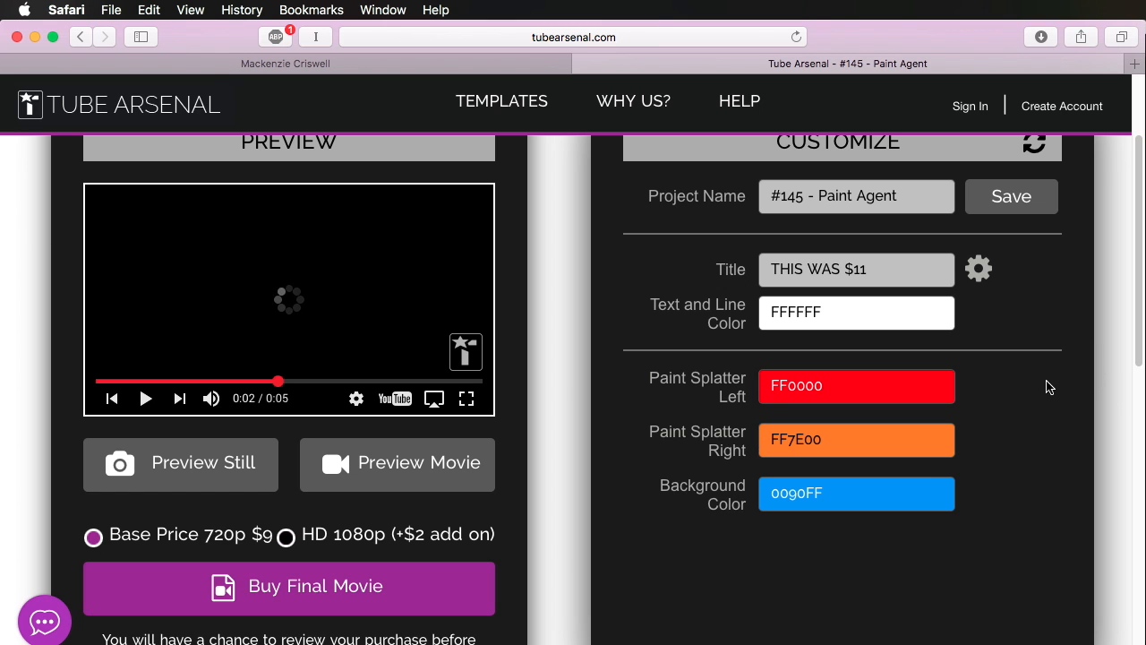
click(900, 495)
drag(960, 570, 953, 615)
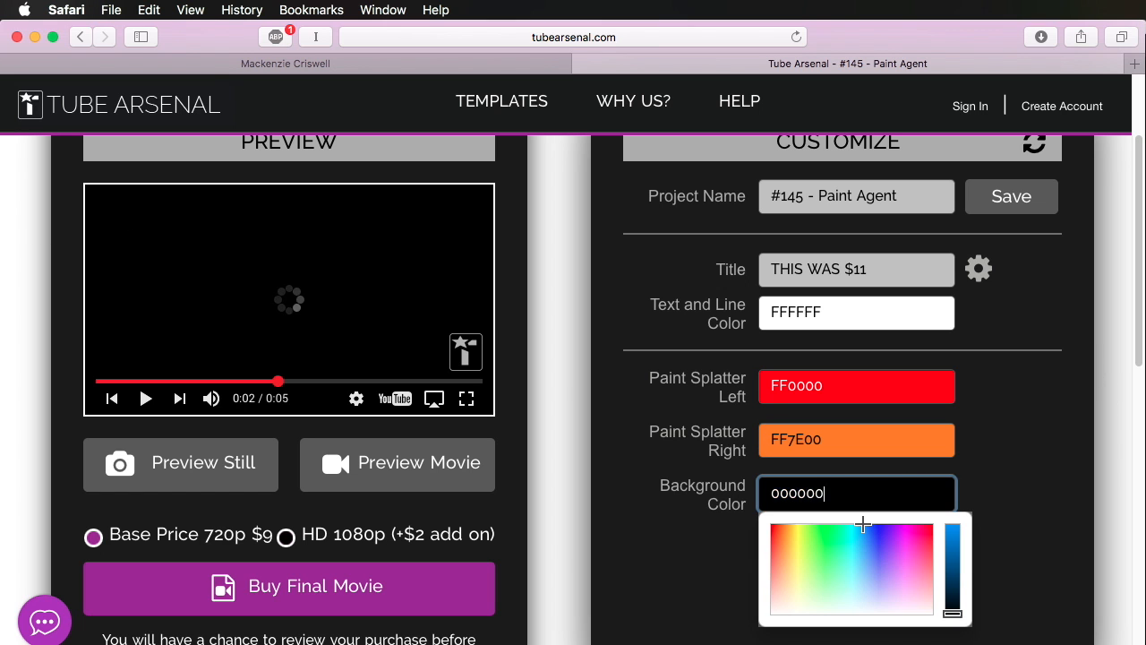
click(1010, 439)
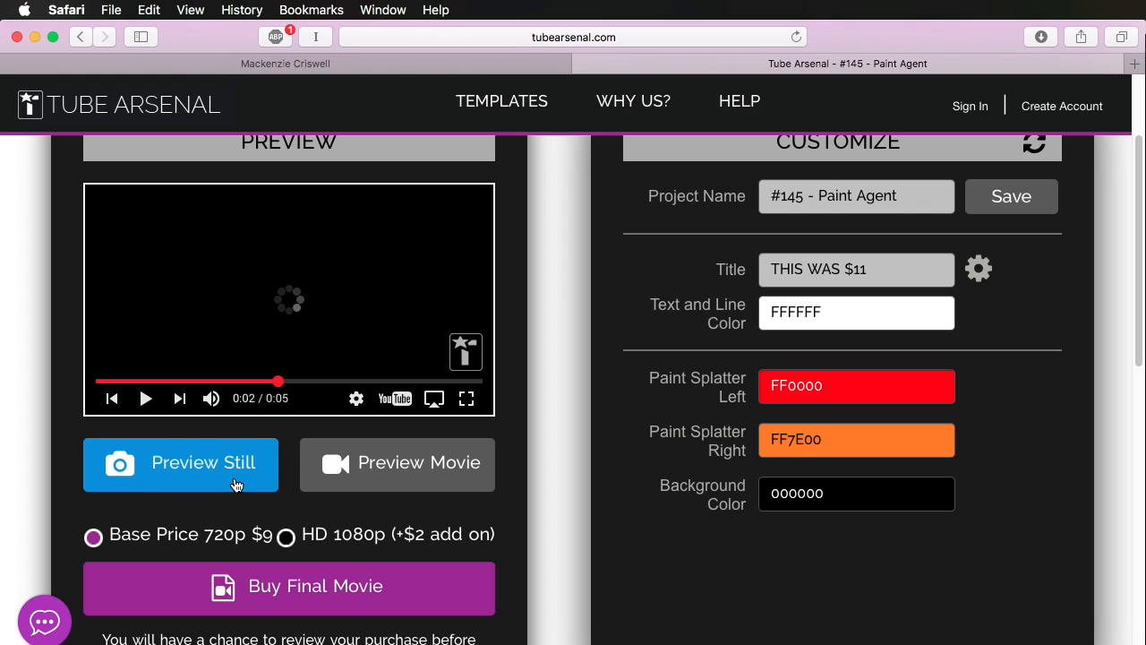
Step: Generate a still preview of the customized Paint Agent template and examine it
click(199, 469)
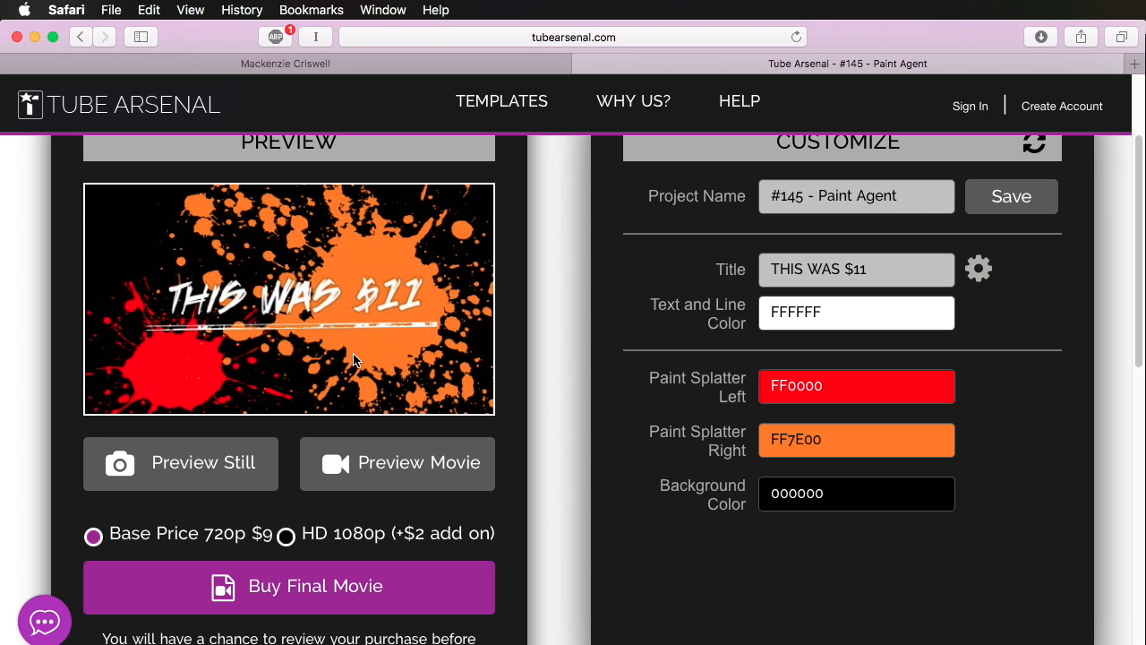
scroll(448, 430, up, 3)
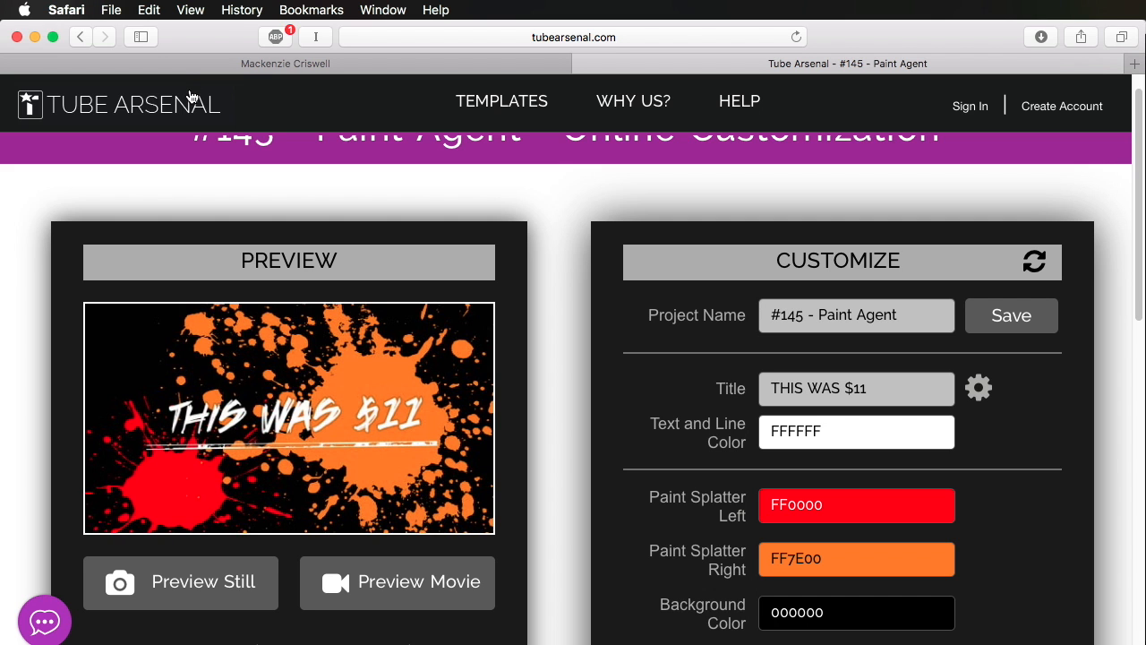
scroll(573, 346, up, 1)
scroll(573, 346, down, 5)
scroll(573, 346, up, 5)
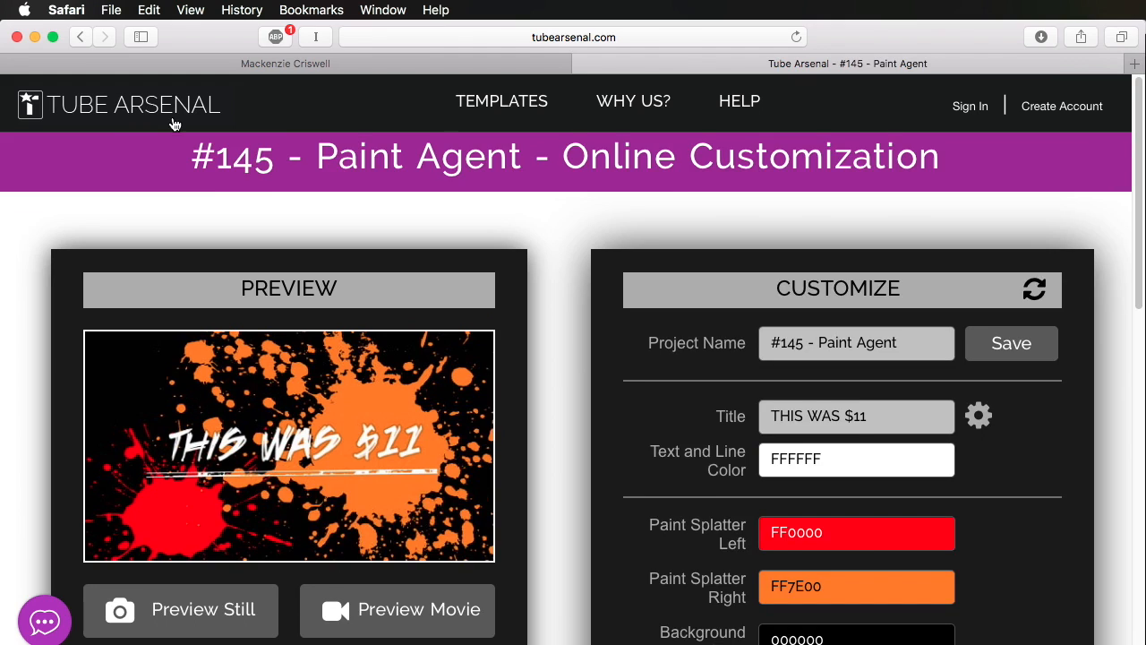
Step: Browse Tube Arsenal's catalog of intro templates, and switch back to After Effects
click(519, 101)
scroll(564, 302, down, 10)
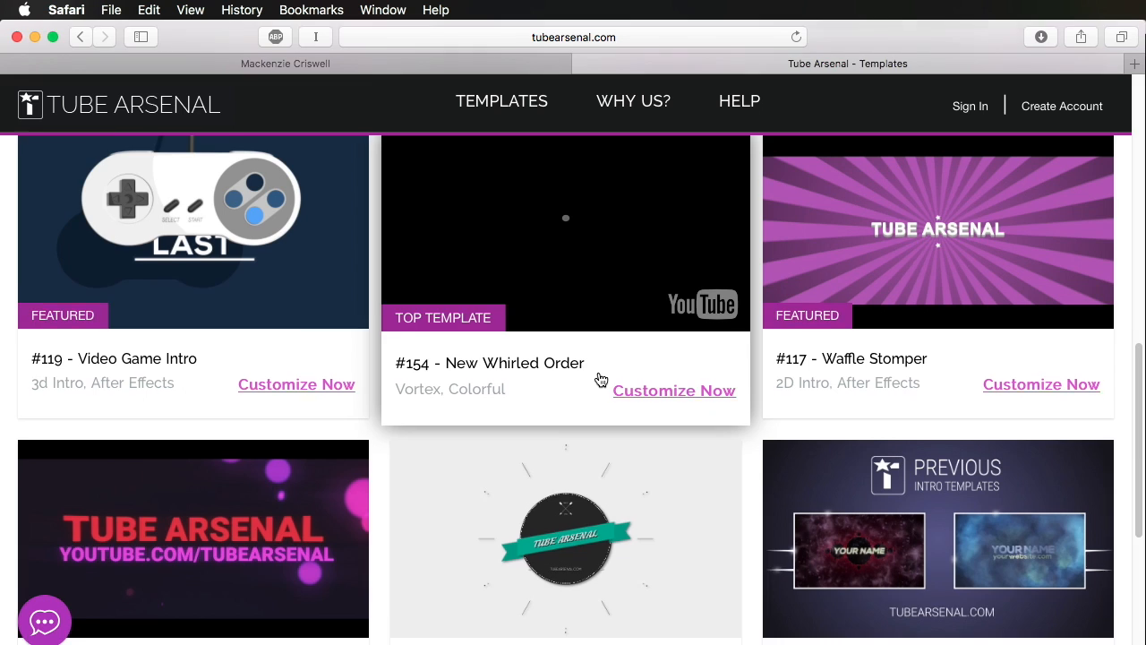
scroll(599, 379, up, 3)
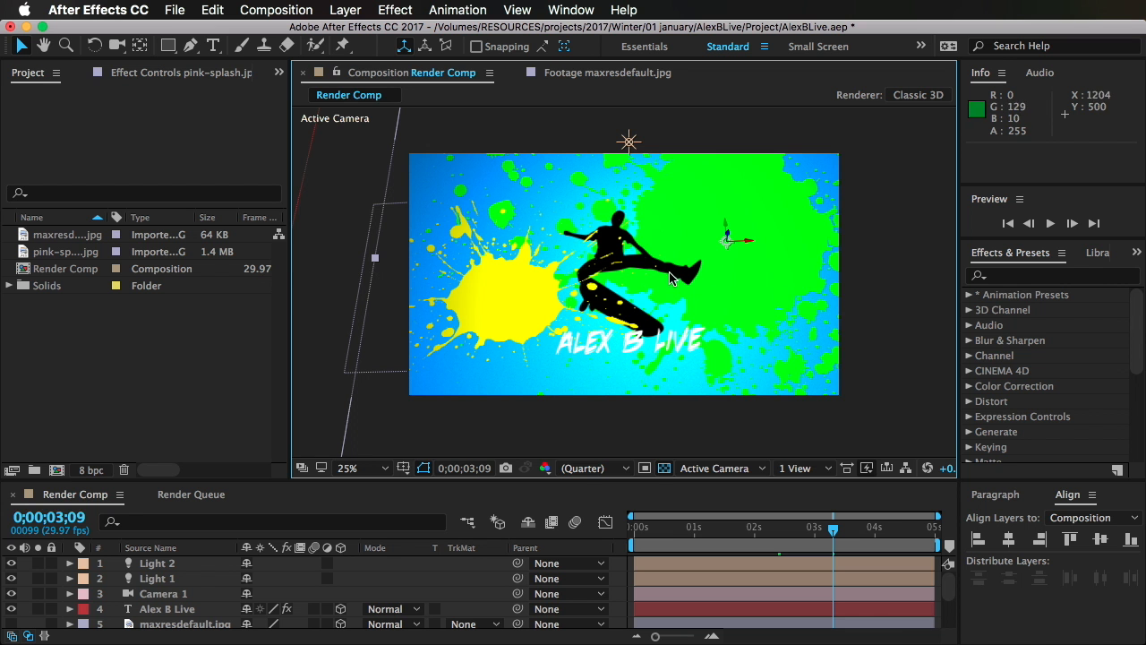
Step: Start a new composition and set its size to 1280 x 720 px
click(105, 346)
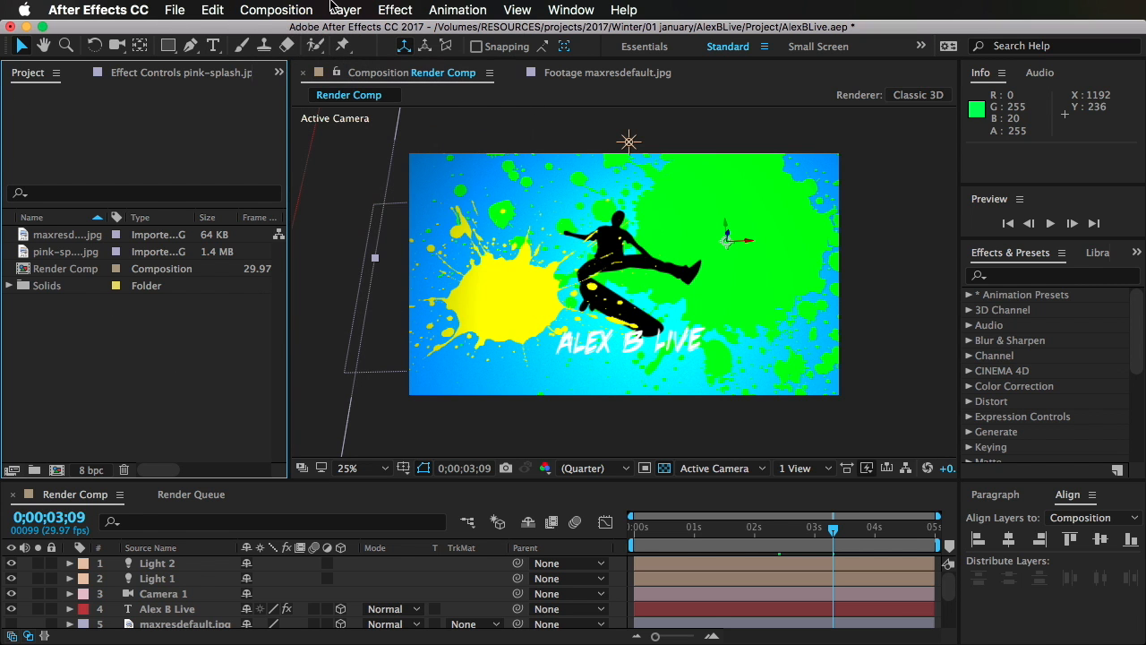
click(276, 10)
click(315, 33)
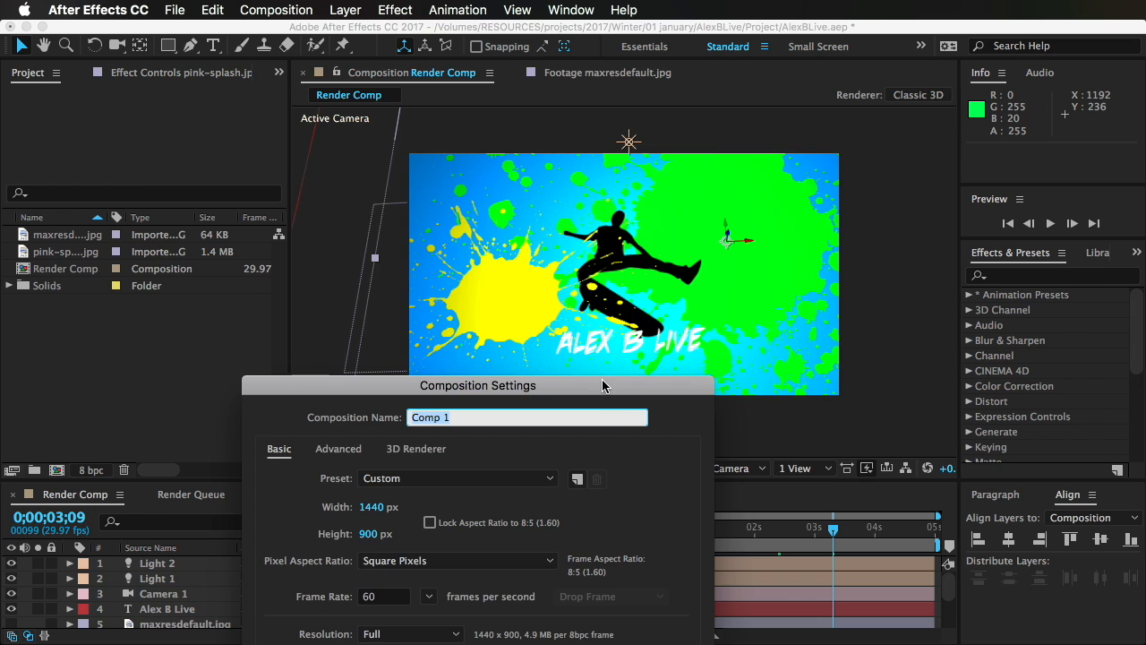
drag(601, 383, 699, 89)
click(472, 213)
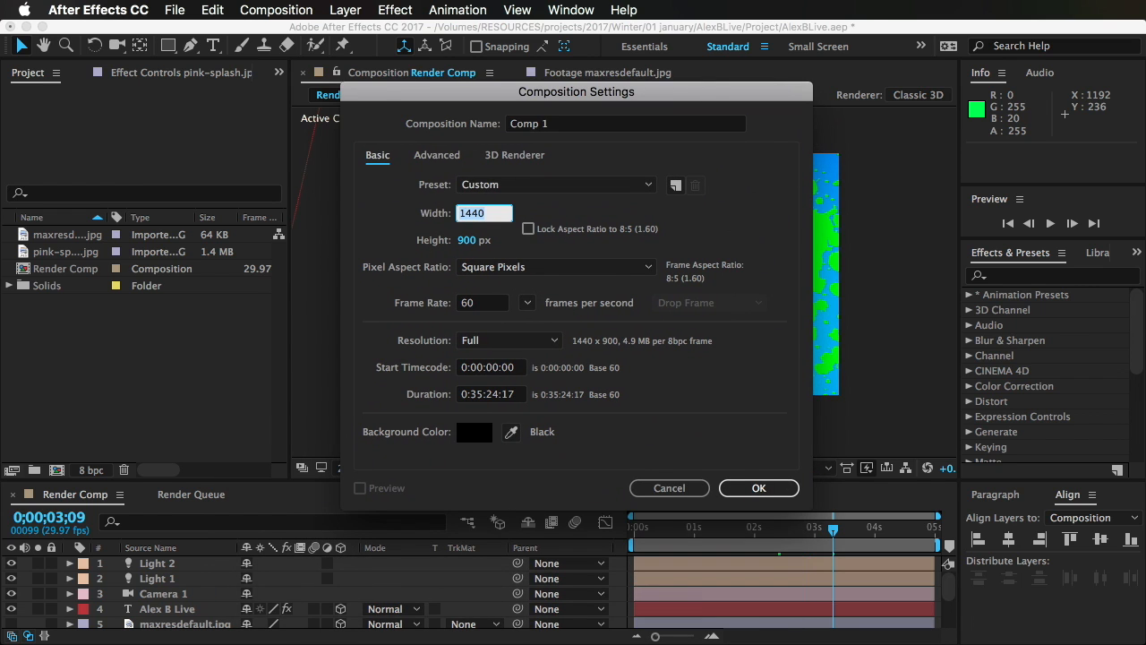
text(1280)
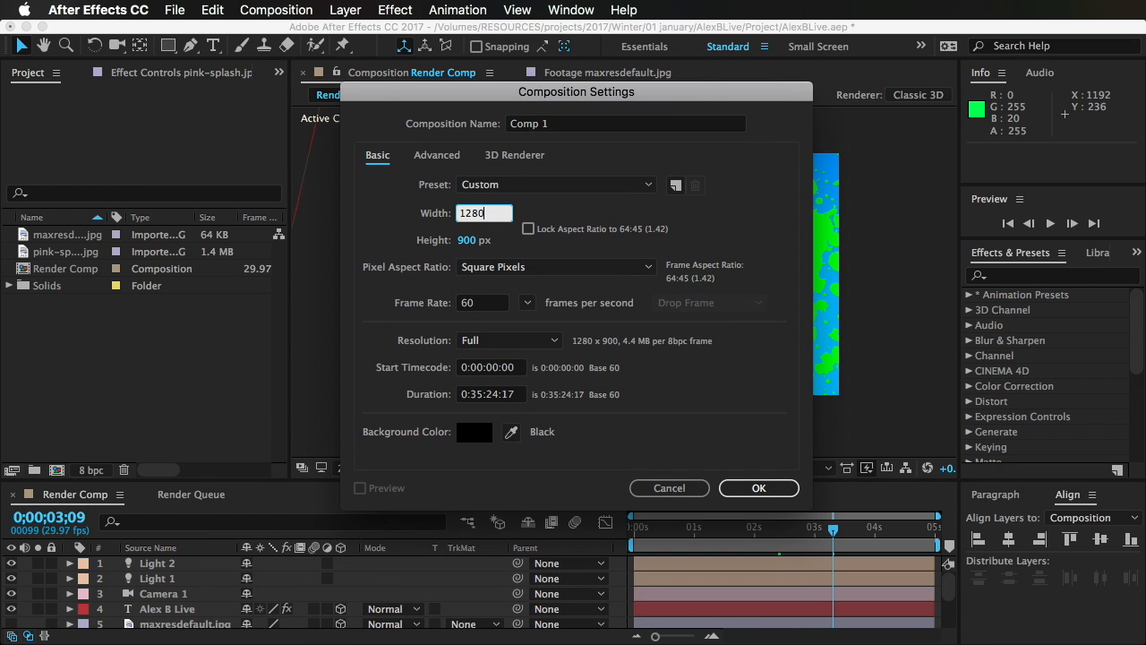
key(Tab)
text(720)
key(Tab)
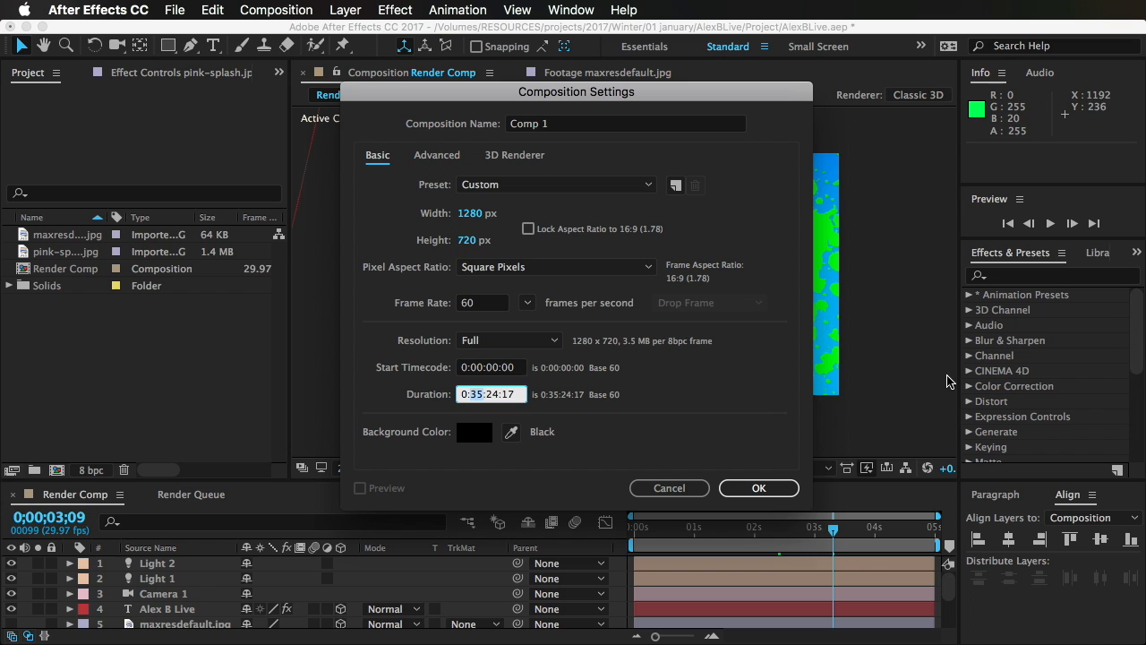
Step: Set the new composition's duration to 0:00:07:00, name it Tutorial One and create it
text(00:07:00)
click(552, 125)
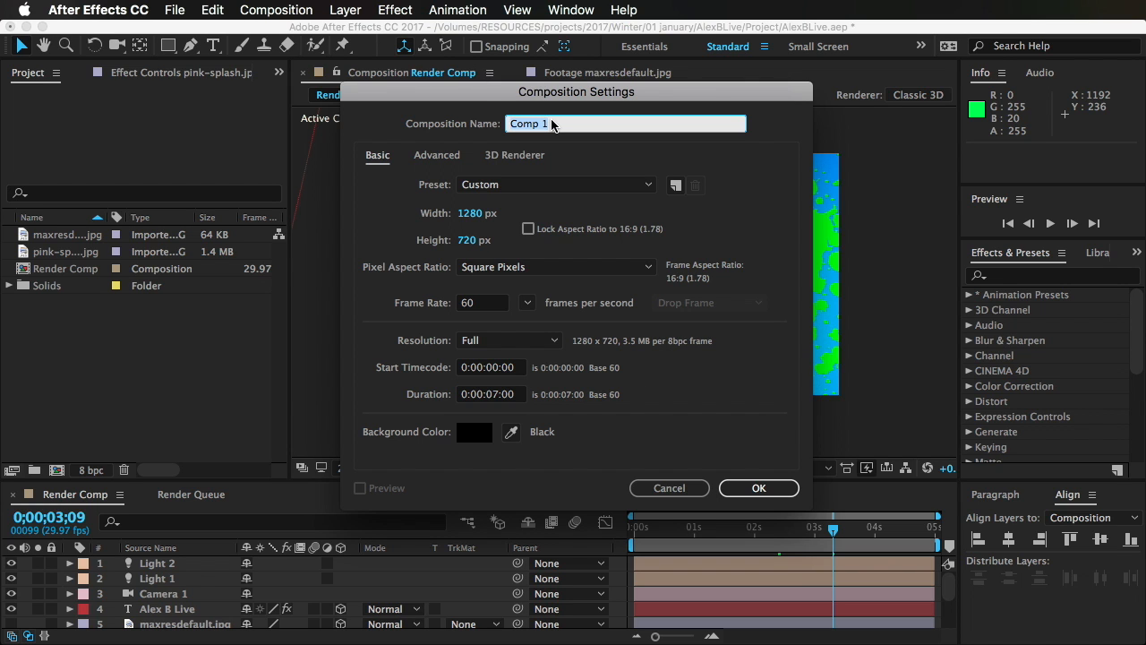
text(Tutorial One)
key(Return)
Step: Start a new solid layer in Tutorial One and set its color to red, R 232, G 39, B 39
key(comma)
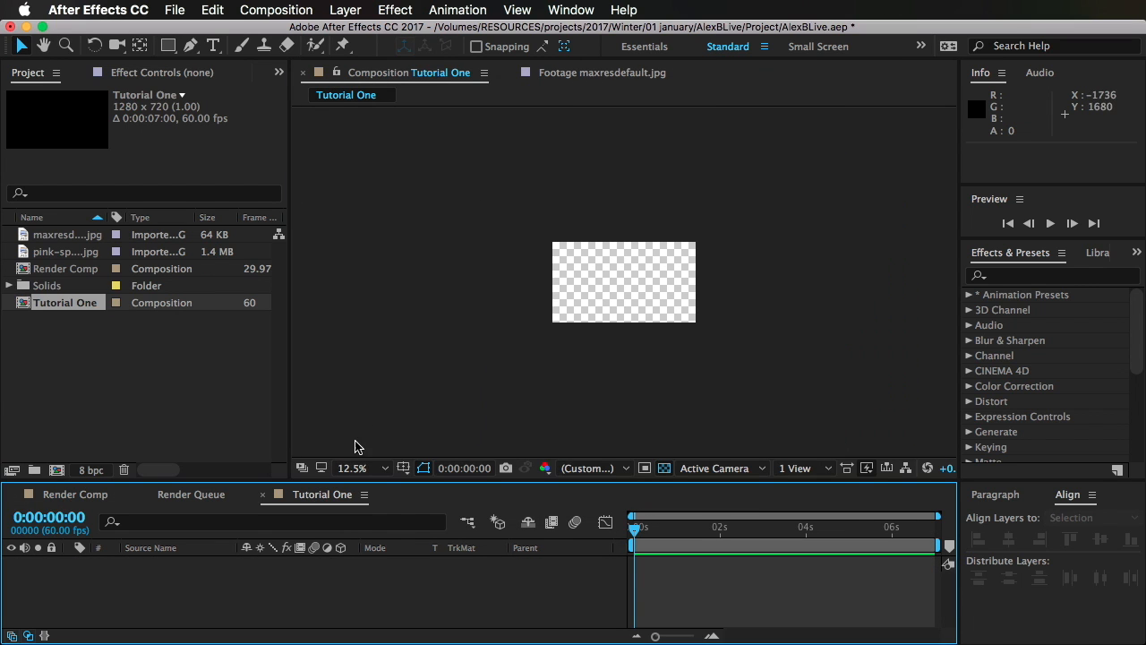
click(363, 467)
click(363, 631)
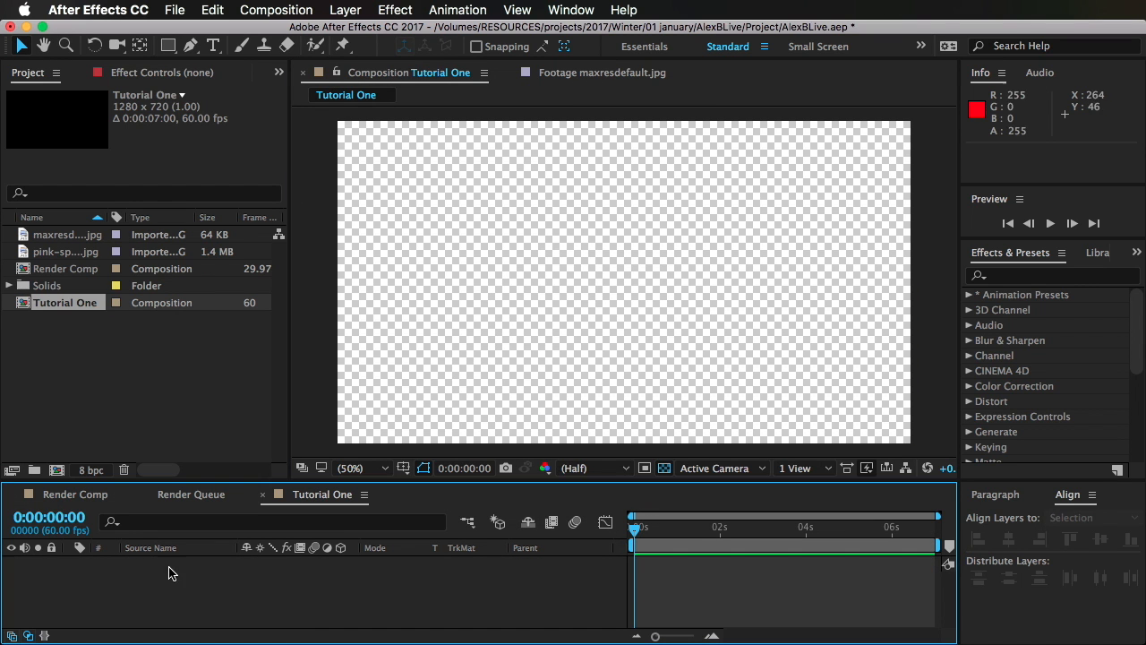
click(346, 9)
mouse_move(359, 31)
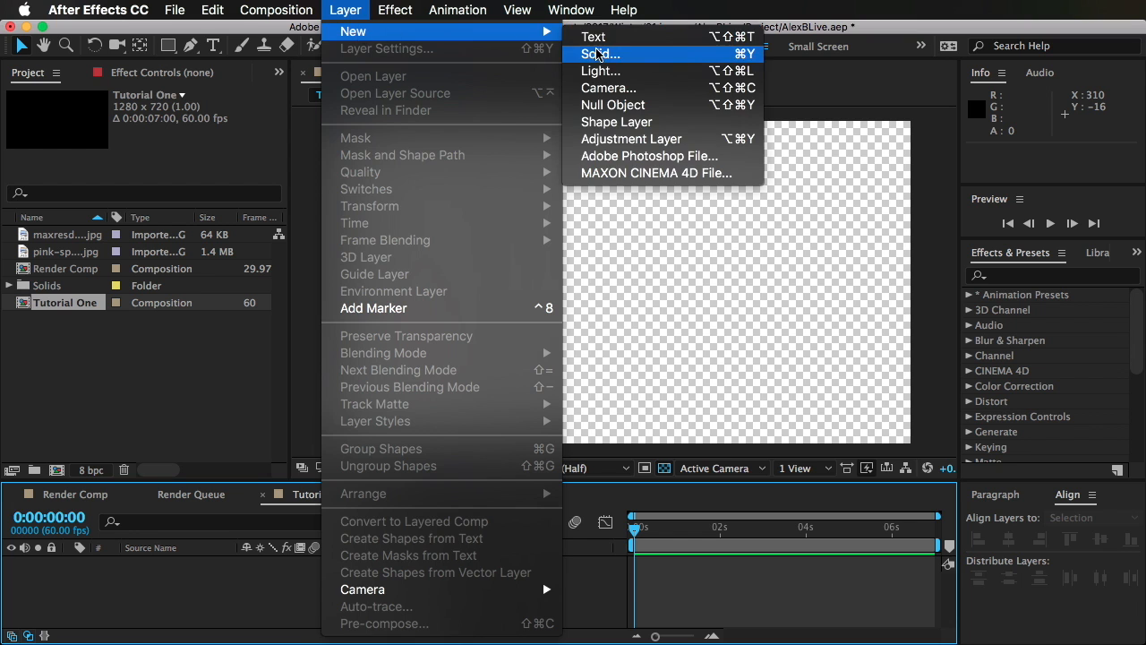
click(687, 55)
click(646, 524)
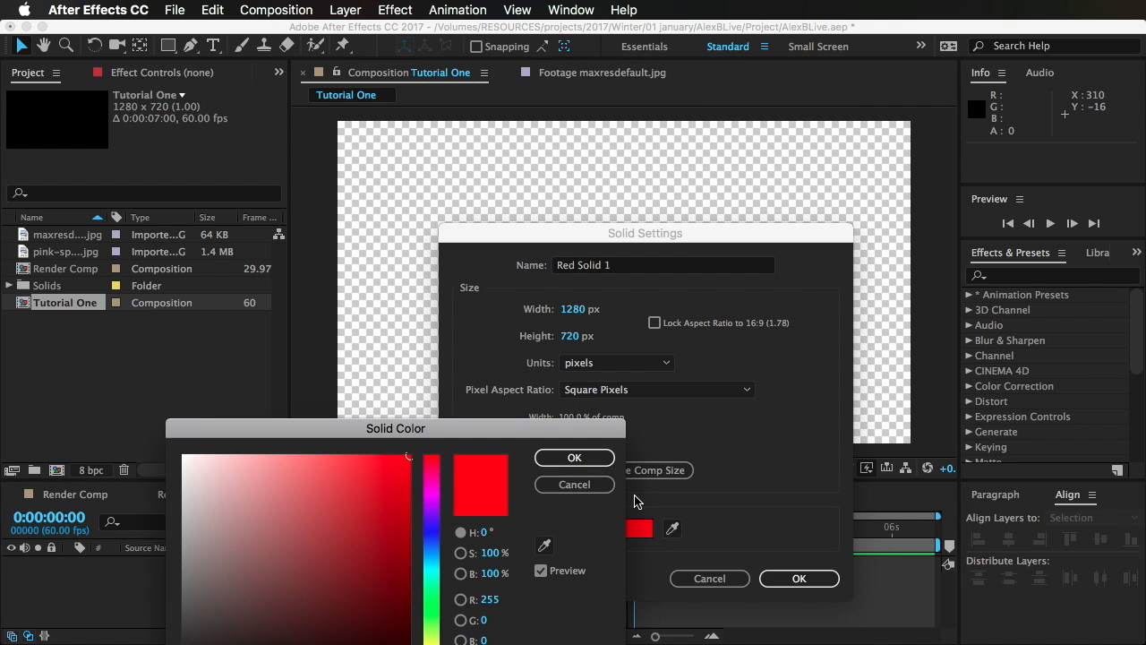
click(431, 486)
click(402, 468)
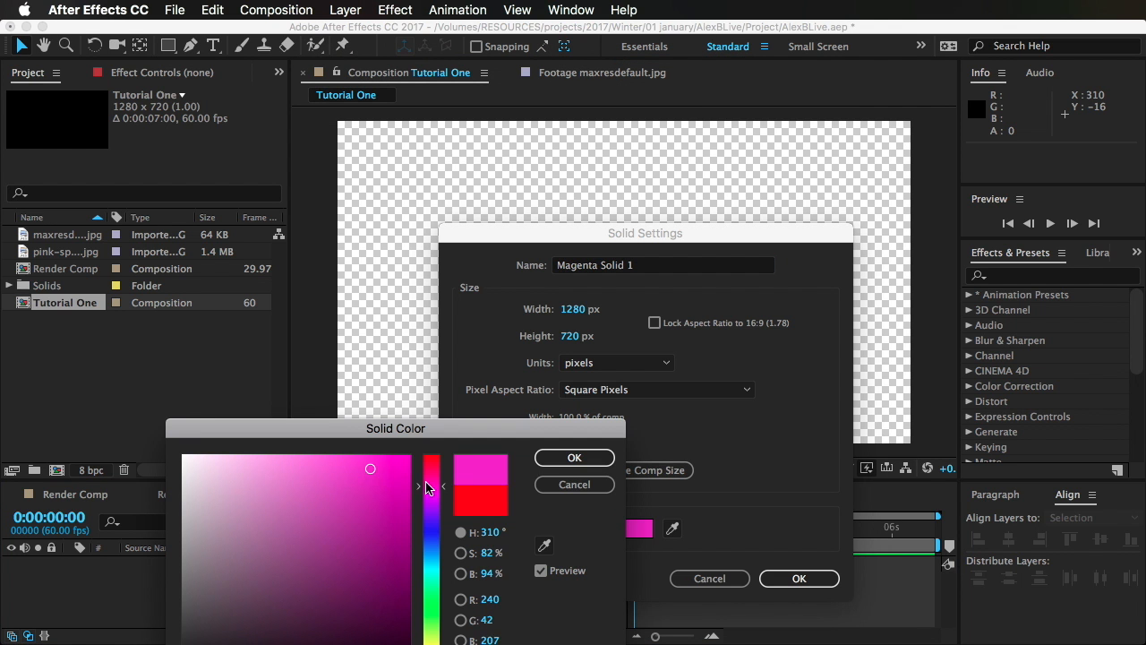
drag(430, 488, 432, 432)
mouse_move(367, 519)
mouse_down()
mouse_move(369, 478)
mouse_move(369, 505)
mouse_move(358, 475)
mouse_move(368, 474)
mouse_up()
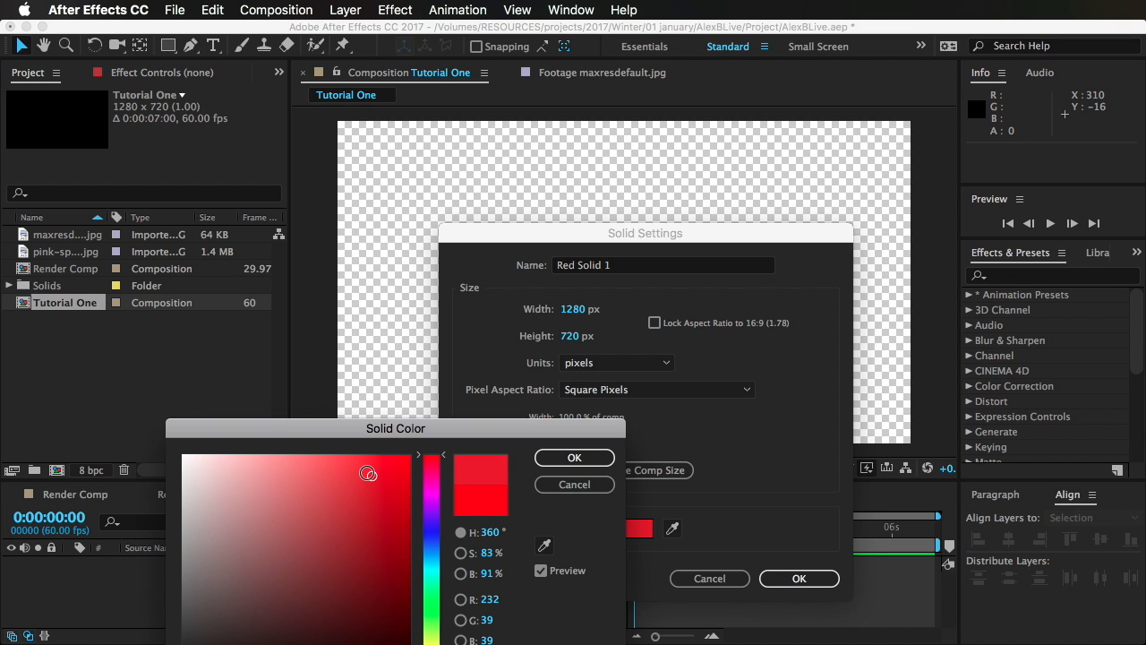
click(574, 458)
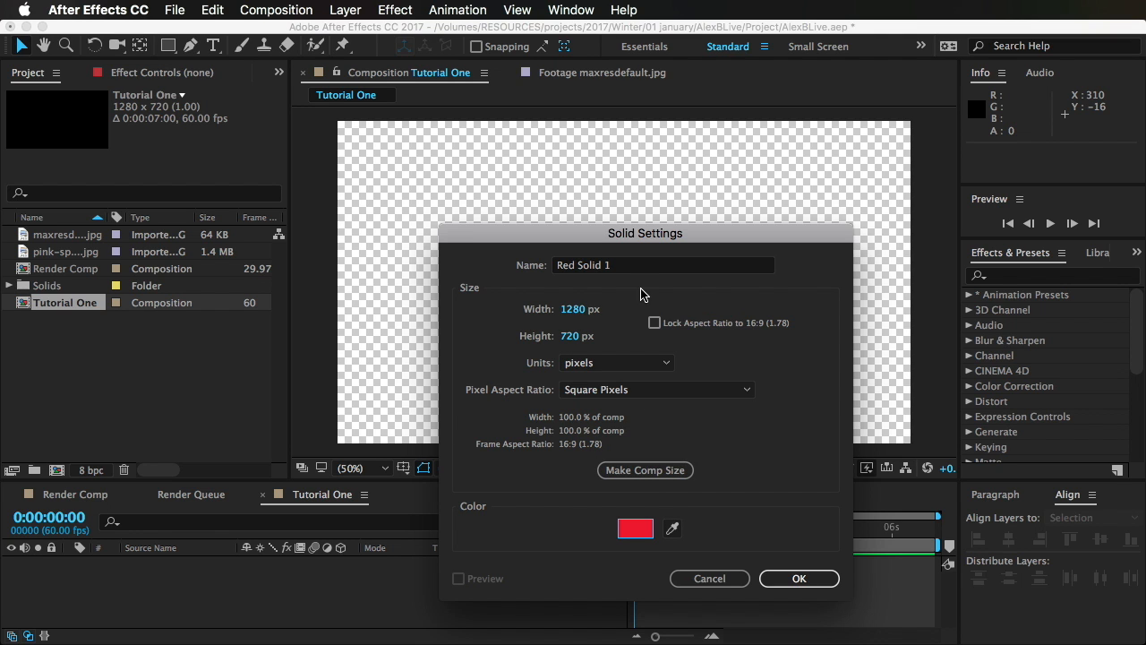
Step: Name the new solid Background
double_click(630, 266)
key(BackSpace)
key(BackSpace)
key(BackSpace)
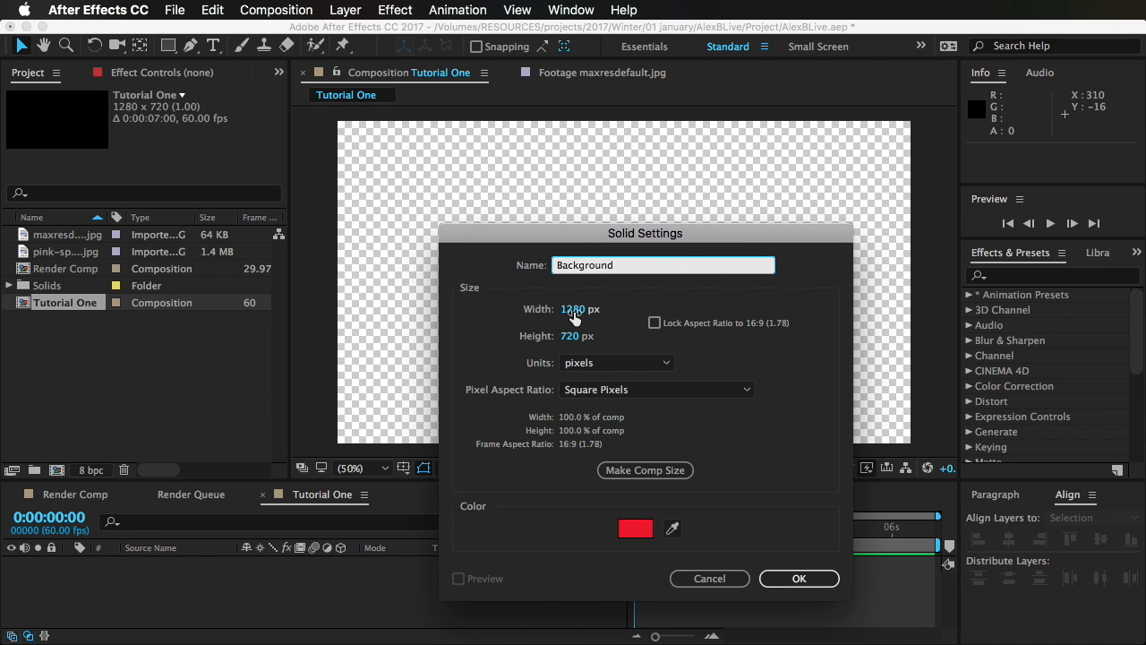
Step: Set the Background solid's width and height to 4000 px each and create the layer
click(573, 310)
drag(573, 310, 564, 314)
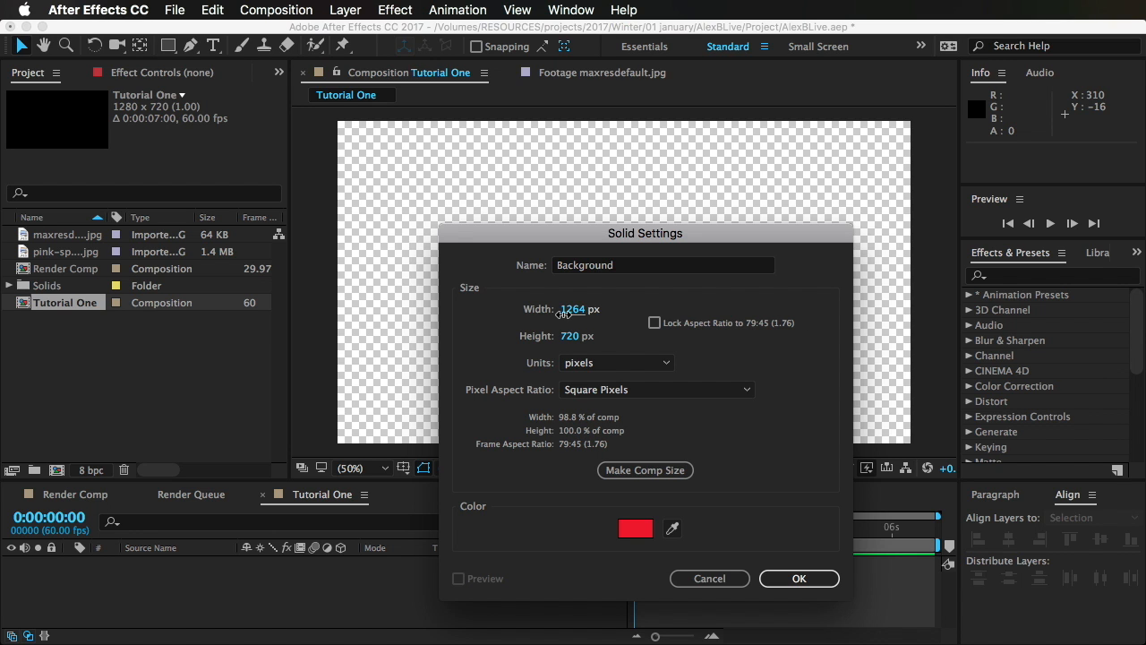
click(563, 313)
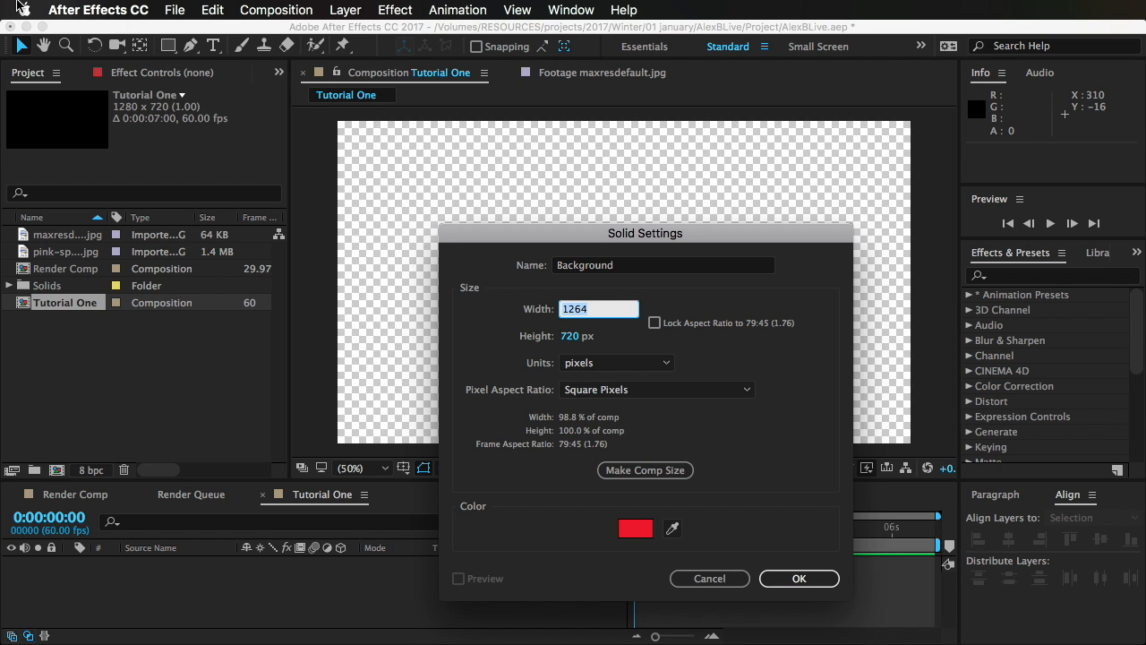
text(4000)
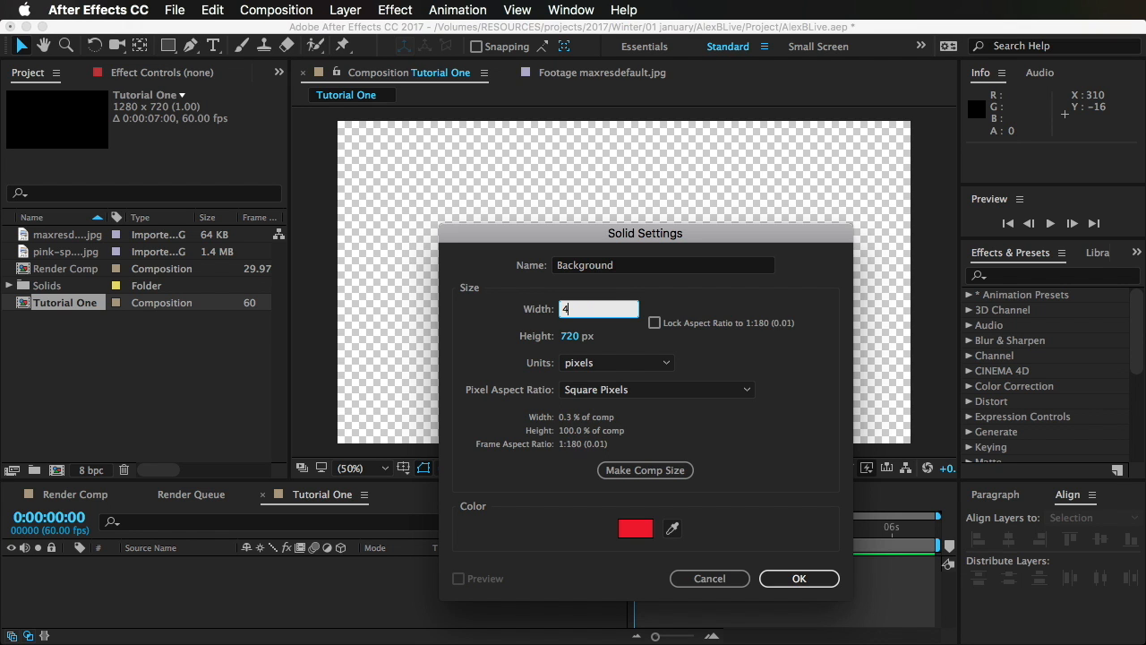
key(Tab)
key(Tab)
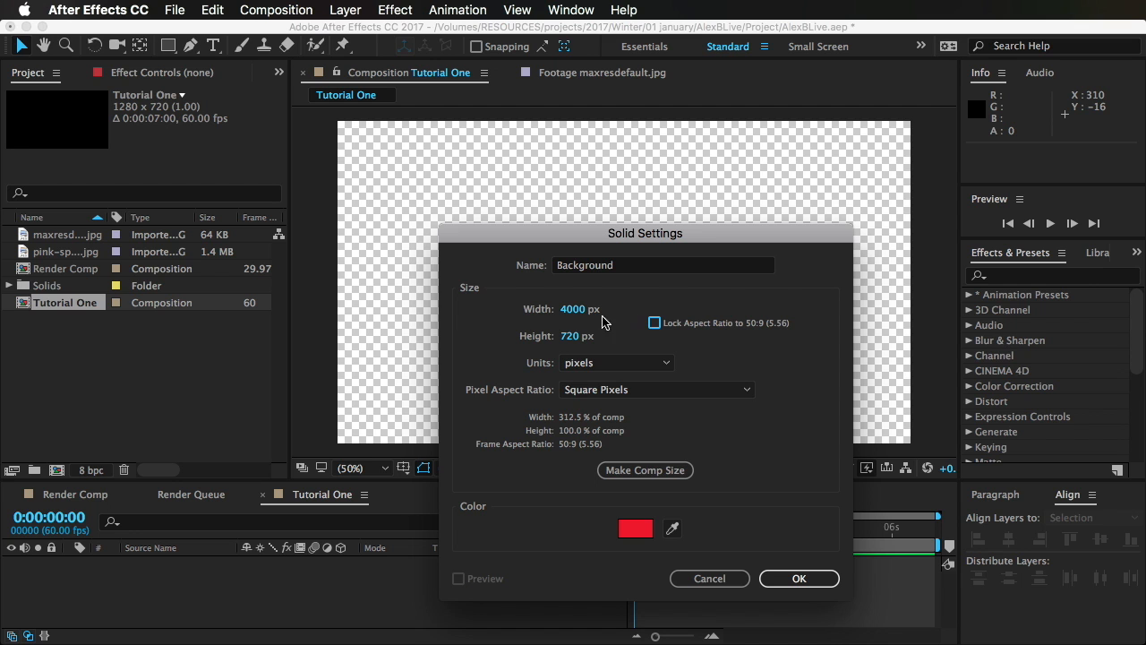
click(581, 335)
text(4000)
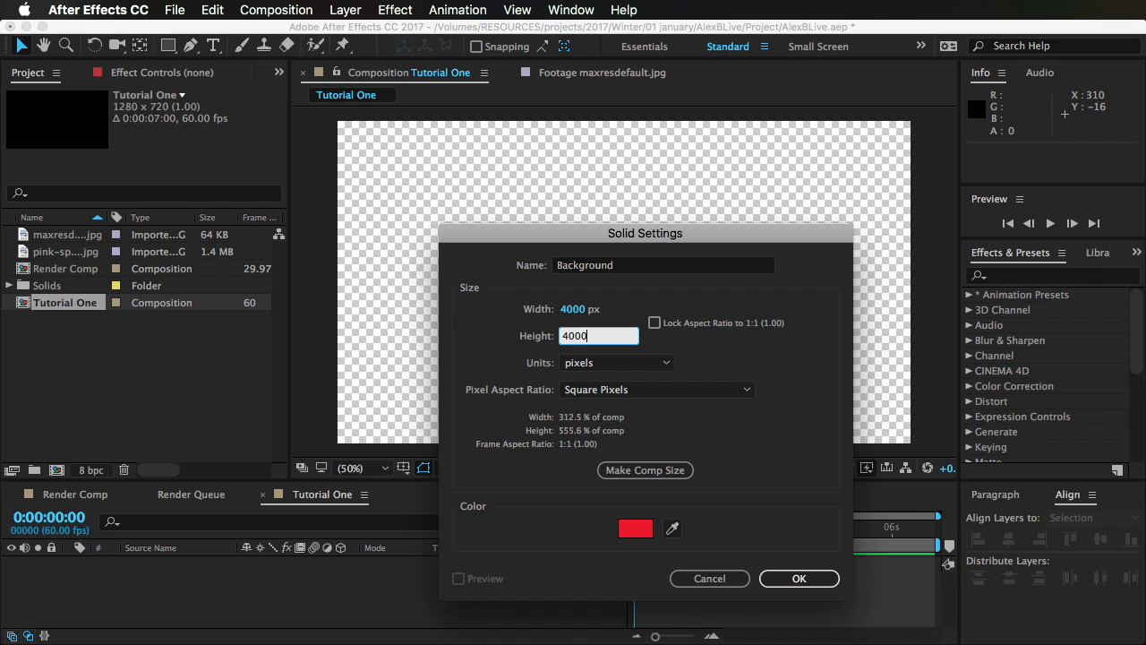
key(Tab)
key(Return)
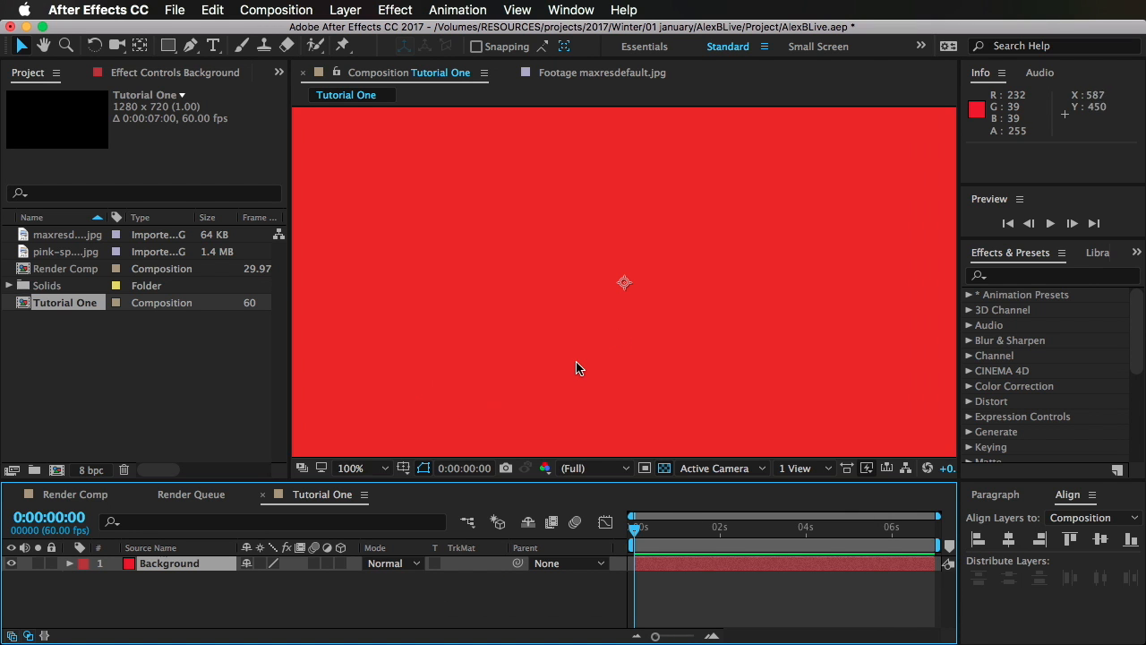
Step: Add a text layer reading BREAK SOMETHING over the red background
scroll(576, 366, down, 8)
scroll(576, 366, up, 10)
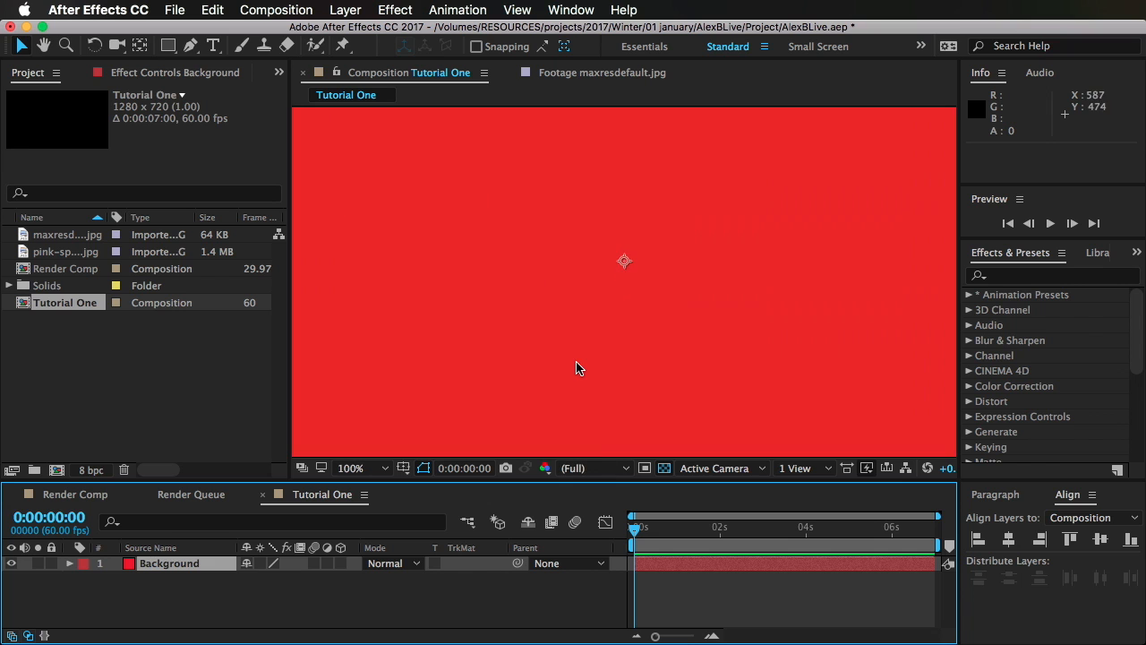
scroll(576, 367, down, 1)
click(394, 600)
key(space)
drag(632, 184, 631, 197)
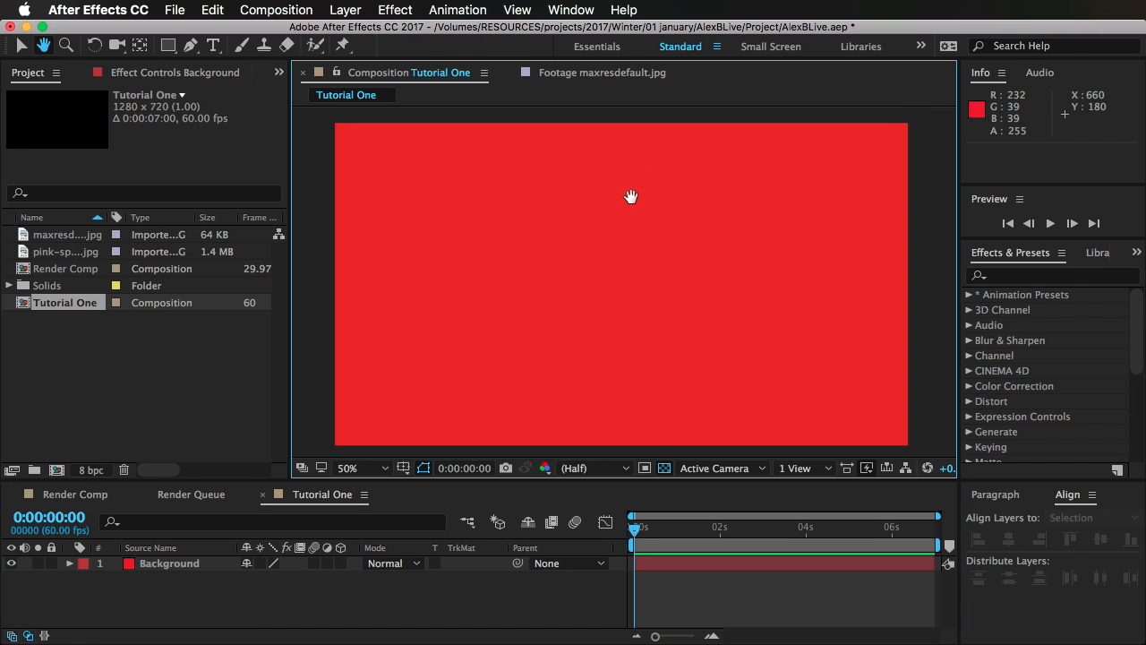
key(super+t)
click(508, 349)
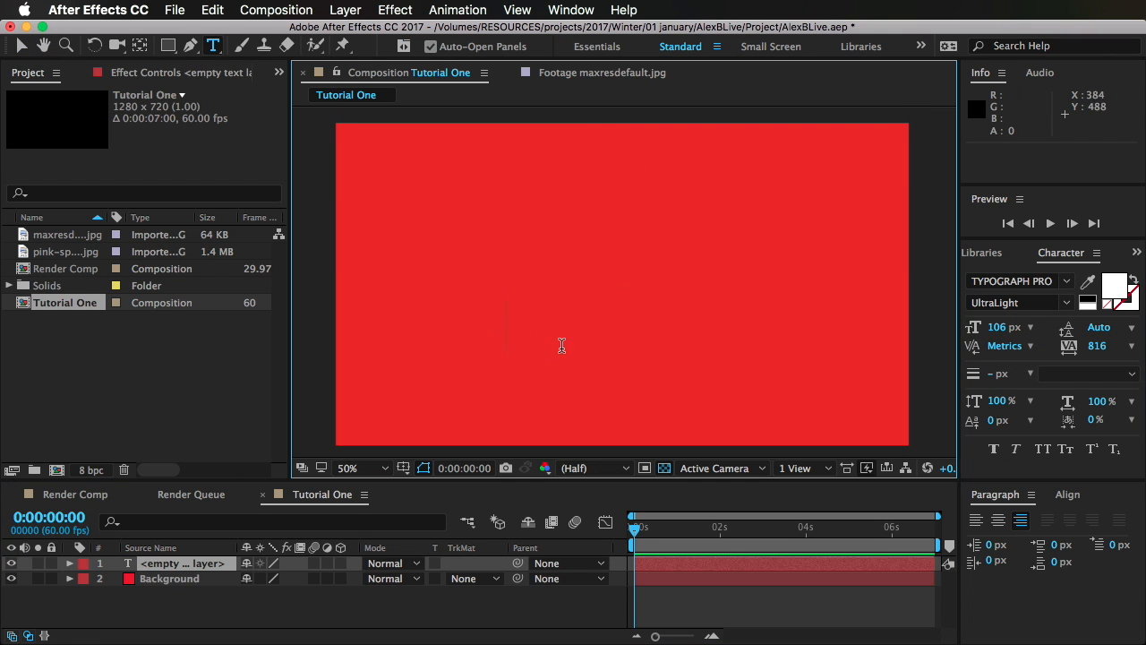
text(BREAK SOMETHING)
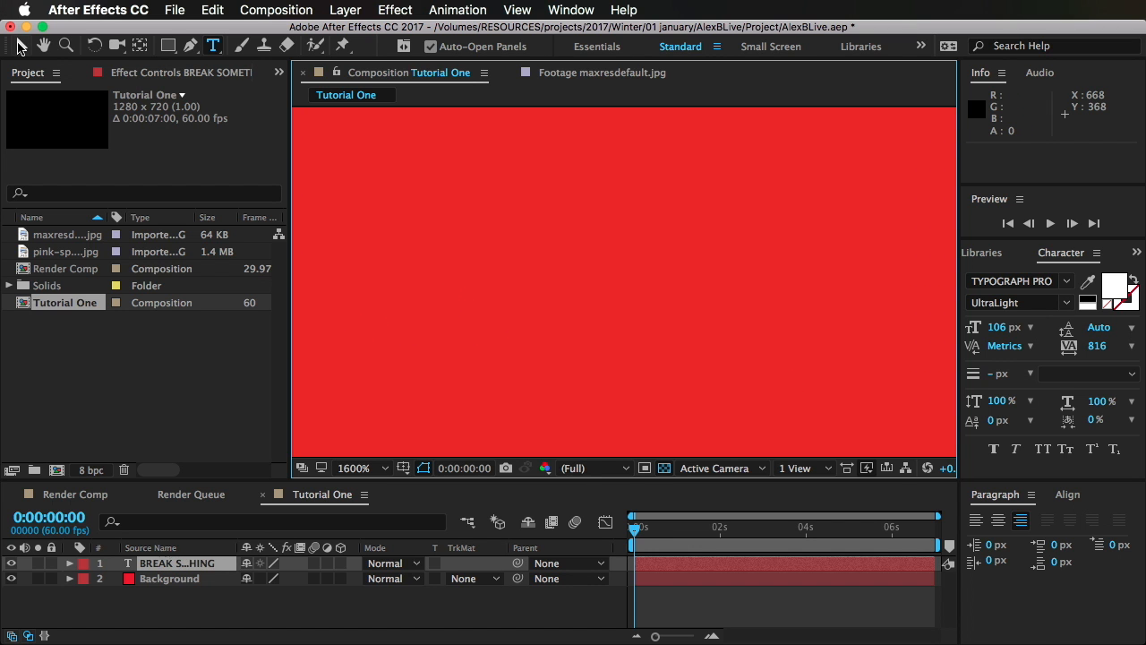
Step: Move the title text into the frame, to about 1450, 576, and set its tracking to 0
click(20, 47)
scroll(385, 264, down, 5)
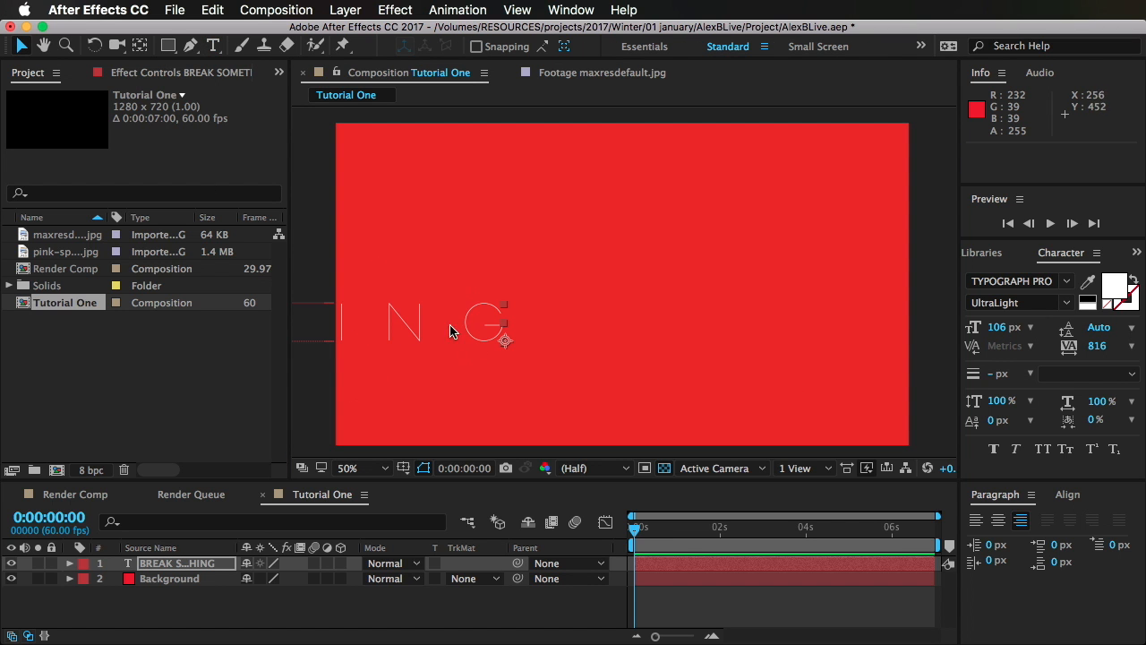
drag(450, 332, 931, 371)
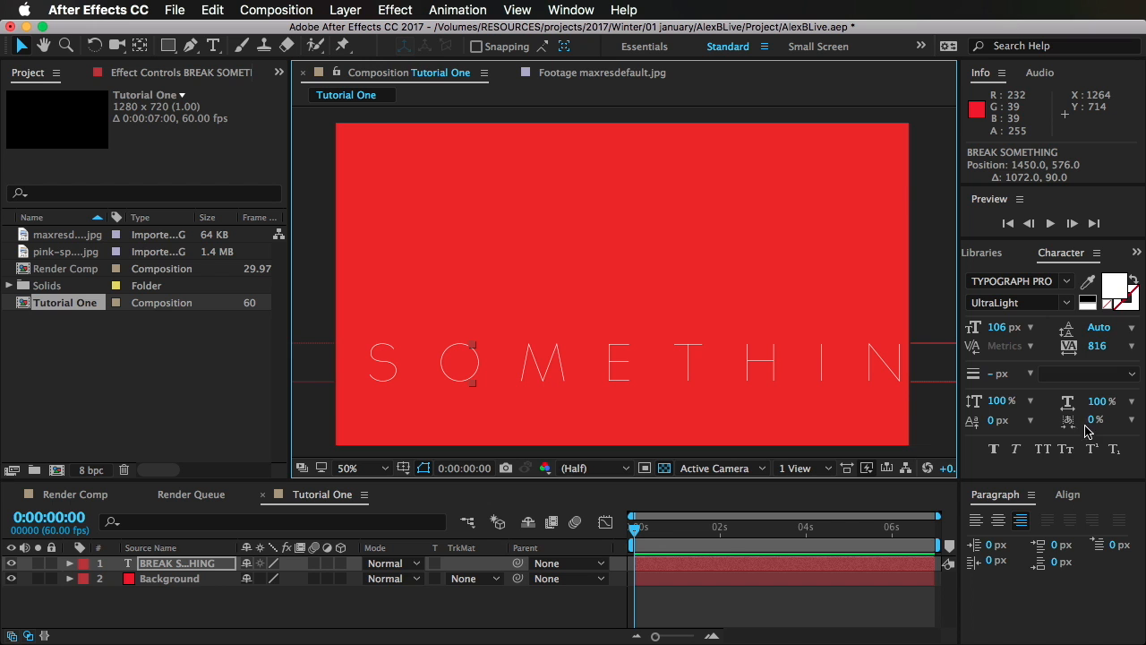
click(1098, 346)
text(0)
key(Return)
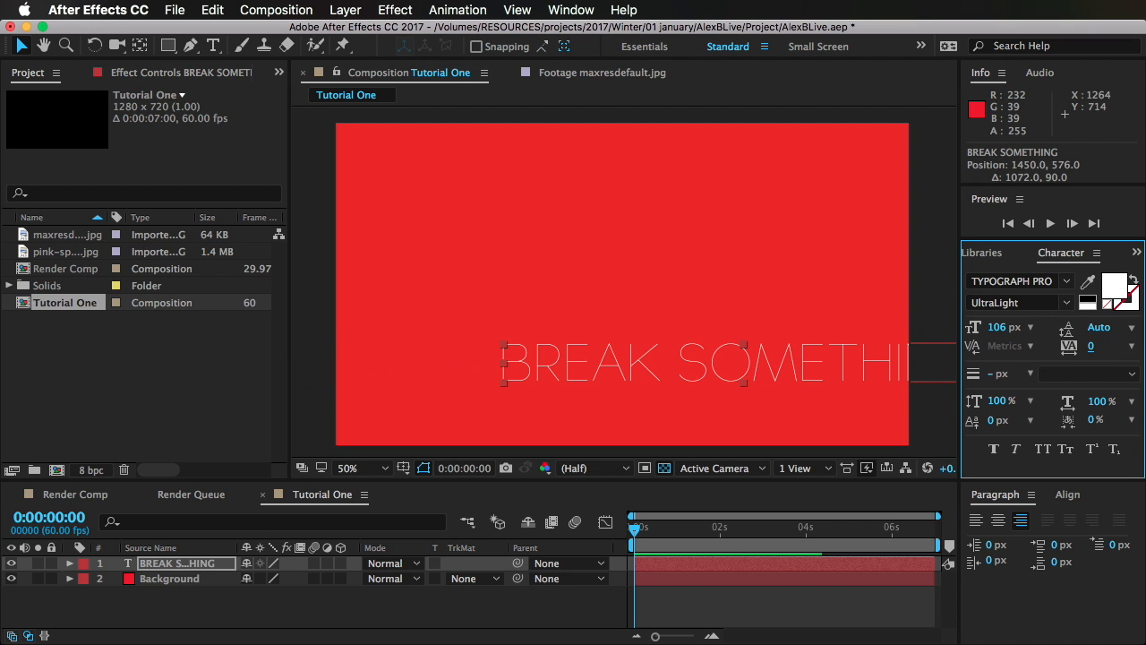
Step: Reduce the title's font size to 76 px and reposition it to about 1078, 550
drag(658, 355, 585, 350)
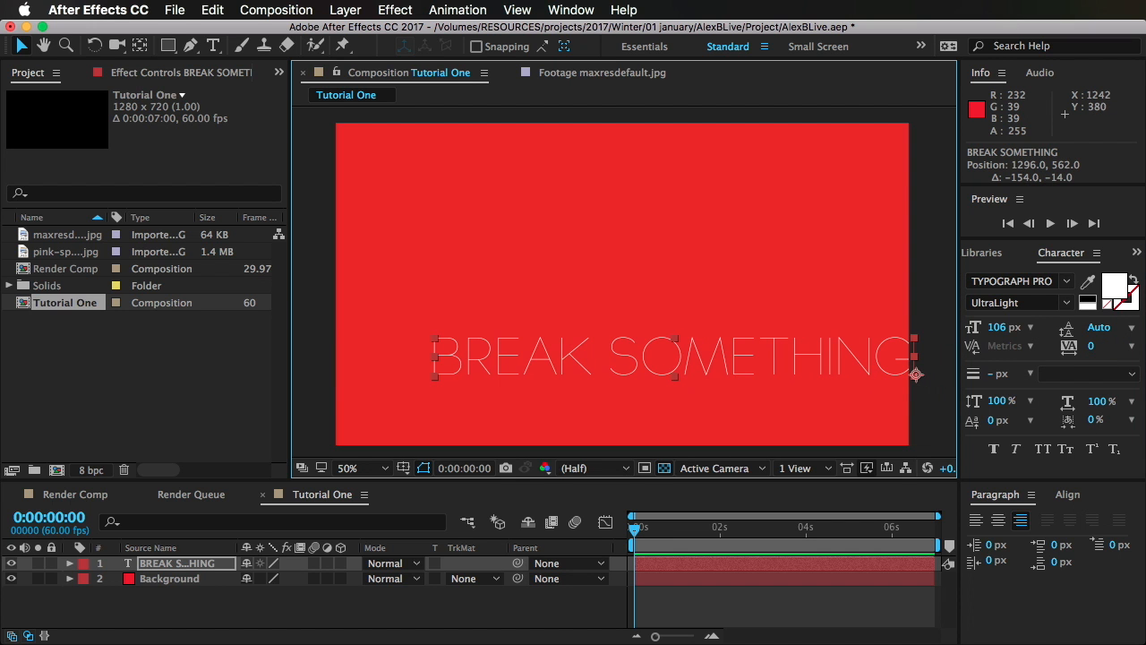
drag(1012, 328, 944, 329)
drag(801, 374, 706, 354)
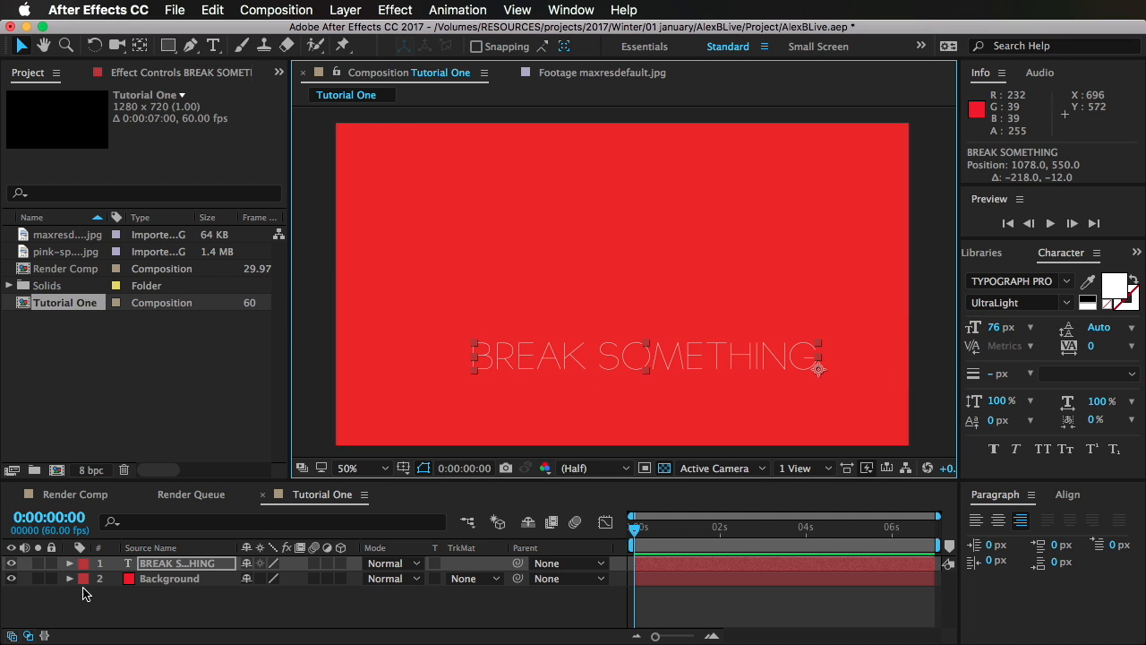
Step: Look up the font of the Alex B Live text in Render Comp and apply DeathRattle BB to the title in Tutorial One
click(76, 495)
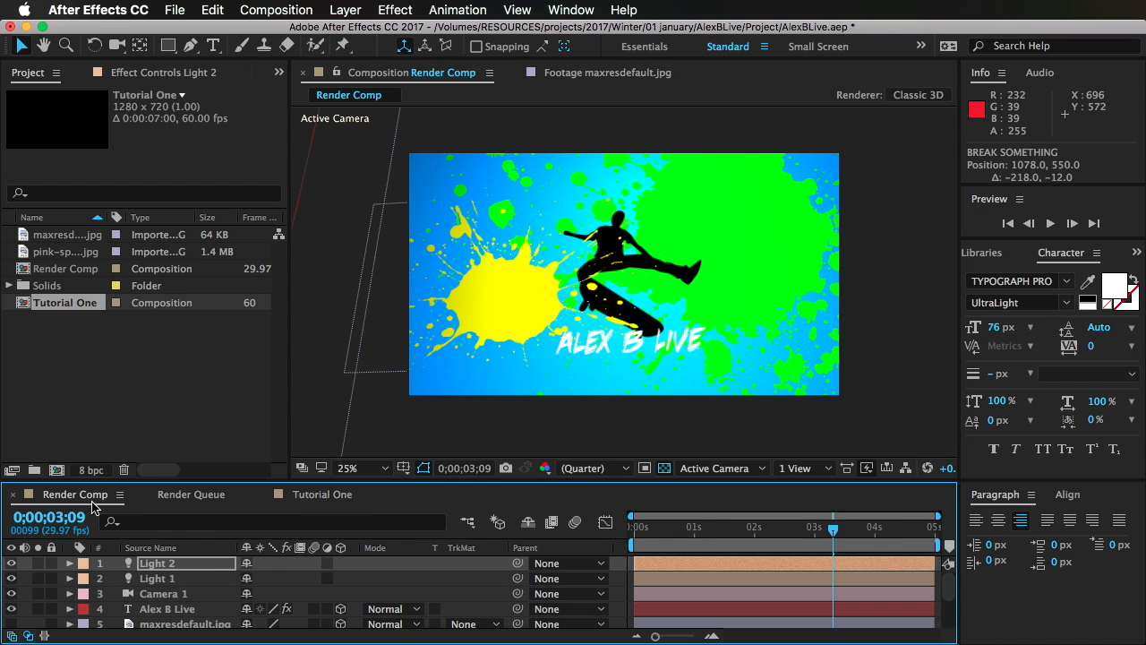
click(183, 610)
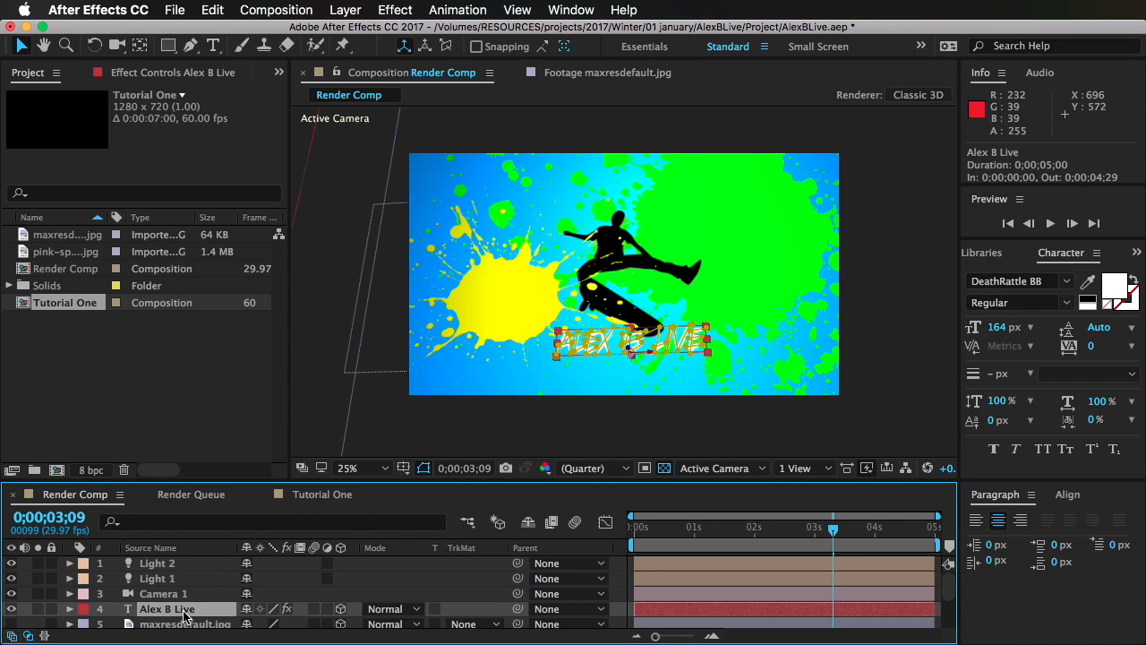
click(1030, 281)
click(306, 498)
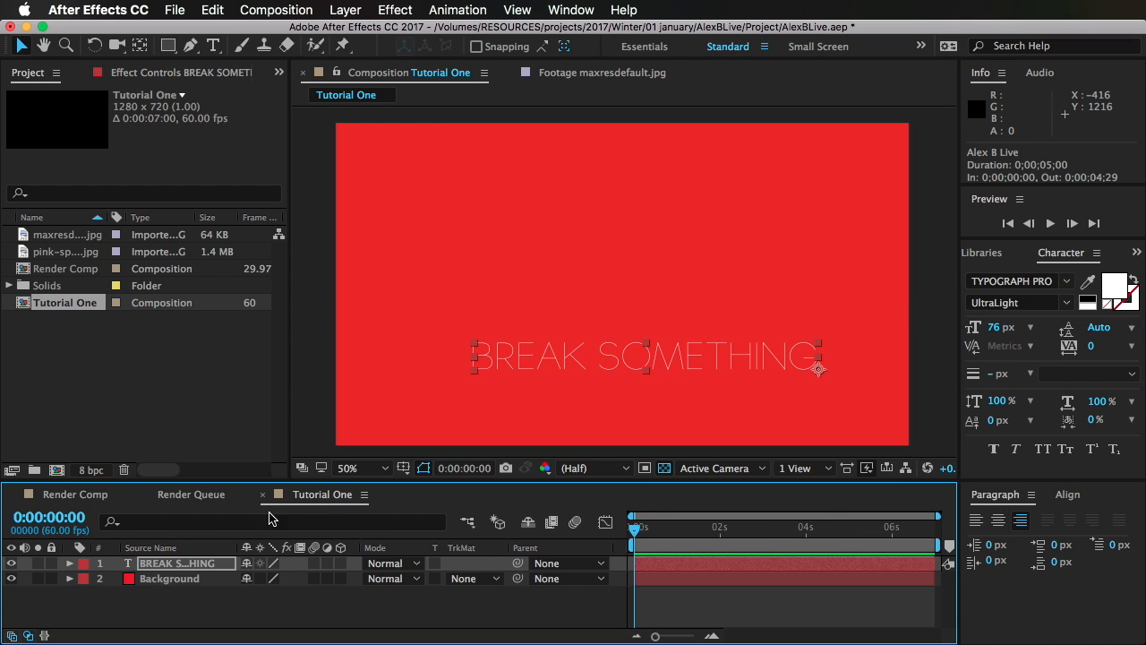
click(1027, 281)
text(DeathRattle BB)
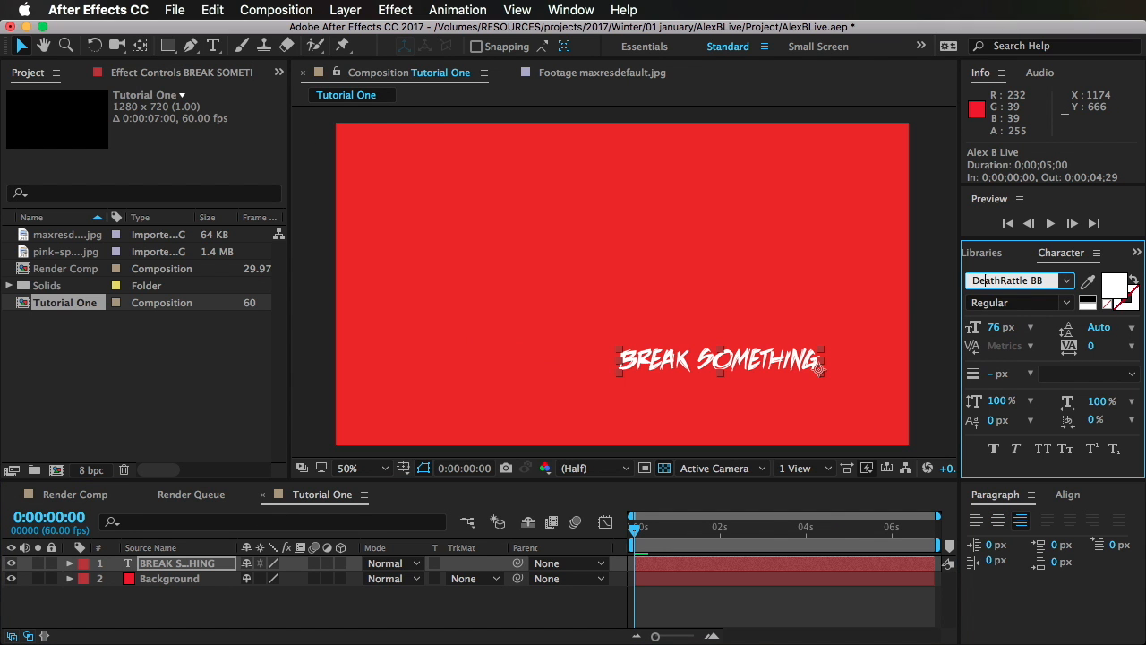
key(Return)
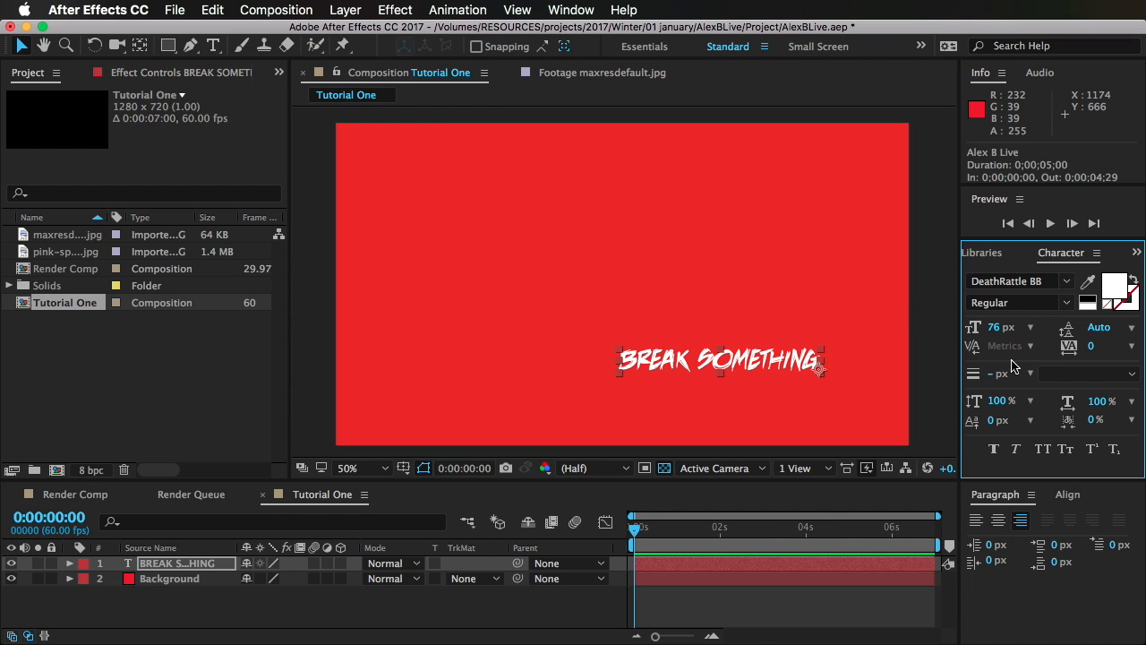
Step: Set the title's font size to 111 px and tracking to 144, and move it to about 1114, 566
drag(996, 327, 1048, 347)
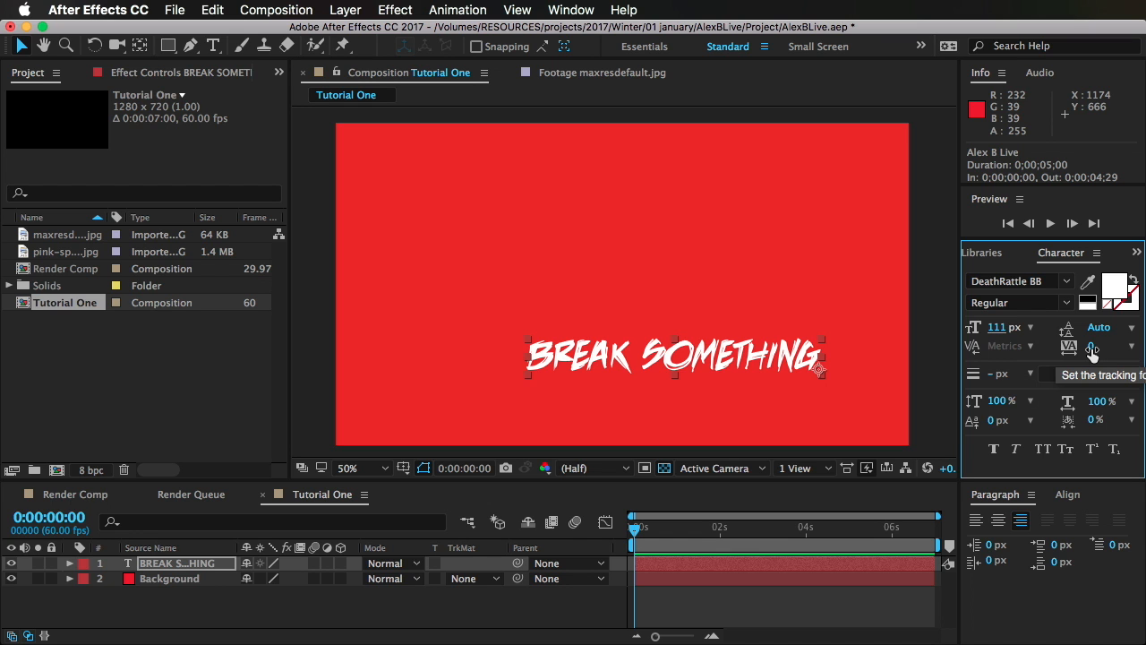
drag(1095, 346, 1075, 356)
drag(666, 368, 683, 375)
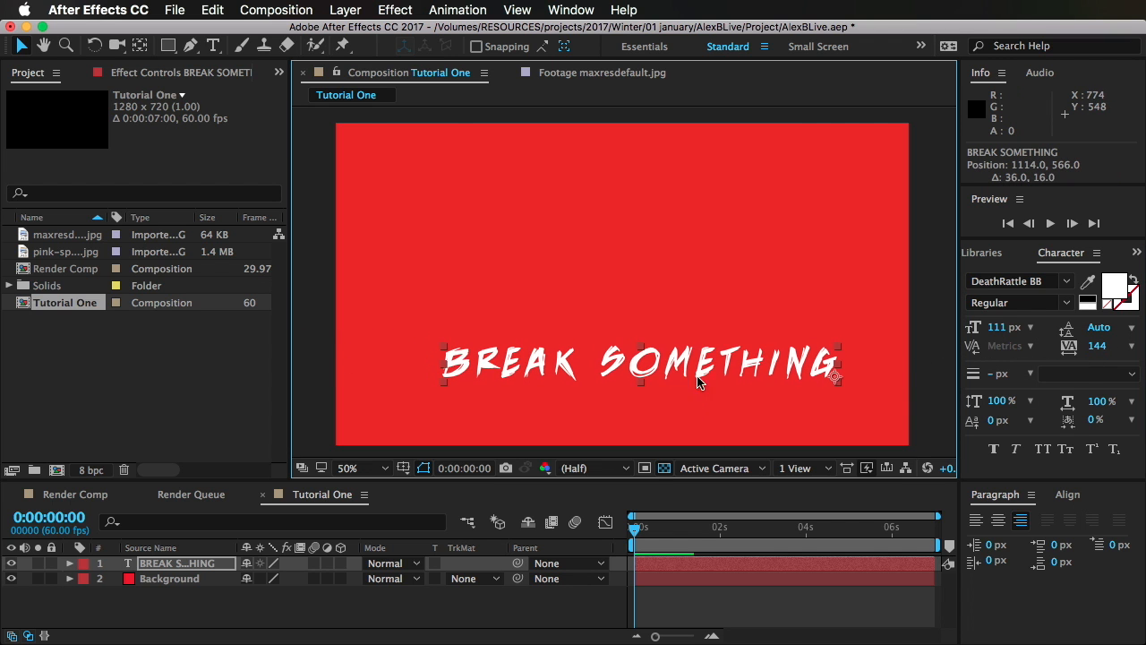
Step: Center-align the title's paragraph and move the text back into the frame at about 680, 576
click(1067, 495)
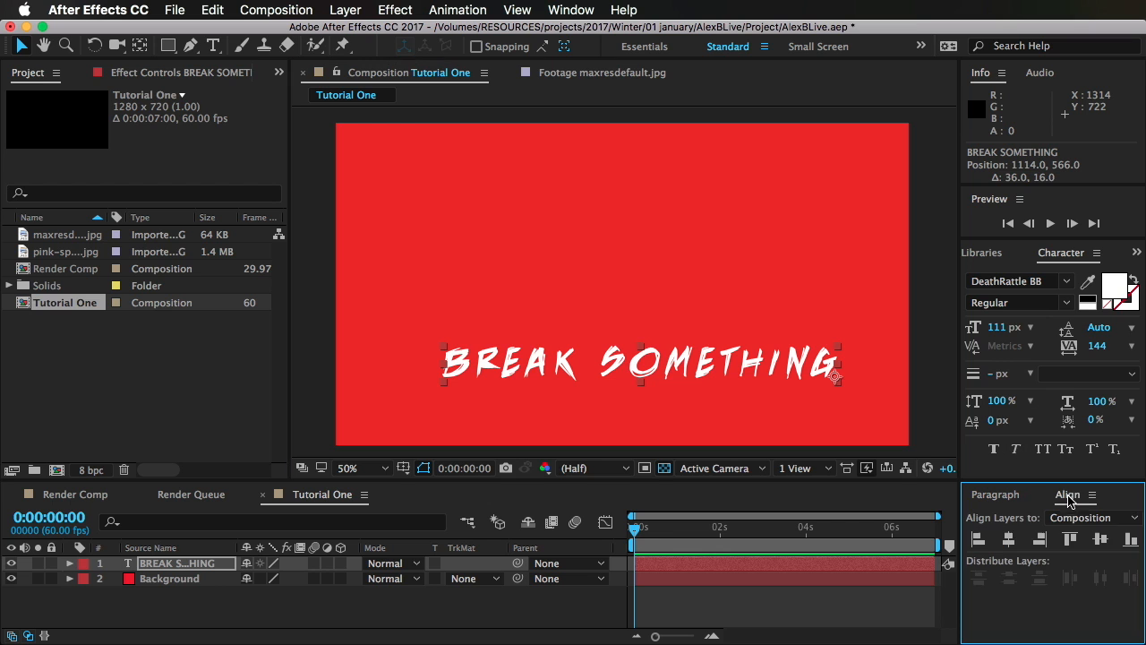
click(995, 495)
click(998, 520)
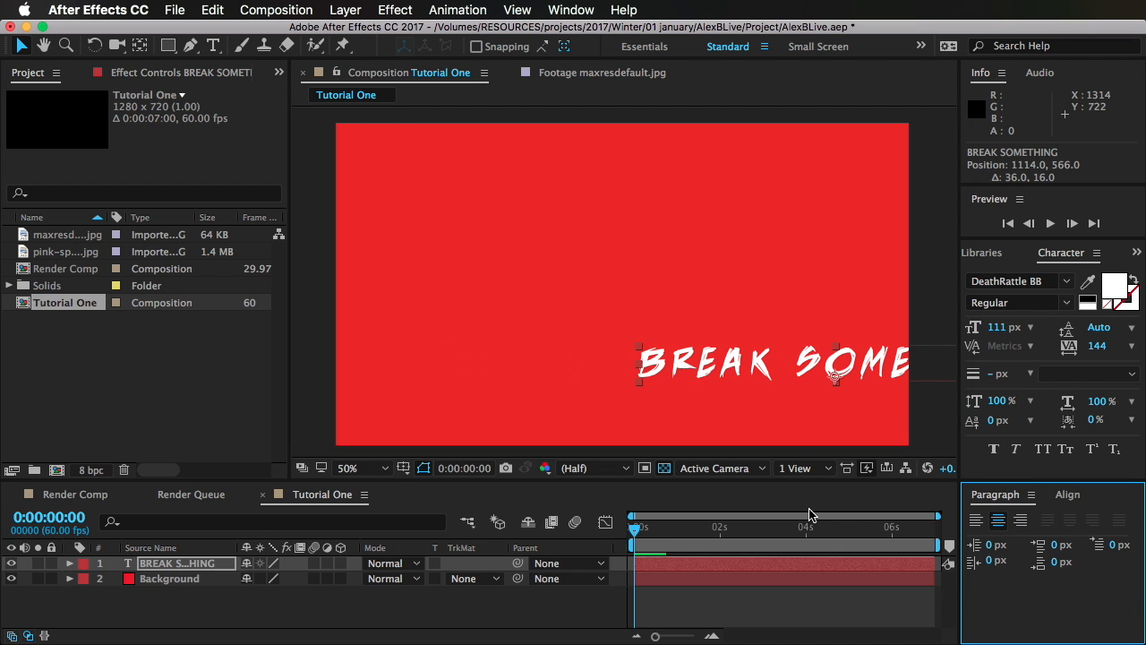
drag(770, 374, 616, 374)
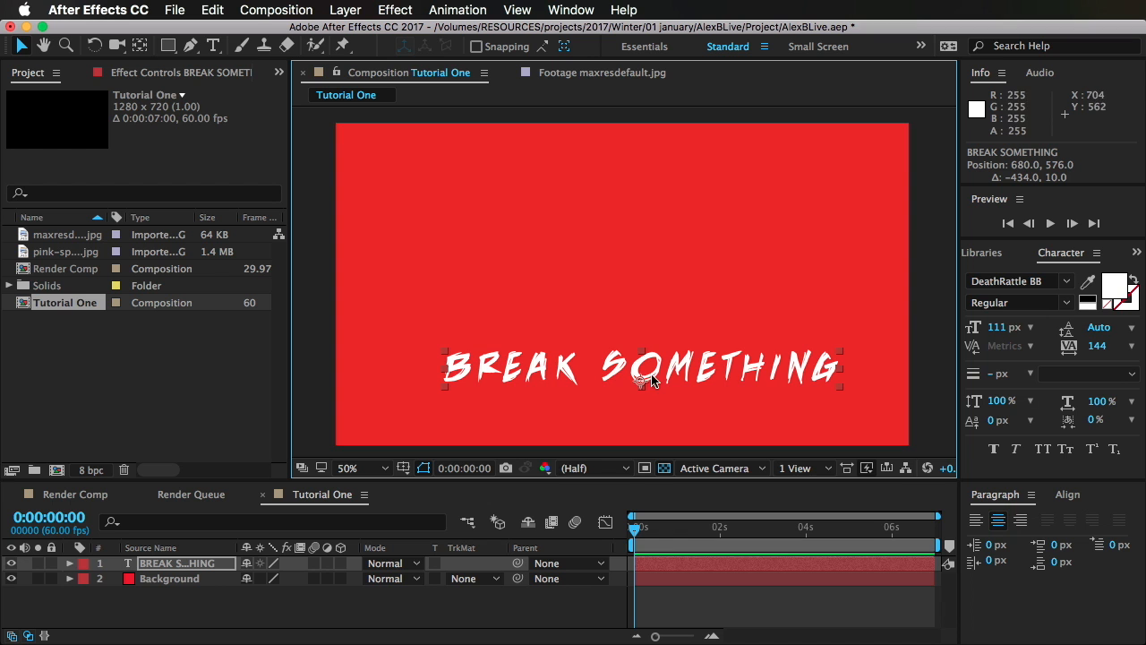
Step: Examine up close where the title's anchor point sits relative to its letters
key(period)
key(period)
key(comma)
key(comma)
drag(645, 389, 646, 311)
scroll(653, 336, up, 2)
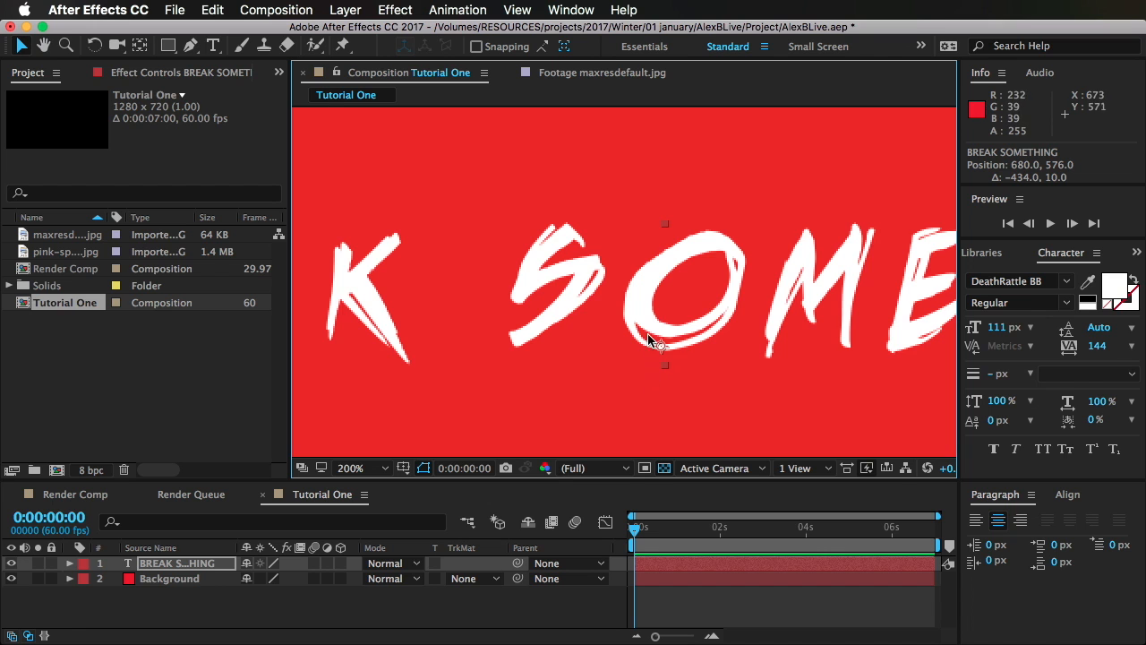
scroll(649, 343, down, 2)
scroll(651, 340, up, 1)
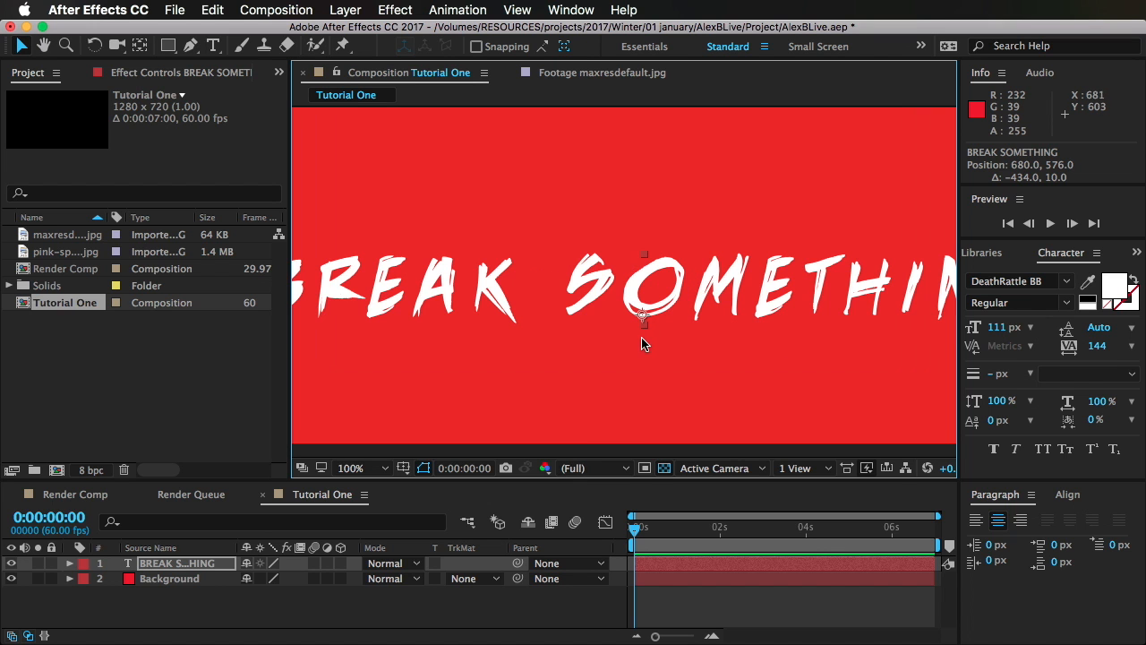
Step: Reveal the title layer's Rotation property and inspect the Background layer's anchor point for comparison
click(229, 566)
key(r)
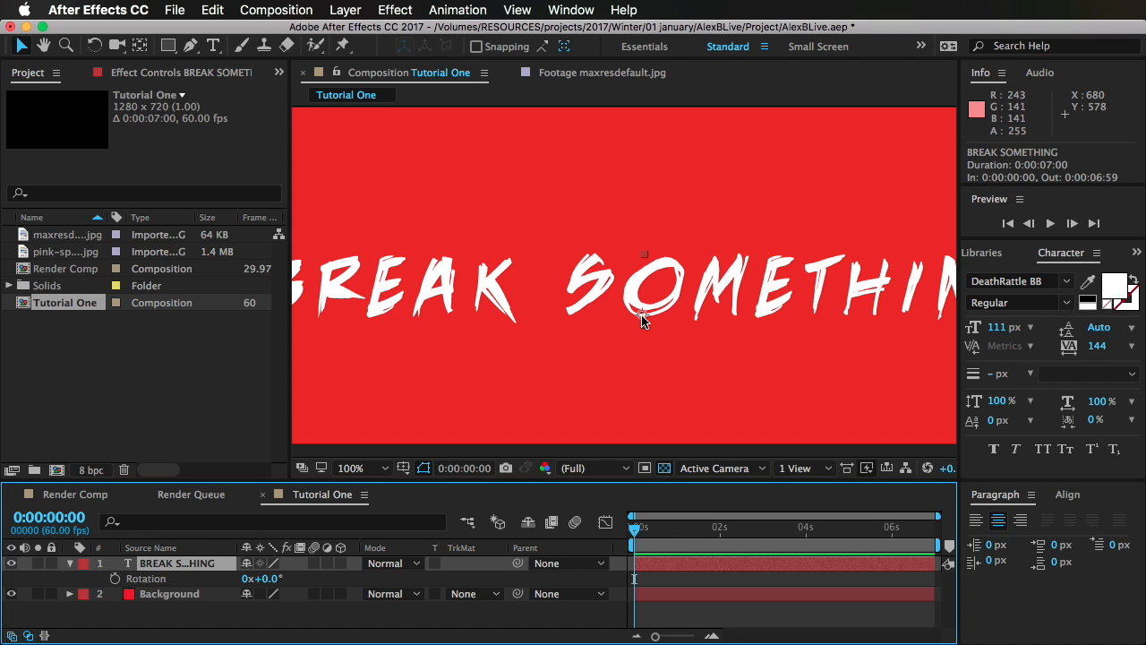
click(140, 596)
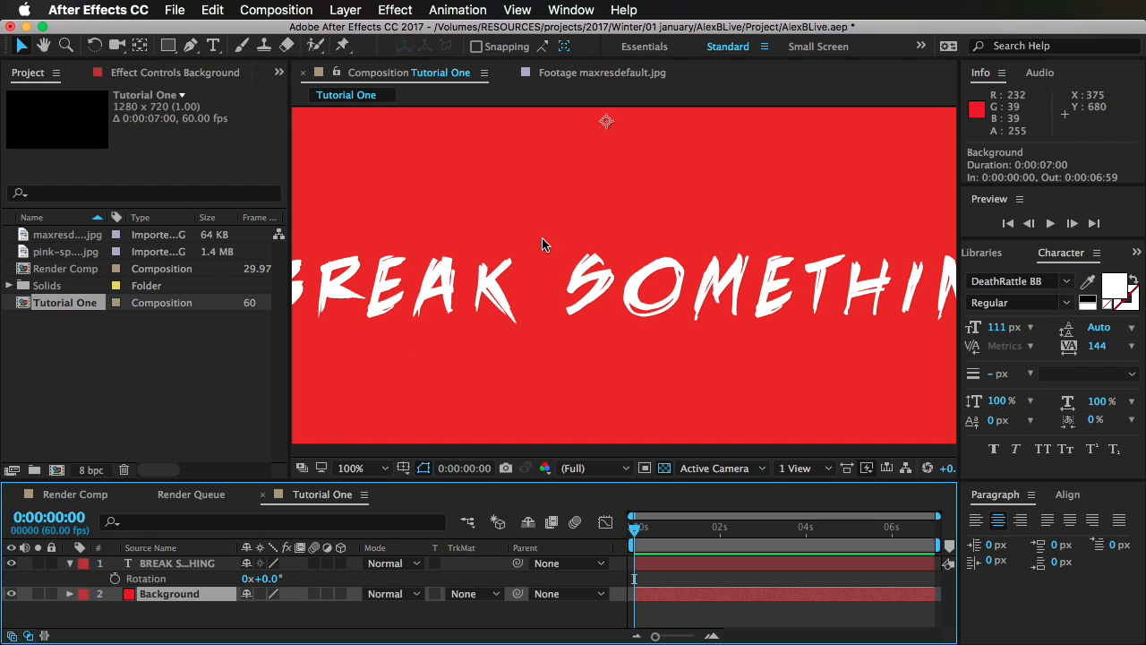
scroll(565, 232, down, 2)
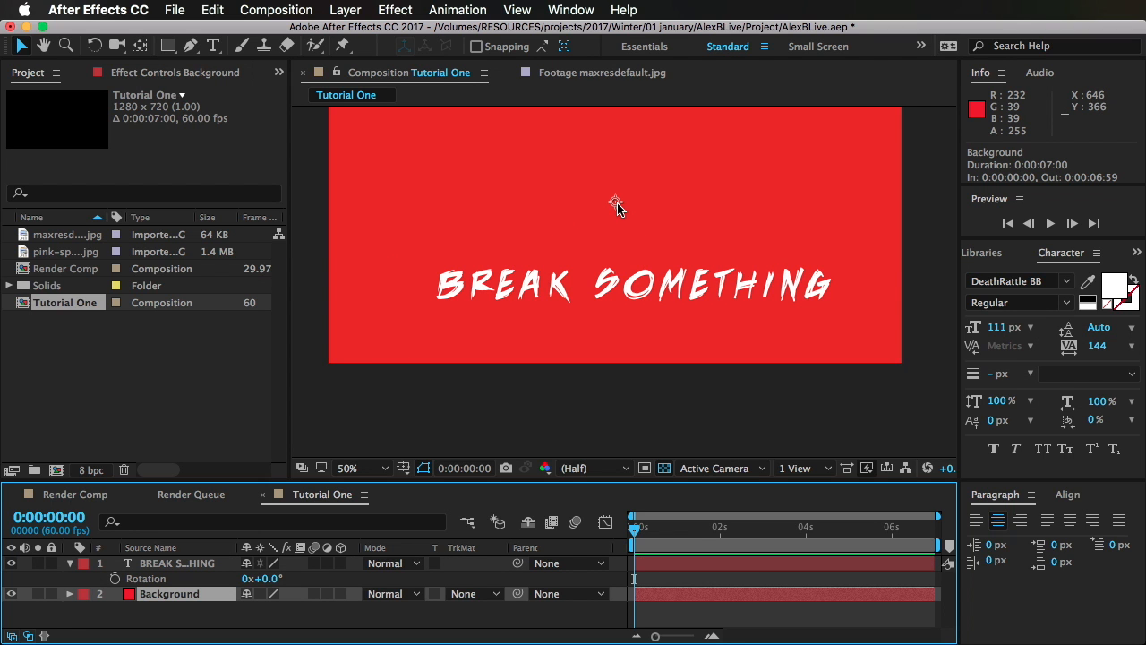
scroll(654, 313, up, 4)
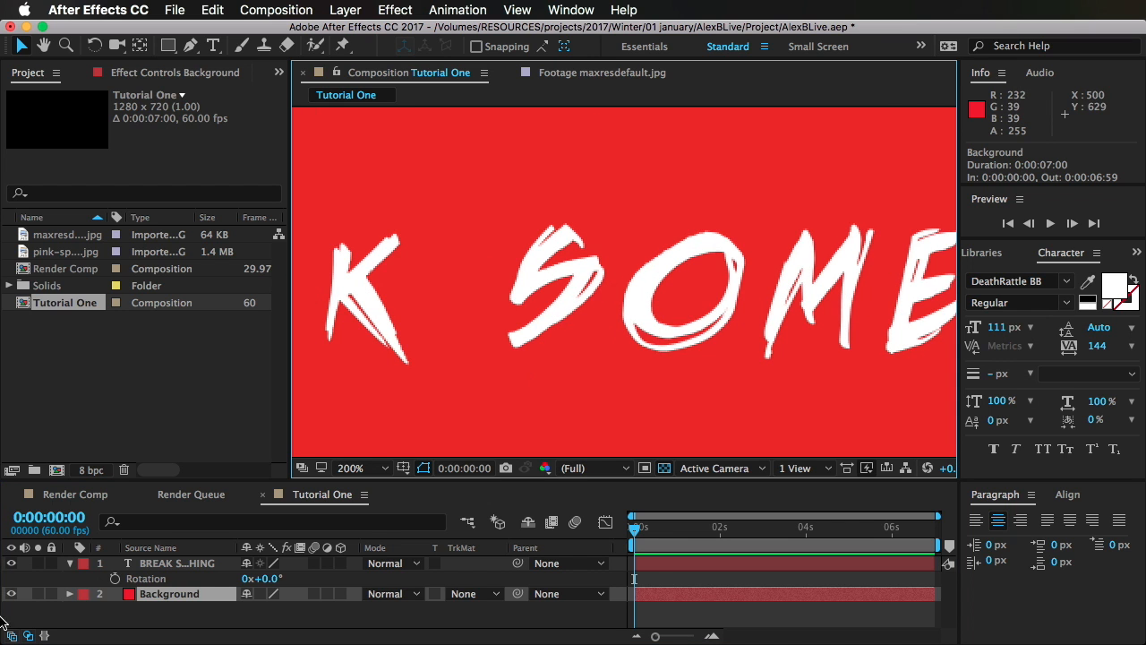
Step: Try rotating the title about its current anchor point and reset its rotation to 0°
click(188, 564)
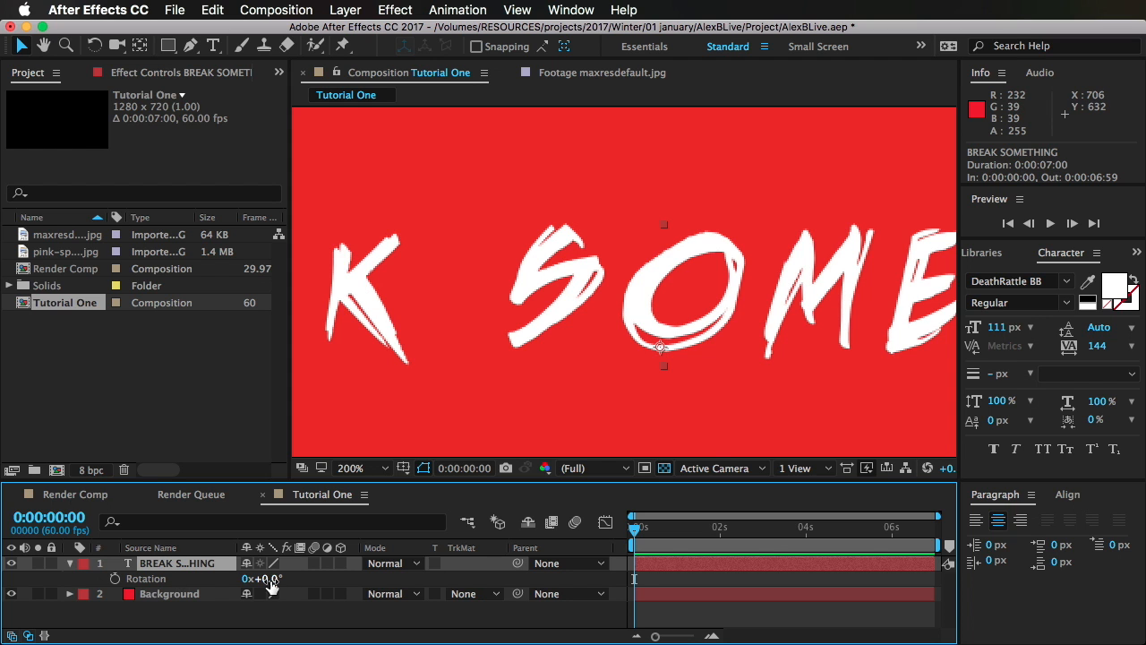
key(comma)
key(comma)
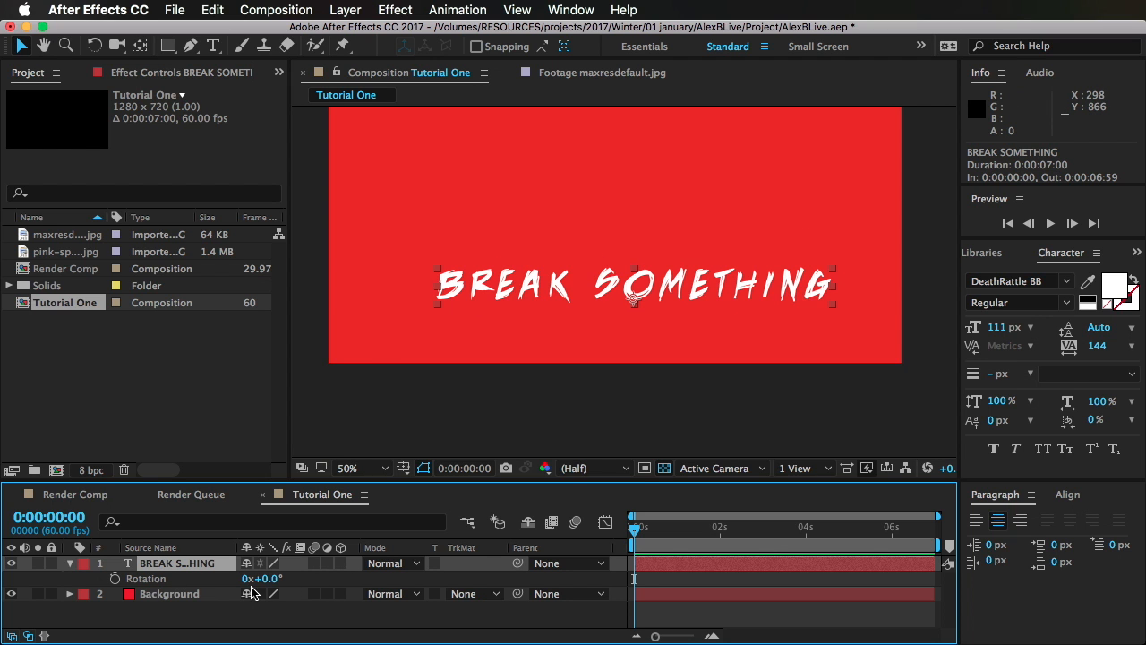
key(t)
key(r)
key(r)
key(r)
mouse_move(270, 579)
mouse_down()
mouse_move(292, 578)
mouse_move(256, 578)
mouse_move(273, 580)
mouse_up()
click(273, 579)
text(0)
key(Return)
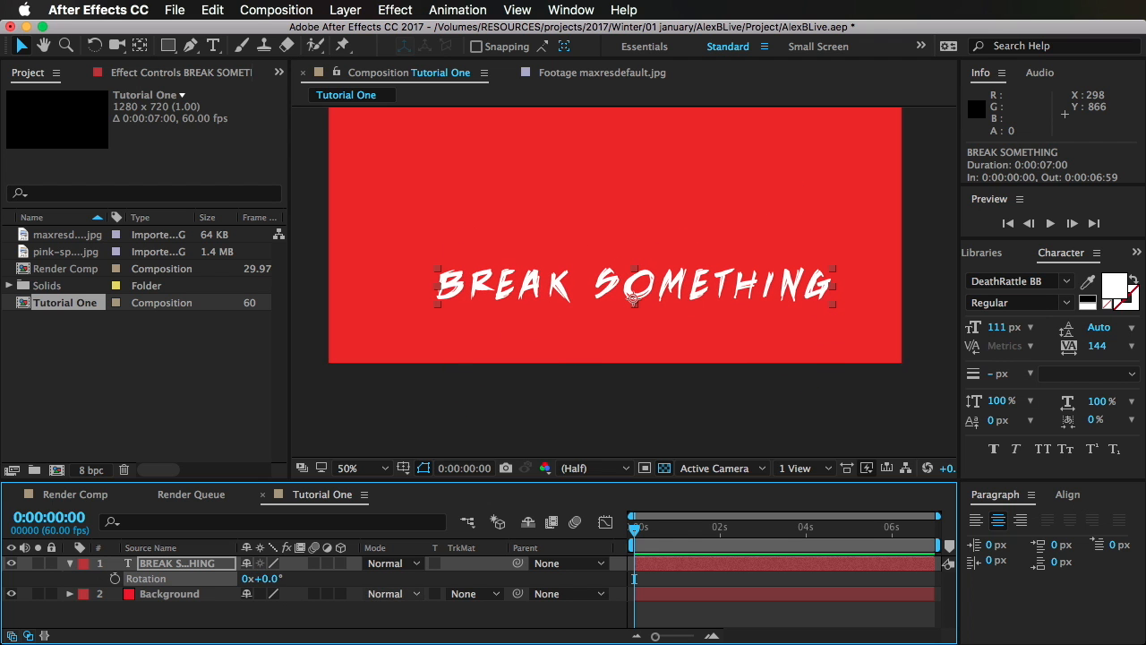
Step: Move the title's anchor point up by about 25 px to the middle of the letters with the Pan Behind tool
scroll(696, 287, up, 5)
scroll(644, 320, down, 4)
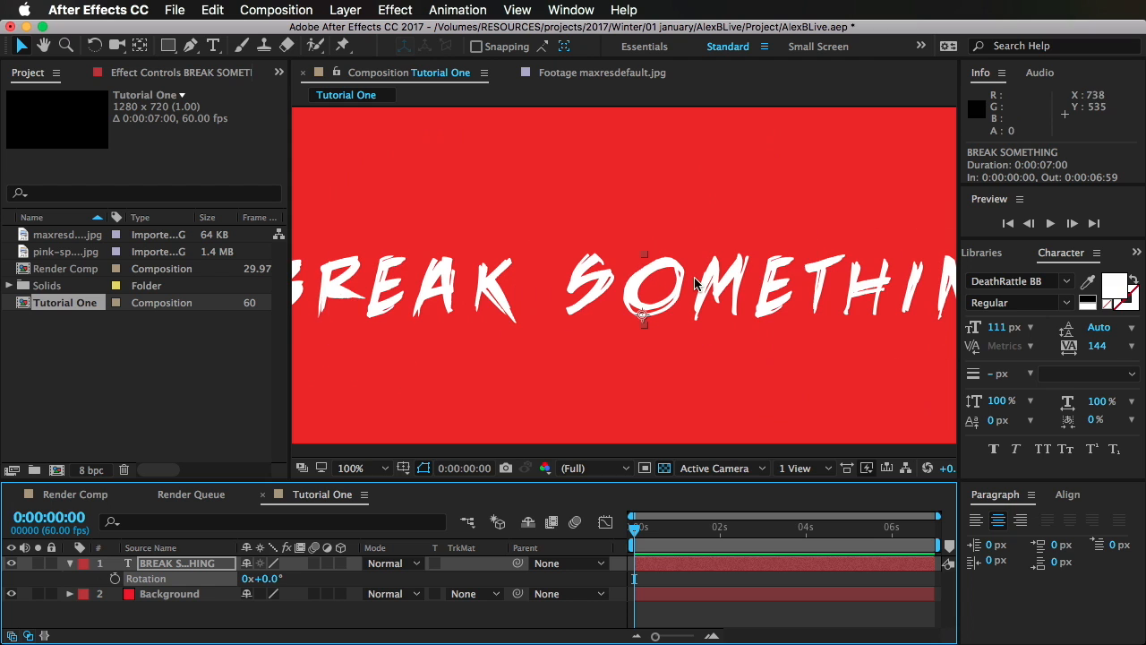
click(140, 48)
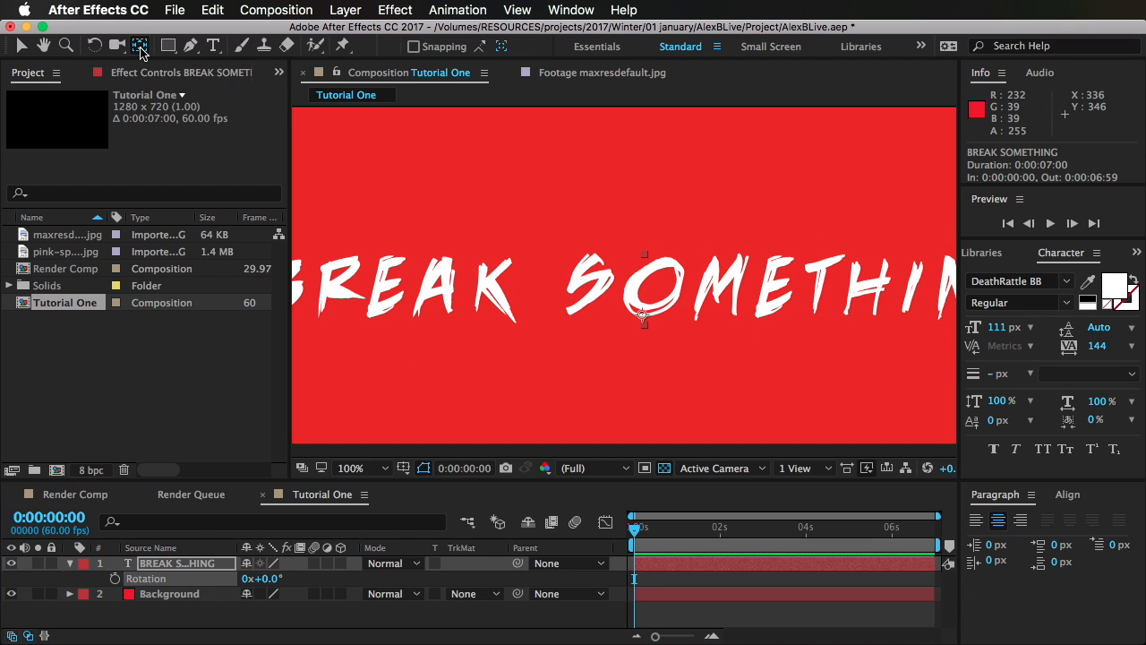
click(643, 313)
drag(642, 315, 643, 295)
drag(645, 294, 650, 304)
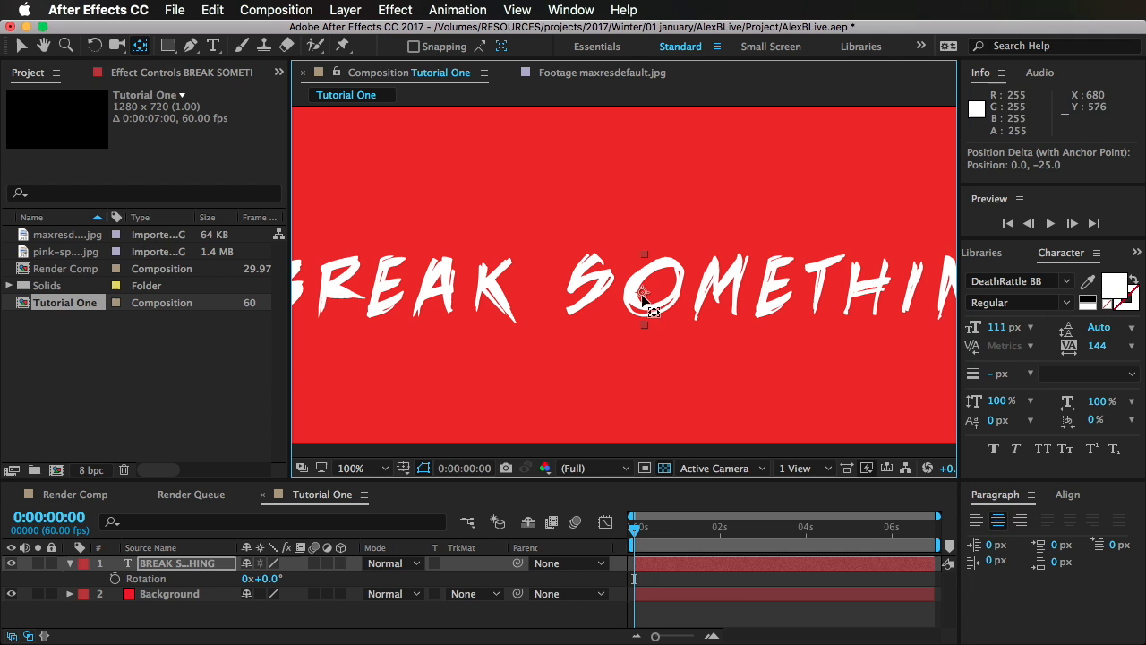
Step: Try rotating the title to 17° about its moved anchor point and undo the rotation
click(741, 606)
scroll(631, 182, down, 4)
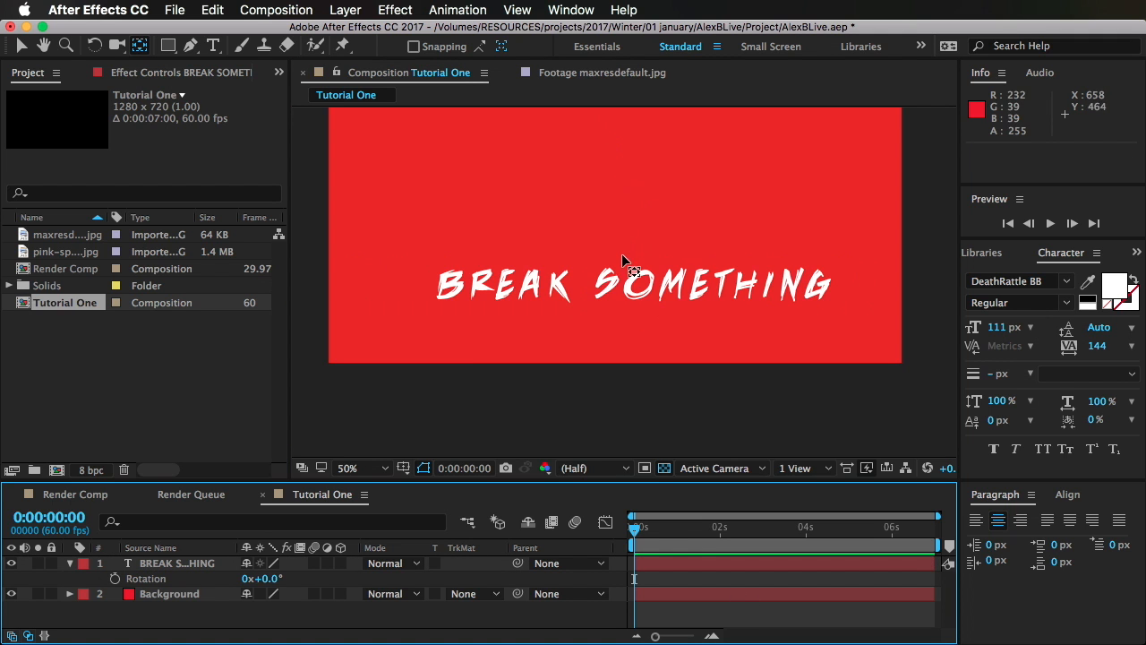
mouse_move(271, 582)
mouse_down()
mouse_move(298, 577)
mouse_move(273, 579)
mouse_move(295, 577)
mouse_move(284, 578)
mouse_up()
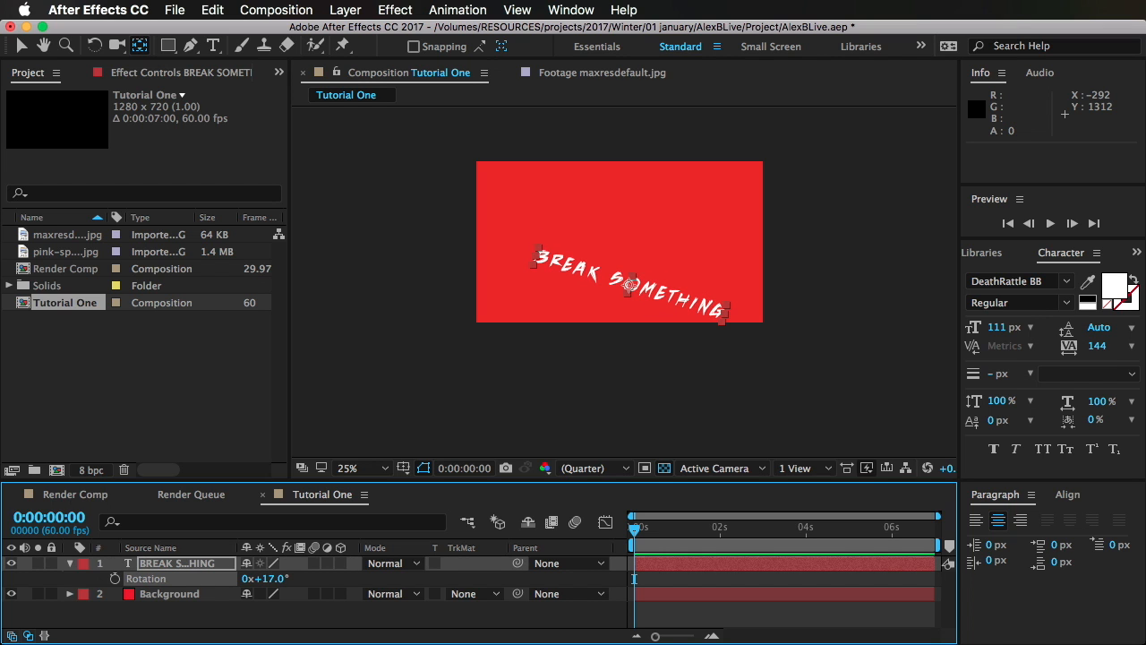
key(super+z)
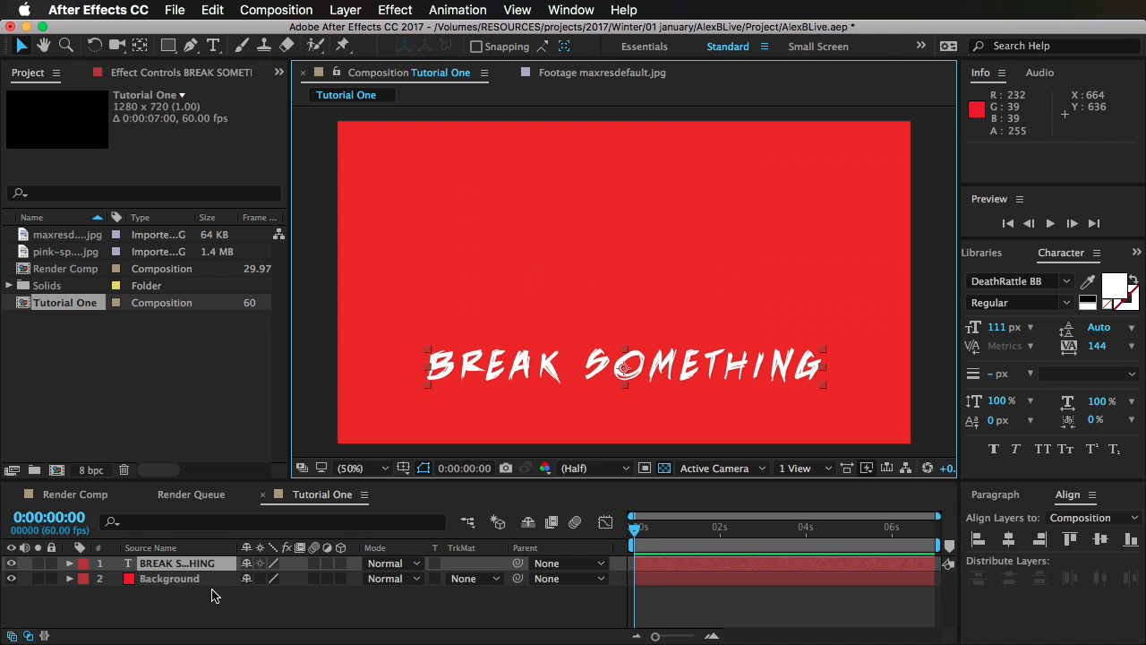
Step: Add the pink-splash.jpg image to the Tutorial One composition above the title layer
click(254, 631)
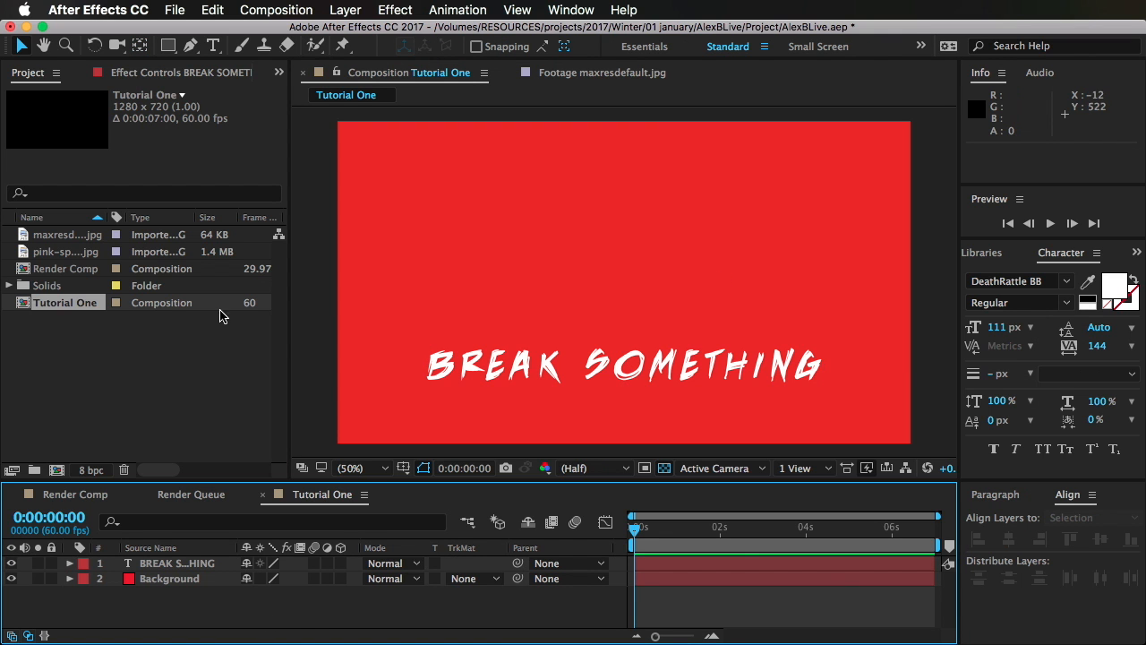
click(53, 254)
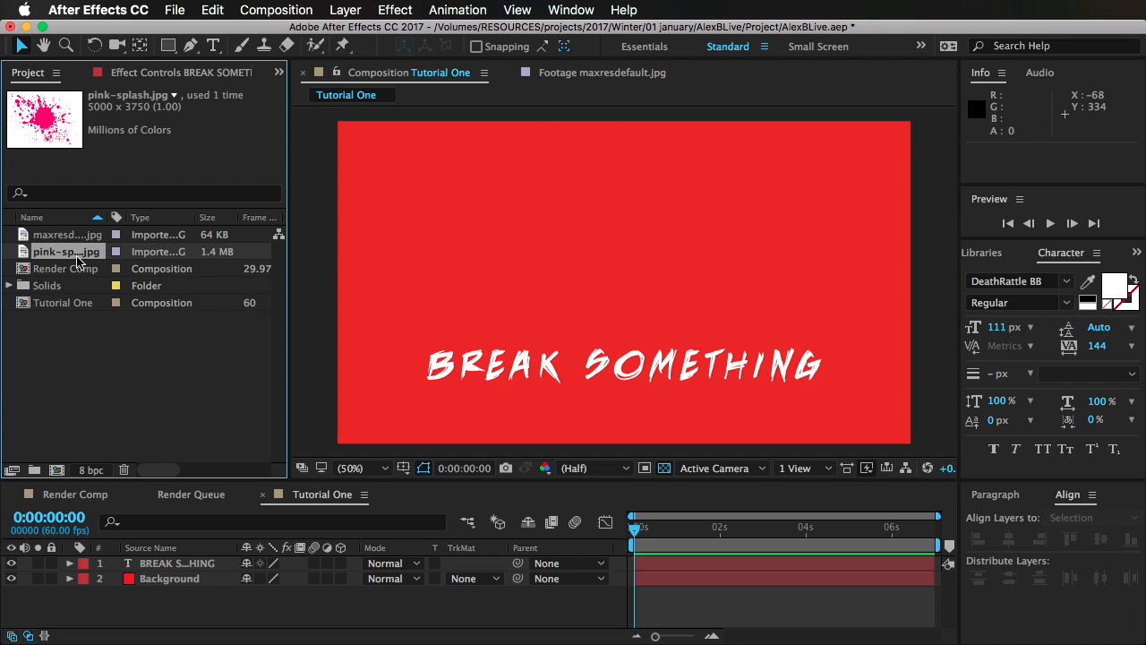
drag(77, 260, 671, 310)
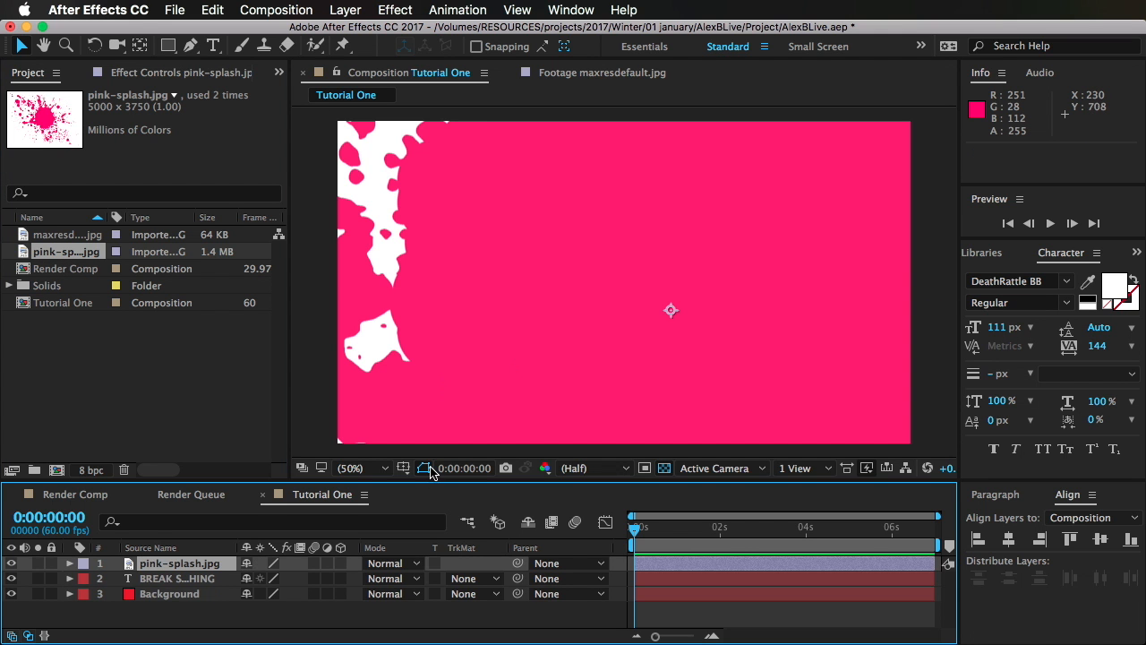
Step: Scale the pink-splash.jpg layer down to 34% and move it to about 698, 338
key(s)
drag(270, 579, 220, 579)
drag(711, 236, 701, 232)
click(210, 576)
drag(713, 298, 703, 299)
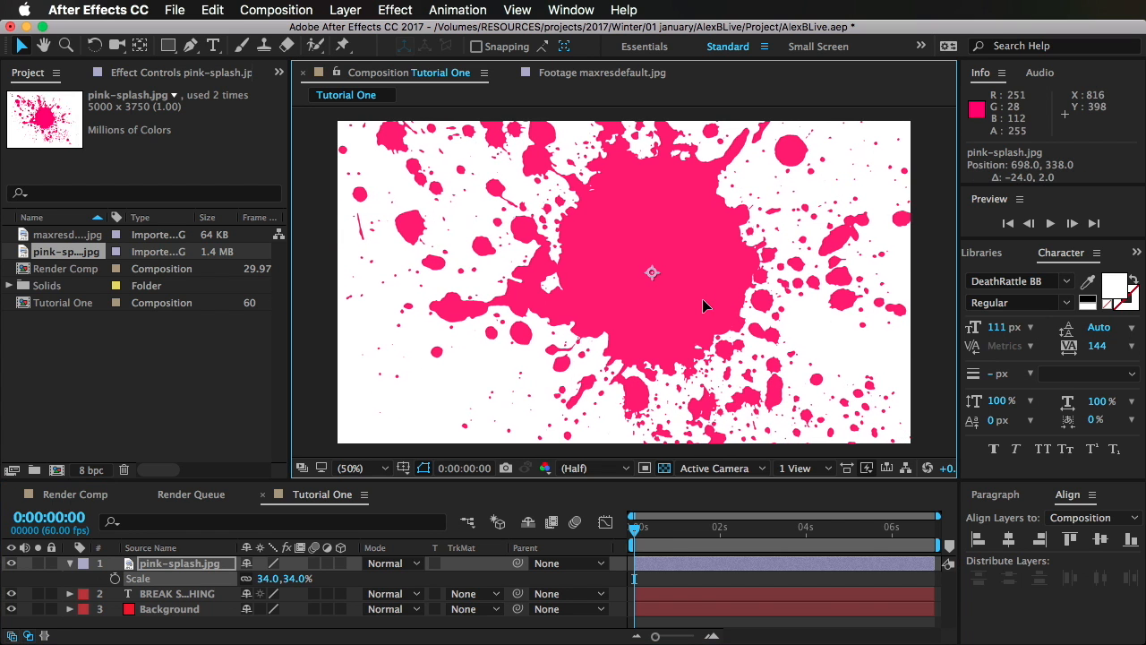
Step: Scale the pink-splash.jpg layer down to 16%
key(s)
key(p)
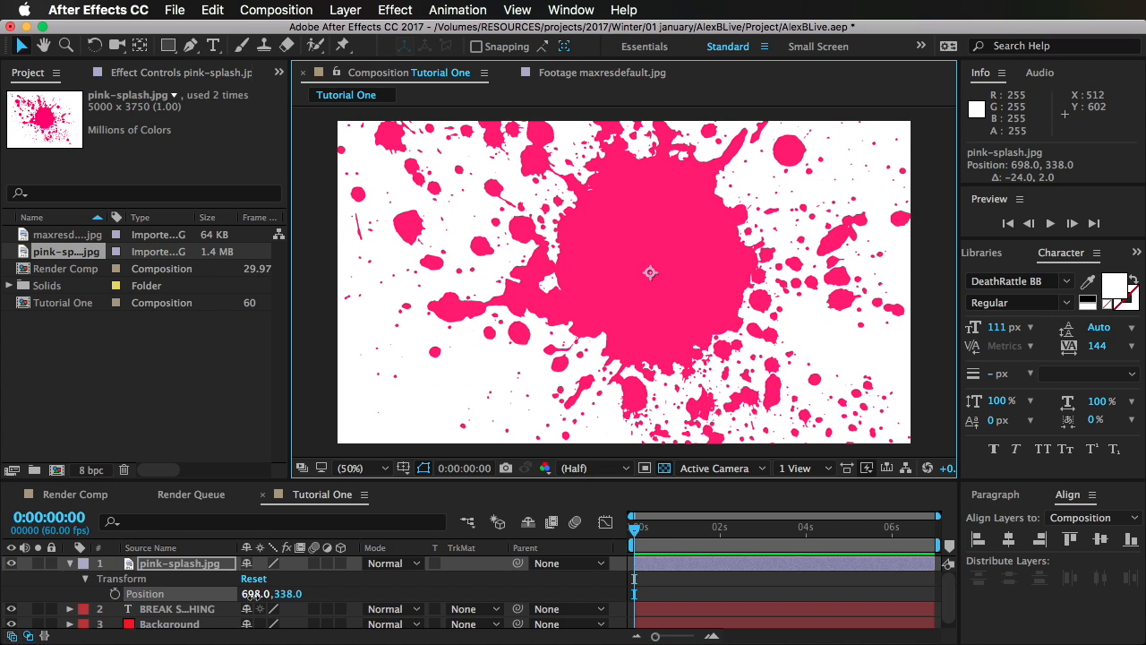
mouse_move(256, 596)
mouse_down()
mouse_move(244, 597)
mouse_move(265, 598)
mouse_move(249, 580)
mouse_up()
key(s)
Step: Apply the Curves effect to the pink-splash.jpg layer and move the RGB curve's black point about three quarters along the input axis
click(985, 252)
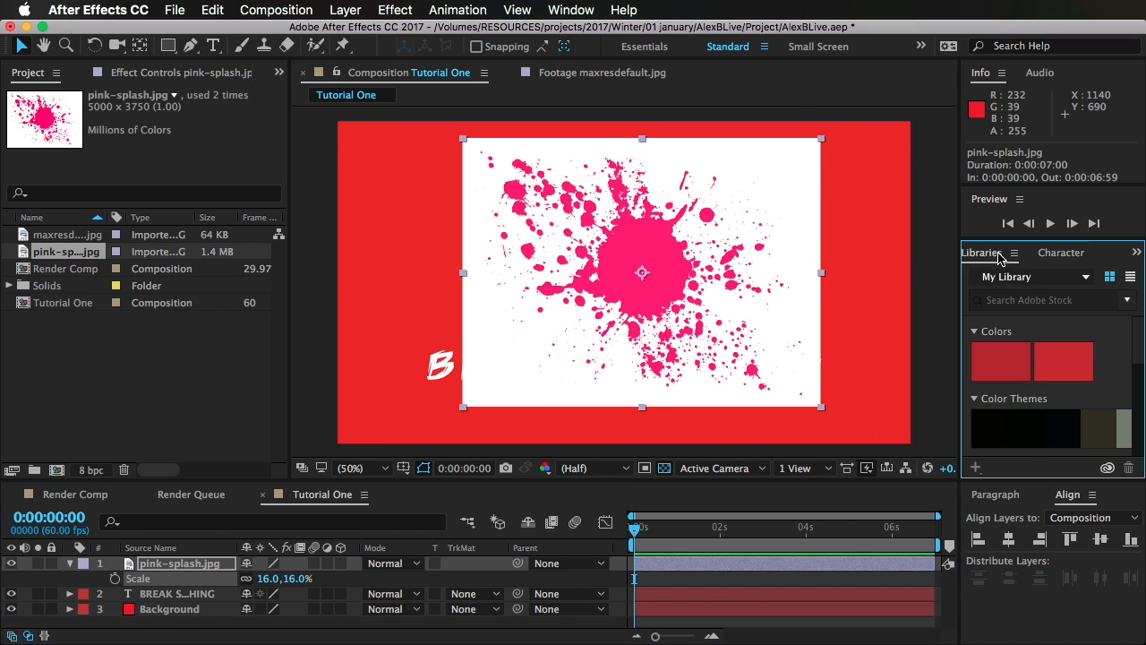
click(970, 254)
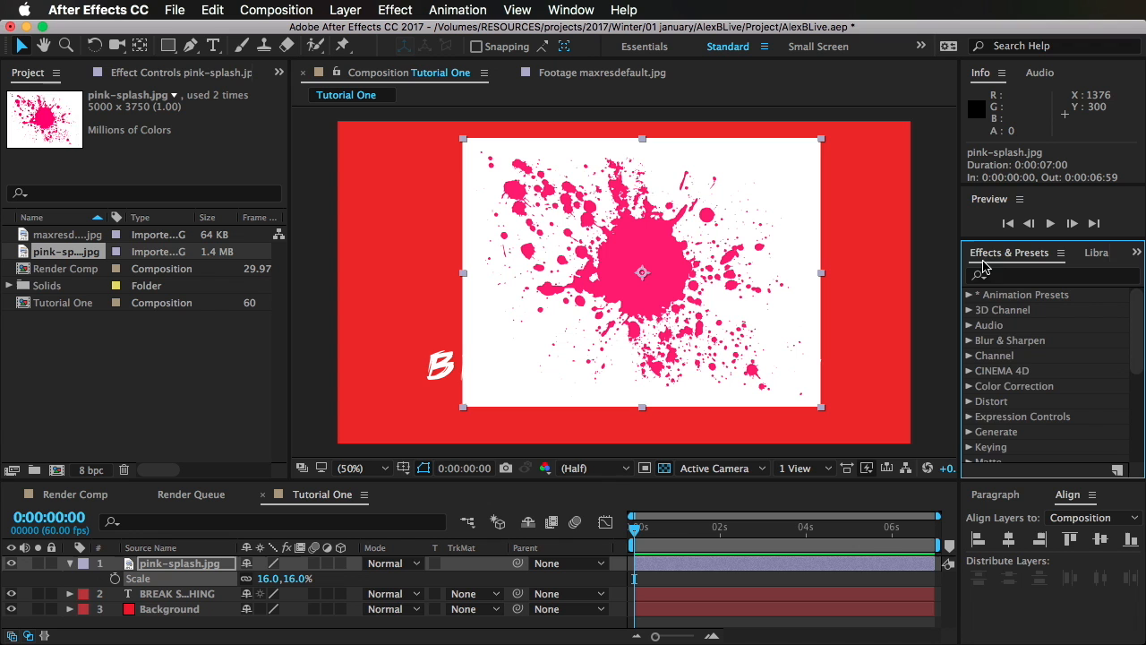
click(1033, 276)
text(cure)
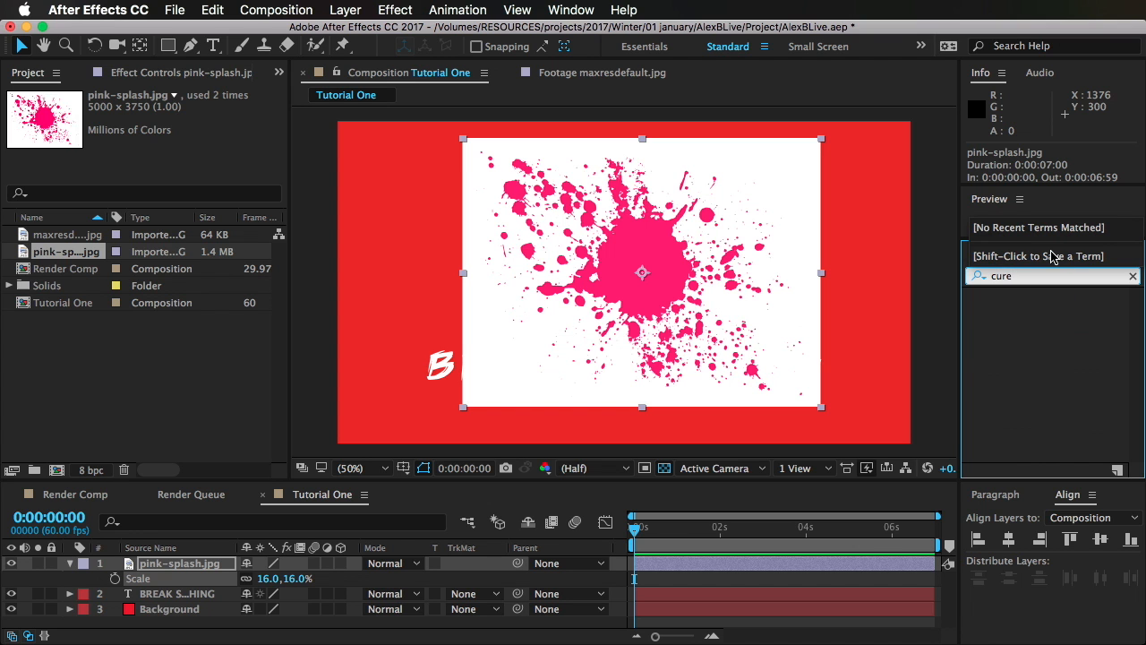
key(BackSpace)
text(ves)
drag(1028, 377, 628, 240)
drag(43, 399, 206, 414)
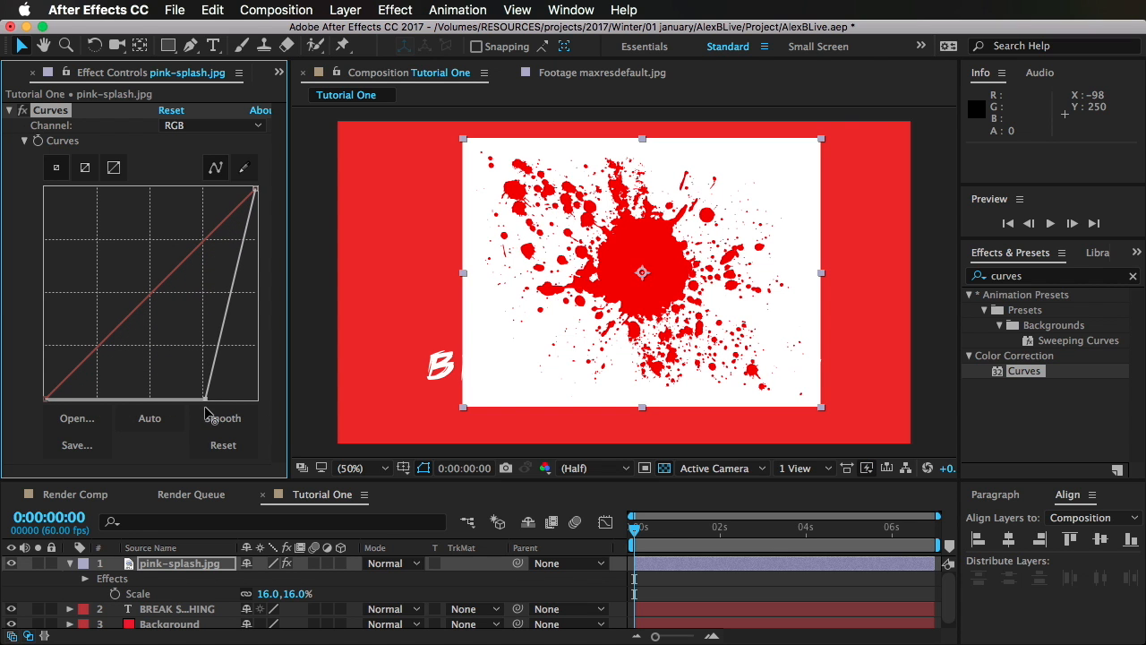
Step: Search the effects for "tint" and apply Tint to the pink-splash.jpg layer
click(1030, 275)
text(tin)
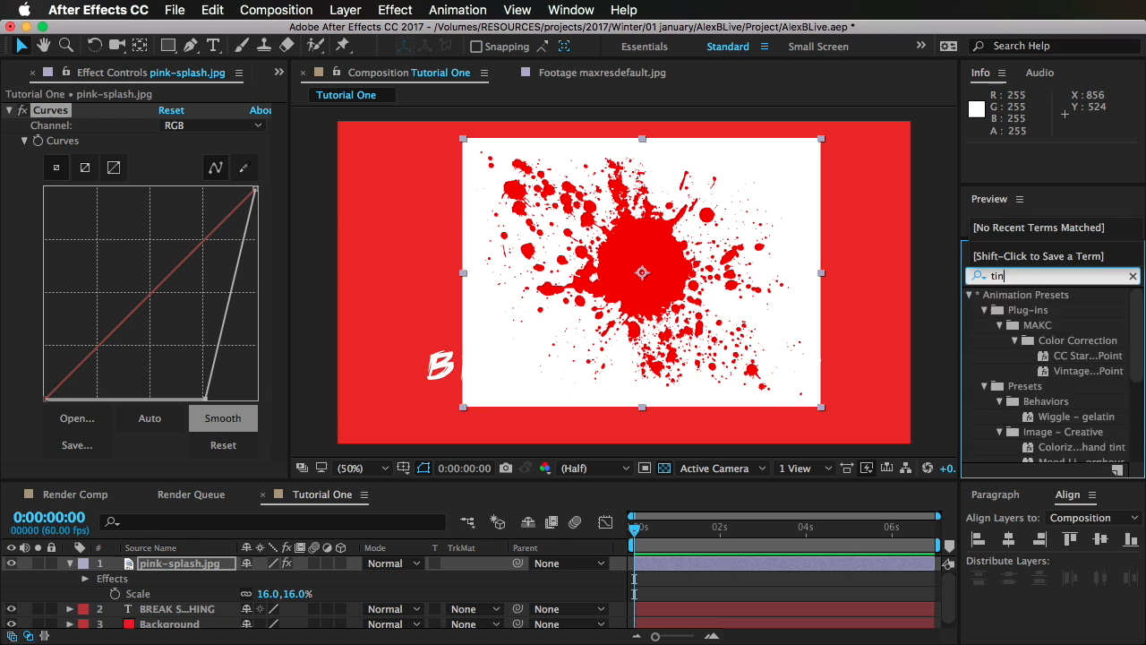
text(bt)
key(BackSpace)
key(BackSpace)
key(BackSpace)
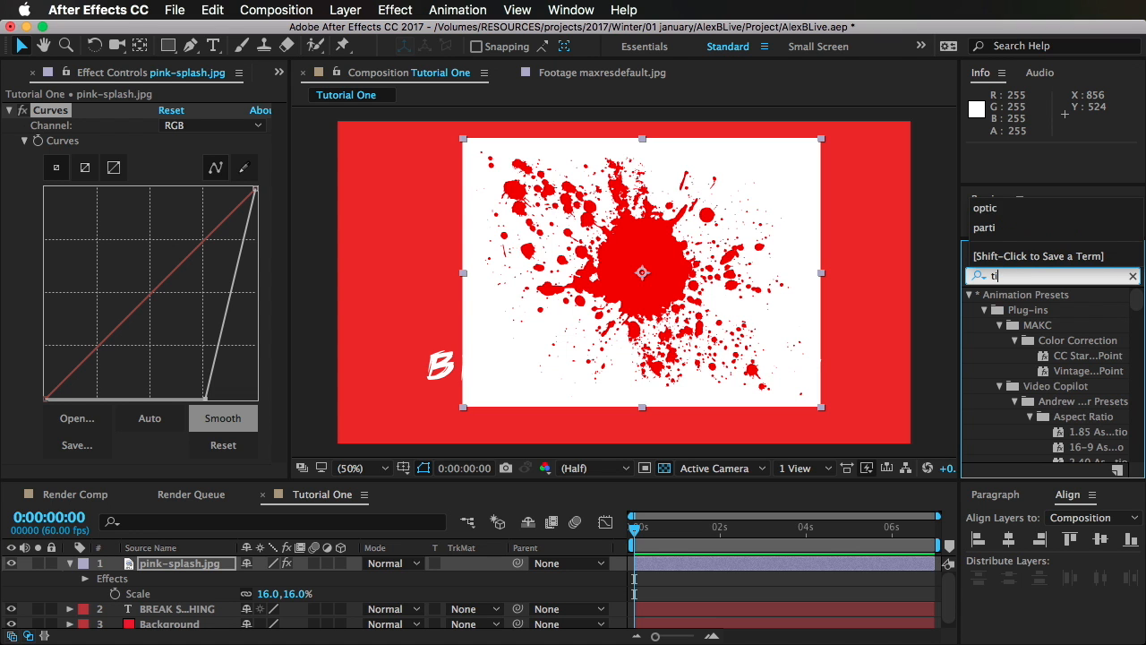
text(nt)
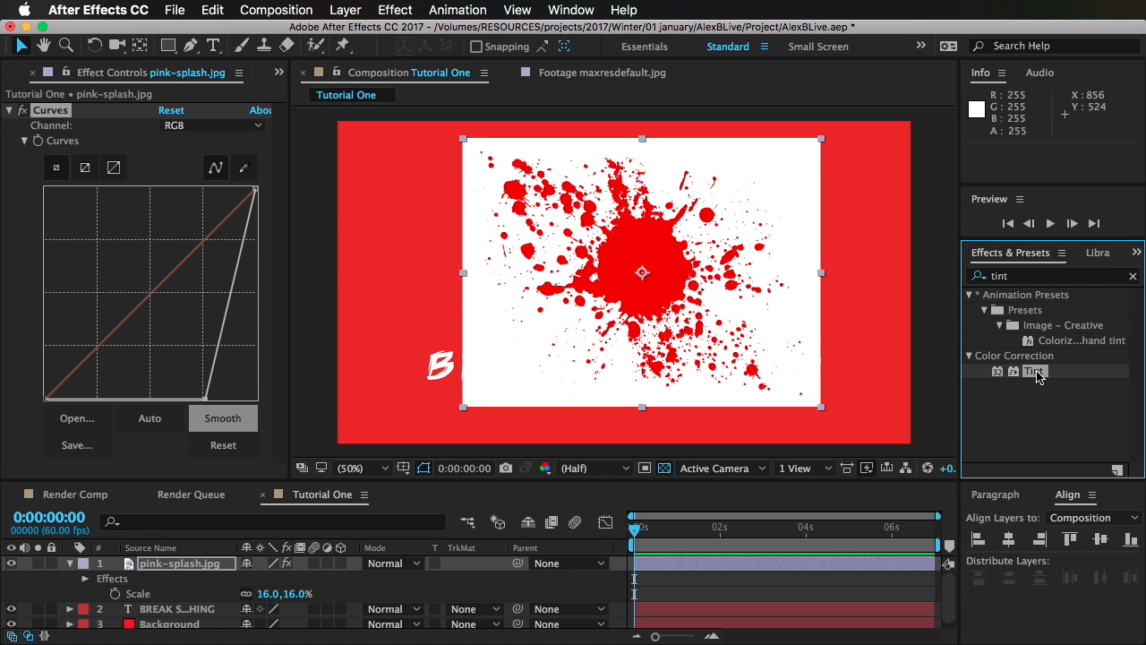
double_click(1034, 370)
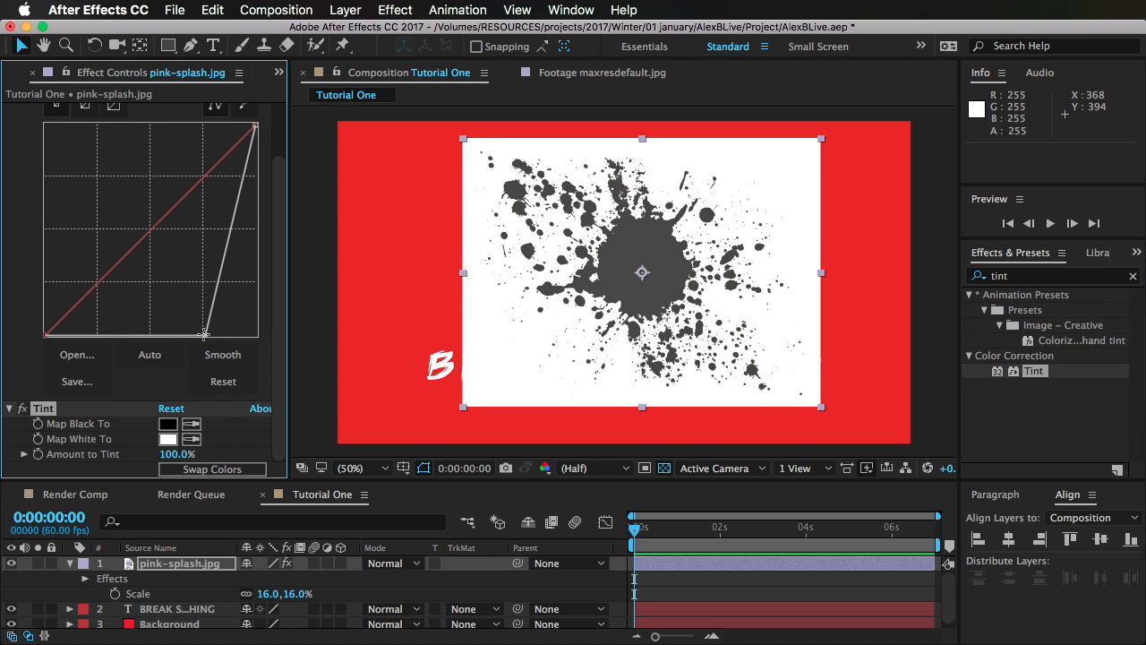
Step: Move the curve's black point further toward the white end and reorder the effects so Tint comes before Curves
drag(204, 334, 236, 335)
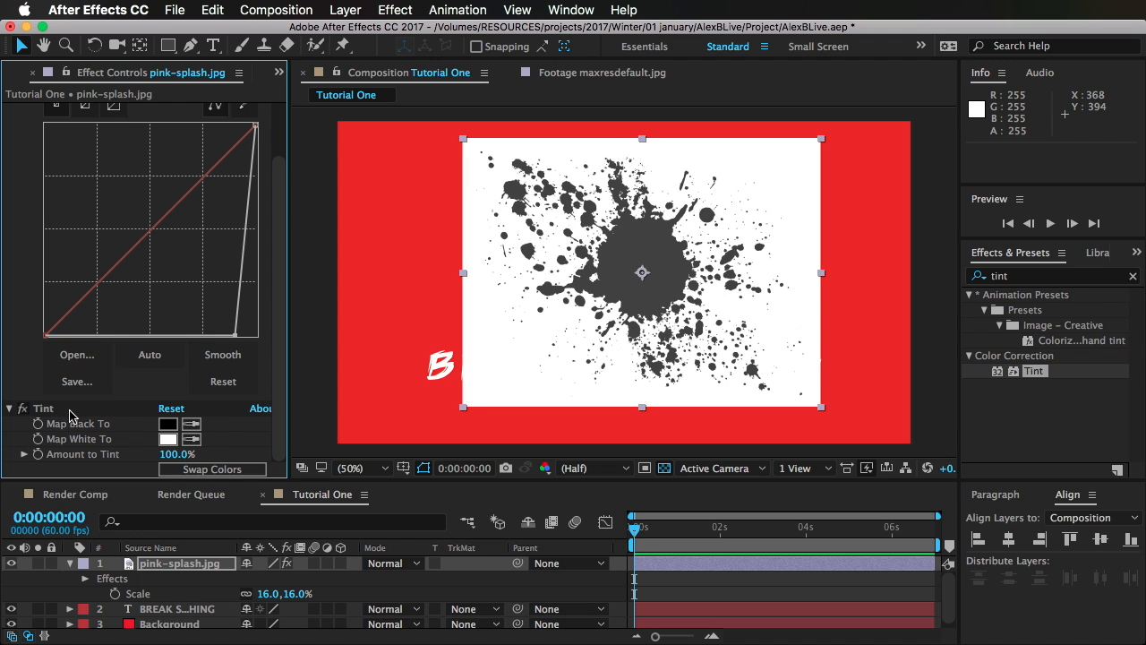
drag(70, 413, 112, 126)
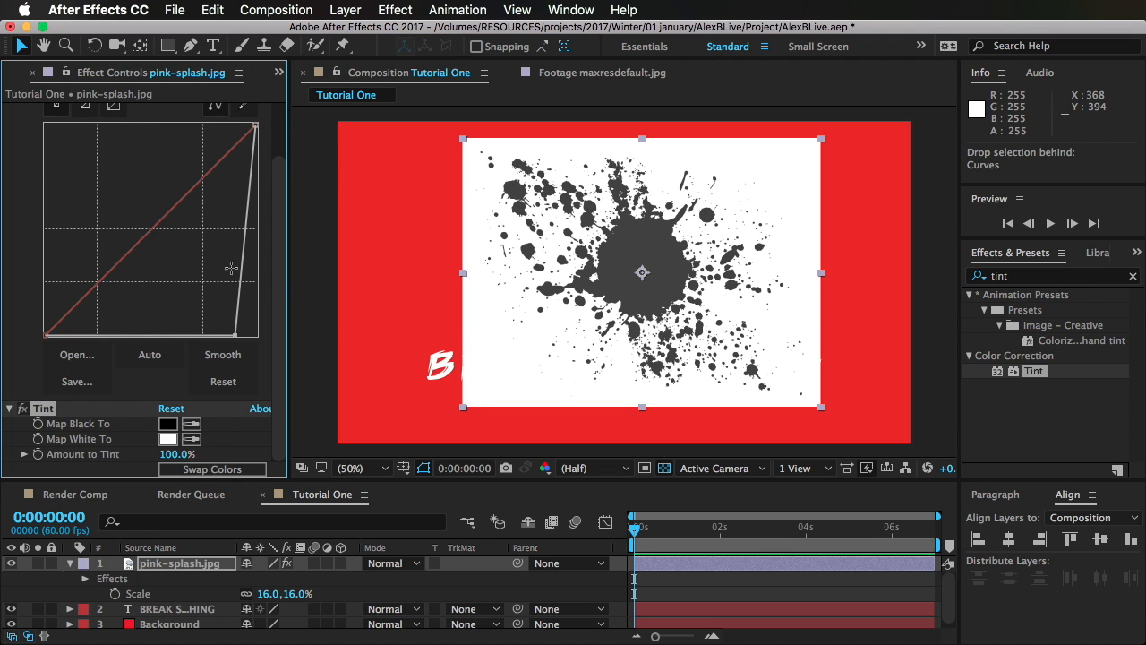
drag(198, 265, 112, 223)
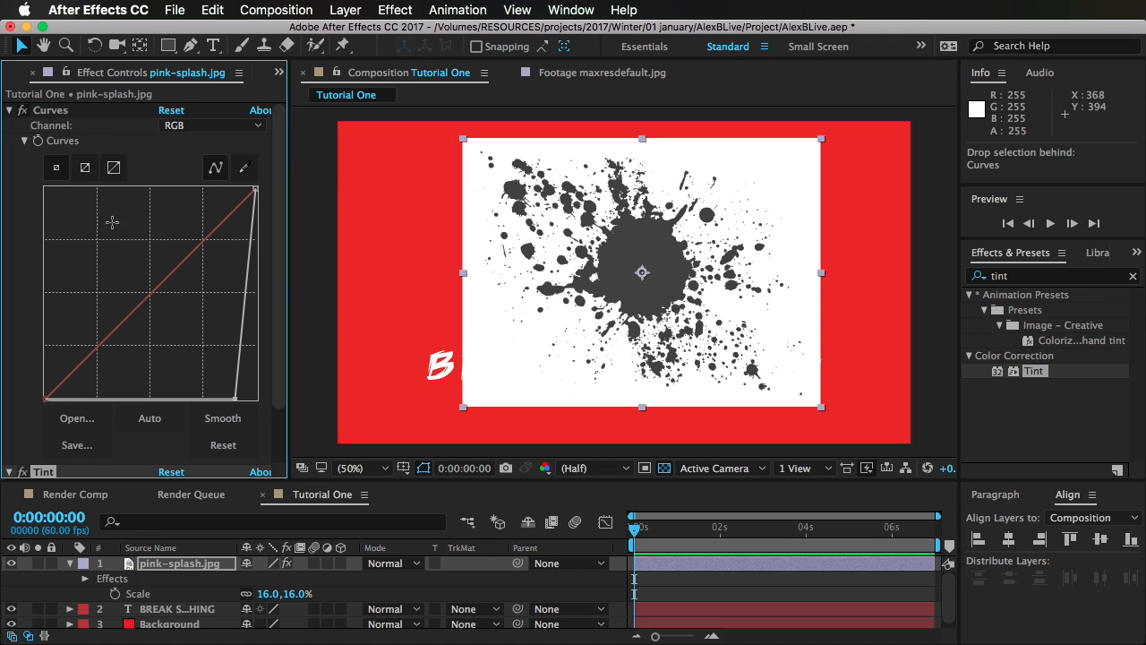
click(11, 112)
drag(55, 110, 108, 248)
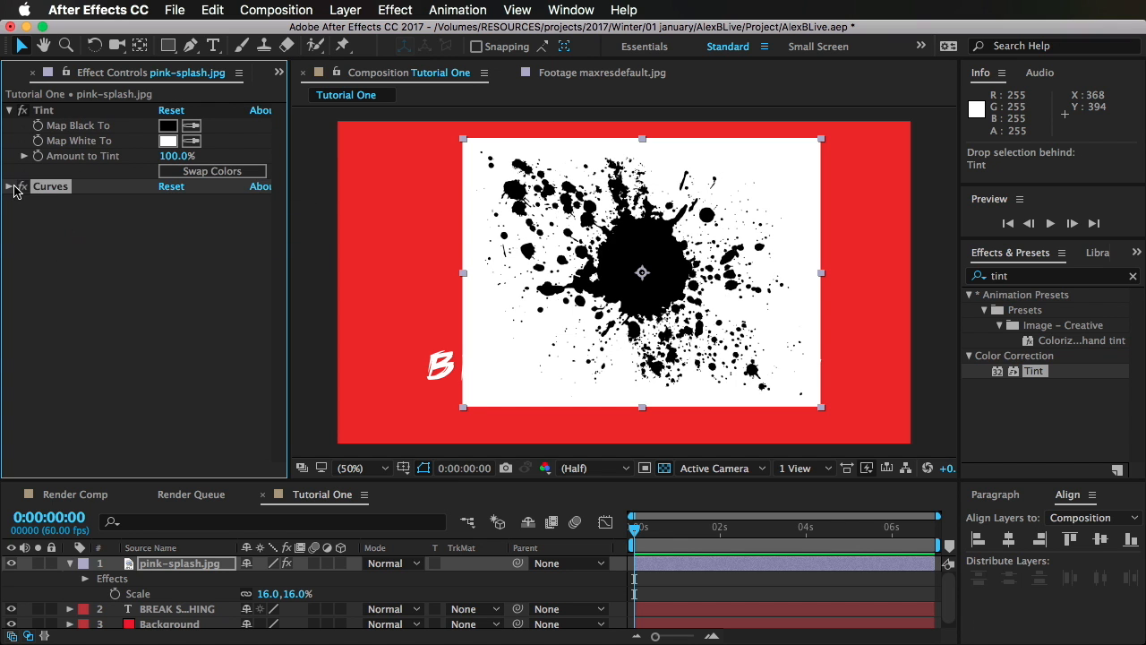
Step: Fine-tune the Curves black point to just short of the white end, checking the splash edges at 200% magnification
click(10, 187)
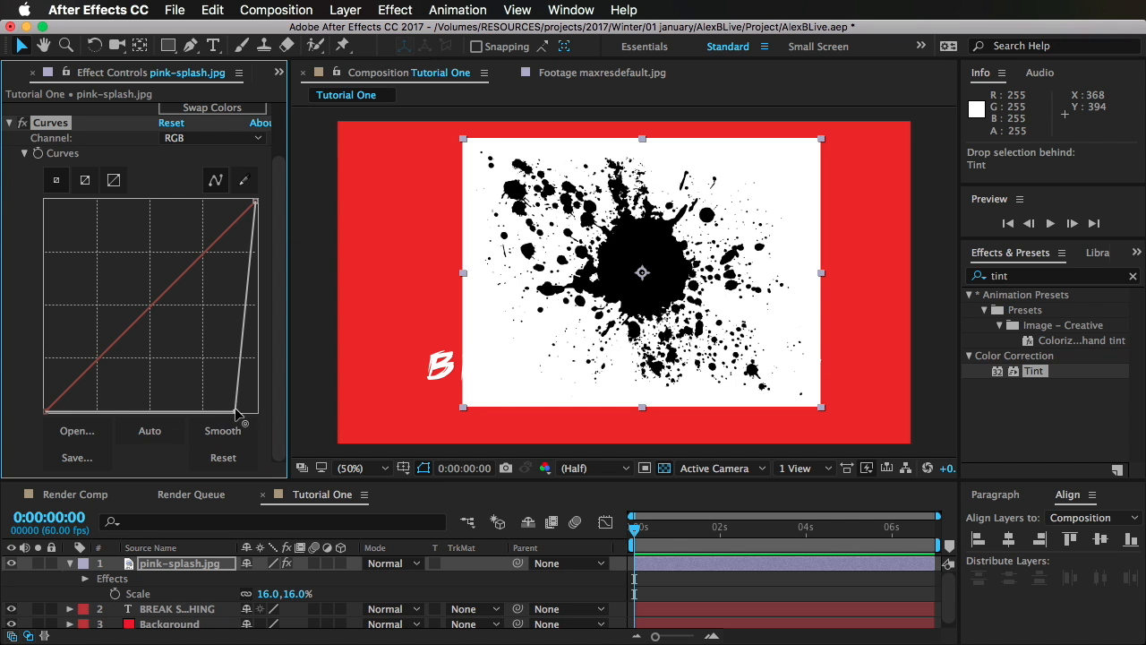
drag(237, 414, 269, 437)
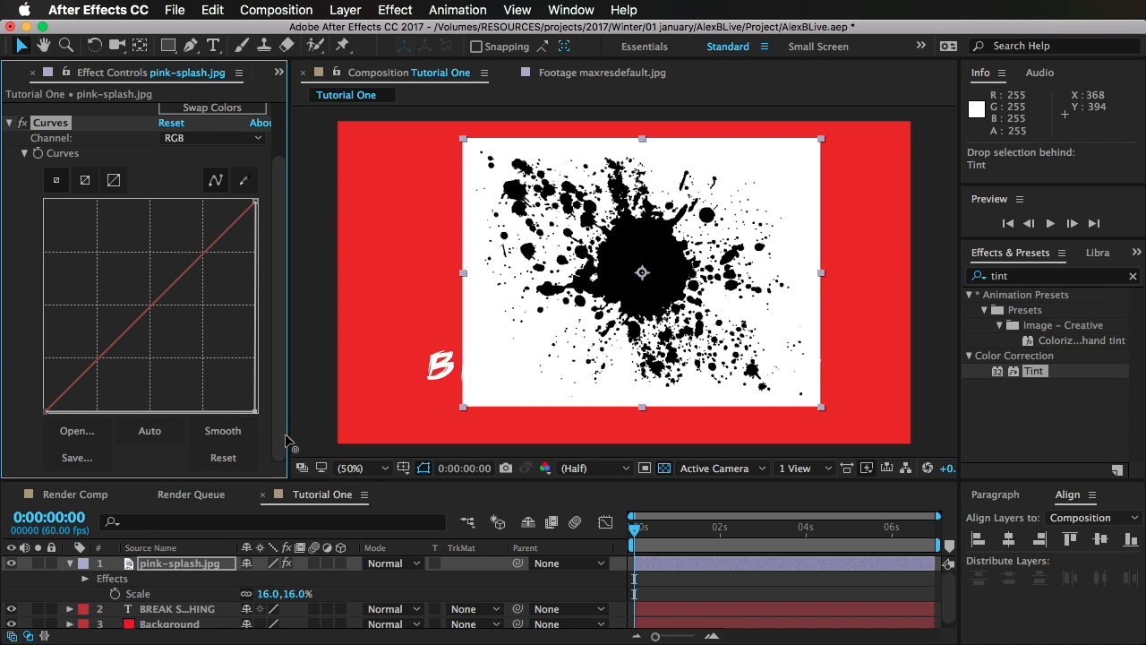
scroll(582, 253, up, 2)
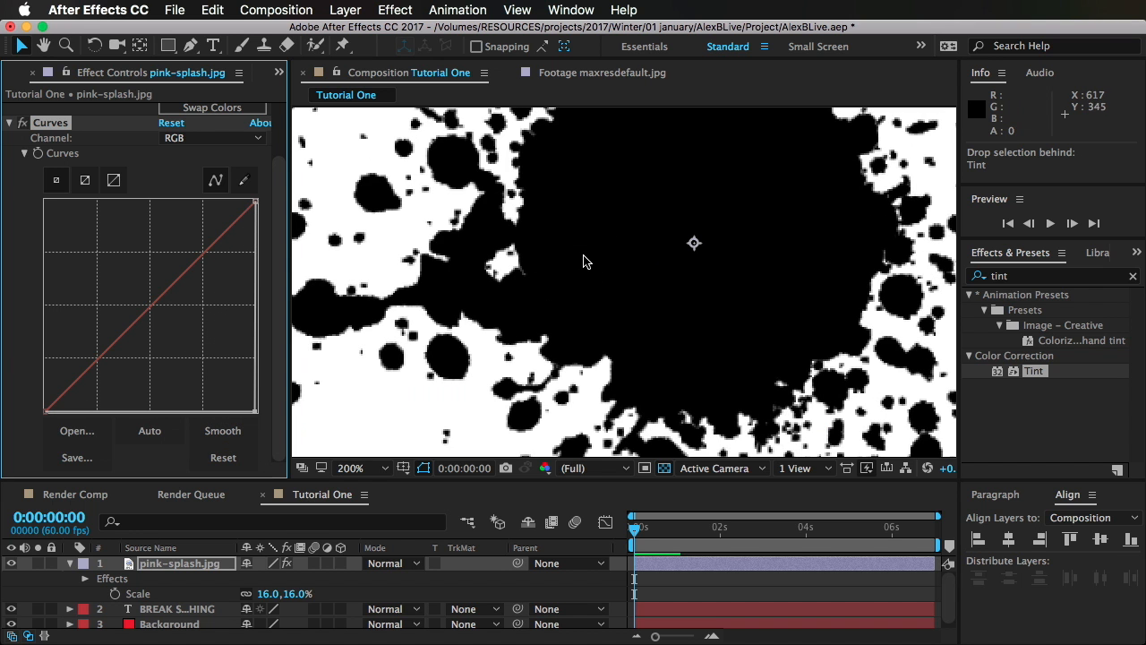
scroll(170, 403, up, 1)
mouse_move(253, 421)
mouse_down()
mouse_move(206, 428)
mouse_move(262, 432)
mouse_move(240, 431)
mouse_up()
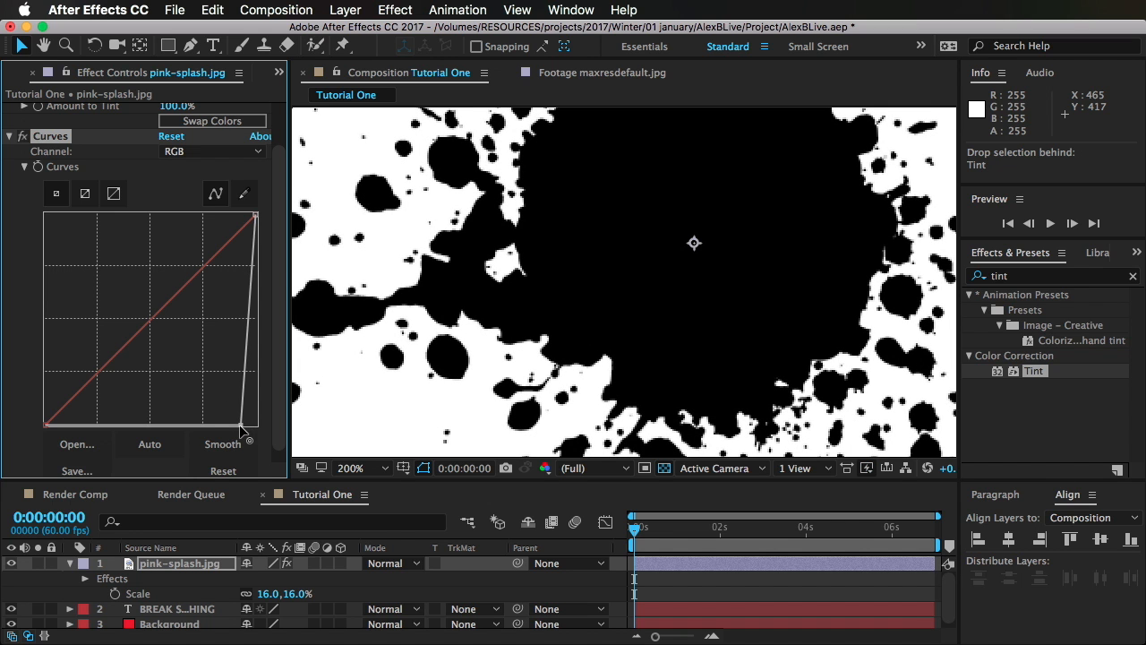
scroll(542, 299, down, 4)
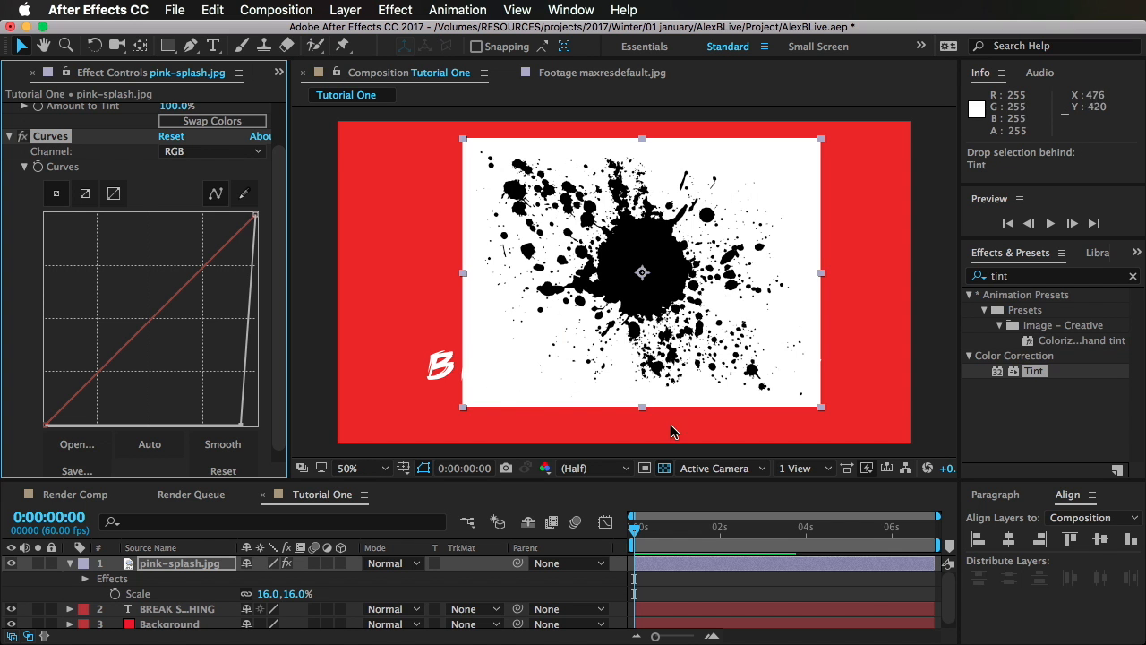
Step: Pre-compose the pink-splash.jpg layer as pink-splash.jpg Comp 1, moving all attributes into the new composition
click(269, 594)
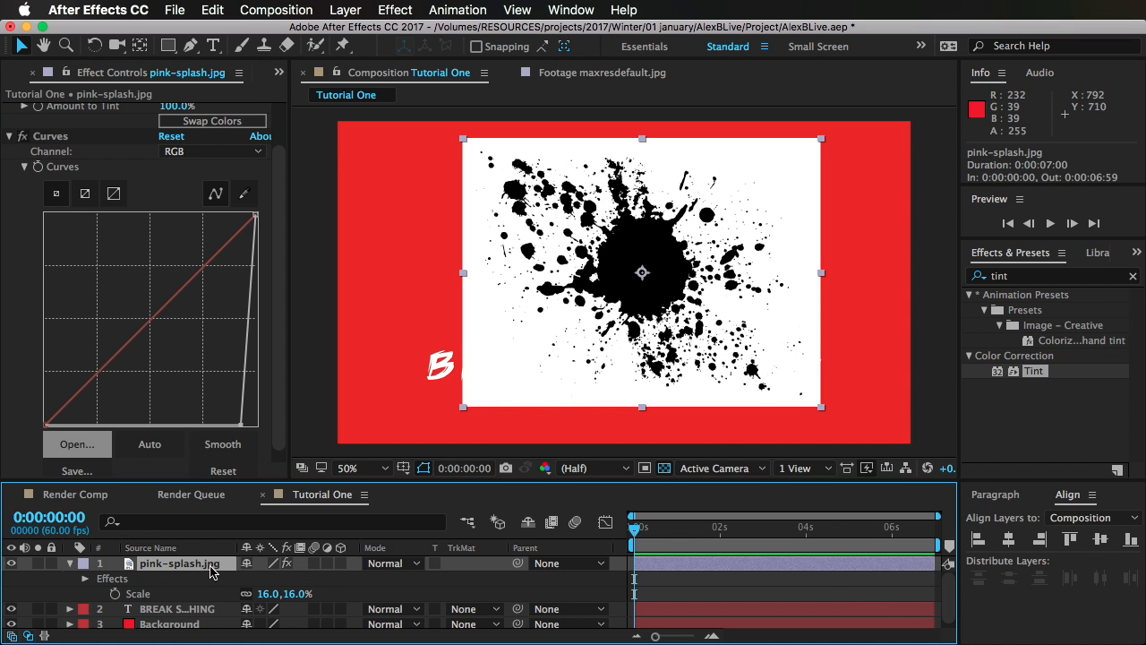
click(343, 10)
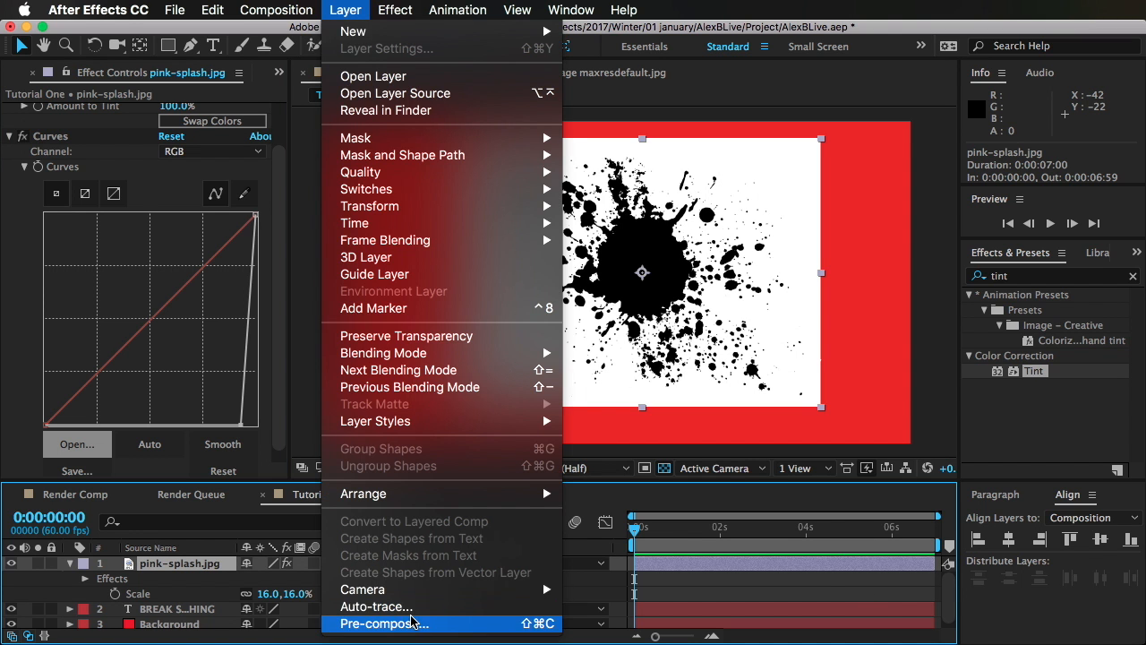
click(412, 622)
click(485, 424)
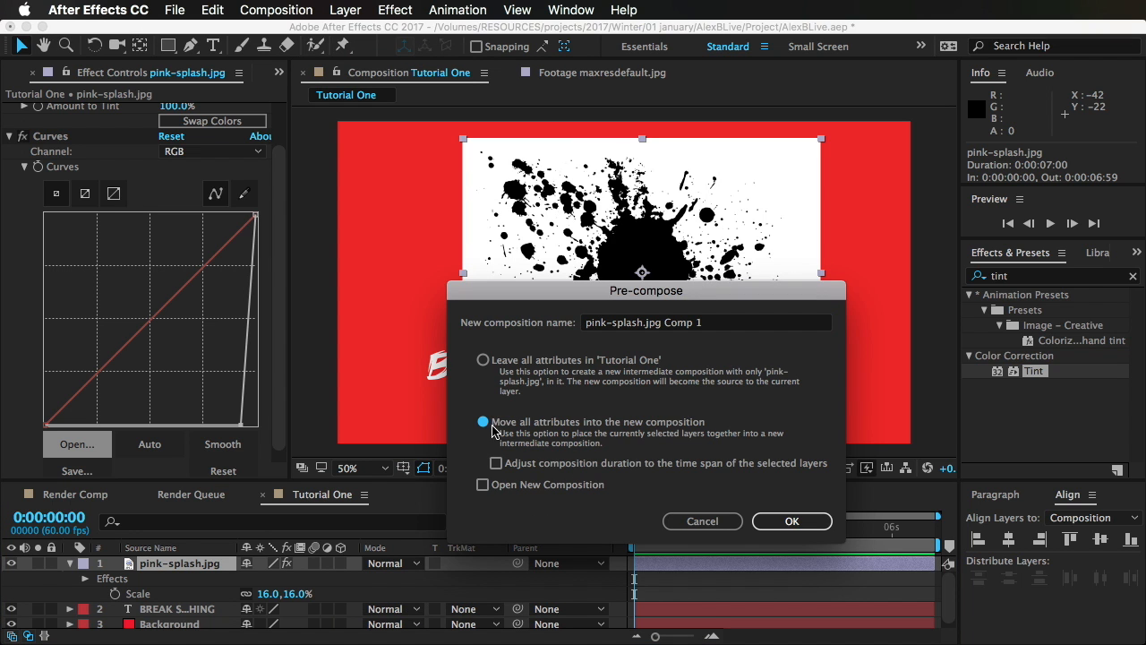
click(792, 521)
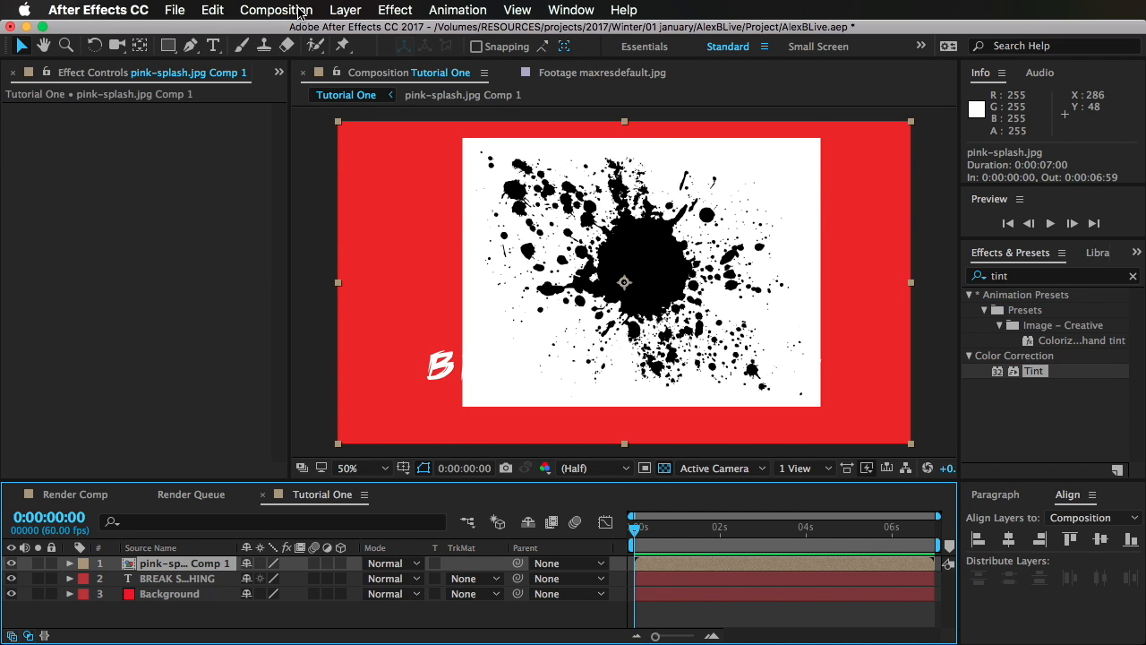
Step: Auto-trace pink-splash.jpg Comp 1 on the current frame using the Luminance channel, with preview on and the result applied to a new layer
click(403, 9)
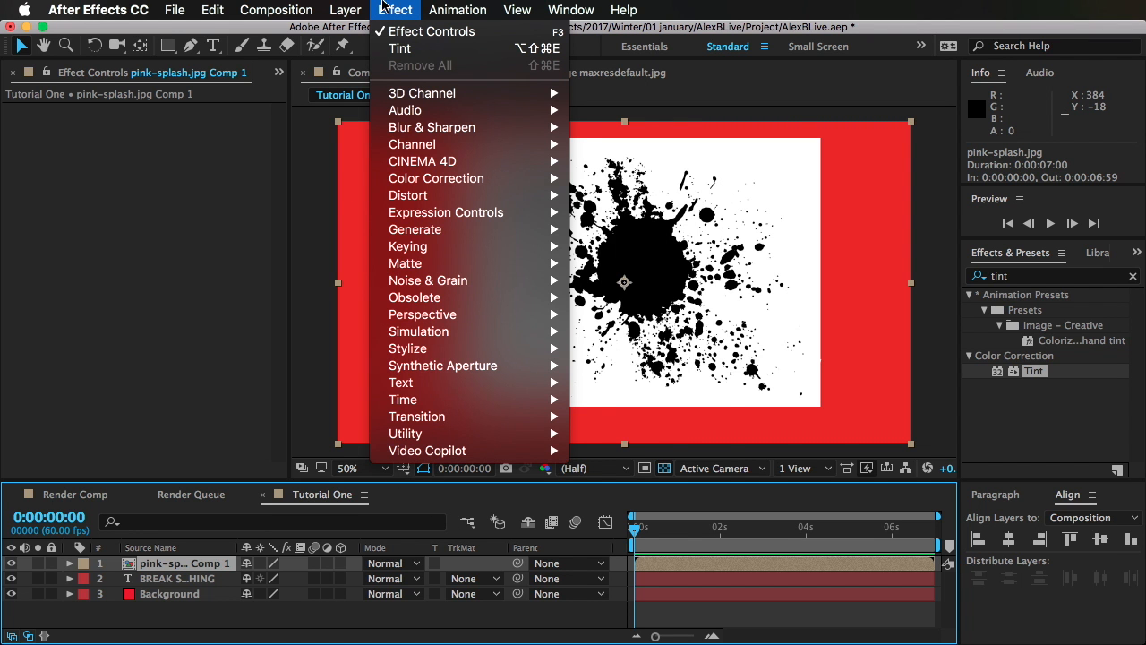
mouse_move(358, 7)
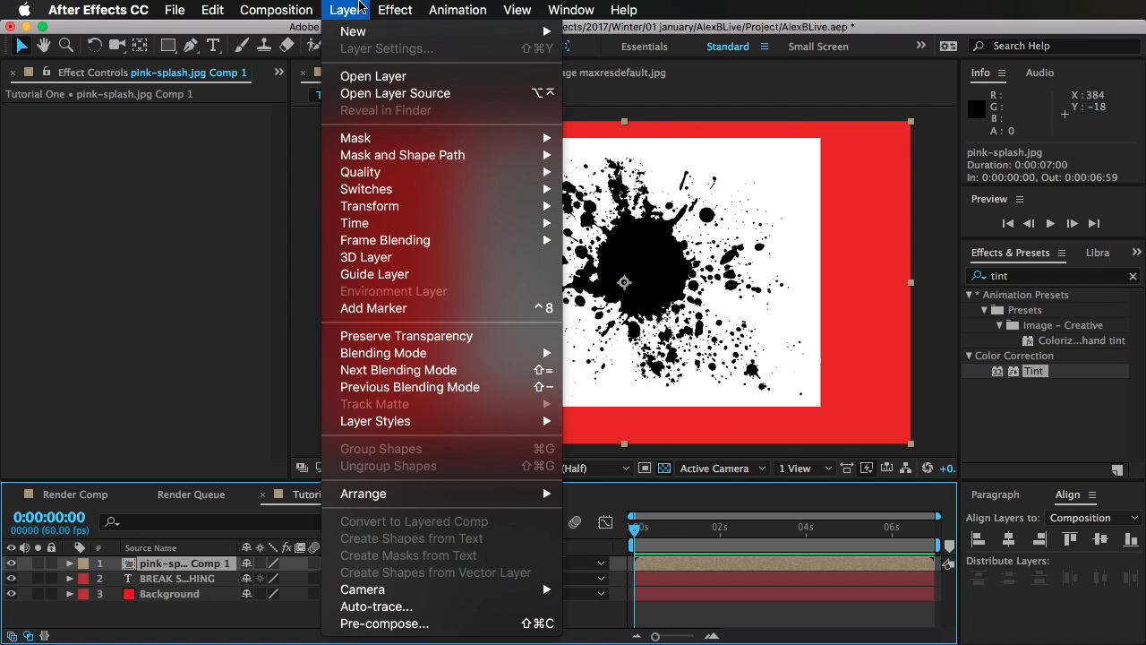
click(420, 607)
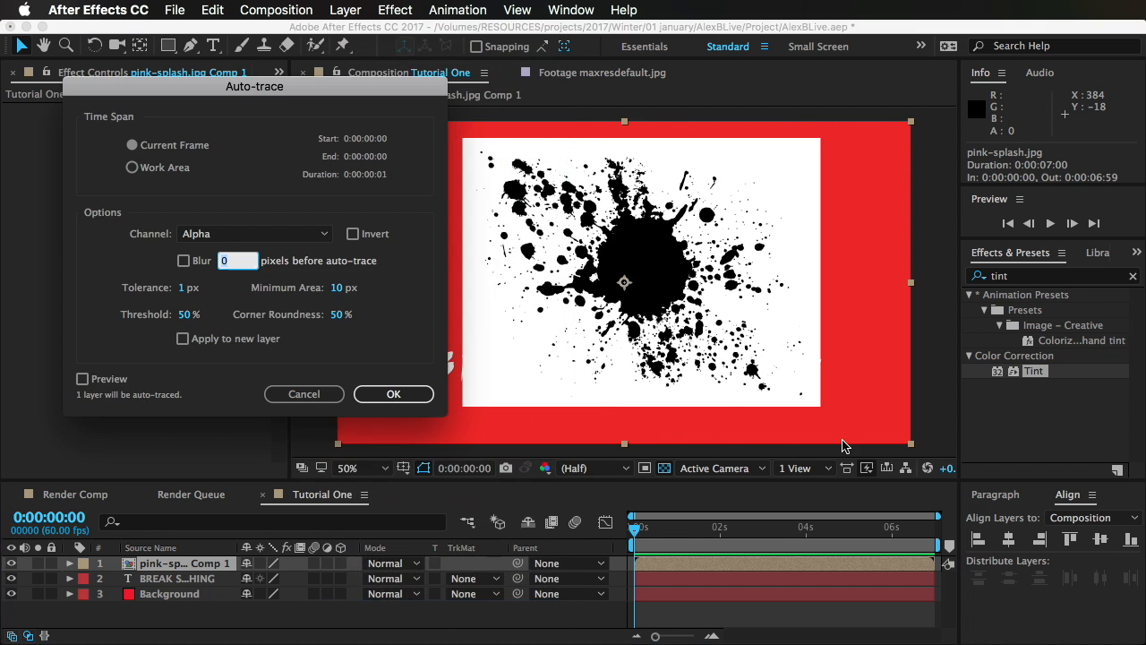
click(206, 234)
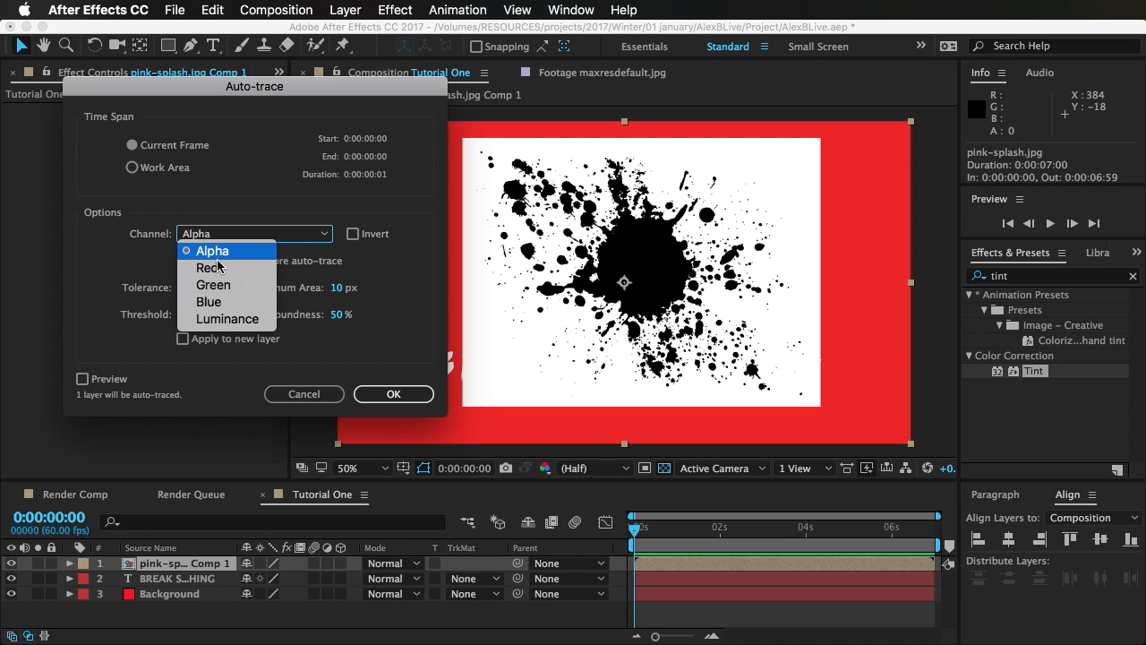
click(235, 315)
click(108, 381)
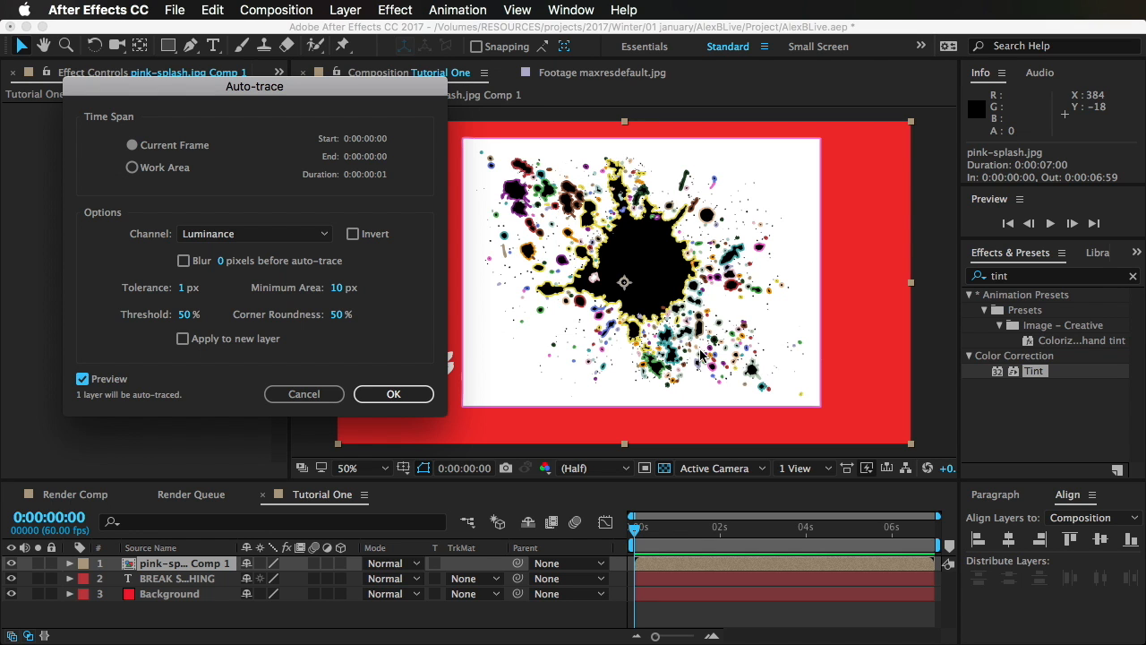
click(244, 345)
click(388, 394)
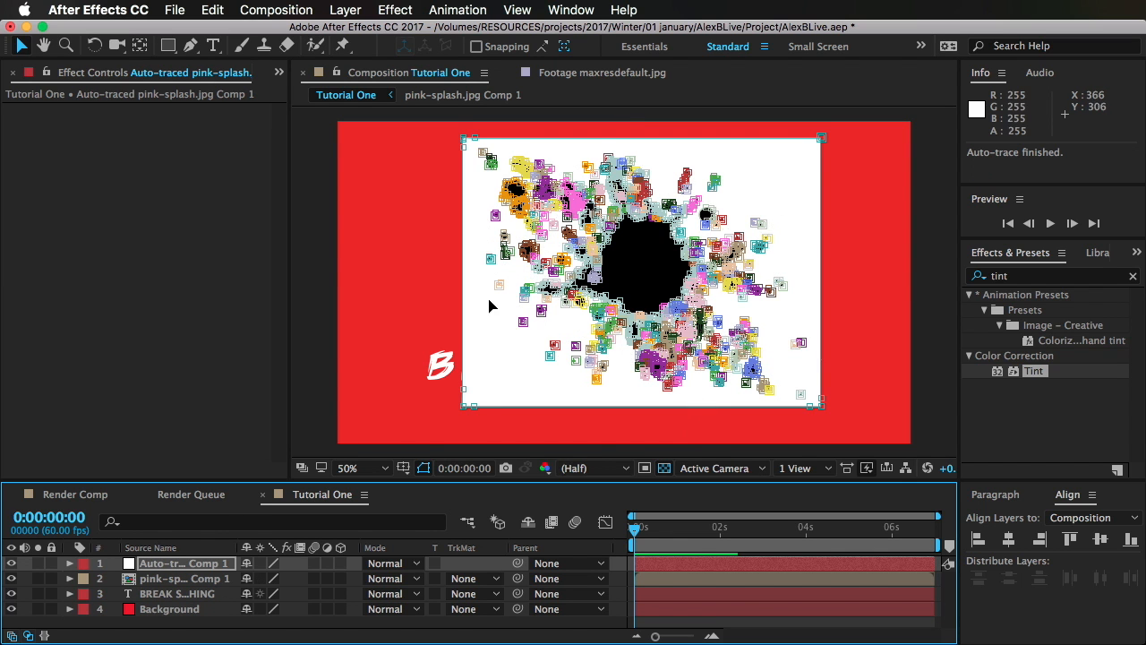
Step: Hide the pink-splash.jpg Comp 1 layer and delete the rectangular outer mask from the auto-traced layer
mouse_move(25, 578)
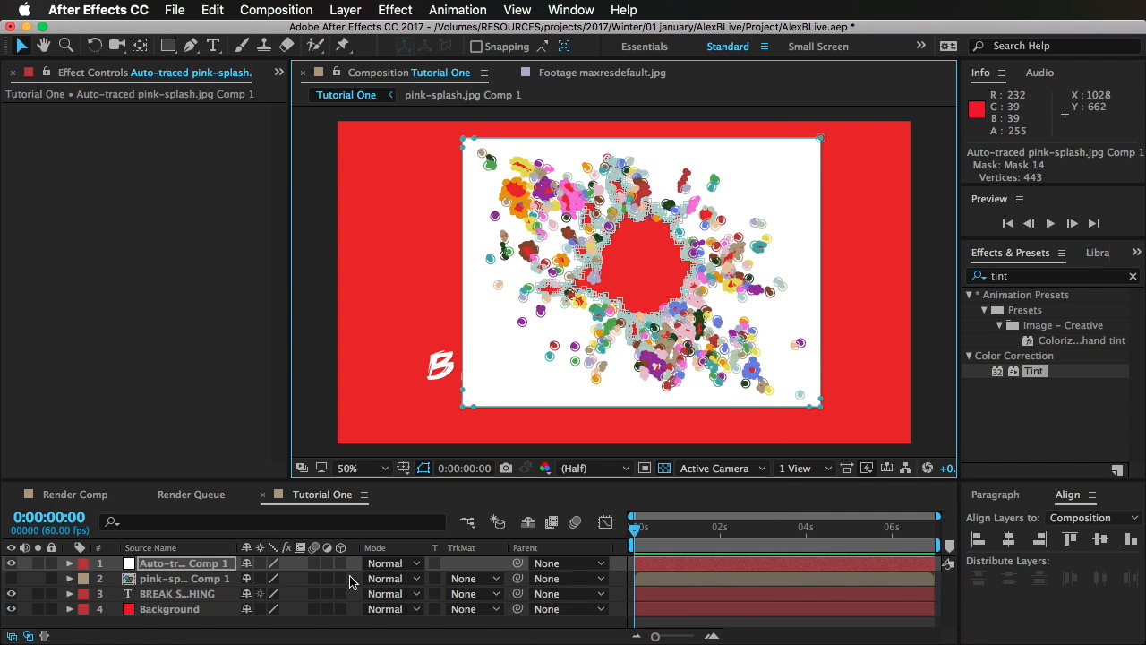
click(749, 624)
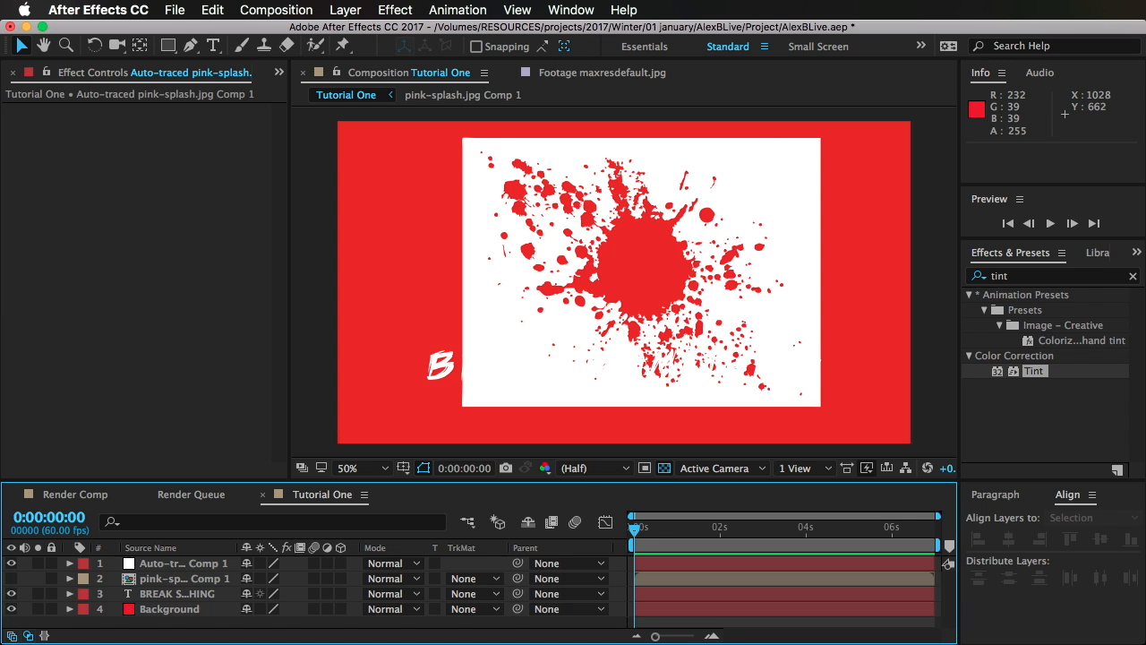
click(204, 569)
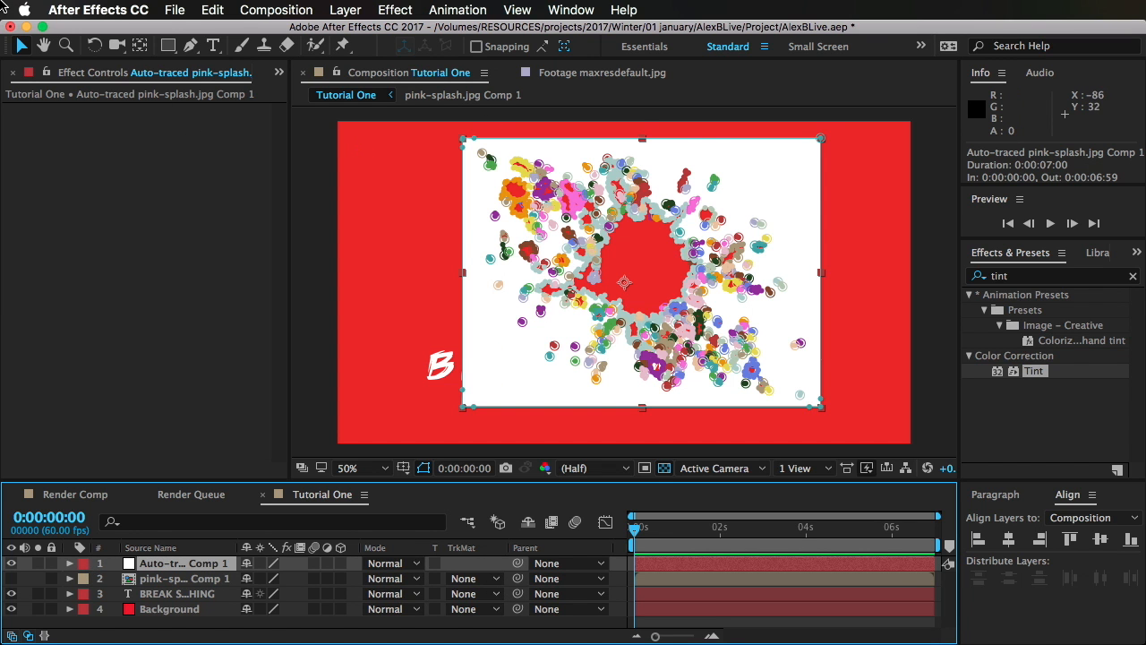
double_click(465, 140)
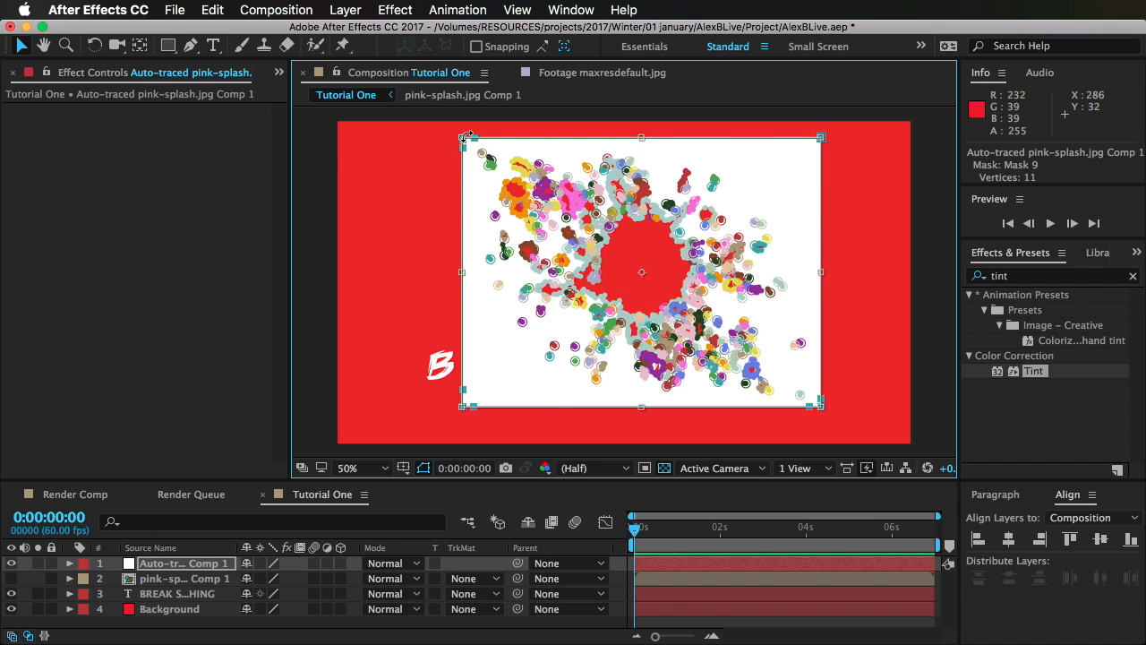
key(Delete)
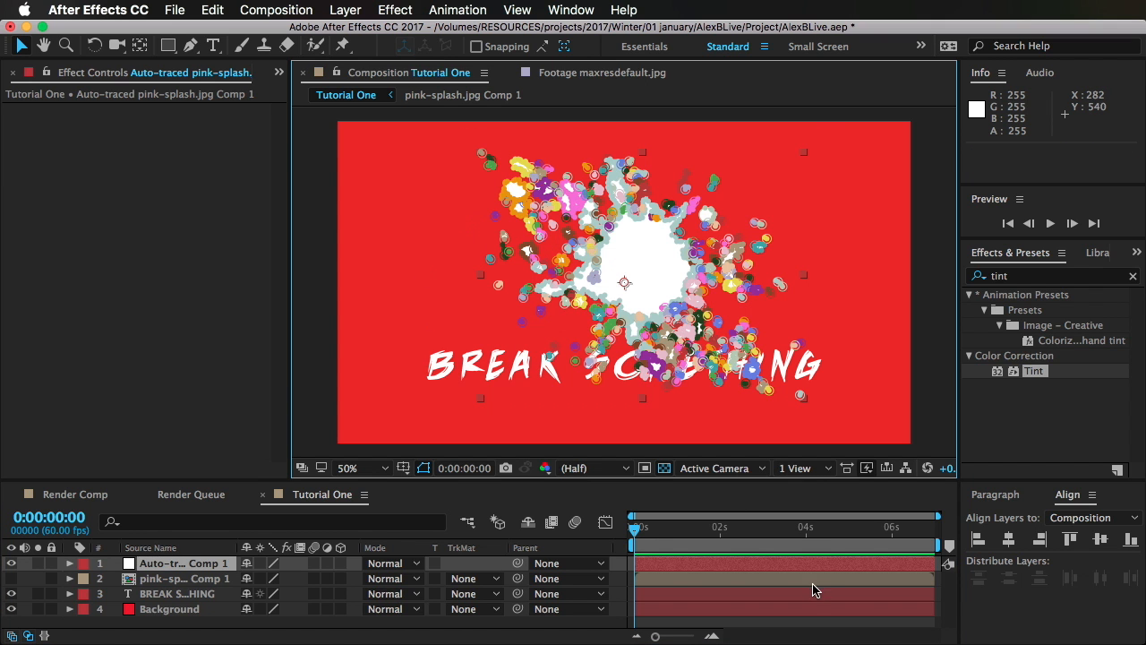
click(813, 624)
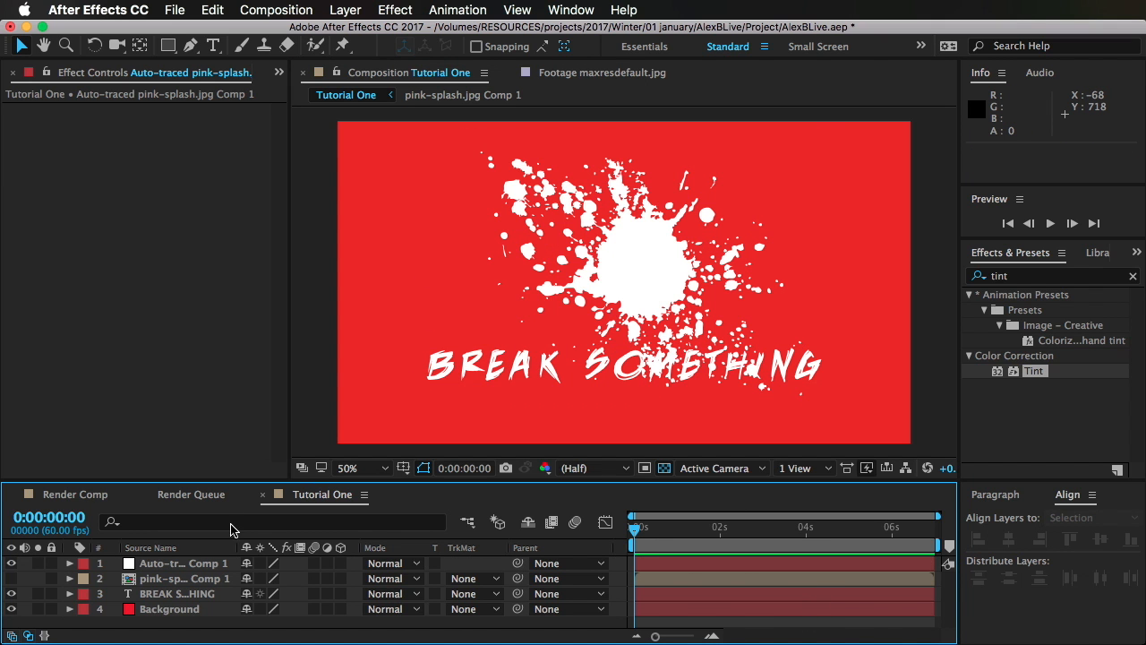
Step: Select the auto-traced layer and make the pink-splash.jpg Comp 1 layer visible again
click(176, 565)
click(12, 579)
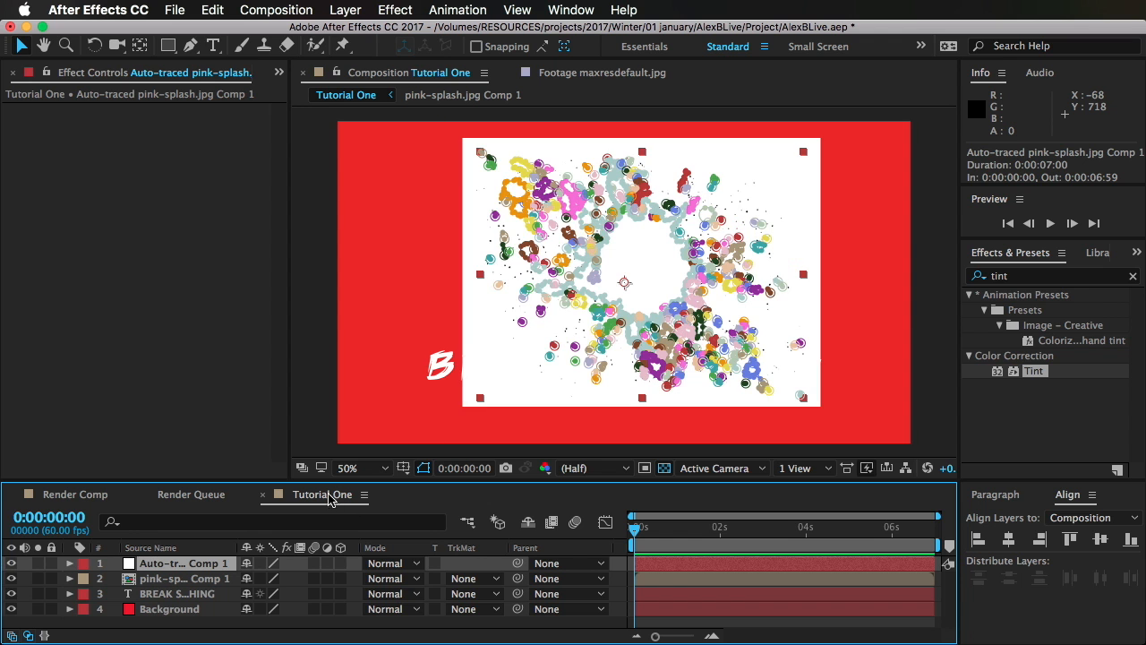
Step: With the auto-traced layer hidden and the view at 100%, scale the pink-splash.jpg Comp 1 layer up to about 449% and shift it to inspect its edges
click(376, 470)
click(399, 642)
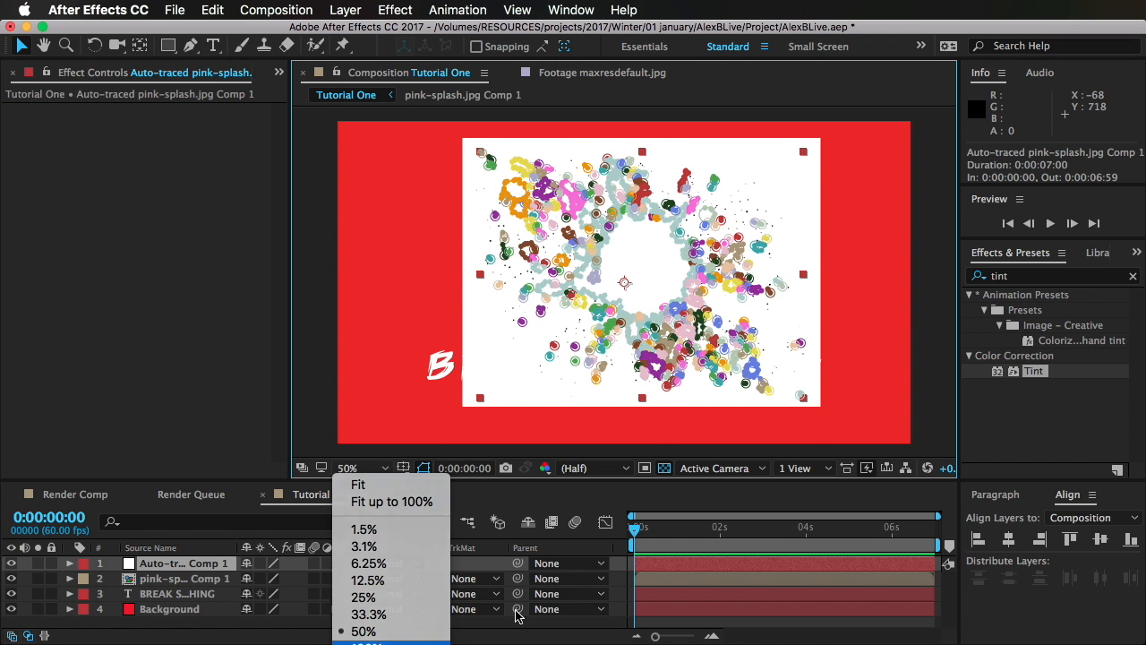
click(12, 563)
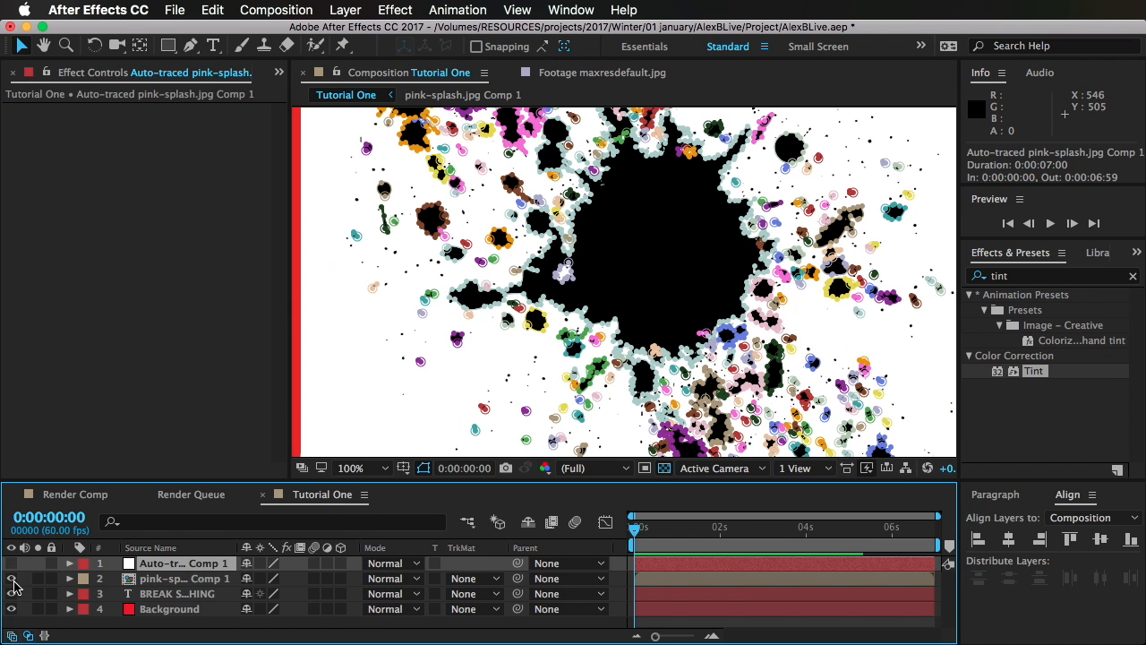
click(170, 580)
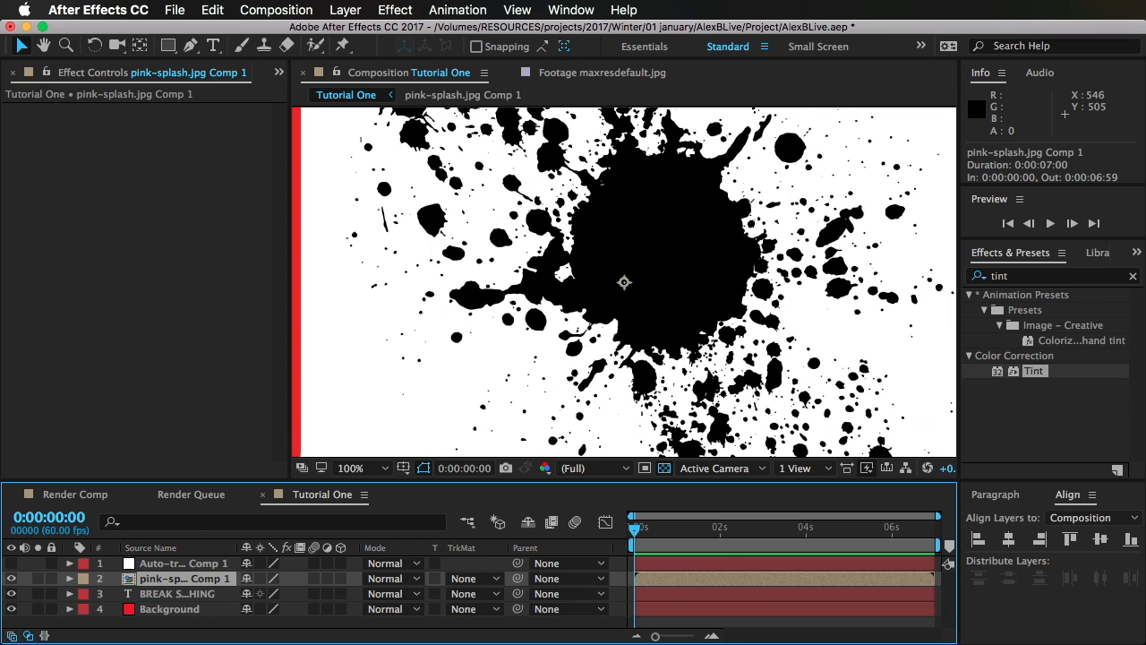
key(s)
drag(304, 594, 638, 587)
drag(468, 359, 554, 264)
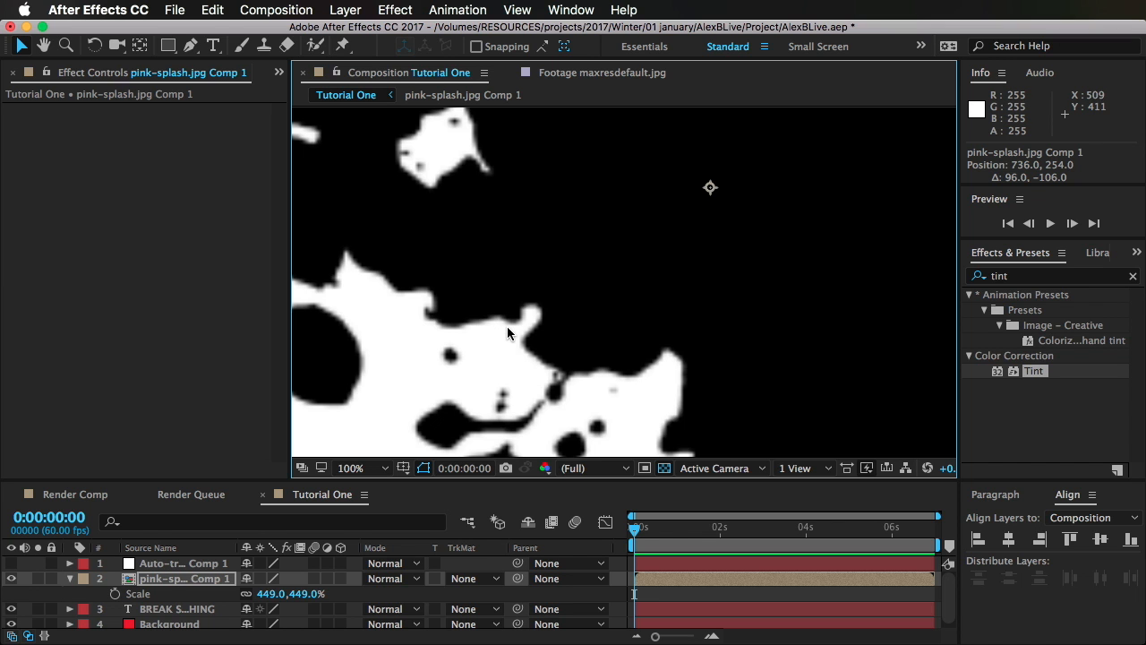
Step: Hide pink-splash.jpg Comp 1 and pre-compose the auto-traced layer as Auto-traced pink-splash.jpg Comp 2, moving all attributes into the new composition
click(14, 575)
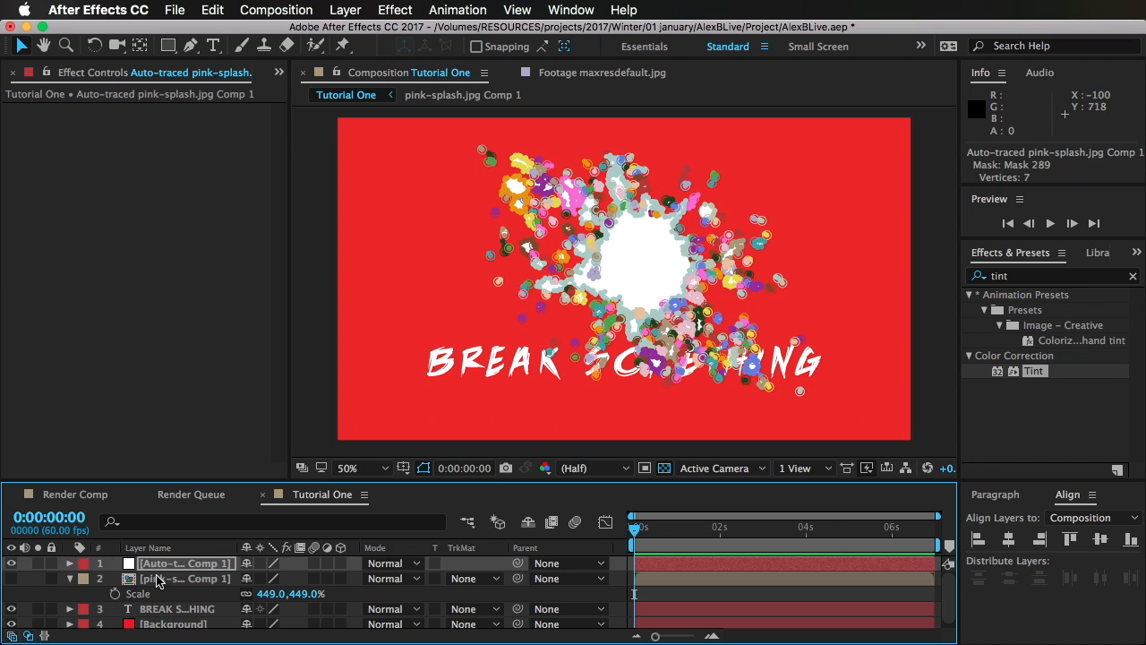
click(173, 566)
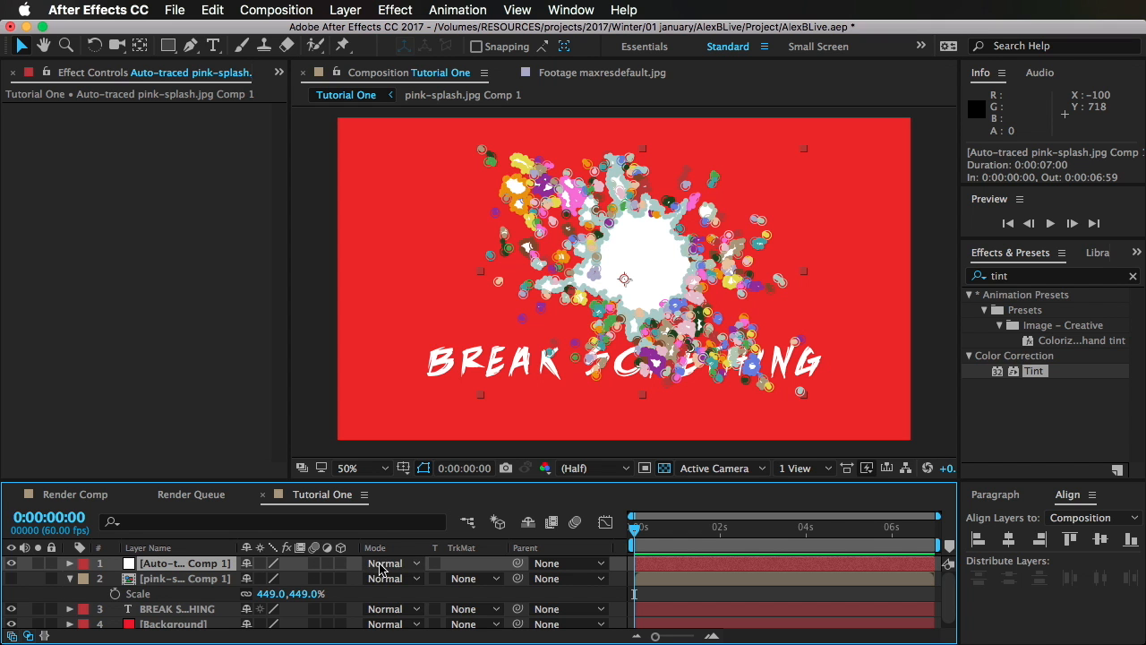
click(345, 9)
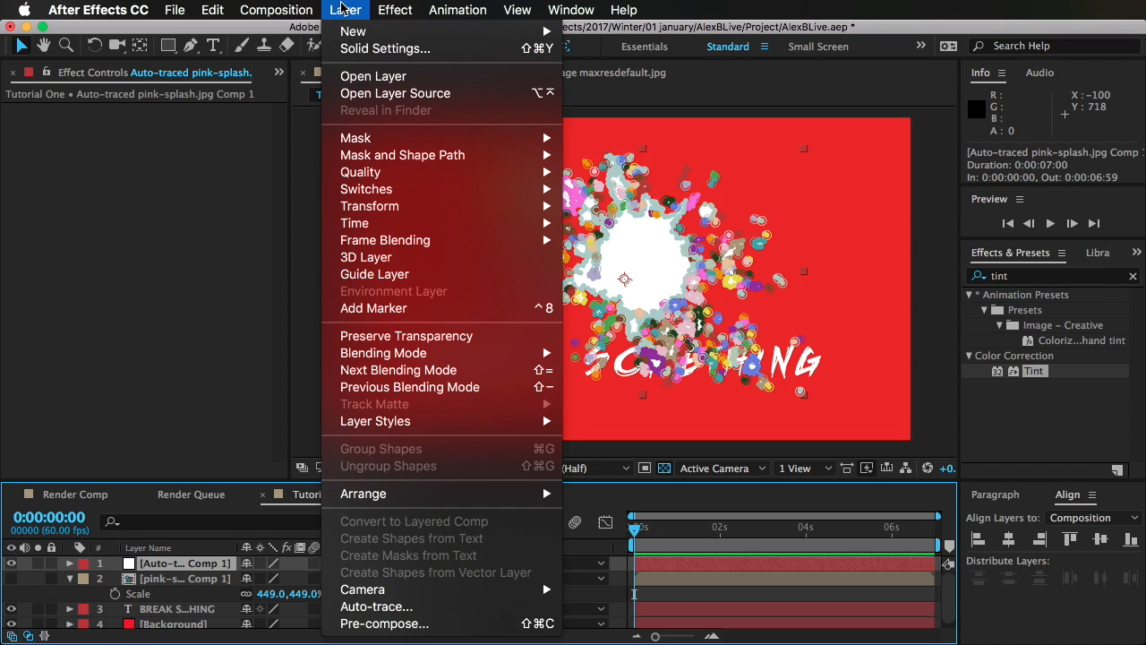
click(421, 625)
click(791, 521)
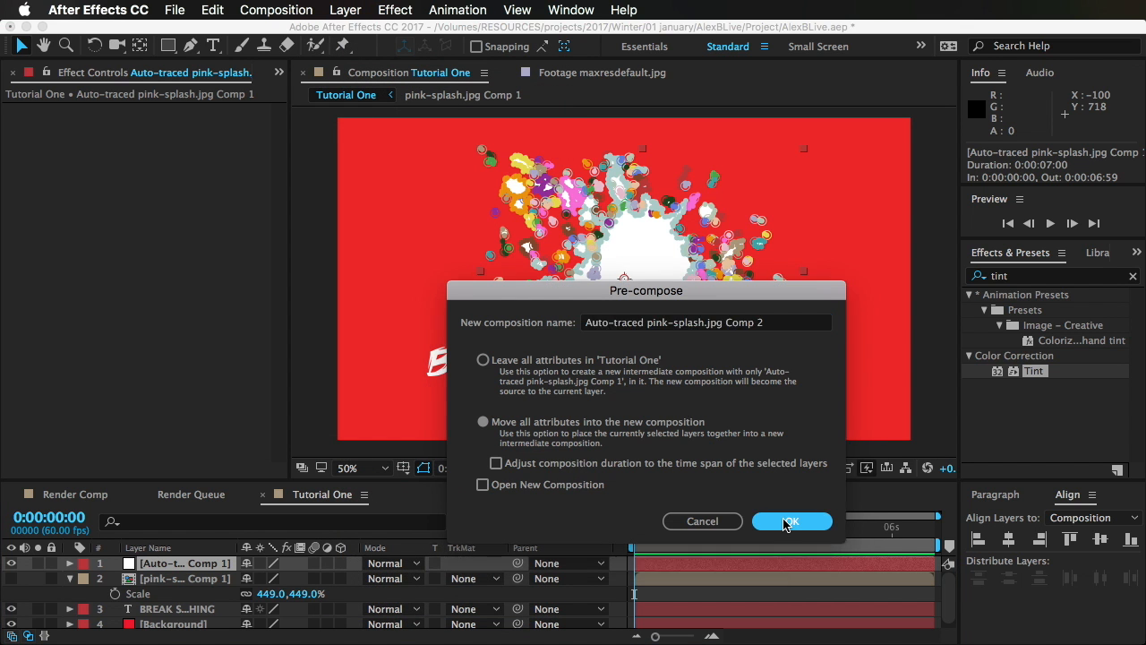
Step: Turn on continuous rasterization for the auto-traced layer inside Auto-traced pink-splash.jpg Comp 2 and return to the Tutorial One composition
double_click(180, 567)
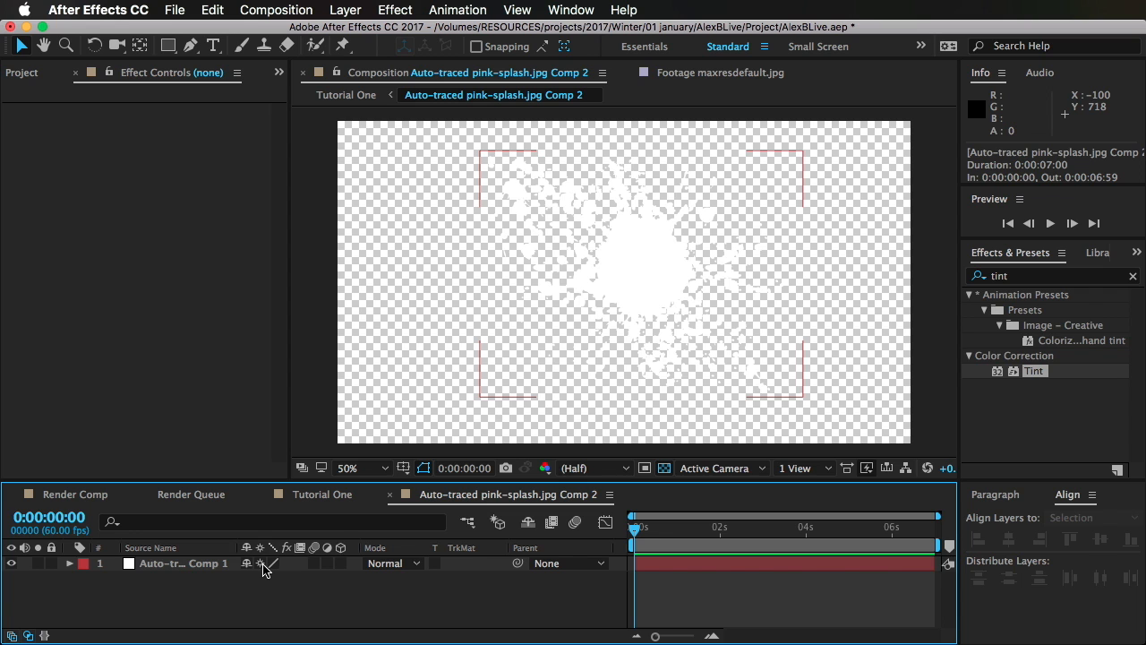
click(261, 564)
click(320, 495)
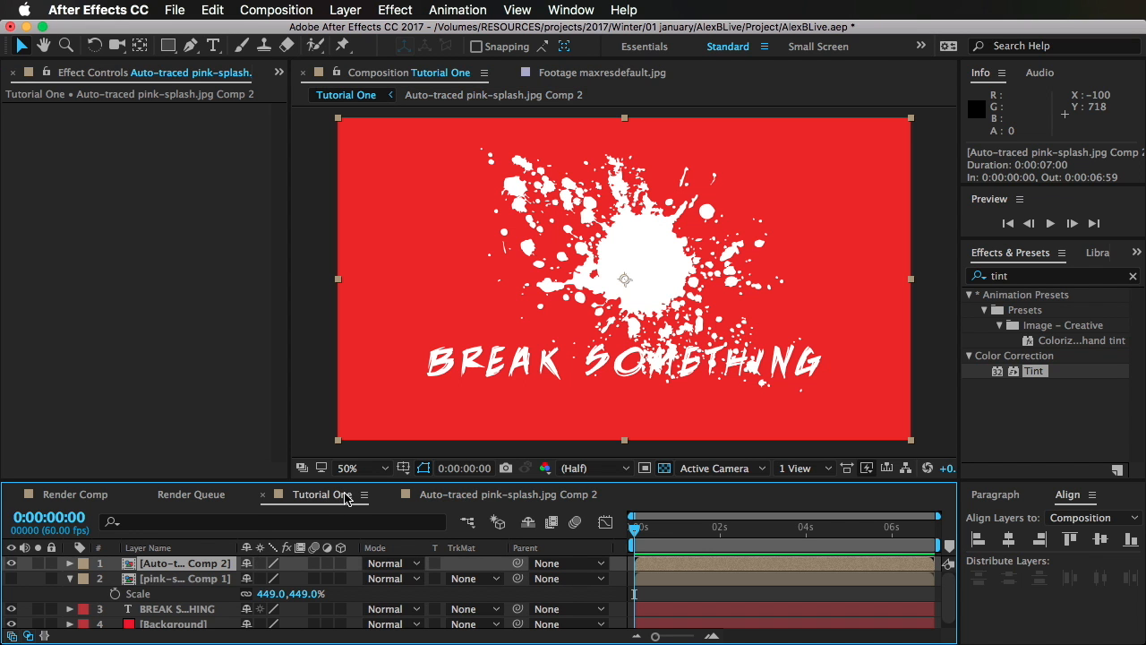
Step: Collapse transformations on the Auto-traced pink-splash.jpg Comp 2 layer and scale it up to about 353%, viewed at 100% magnification
click(167, 579)
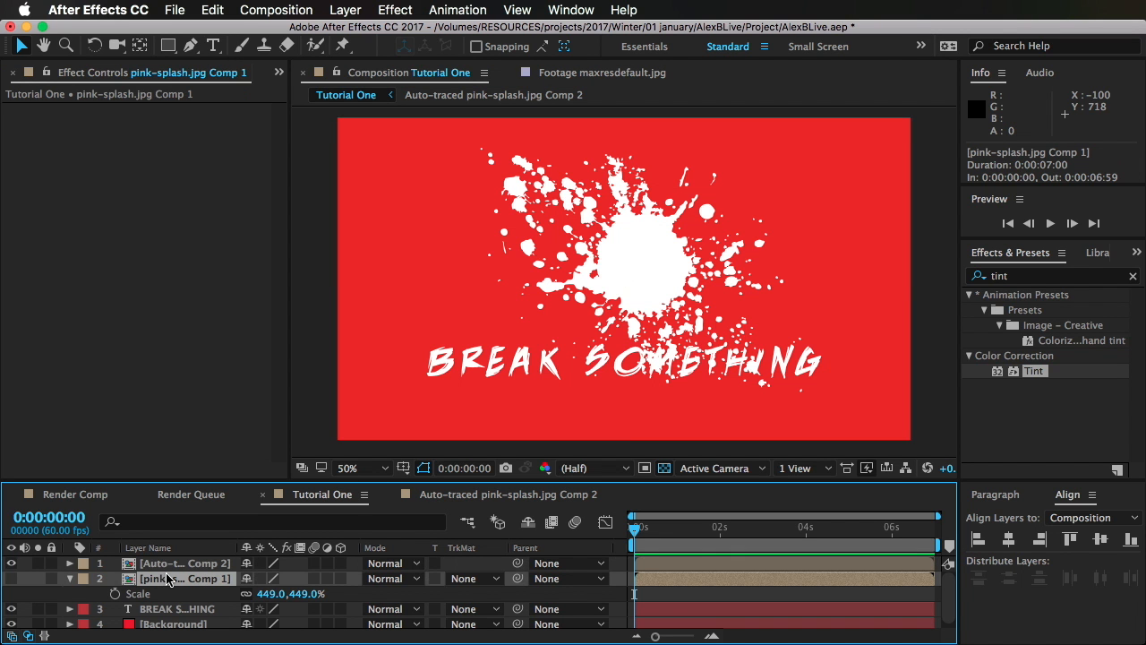
click(72, 579)
click(174, 564)
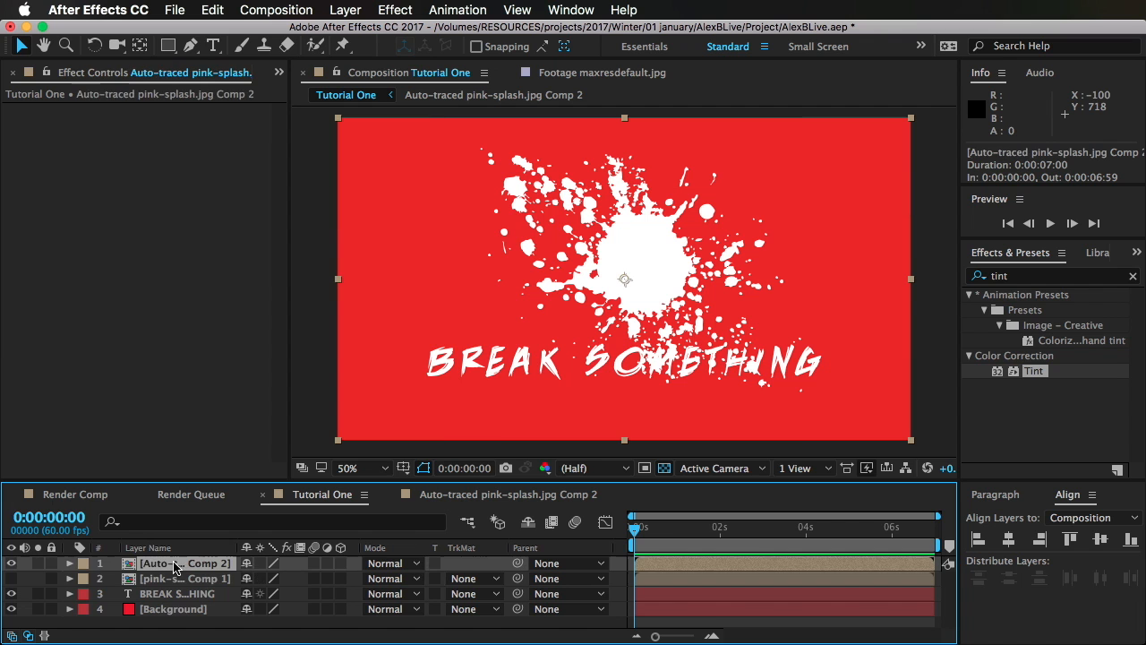
click(353, 467)
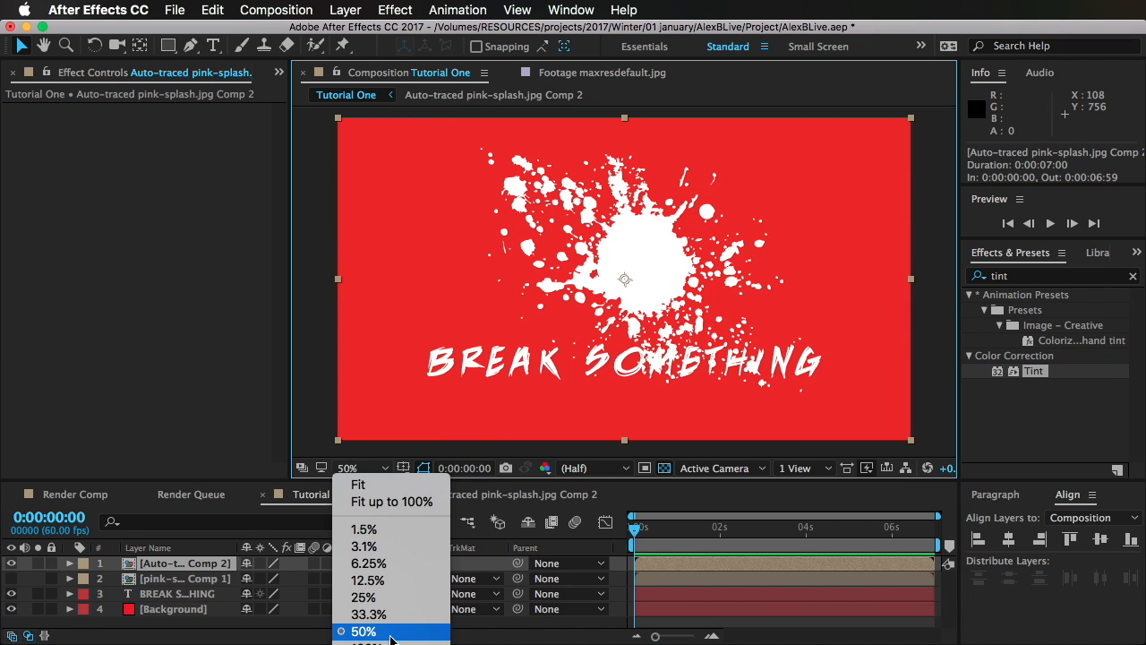
click(359, 638)
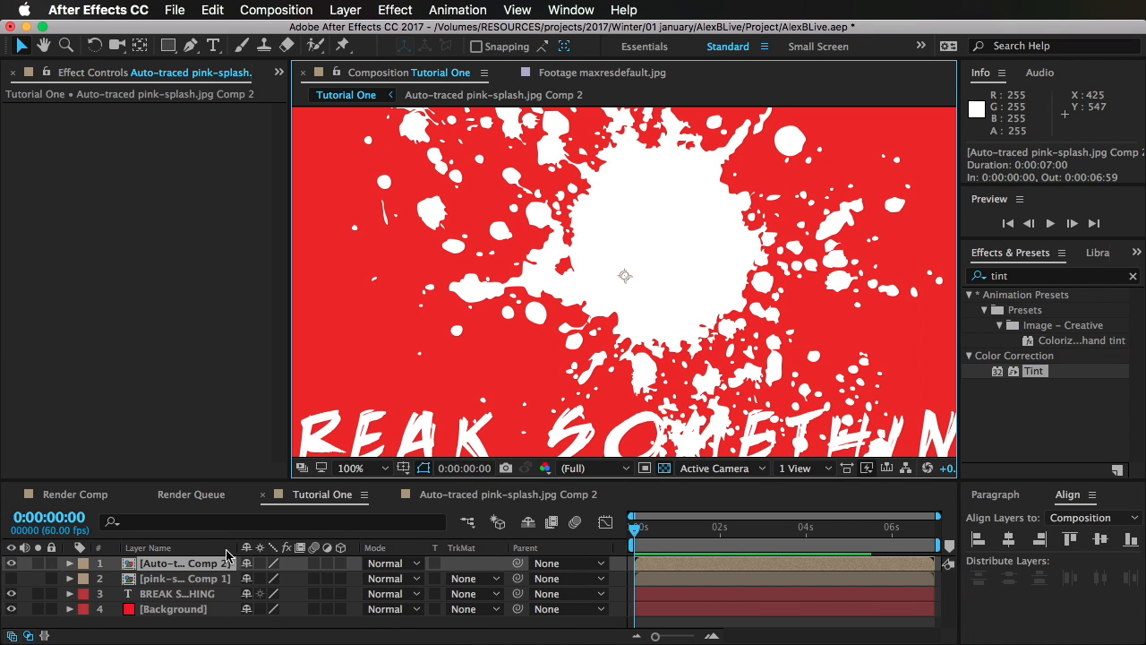
key(s)
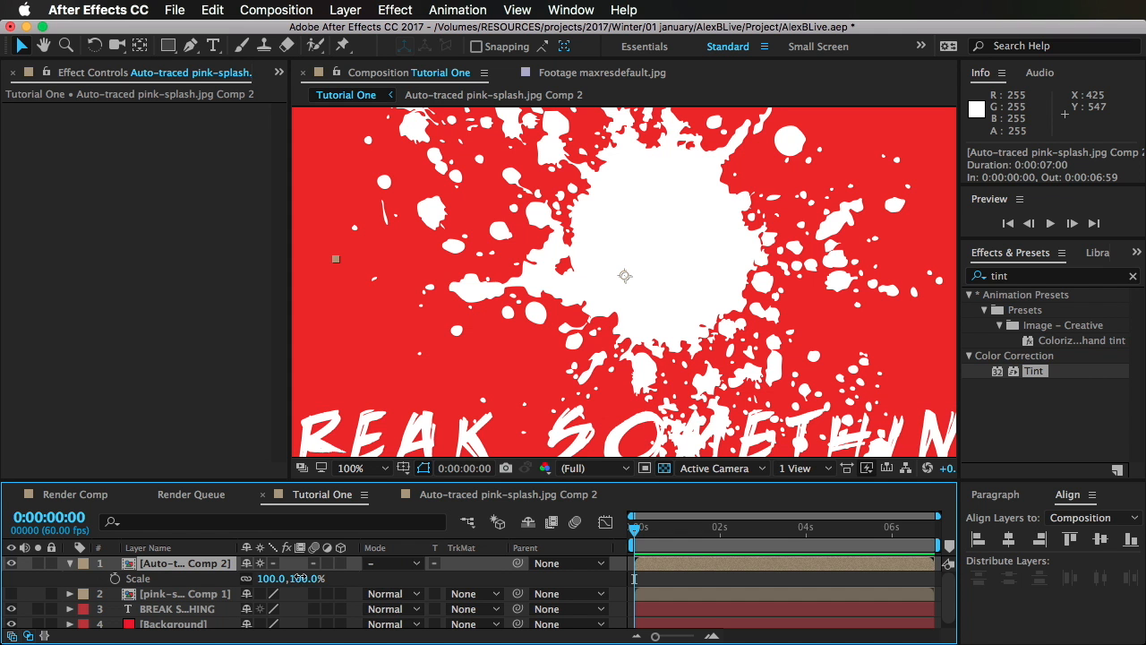
drag(300, 578, 500, 433)
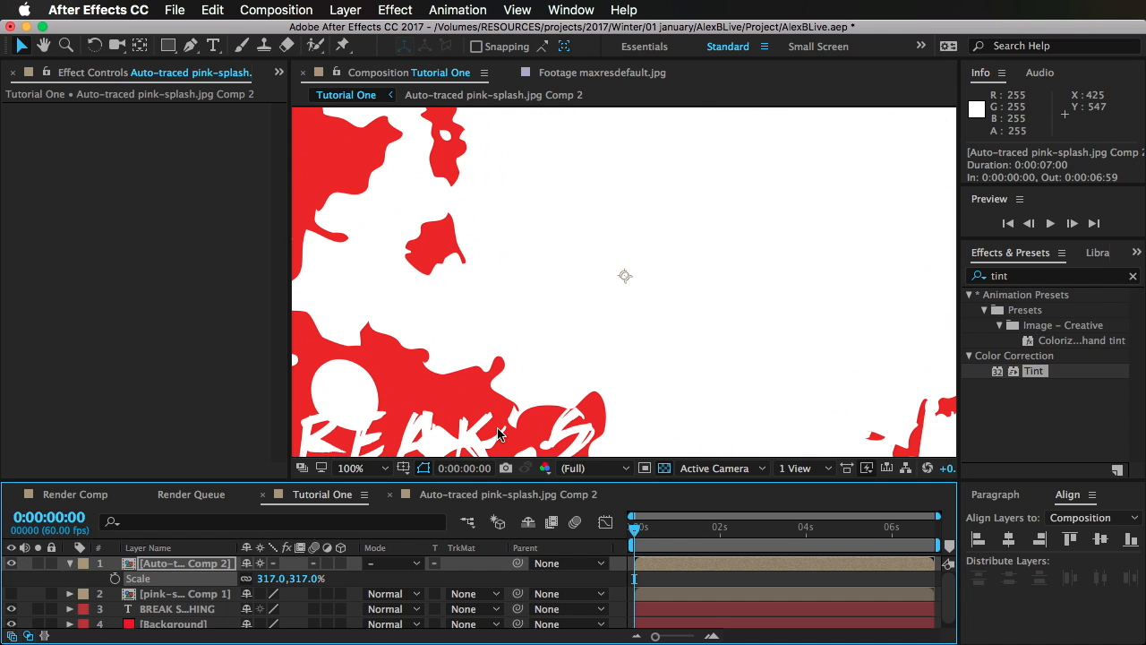
drag(313, 580, 334, 571)
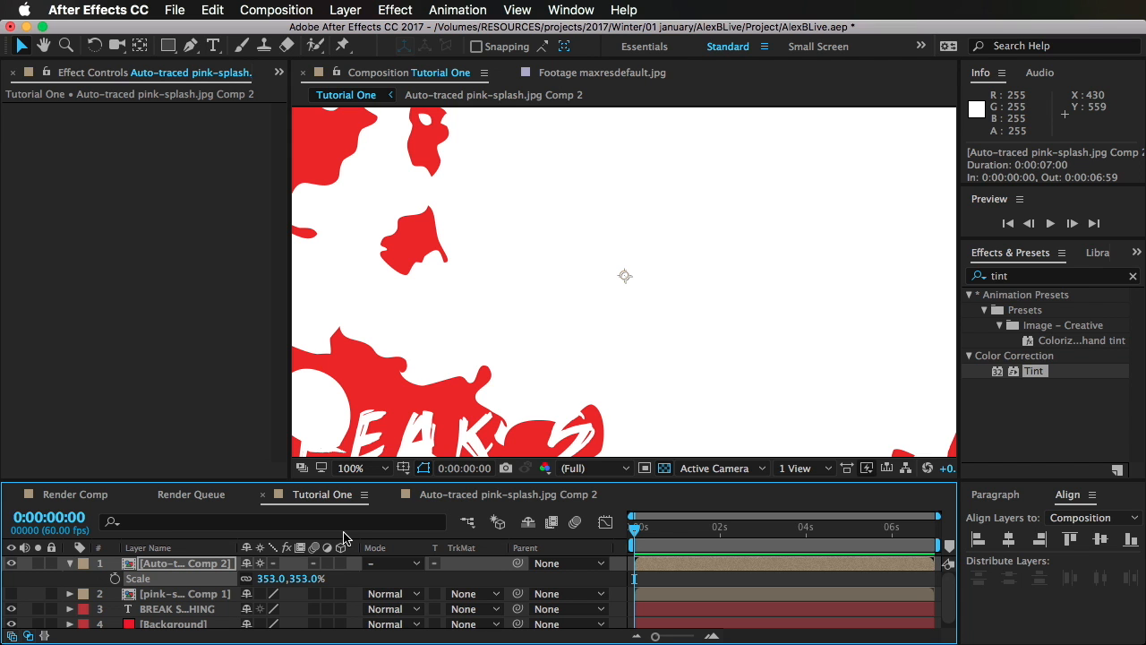
Step: Set the scale of the Auto-traced pink-splash.jpg Comp 2 layer back to 100%
click(282, 579)
text(10)
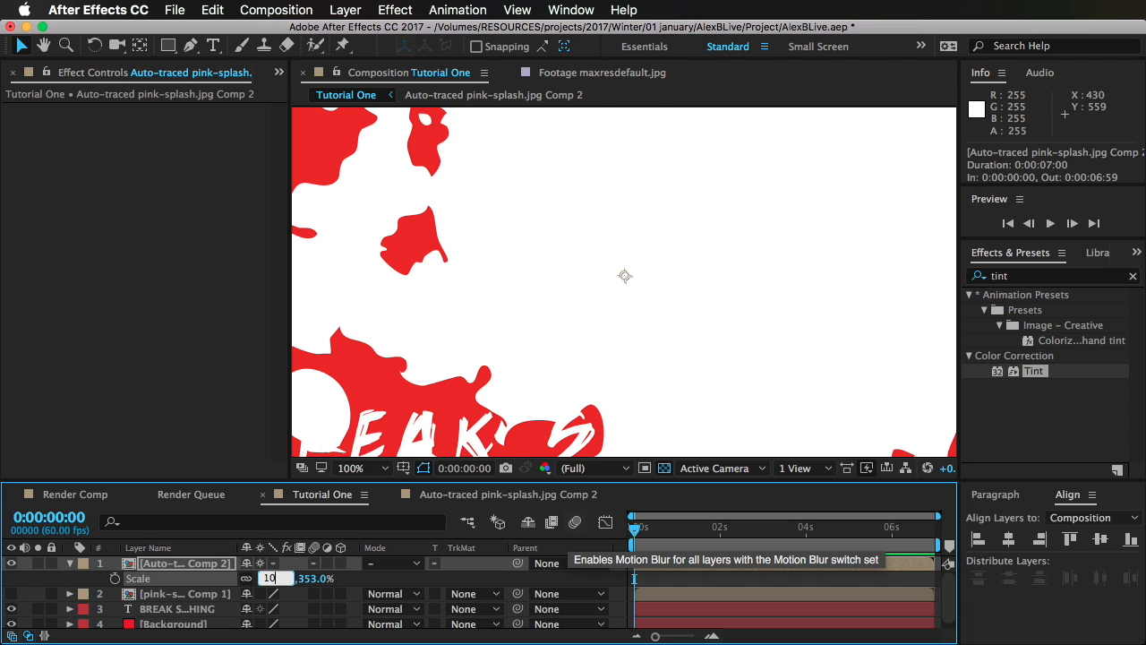
text(0)
key(Return)
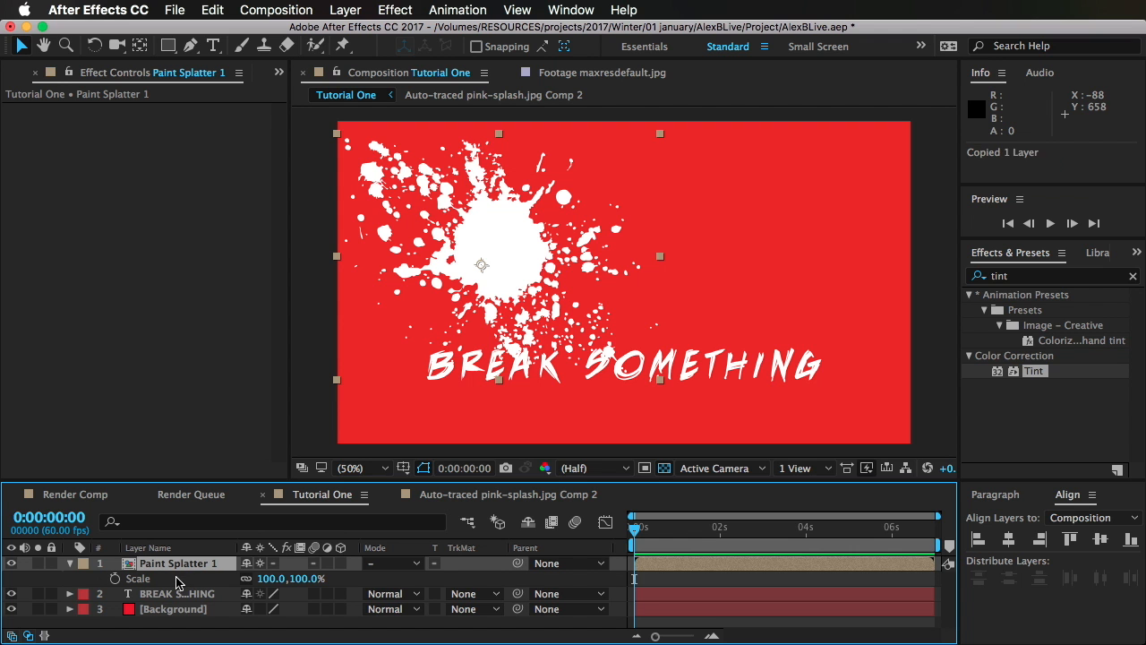
Step: Duplicate the Paint Splatter 1 layer and place the copy in the upper right of the frame, rotated and scaled to about 166%
key(ctrl+d)
mouse_move(561, 288)
mouse_down()
mouse_move(743, 252)
mouse_move(874, 262)
mouse_up()
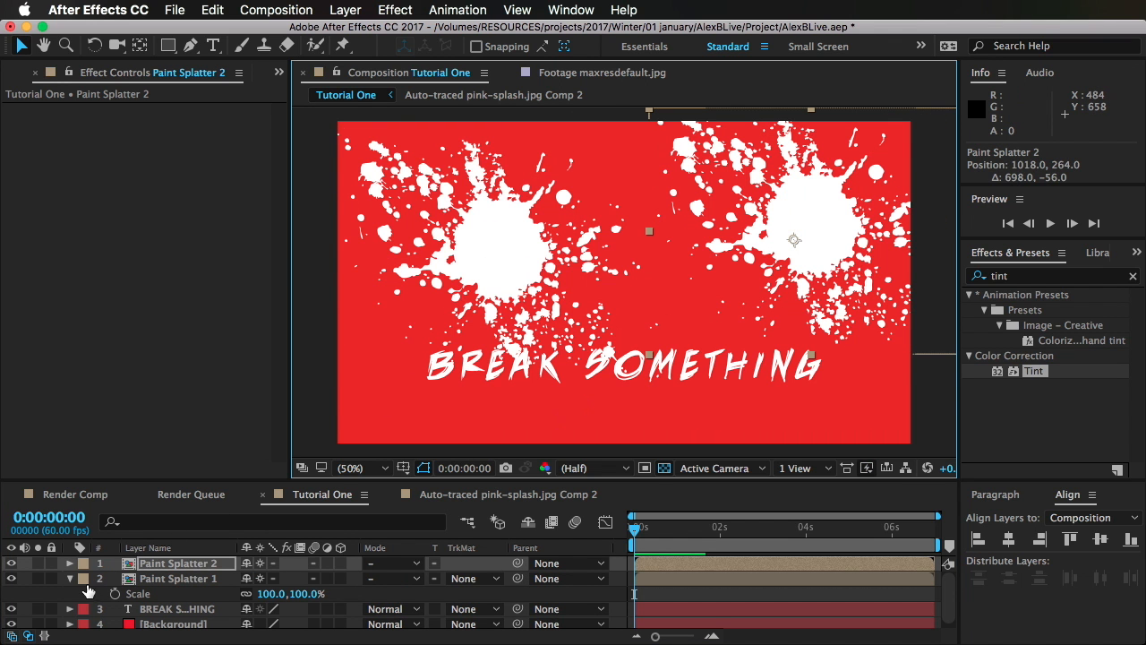
click(184, 565)
key(r)
drag(264, 578, 383, 579)
key(s)
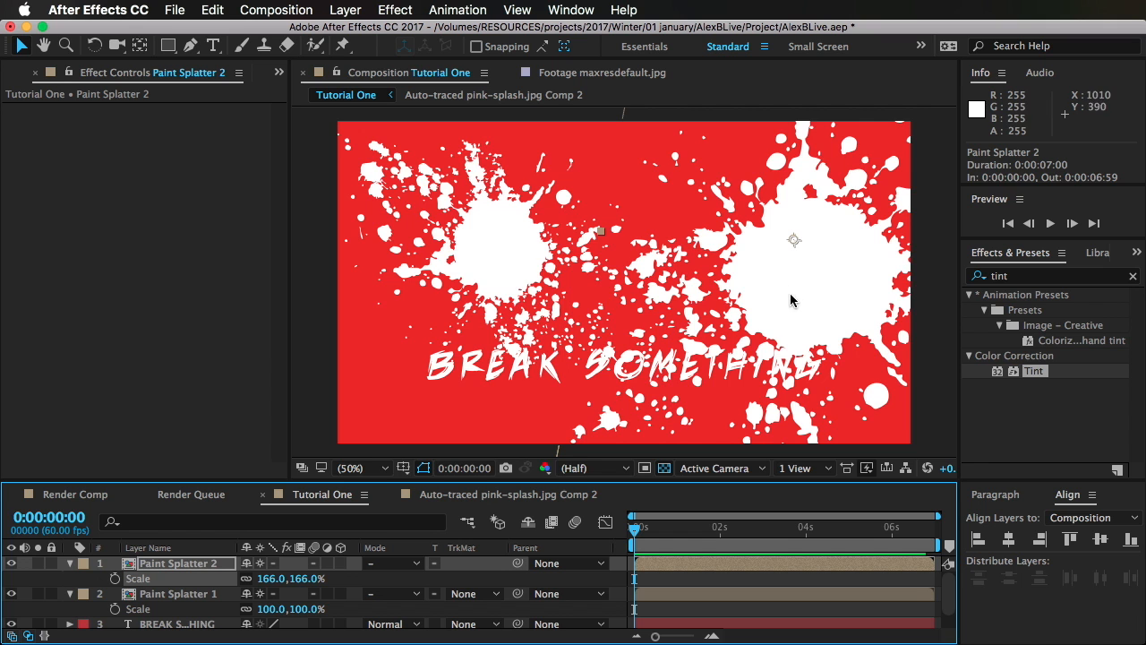
mouse_move(790, 300)
mouse_down()
mouse_move(813, 230)
mouse_move(780, 299)
mouse_up()
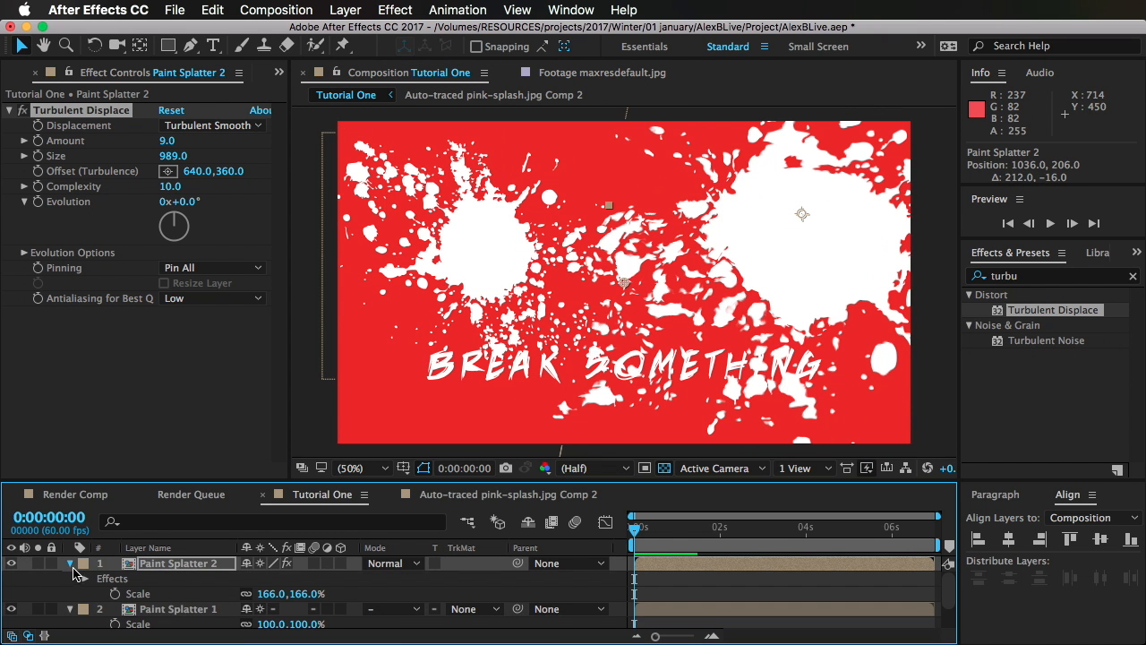
Step: Collapse both Paint Splatter layers' properties, enlarge the timeline area and check the finished Render Comp for reference before returning to Tutorial One
click(72, 564)
click(70, 578)
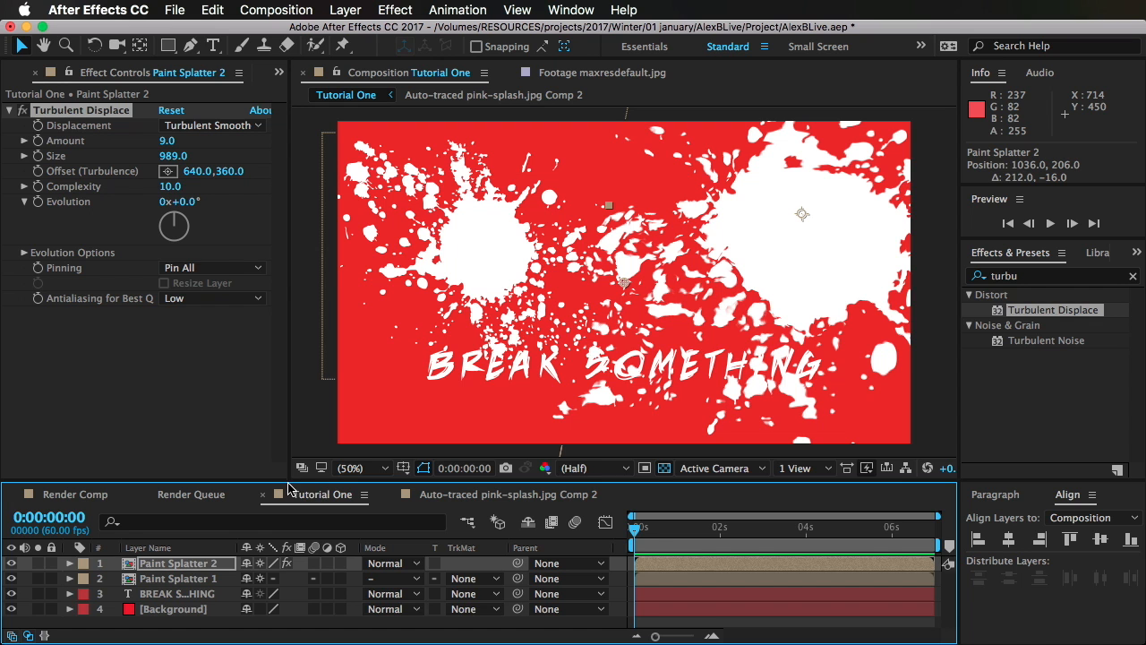
click(247, 488)
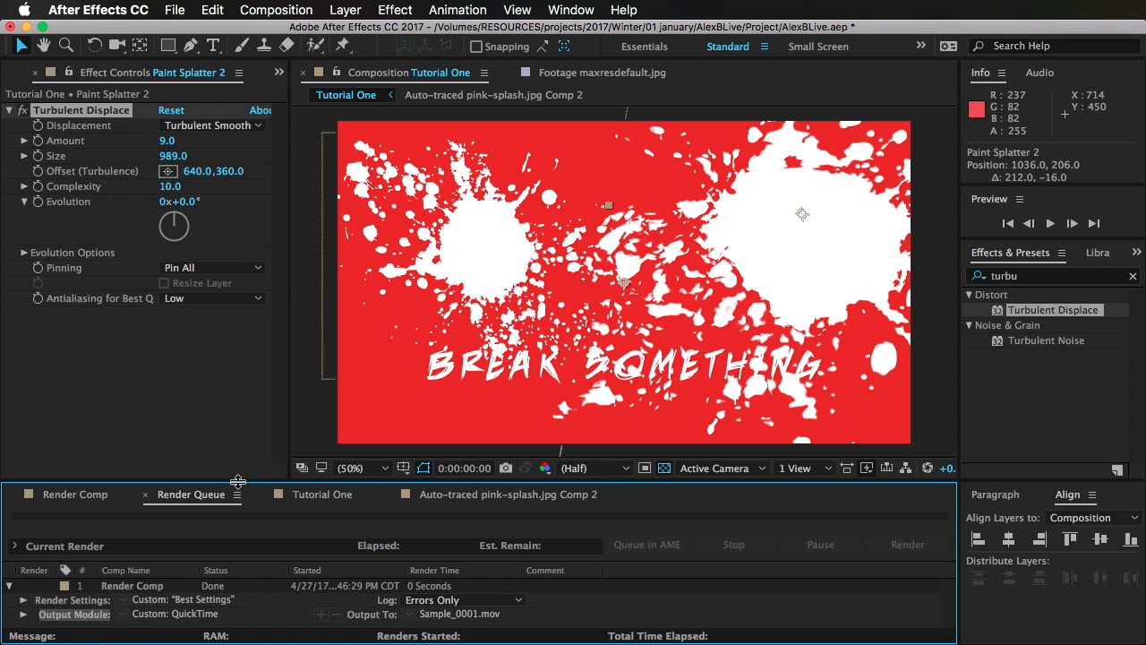
drag(237, 482, 238, 440)
click(103, 450)
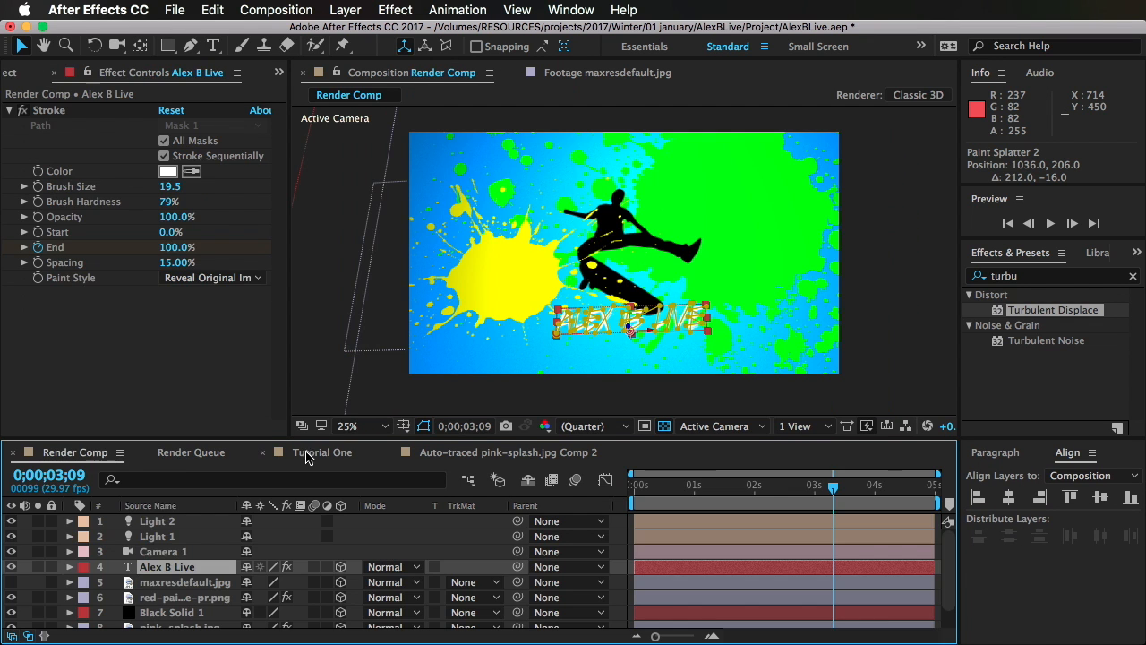
click(307, 454)
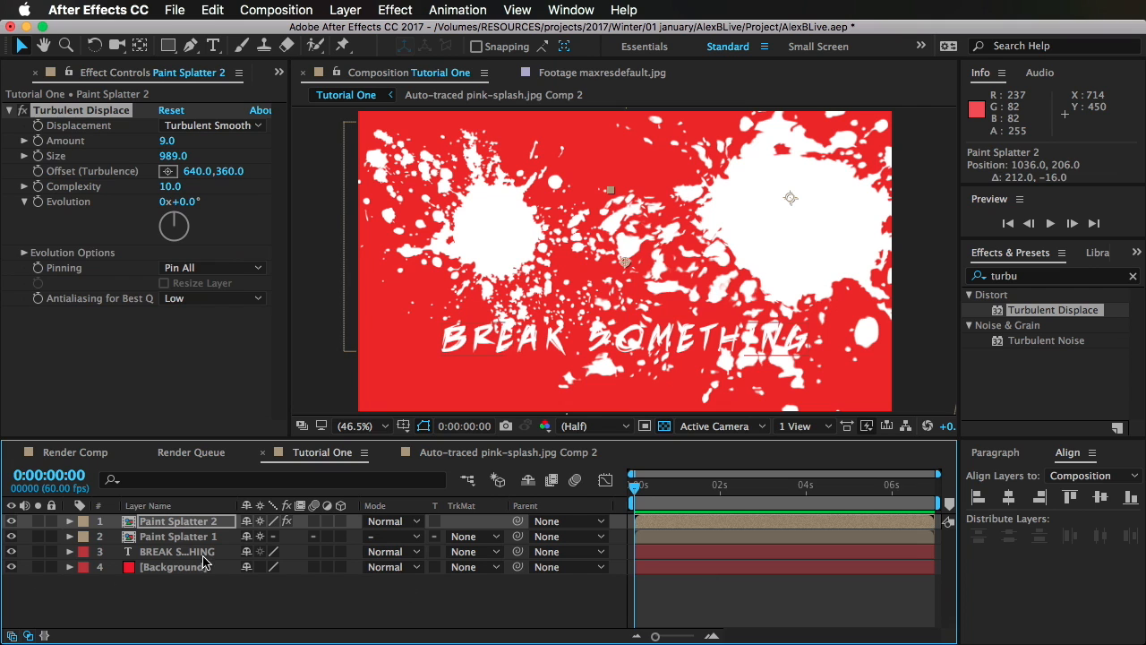
Step: Move the BREAK SOMETHING text layer to the top of the layer stack and make all four layers 3D
mouse_move(204, 562)
mouse_down()
mouse_move(230, 550)
mouse_move(224, 528)
mouse_move(216, 548)
mouse_up()
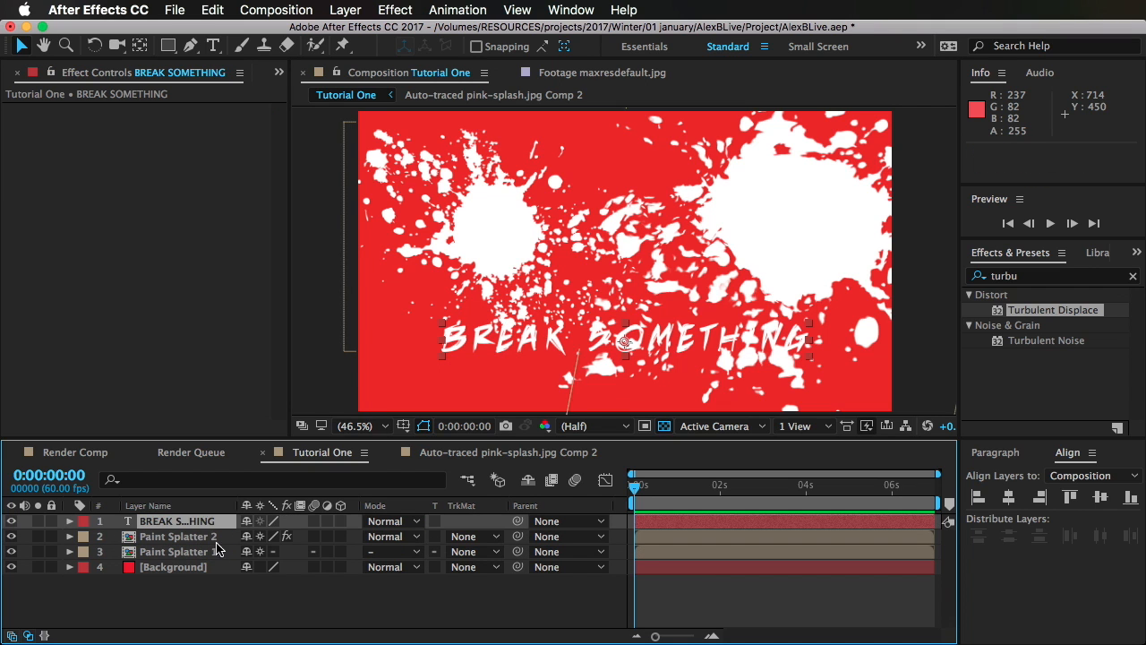
click(224, 596)
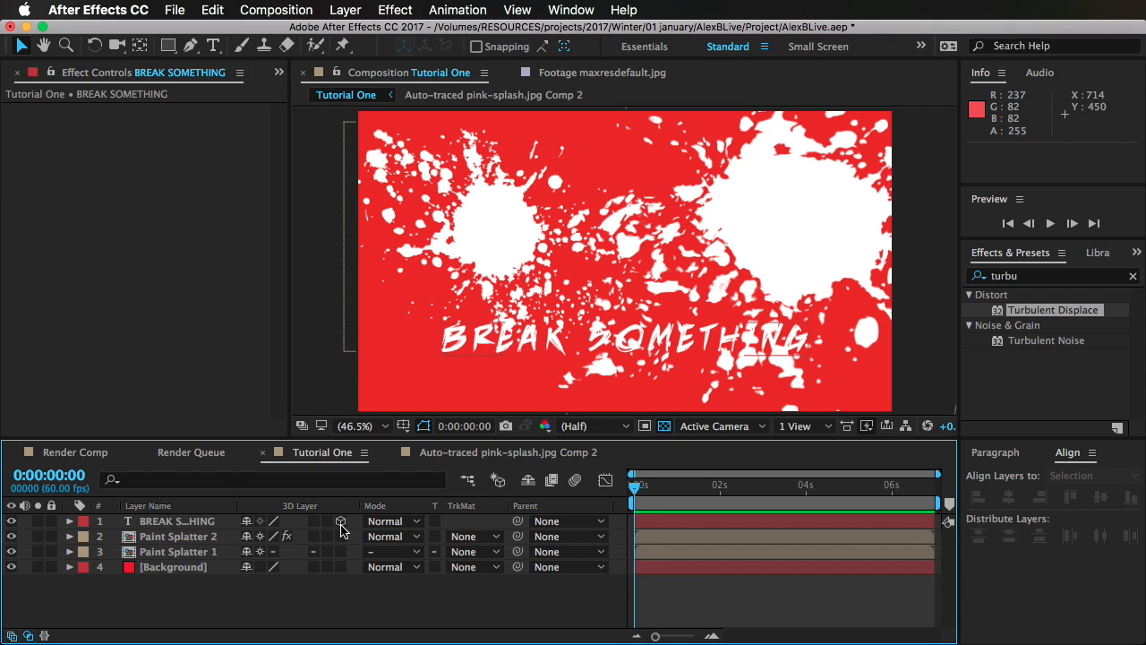
drag(339, 607, 348, 608)
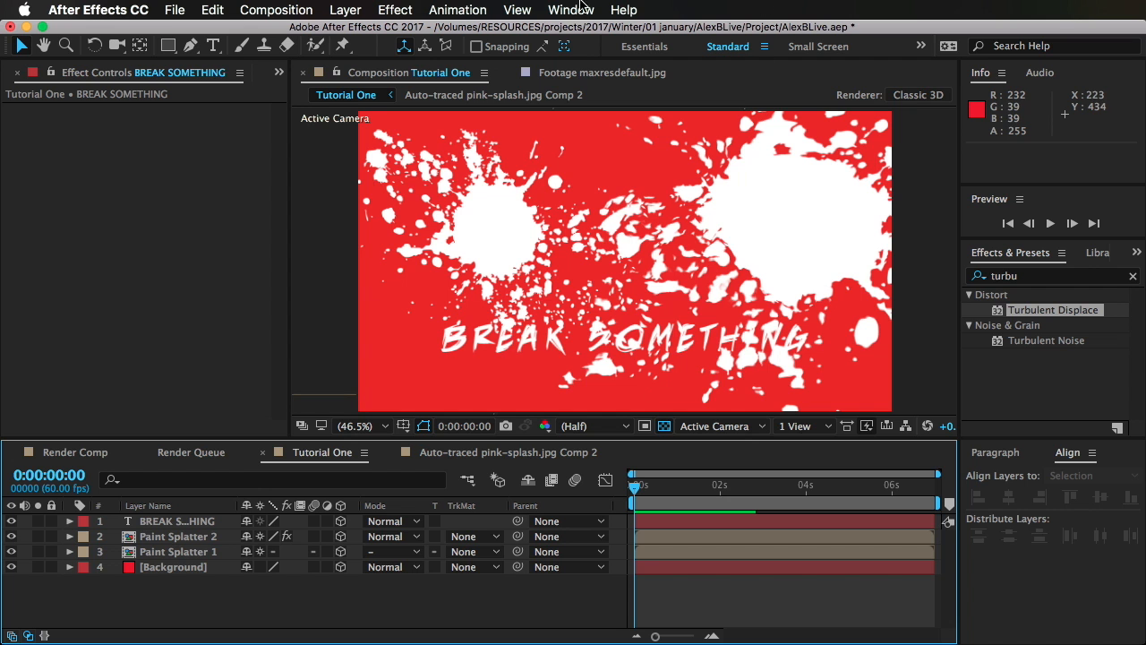
Step: Add a two-node camera named Camera 1 with the 50mm preset and activate the camera tool
click(345, 9)
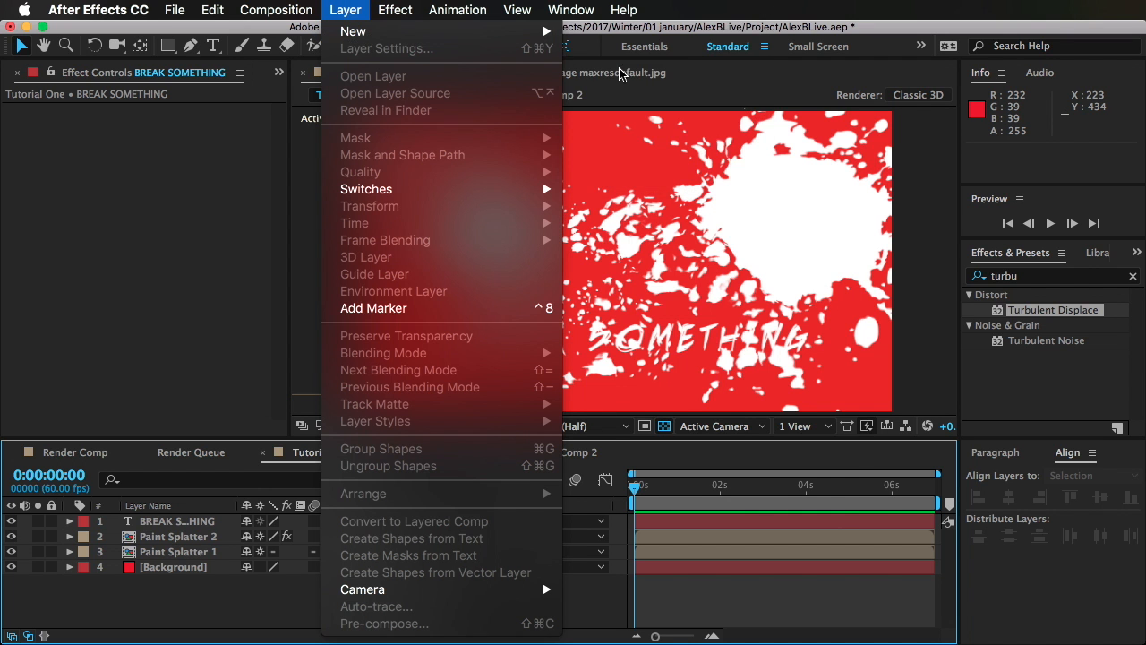
mouse_move(517, 10)
mouse_move(360, 9)
mouse_move(367, 31)
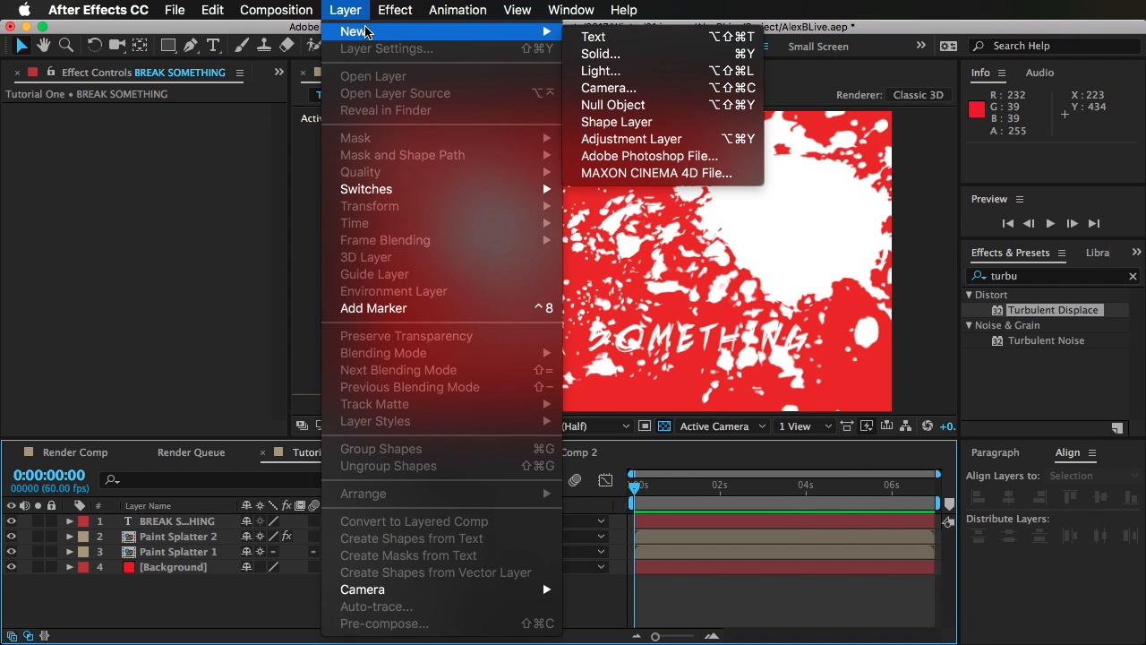
click(623, 92)
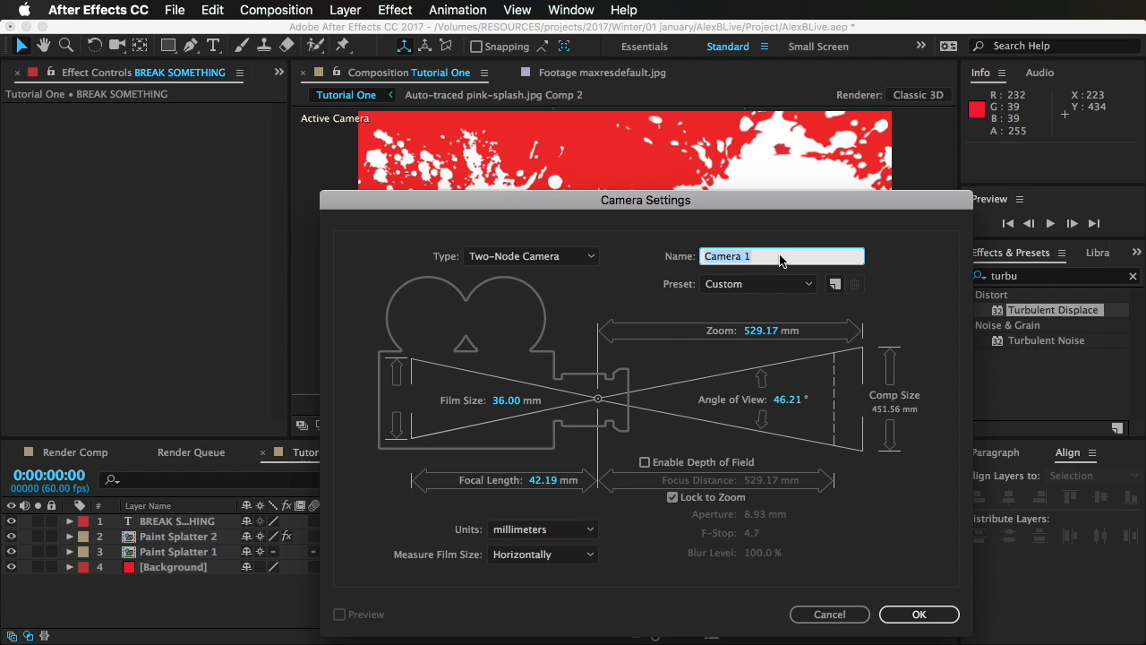
click(757, 284)
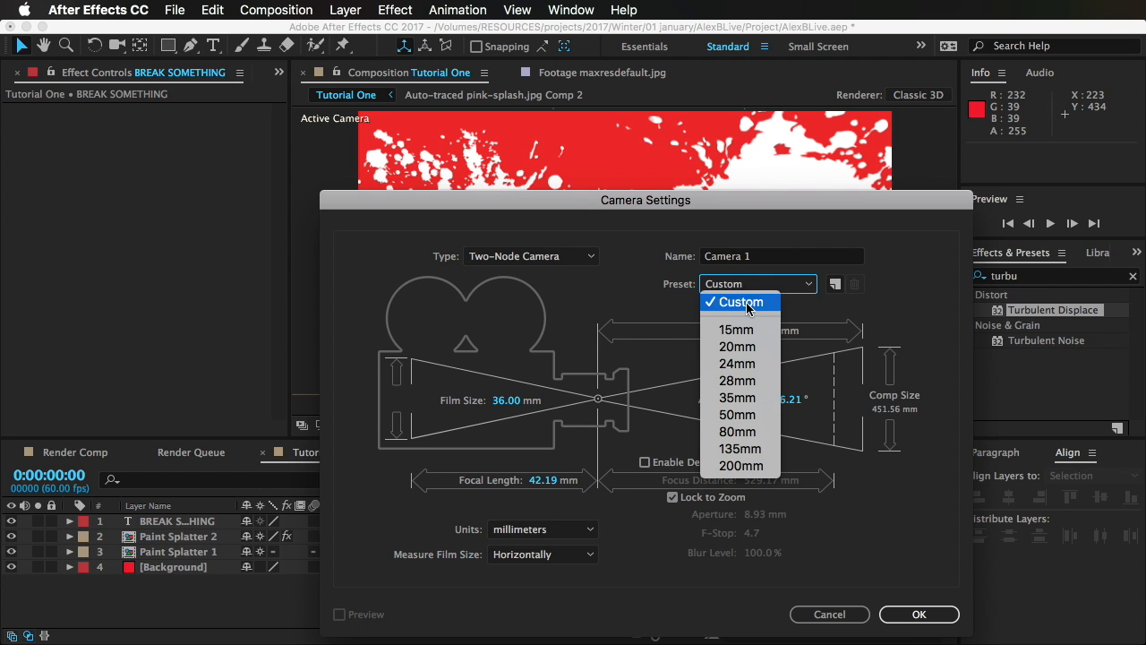
click(751, 415)
click(901, 609)
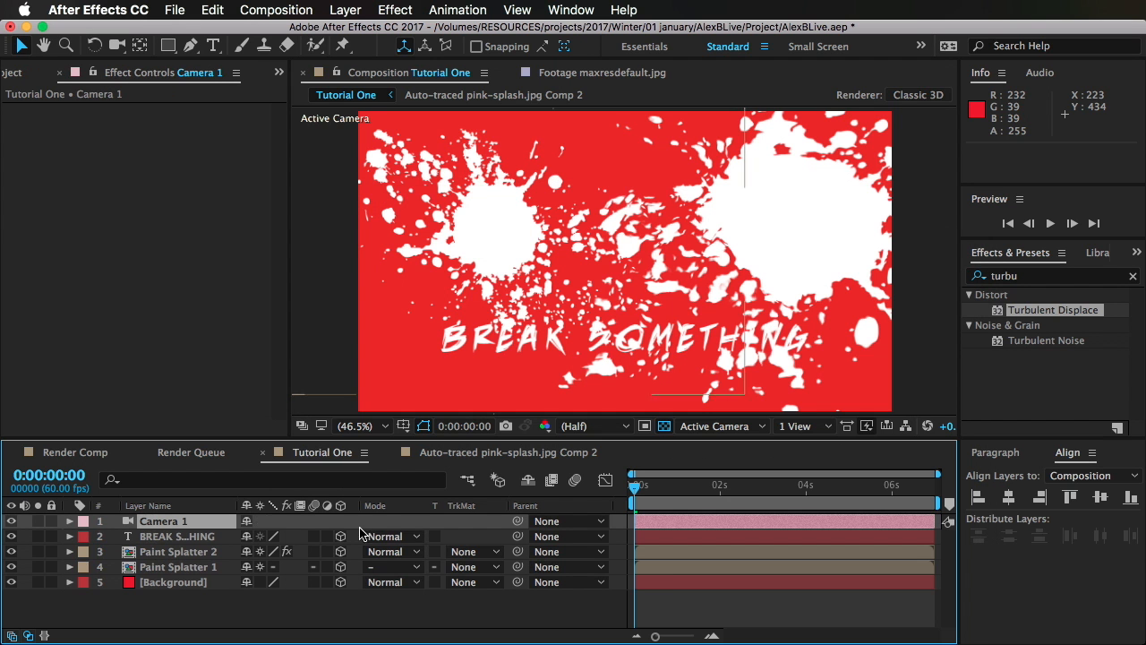
click(124, 46)
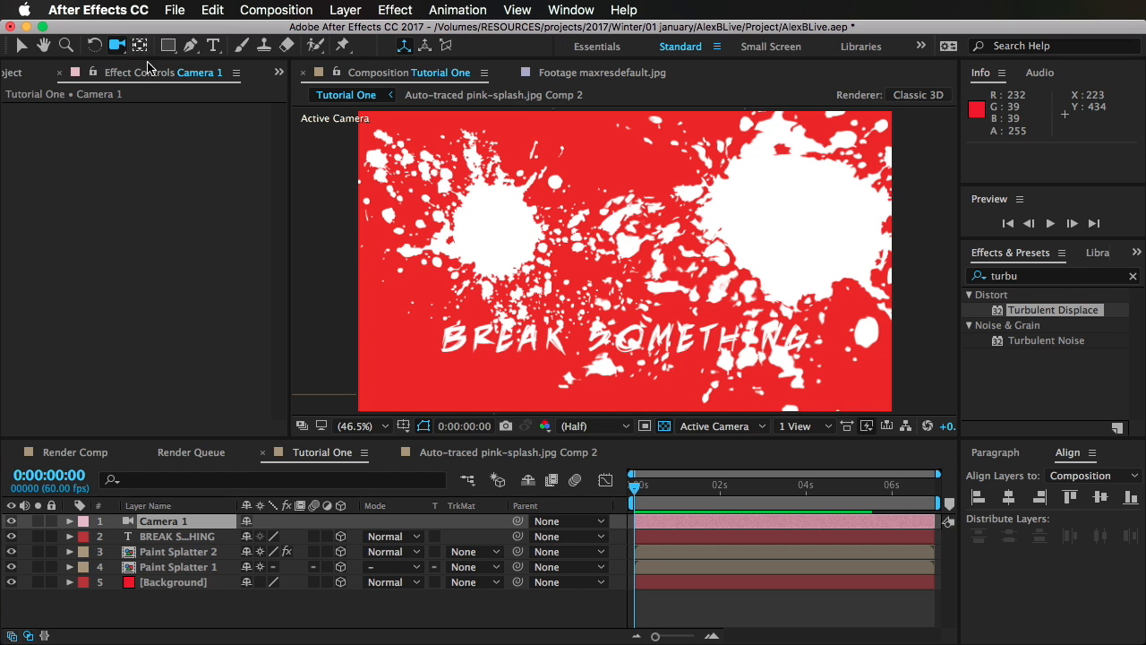
Step: Orbit Camera 1 around the scene and turn off Collapse Transformations for both Paint Splatter layers
mouse_move(624, 313)
mouse_down()
mouse_move(695, 330)
mouse_move(685, 324)
mouse_move(691, 367)
mouse_move(667, 325)
mouse_move(697, 333)
mouse_up()
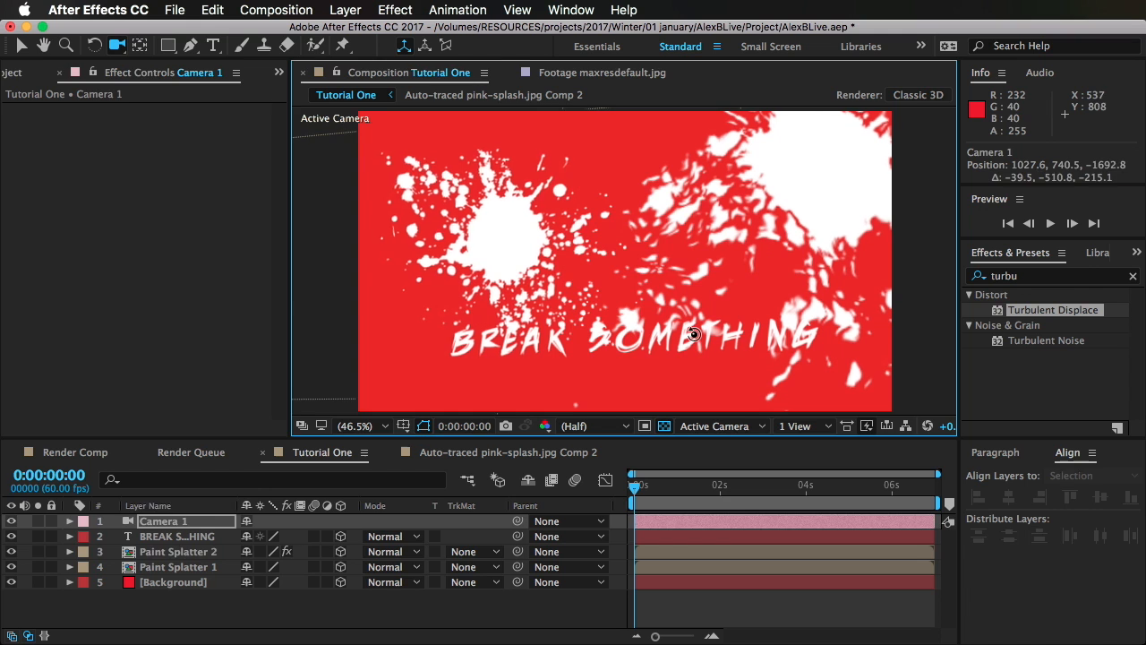
click(179, 551)
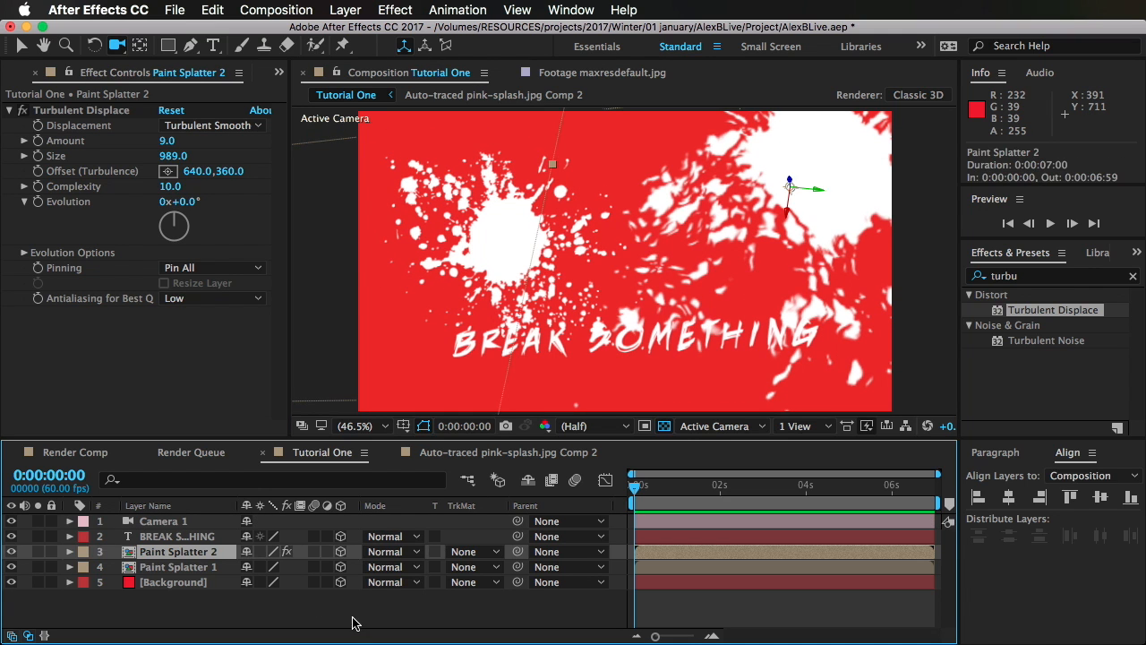
click(353, 622)
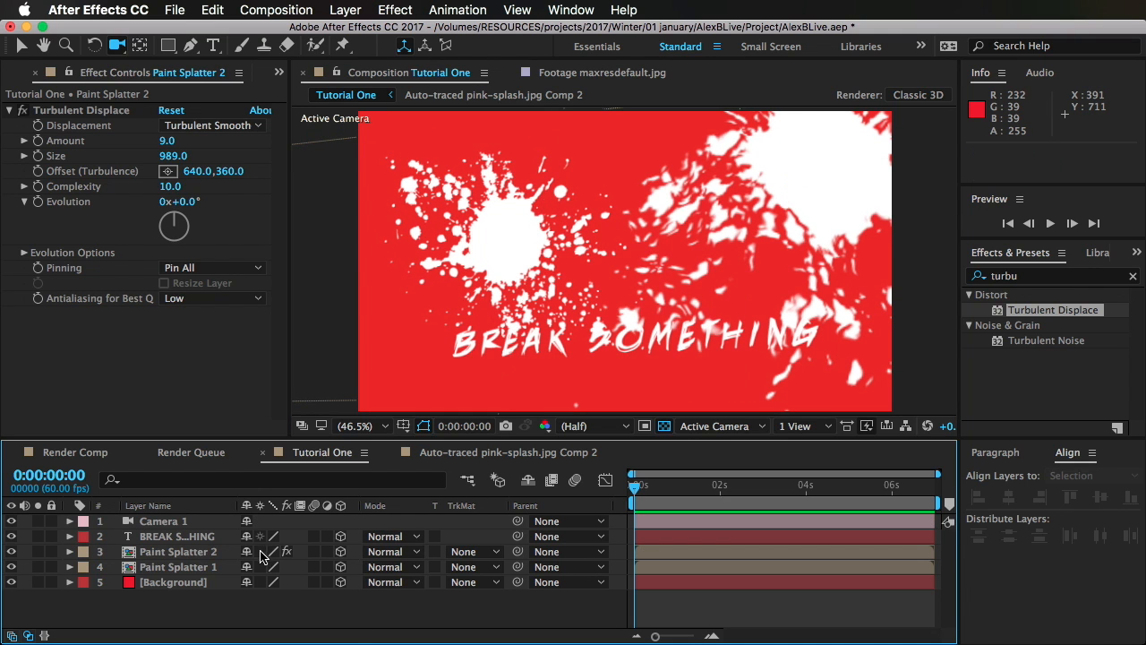
click(259, 552)
click(260, 567)
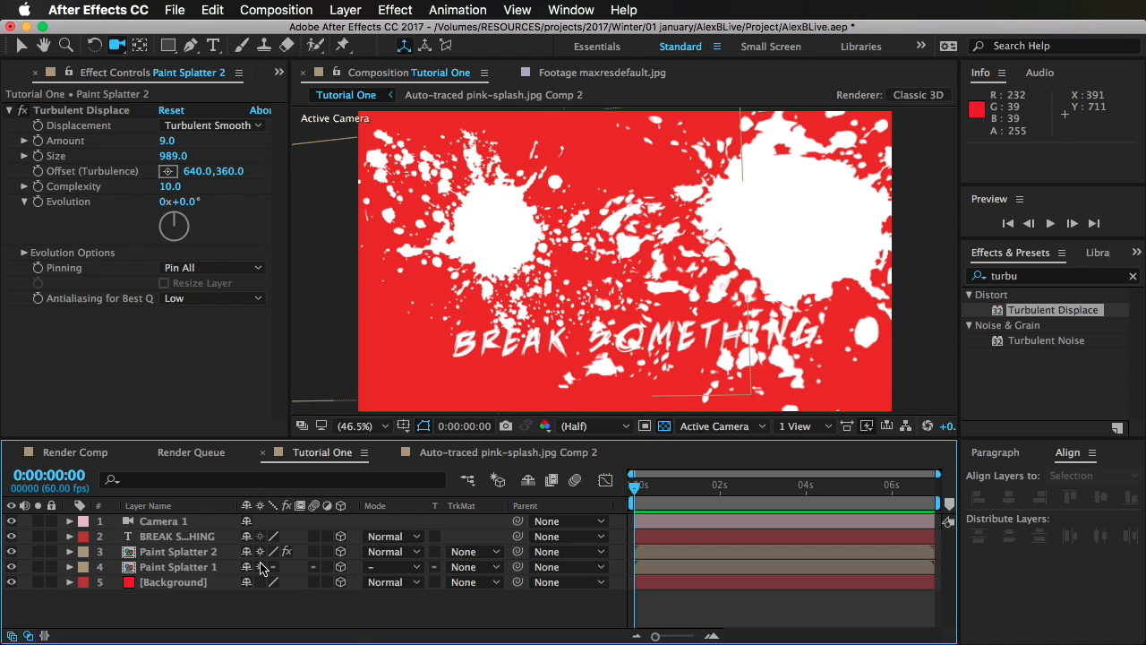
click(260, 567)
click(261, 552)
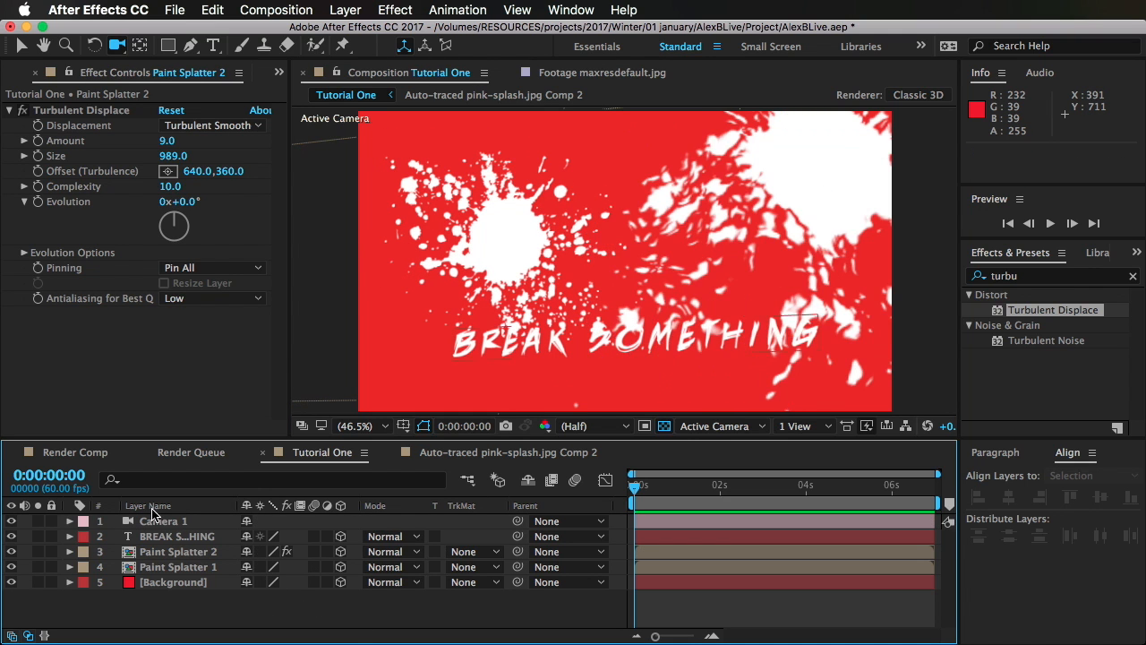
Step: Compare Paint Splatter 2 with Collapse Transformations on and off, leaving the switch off
click(163, 552)
click(260, 552)
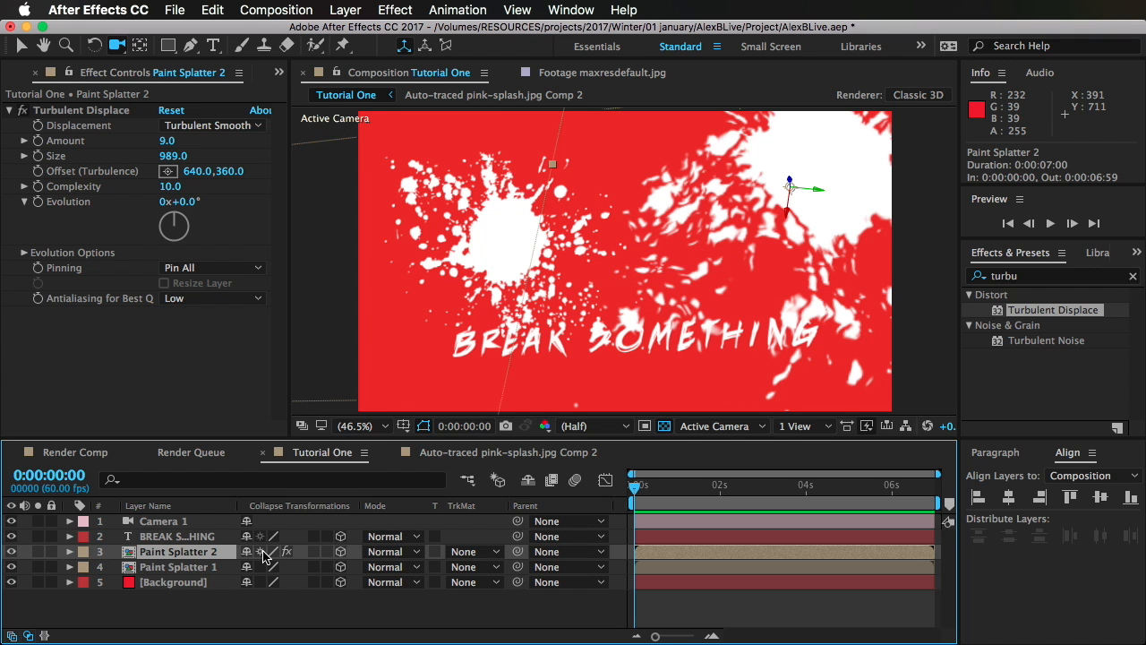
click(350, 13)
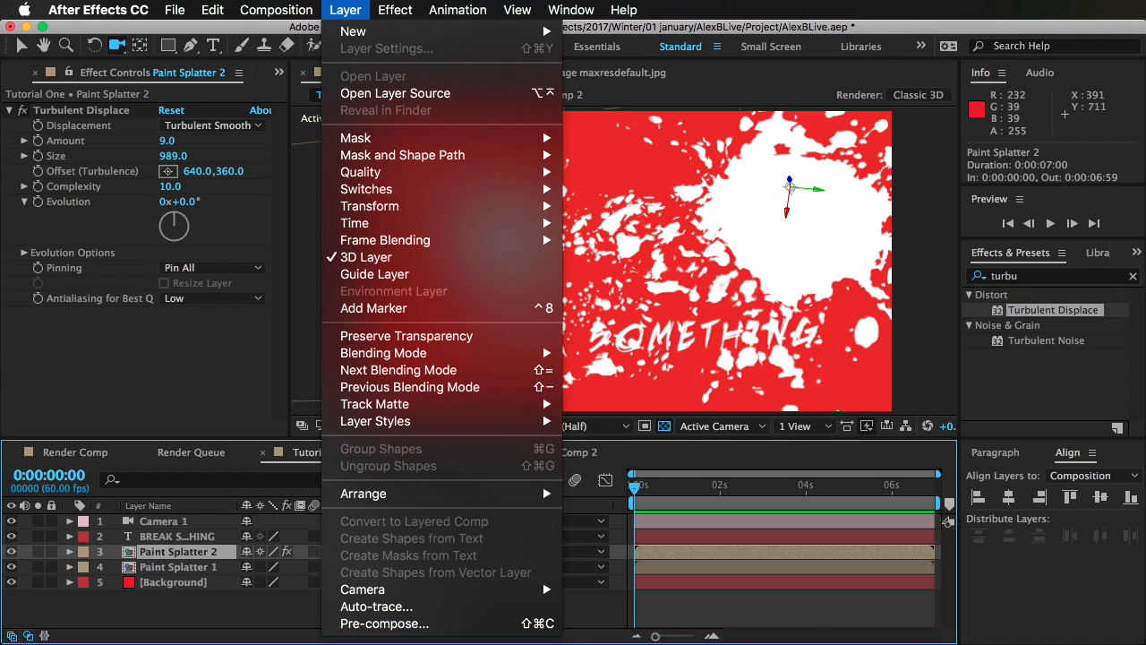
click(711, 602)
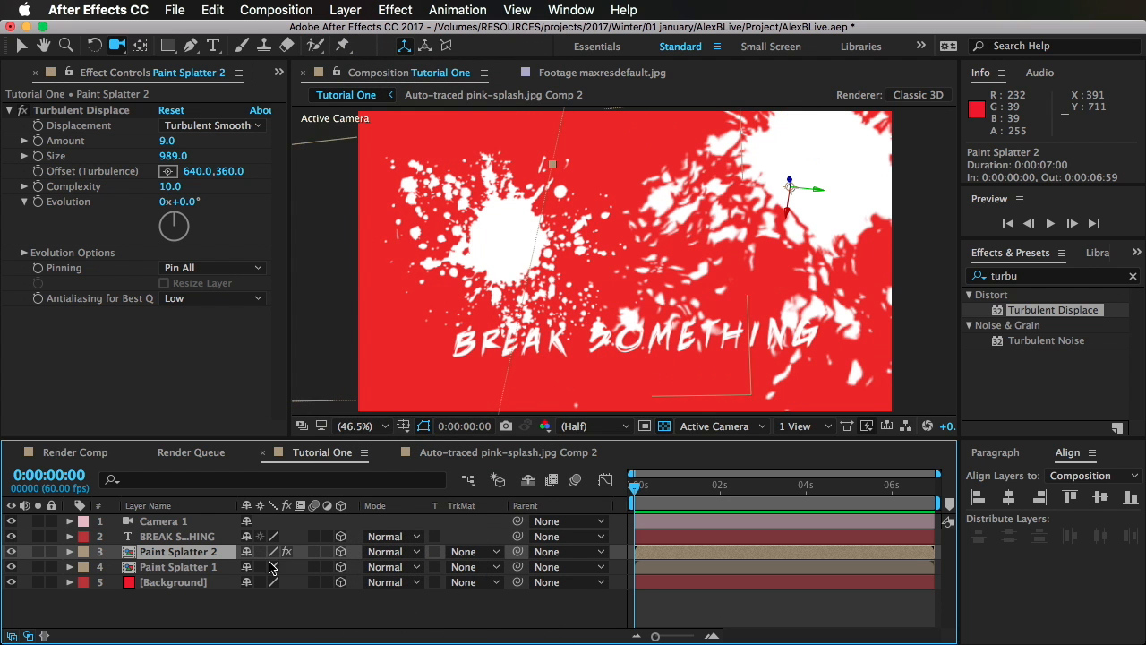
Step: Remove the Turbulent Displace effect from Paint Splatter 2 and reduce the layer's scale to 78%, orbiting the camera around the result
drag(806, 263, 777, 310)
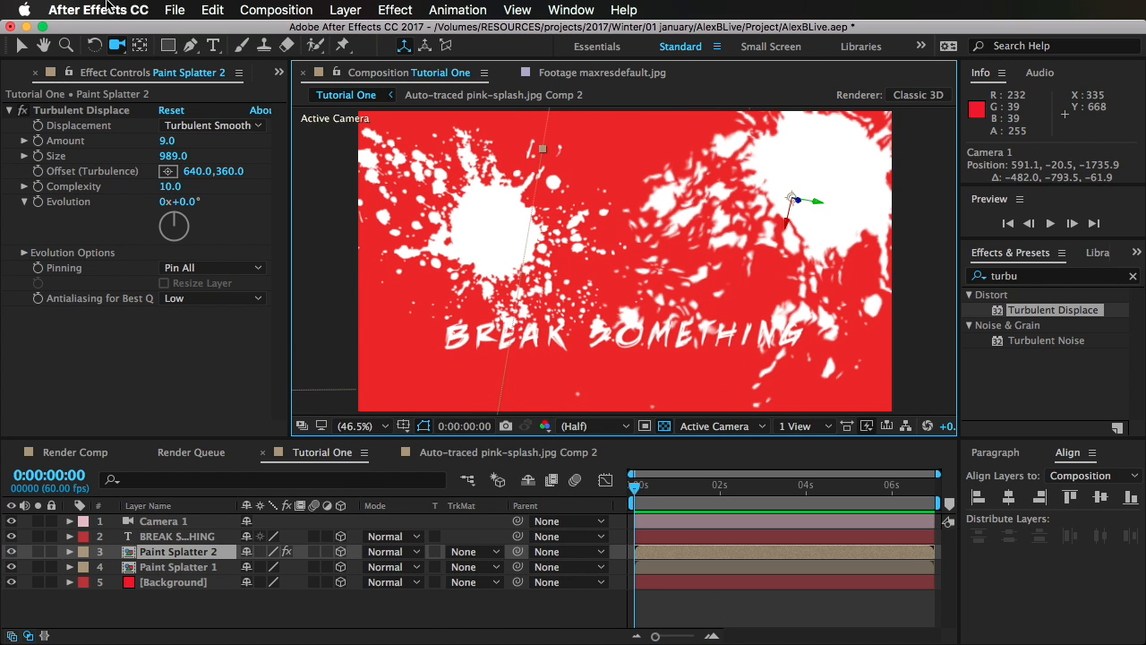
click(72, 115)
key(Delete)
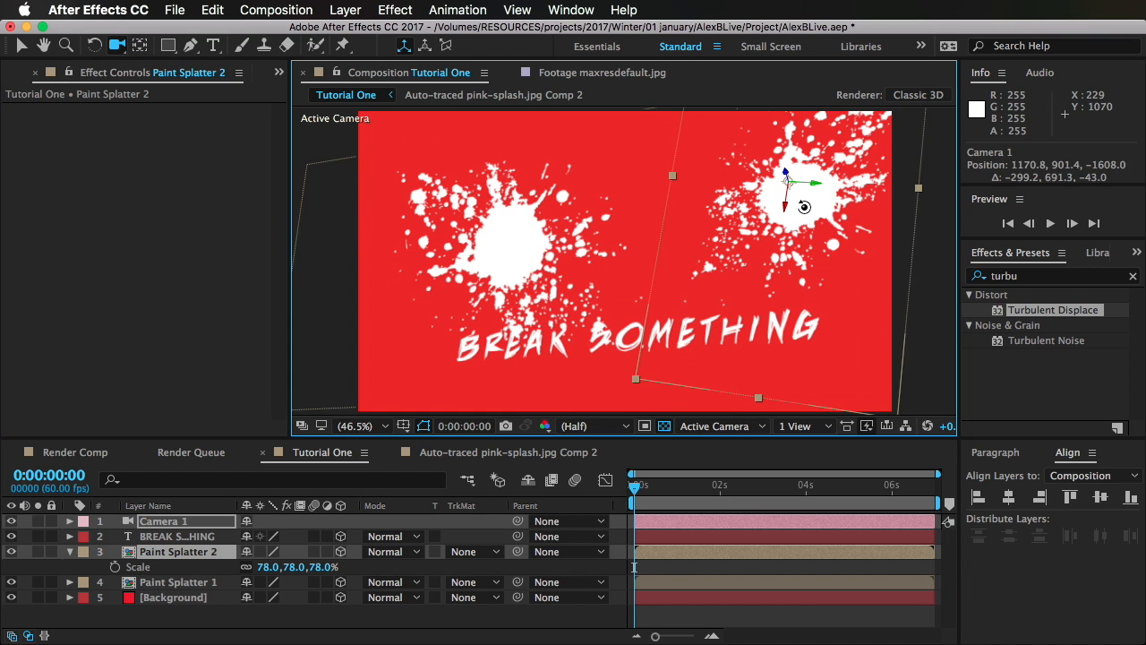
drag(803, 207, 800, 230)
Step: Apply the Fill effect to Paint Splatter 2 and set its color to dark grey, RGB 37, 37, 37
click(164, 584)
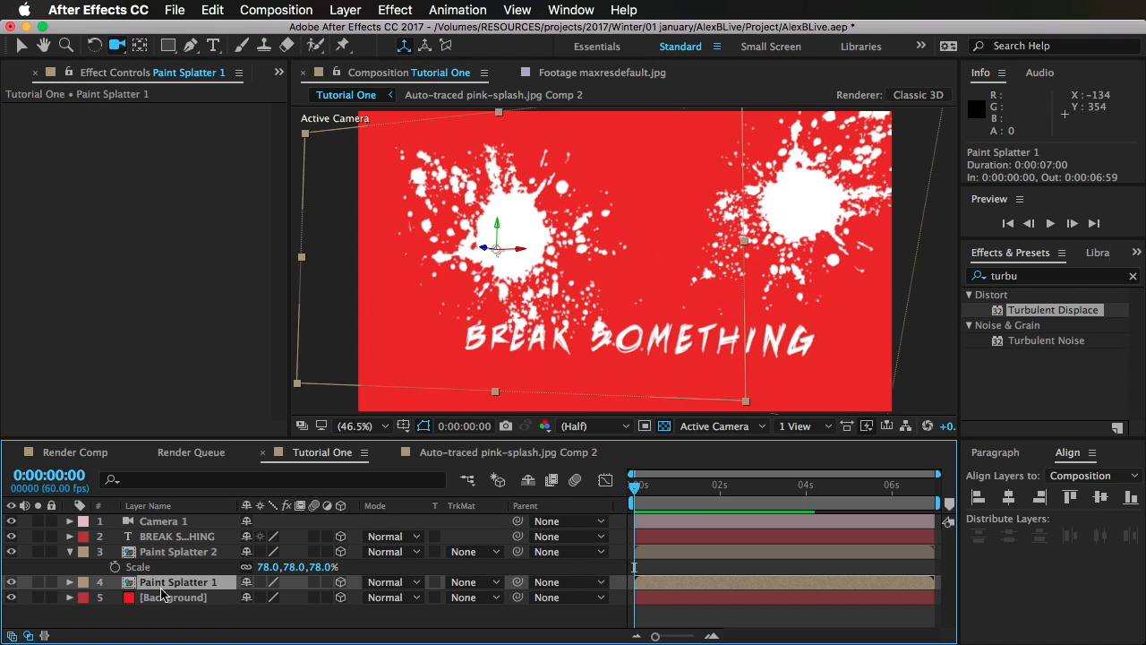
click(170, 538)
click(175, 551)
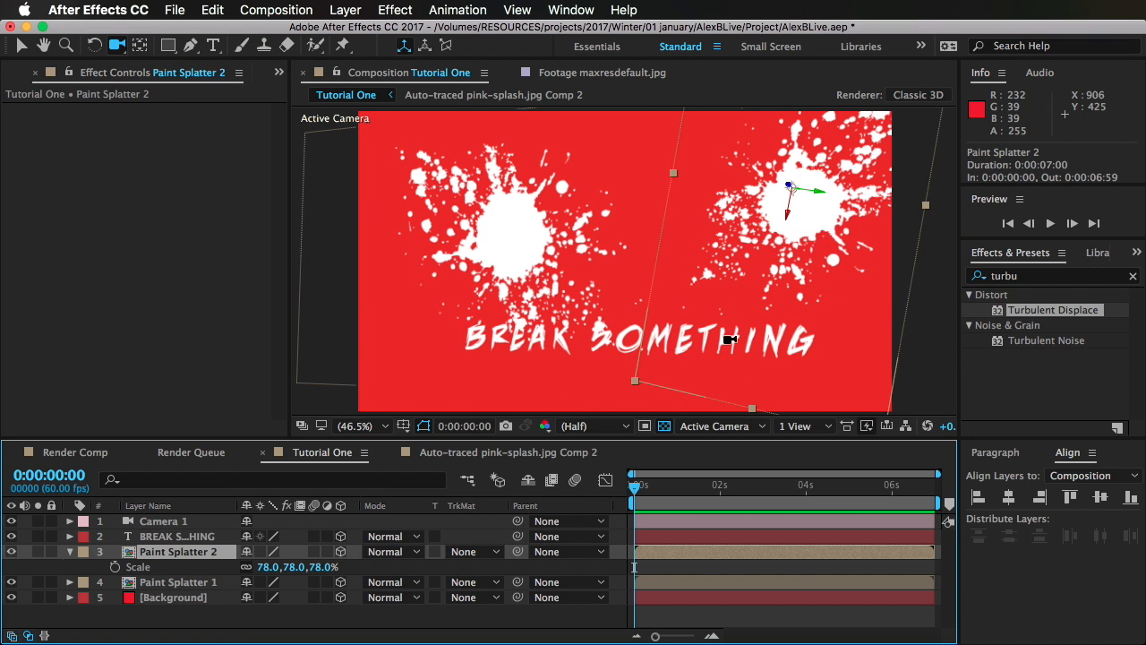
click(1042, 312)
click(1036, 278)
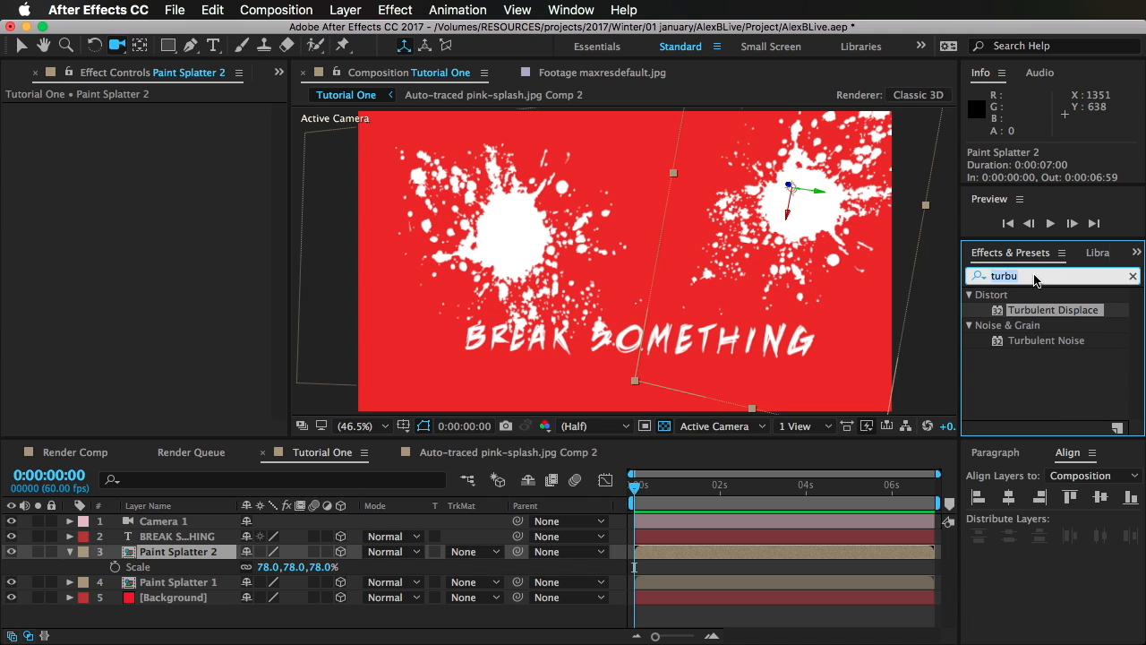
text(fill)
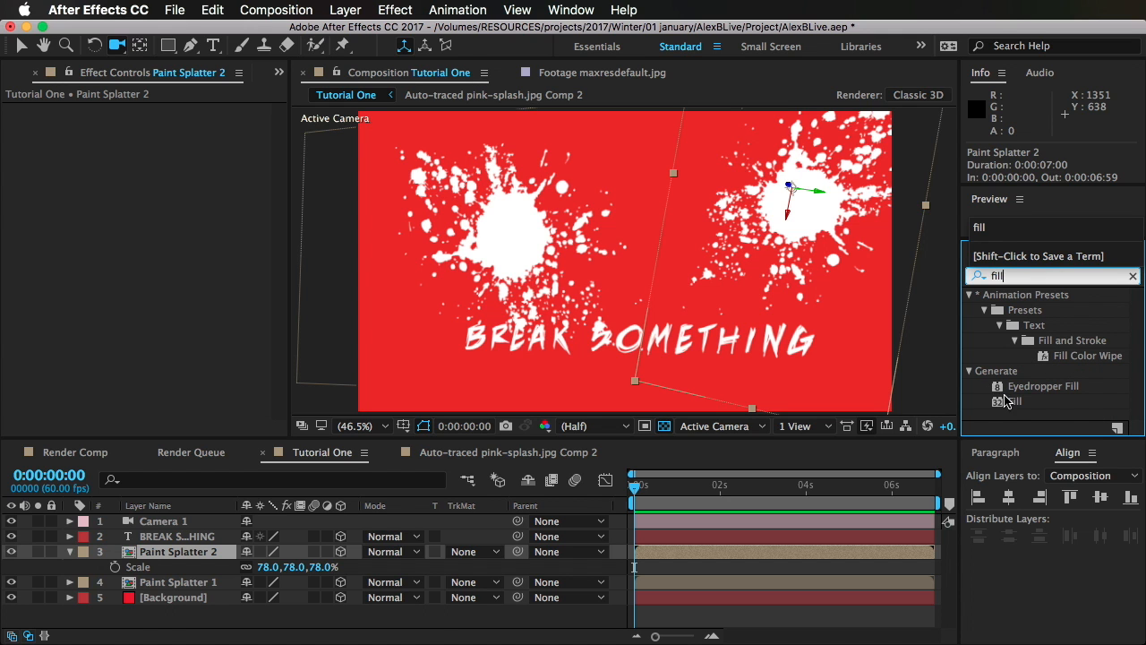
double_click(1007, 401)
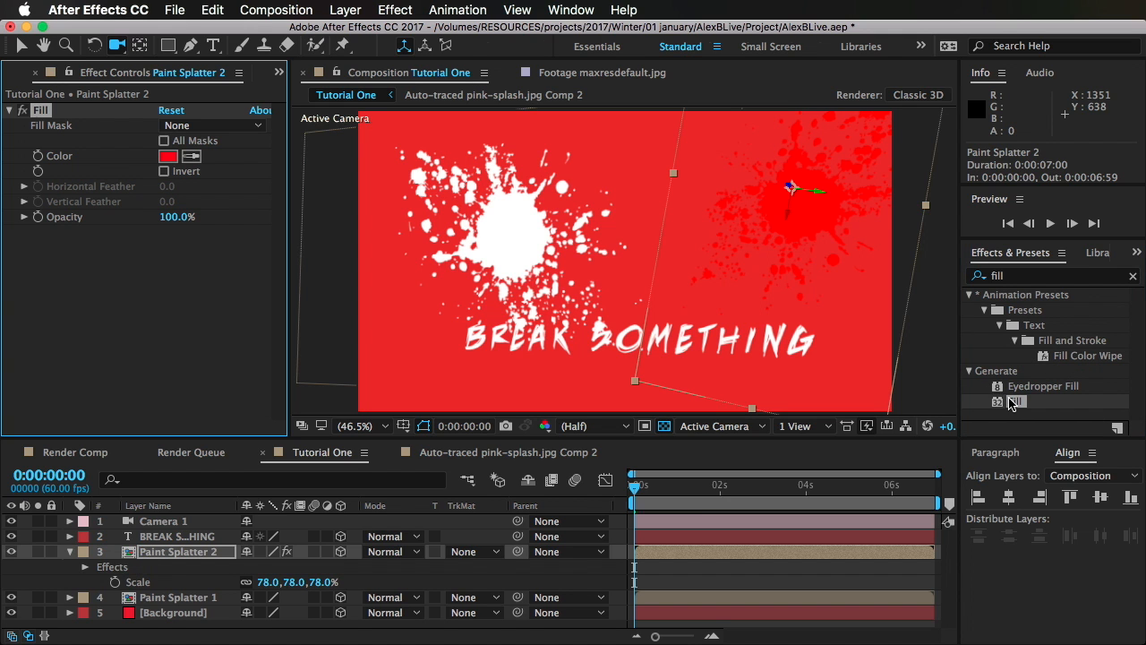
click(169, 159)
mouse_move(377, 615)
mouse_down()
mouse_move(414, 644)
mouse_move(250, 641)
mouse_move(209, 624)
mouse_move(214, 640)
mouse_move(358, 613)
mouse_move(400, 545)
mouse_move(401, 595)
mouse_move(369, 607)
mouse_move(390, 591)
mouse_move(397, 643)
mouse_move(160, 643)
mouse_up()
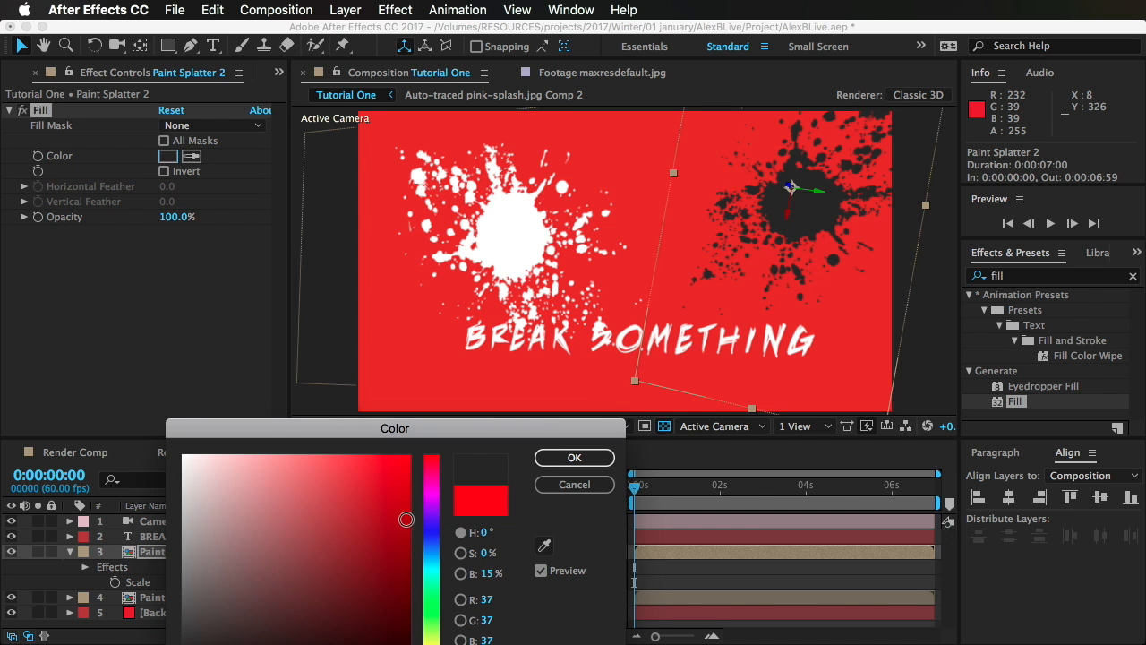
click(557, 460)
Step: Apply the Fill effect to Paint Splatter 1 and set its color to bright yellow, RGB 255, 247, 0
click(198, 597)
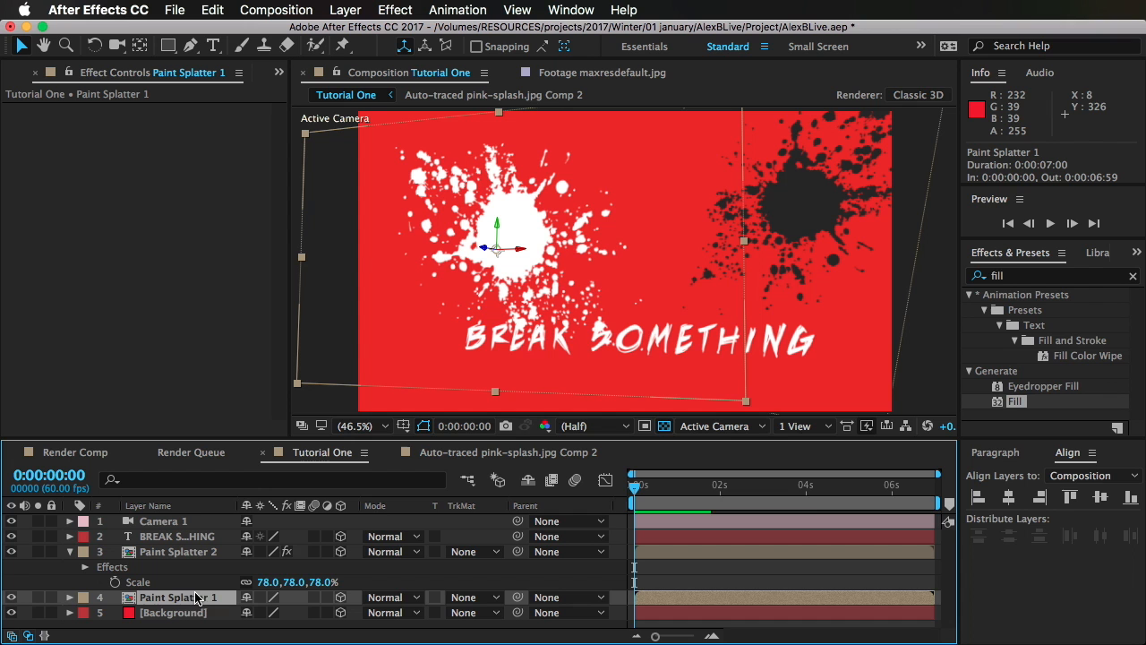
double_click(1014, 403)
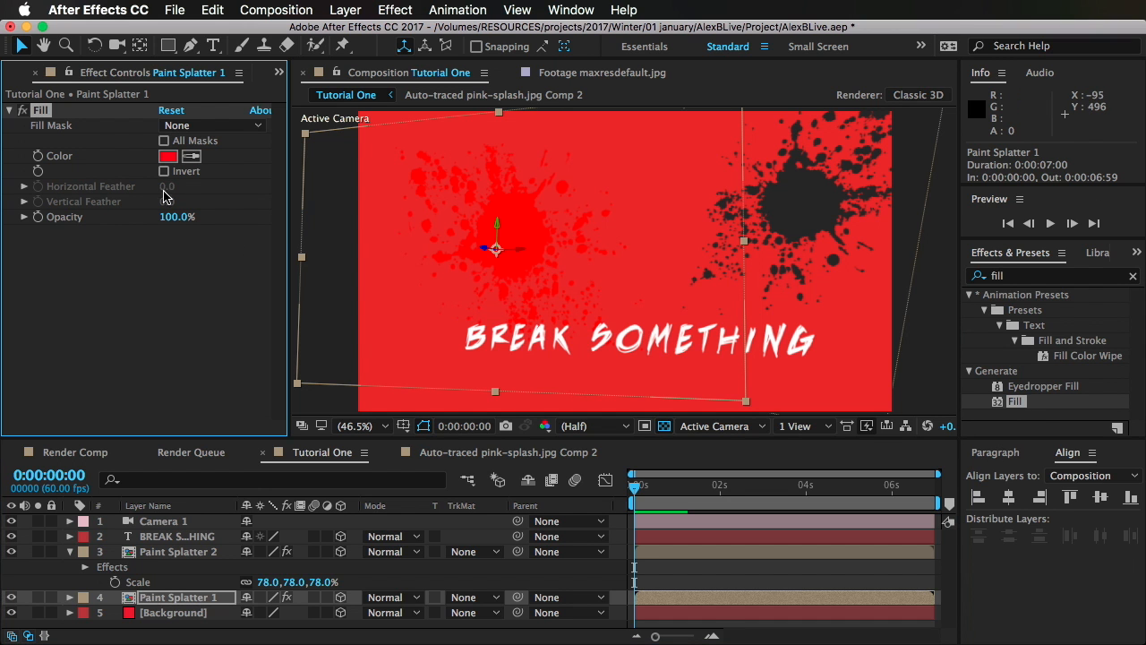
click(168, 156)
mouse_move(294, 566)
mouse_down()
mouse_move(299, 527)
mouse_move(343, 597)
mouse_move(134, 610)
mouse_move(135, 644)
mouse_move(411, 455)
mouse_up()
click(433, 643)
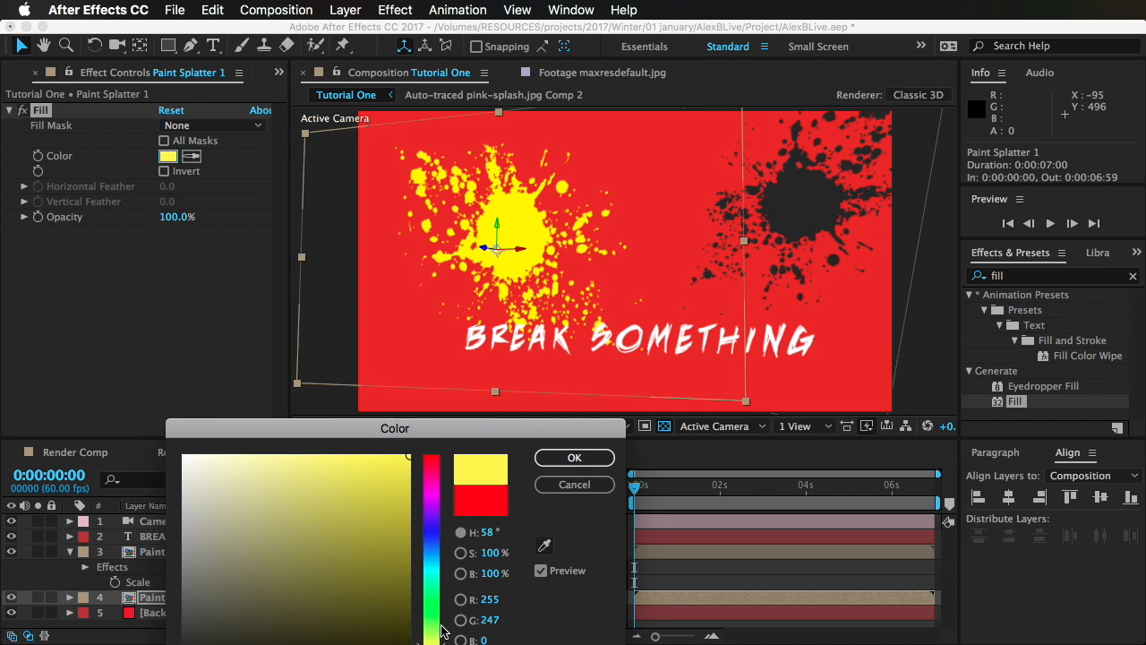
click(575, 458)
click(714, 576)
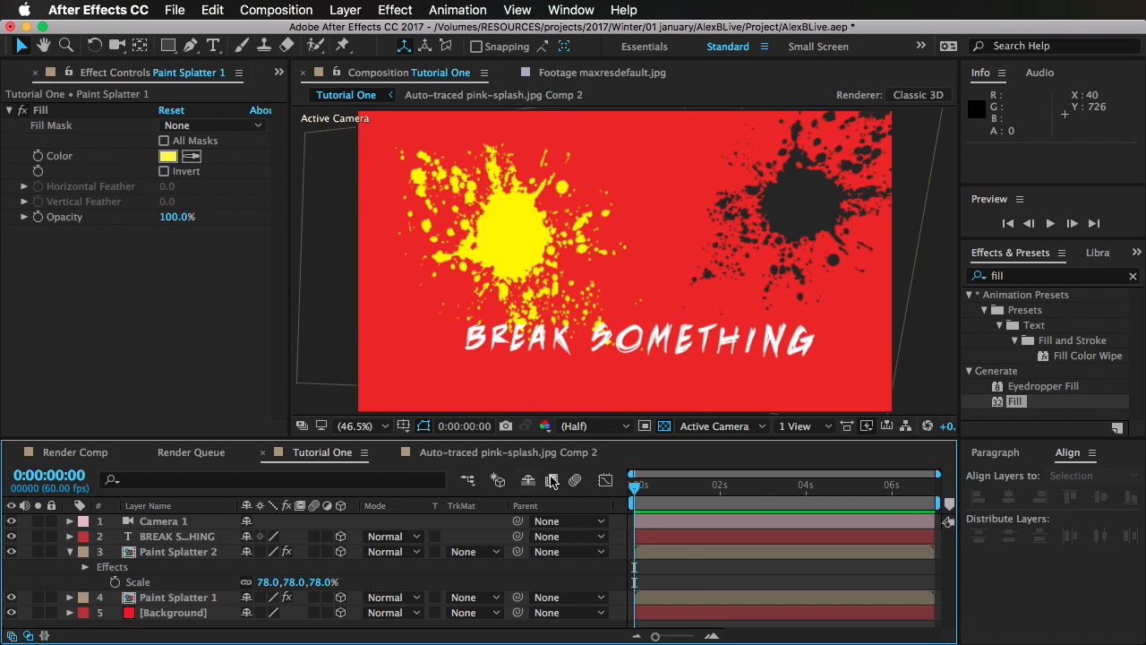
Step: Set Paint Splatter 2's scale to 100% and push the Background layer back to a Z position of about 1241.5
key(super+z)
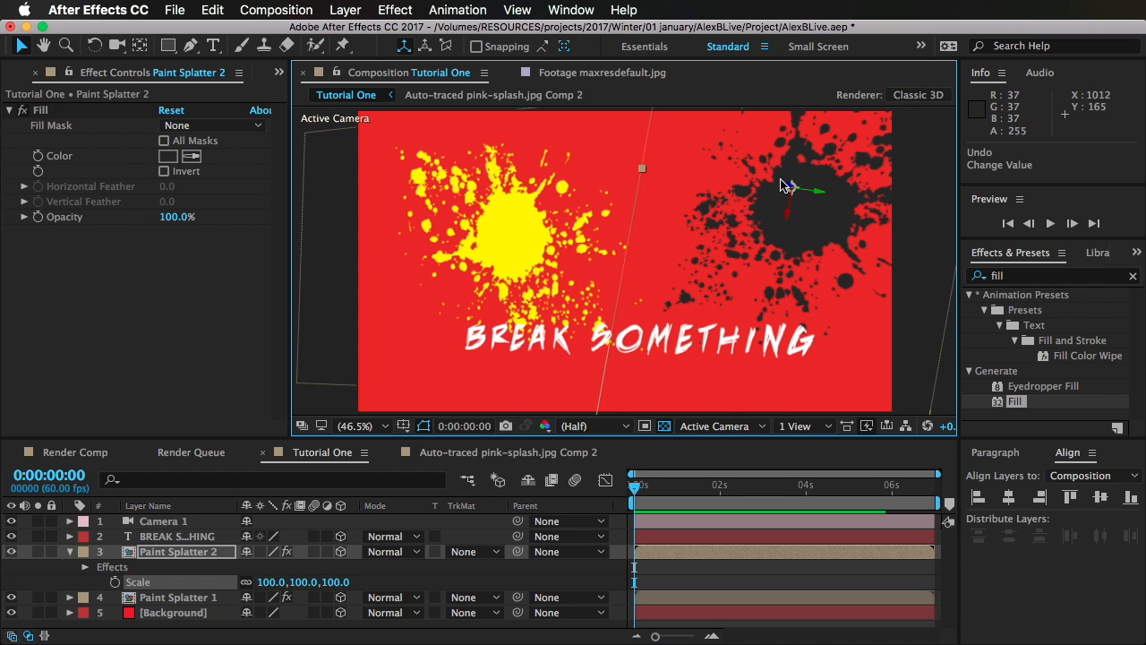
click(179, 613)
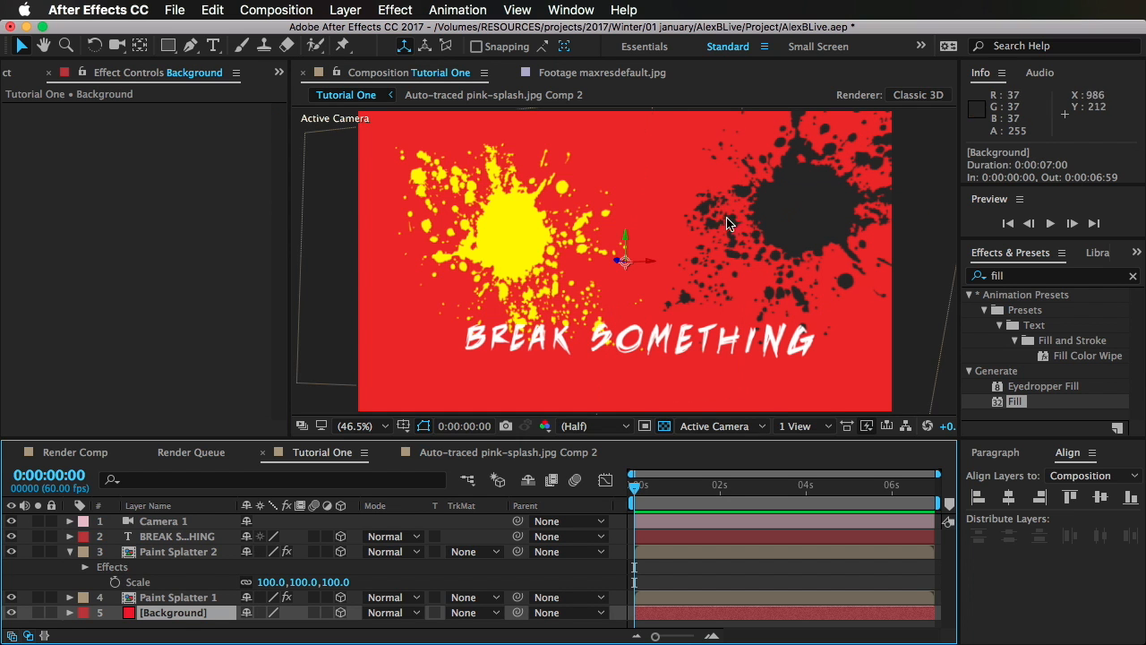
drag(618, 263, 1139, 307)
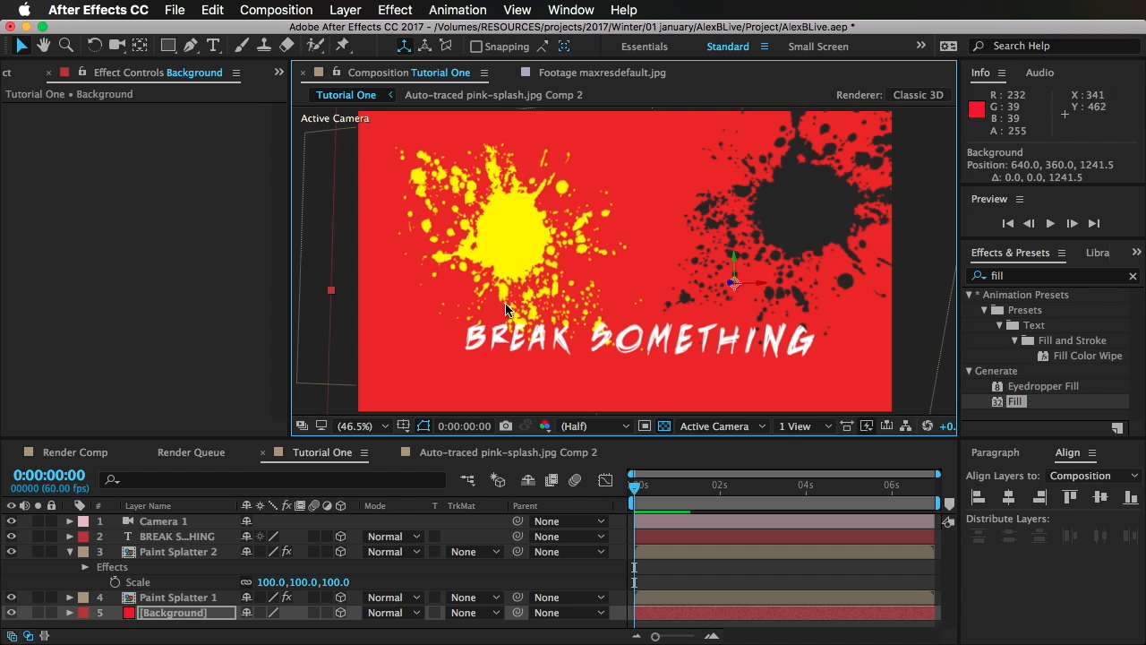
Step: Move Paint Splatter 1 forward to about Z -269.6 and Paint Splatter 2 back to about Z 170.2, and orbit Camera 1 around the spaced layers
click(174, 599)
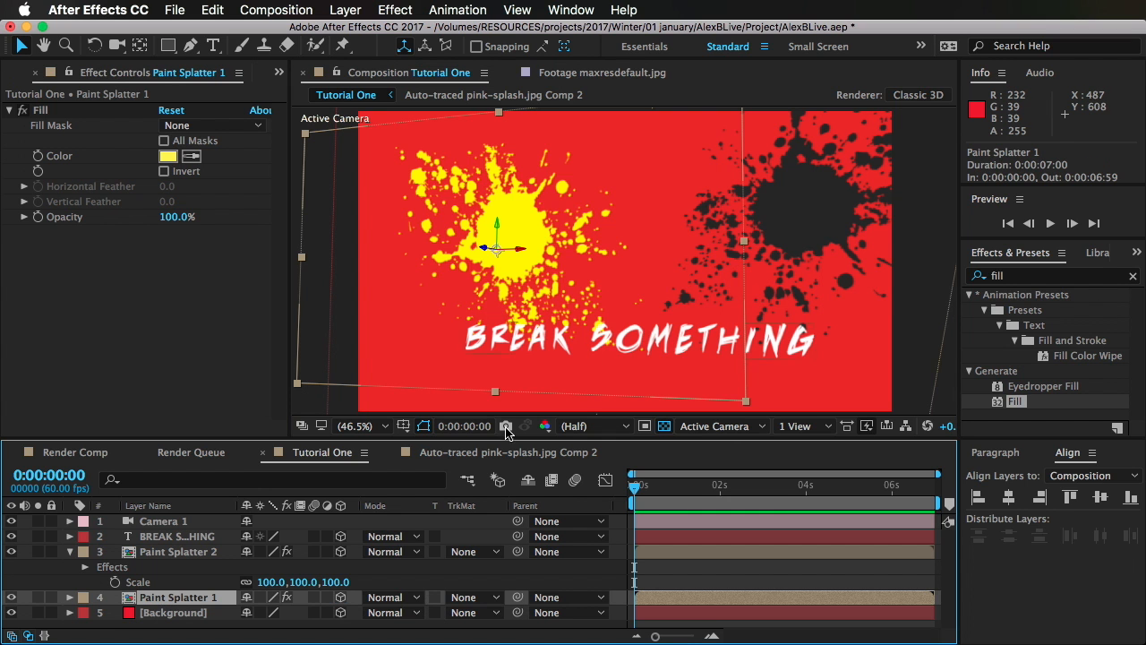
mouse_move(483, 246)
mouse_down()
mouse_move(262, 257)
mouse_move(381, 235)
mouse_up()
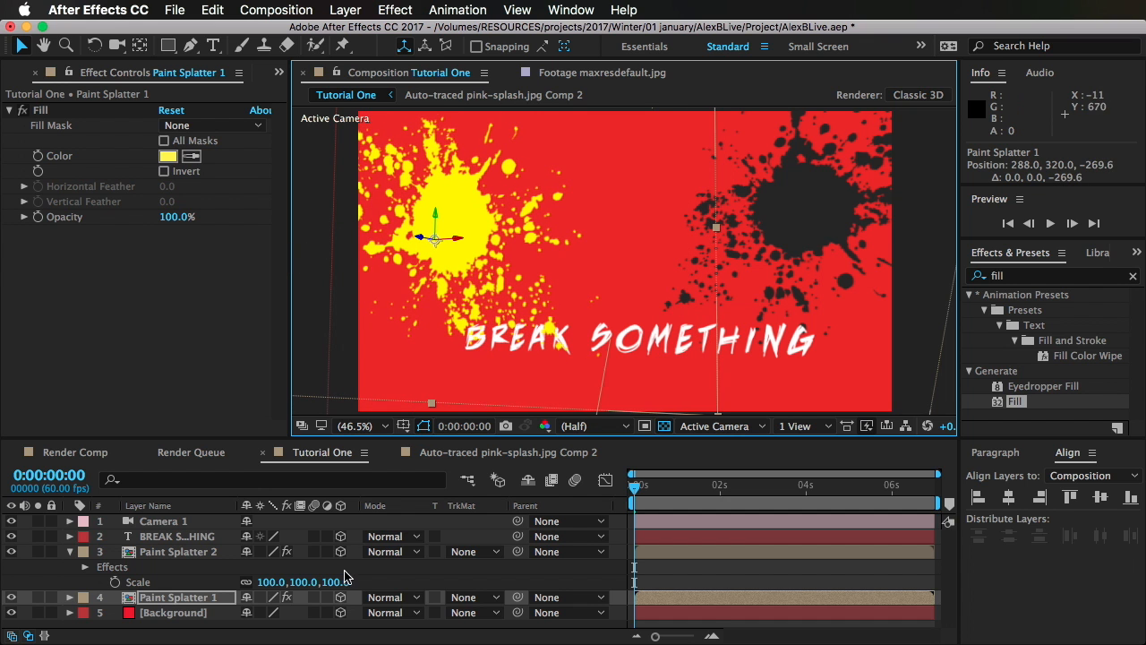
click(206, 552)
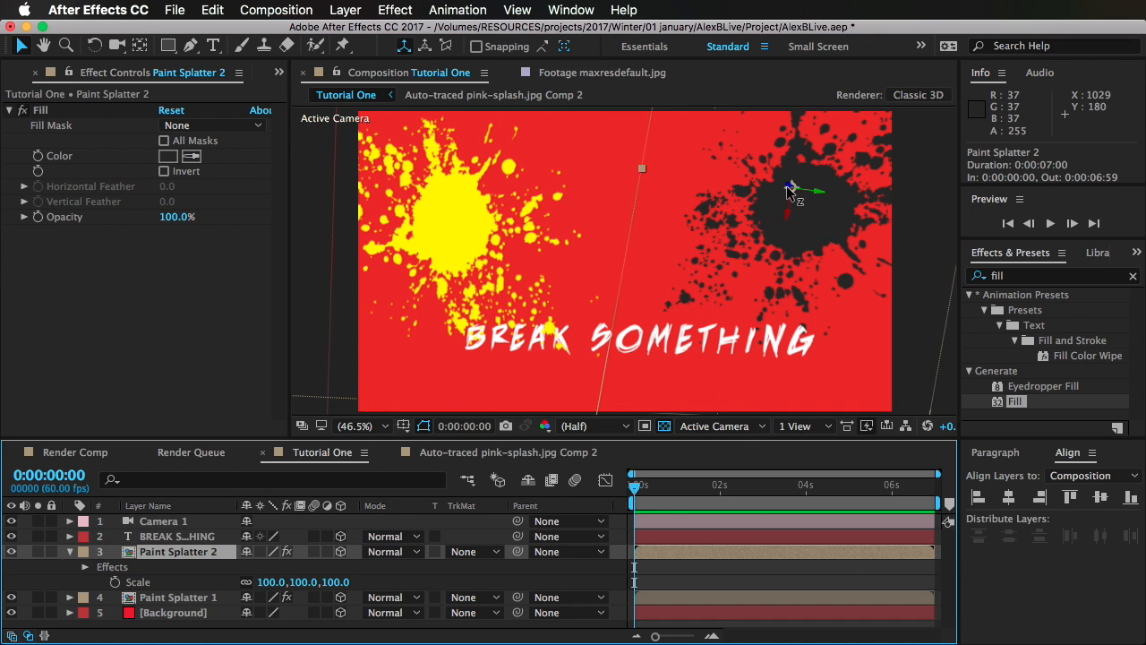
mouse_move(788, 191)
mouse_down()
mouse_move(883, 188)
mouse_move(873, 189)
mouse_up()
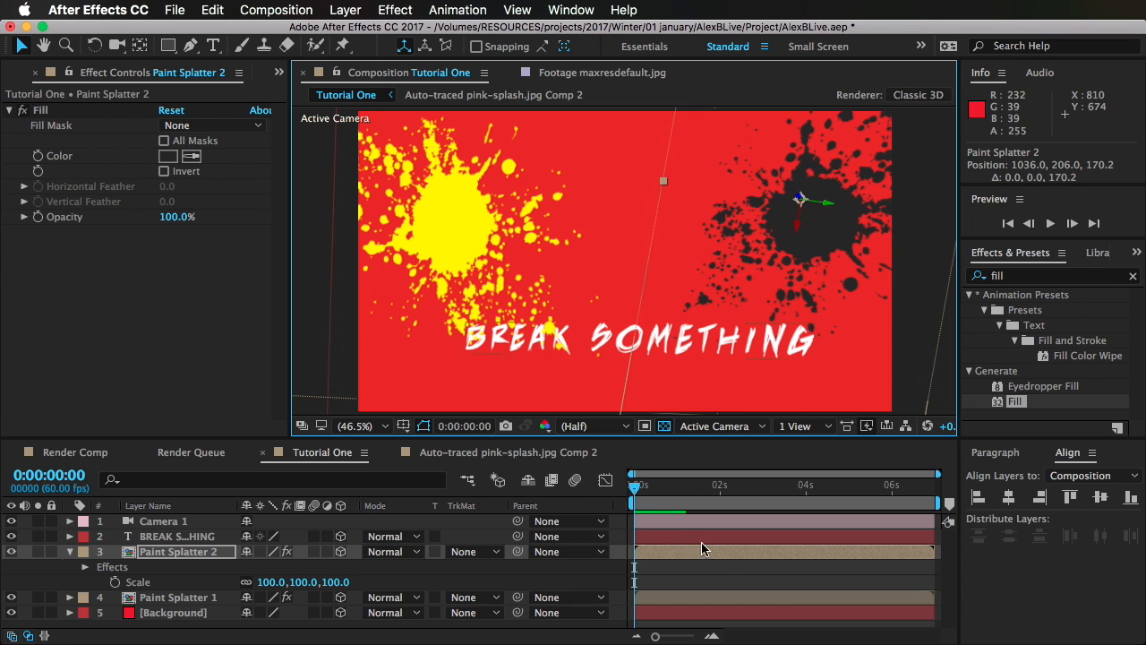
click(704, 575)
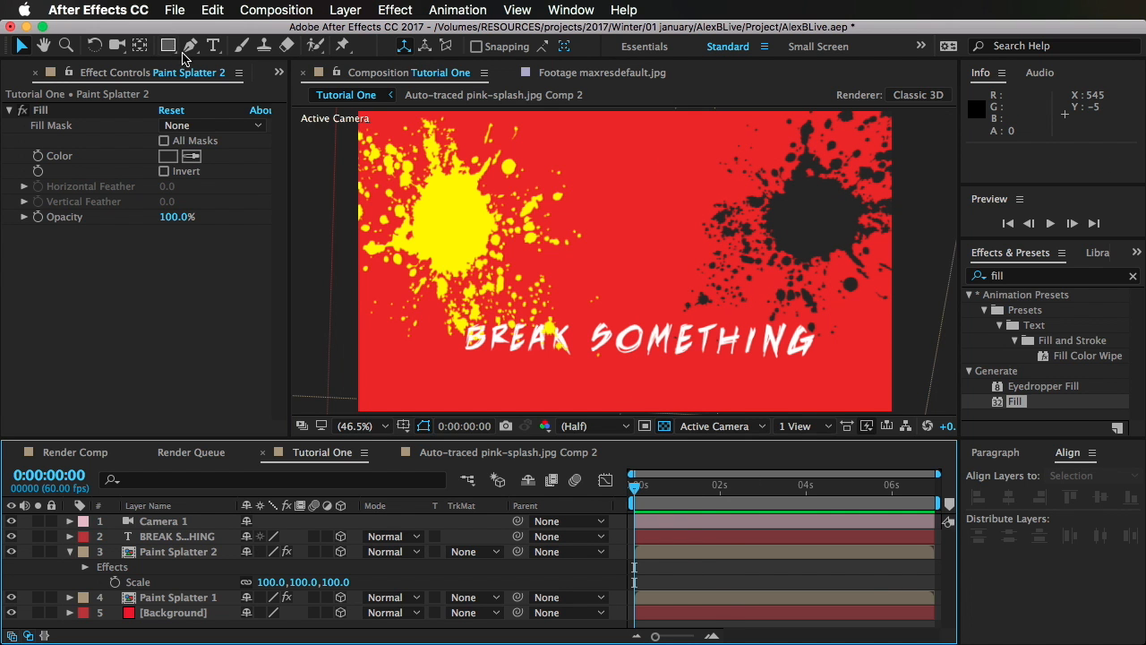
click(116, 45)
drag(614, 294, 436, 445)
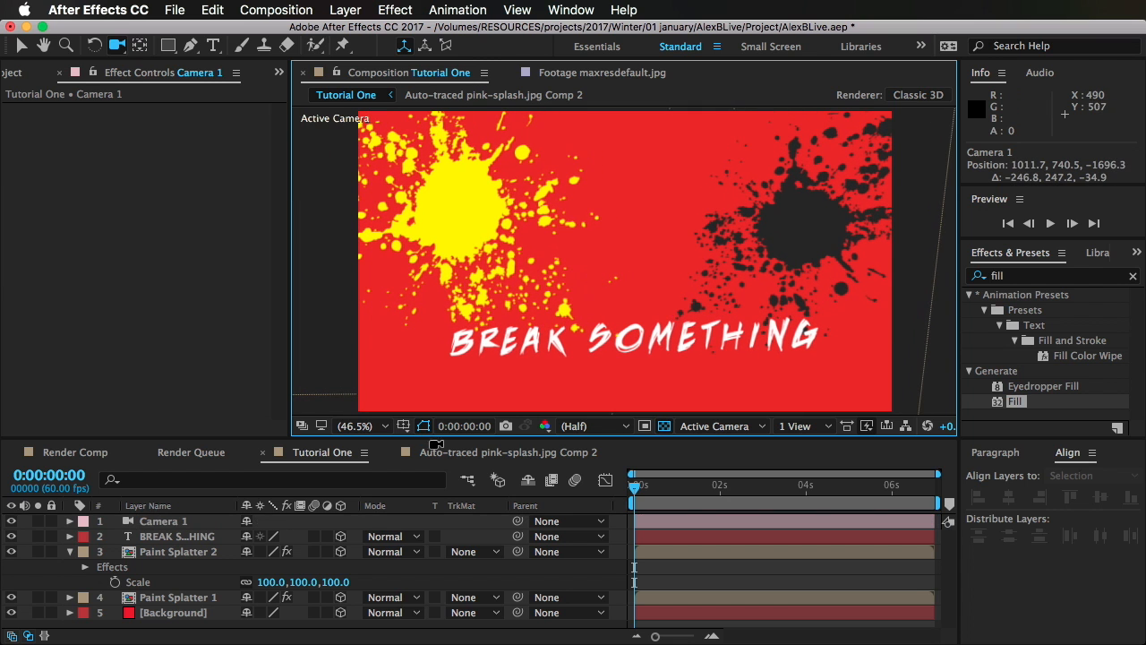
Step: Keyframe Paint Splatter 2's scale from 100% at the first frame to 95% at 0:00:06:59
click(208, 551)
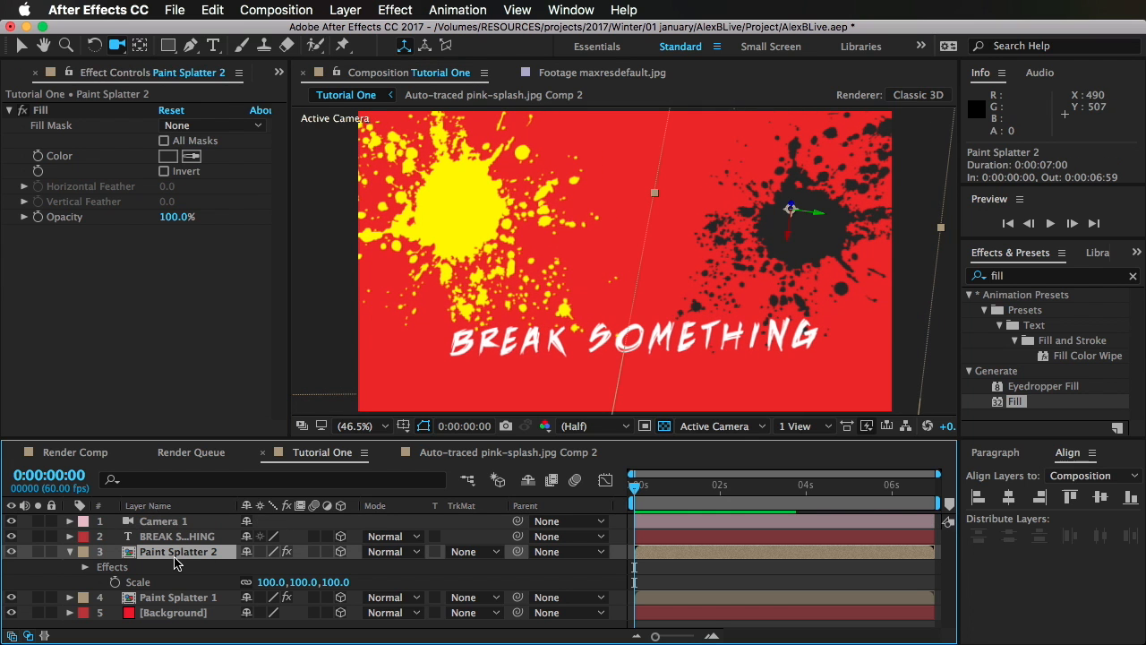
click(114, 582)
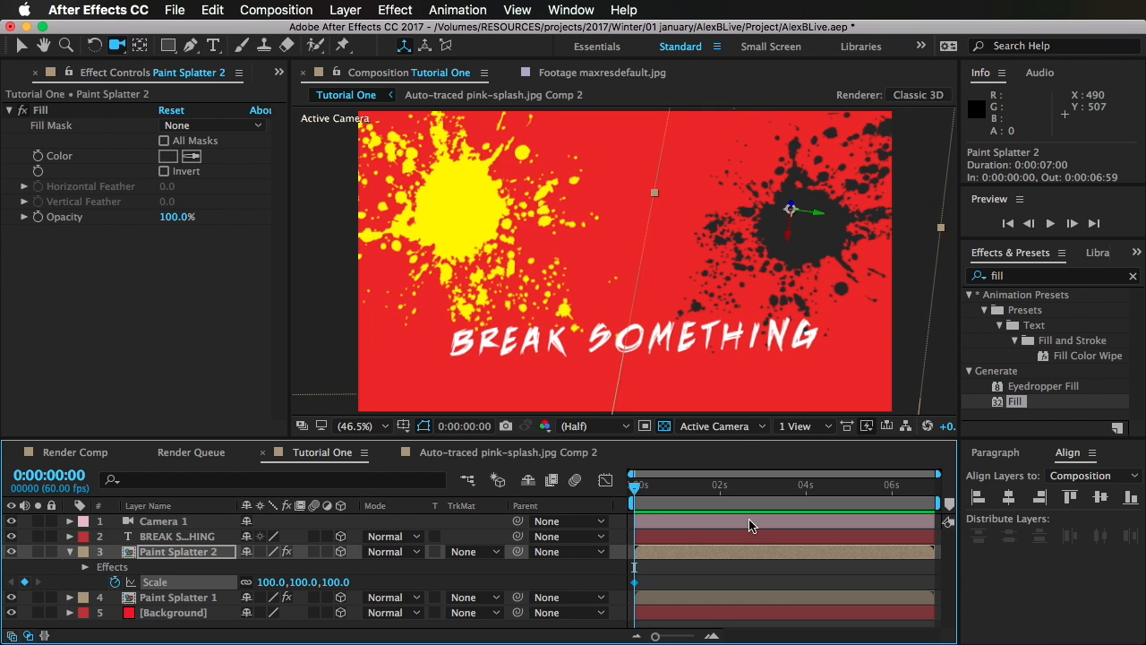
drag(788, 484, 980, 504)
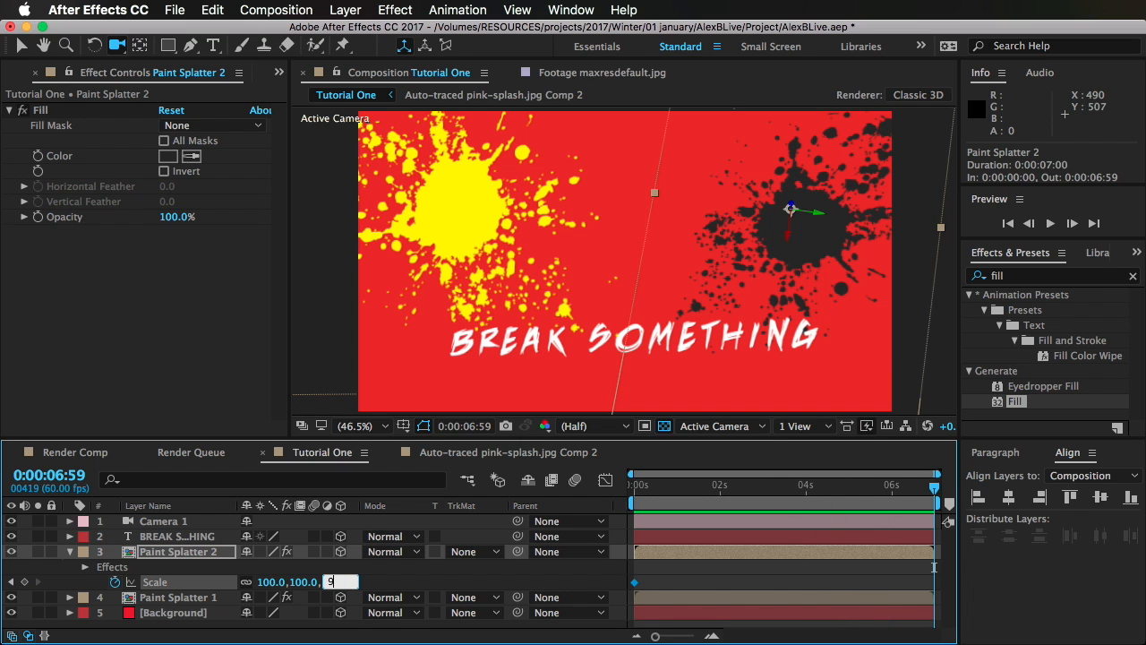
key(Return)
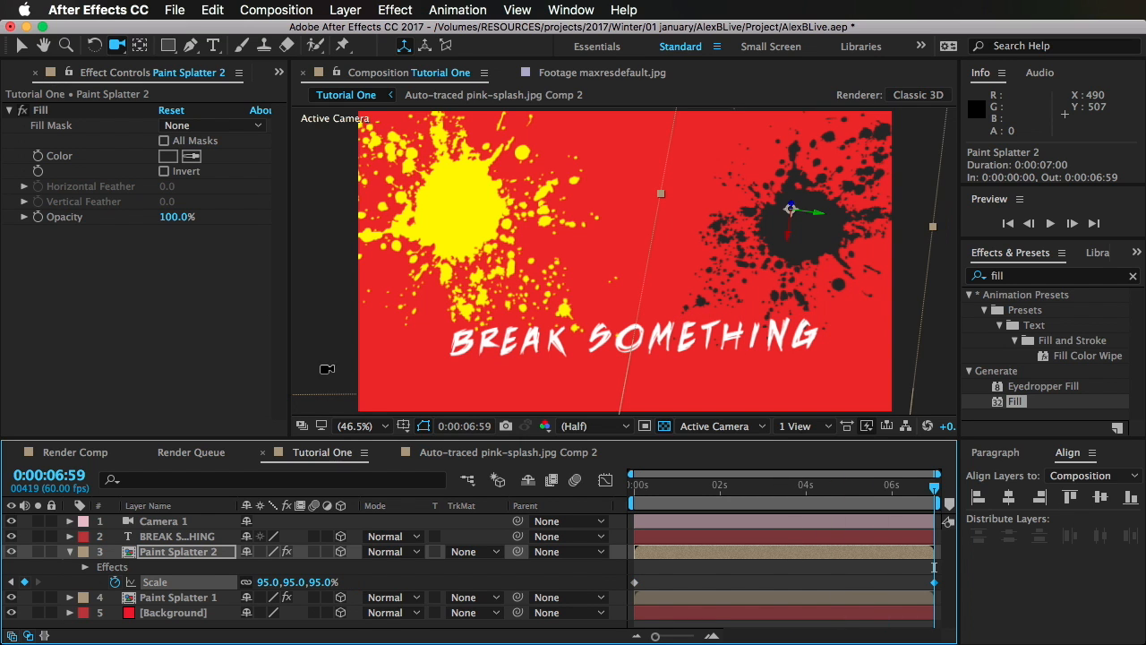
Step: Keyframe Paint Splatter 1's scale from 100% at the first frame to 86% at 0:00:06:59
click(212, 598)
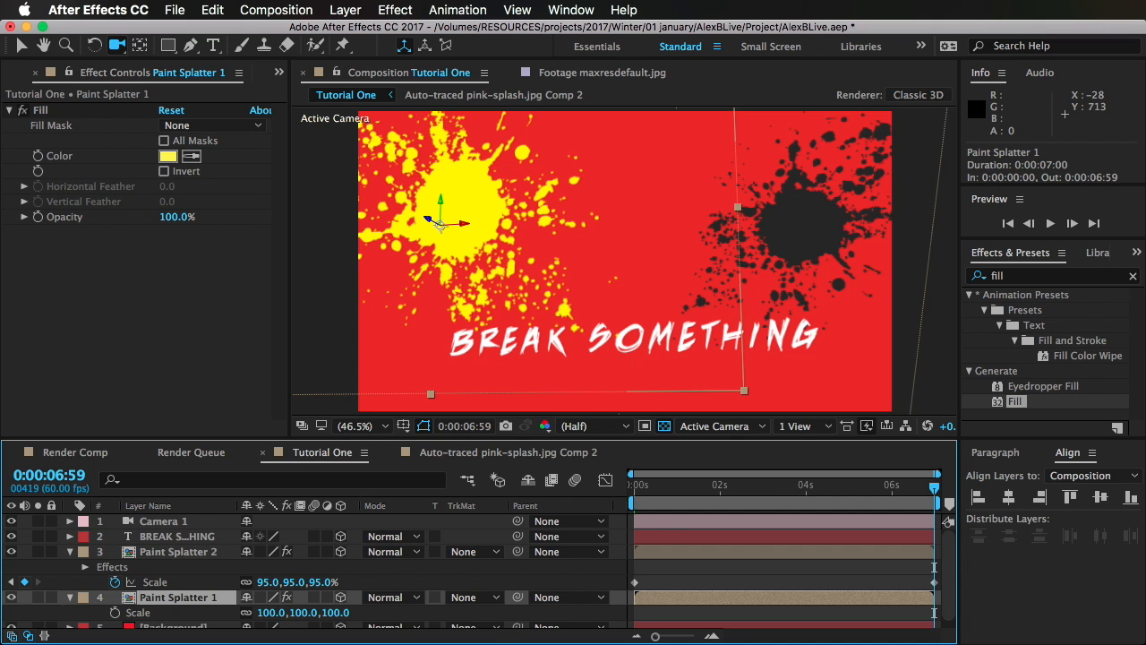
drag(659, 490, 547, 492)
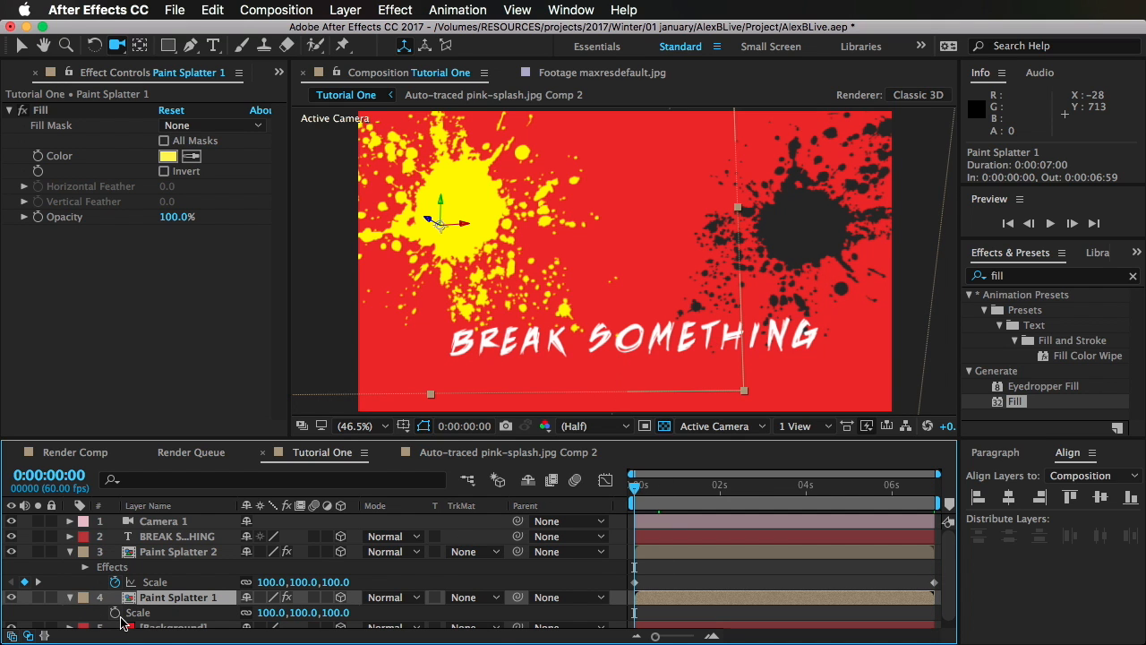
key(s)
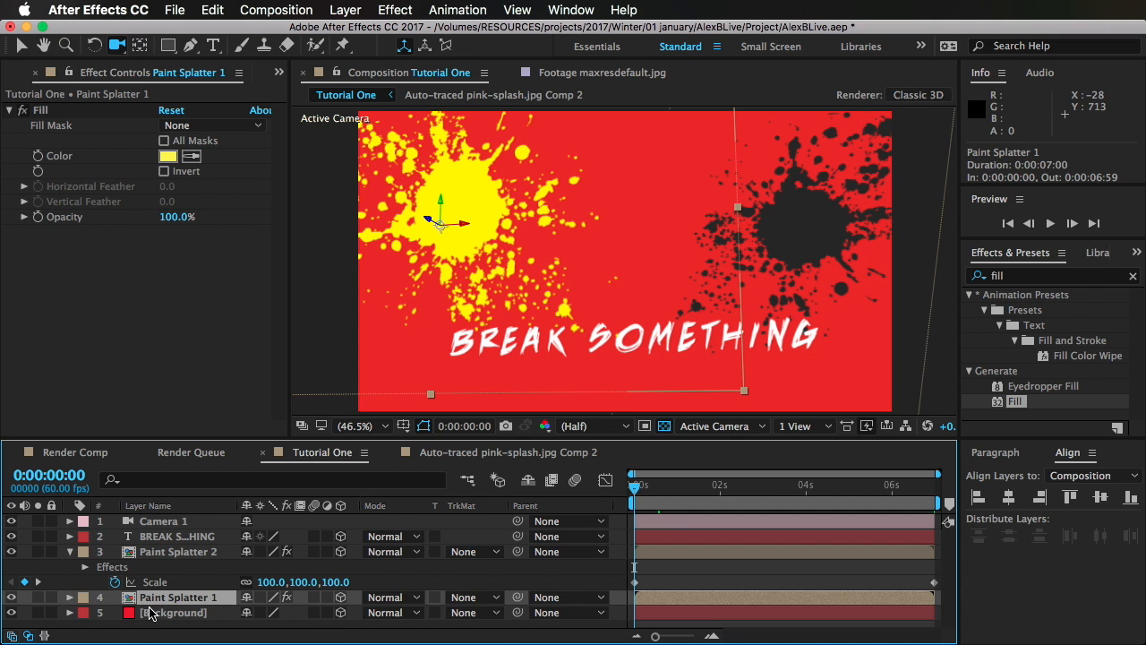
key(s)
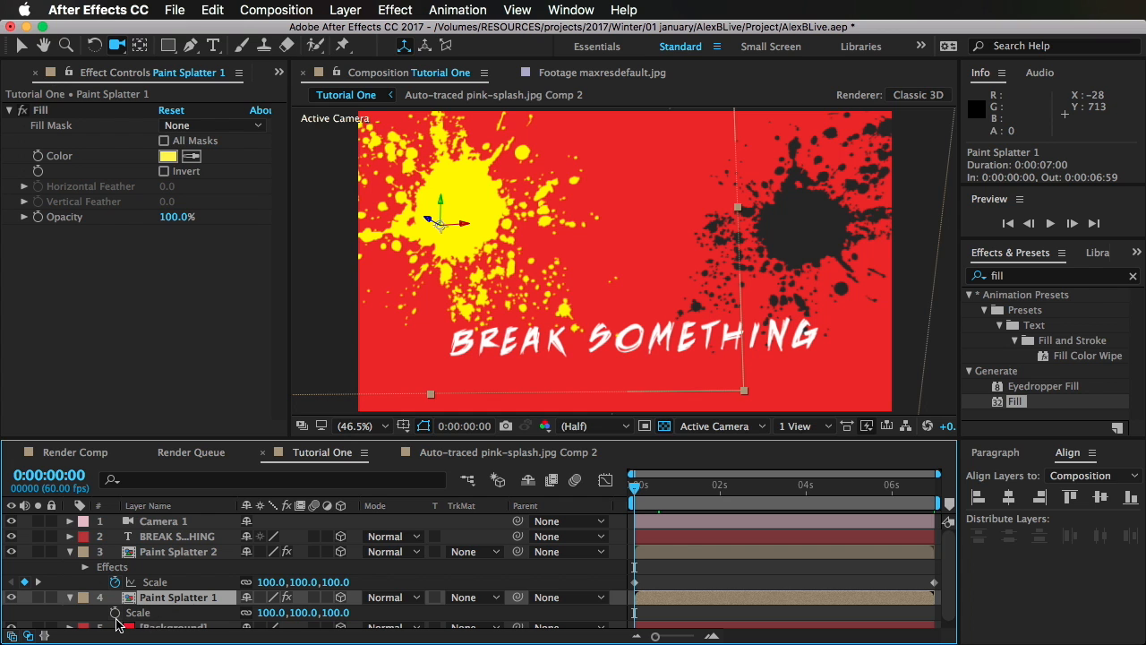
click(116, 614)
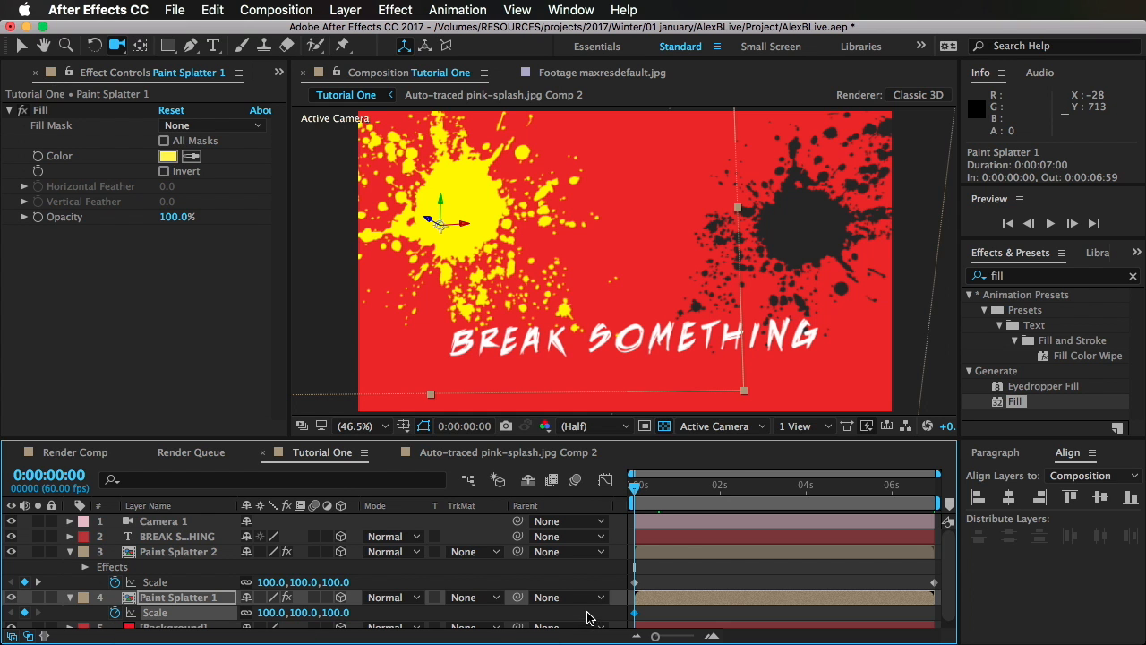
drag(701, 500, 1142, 507)
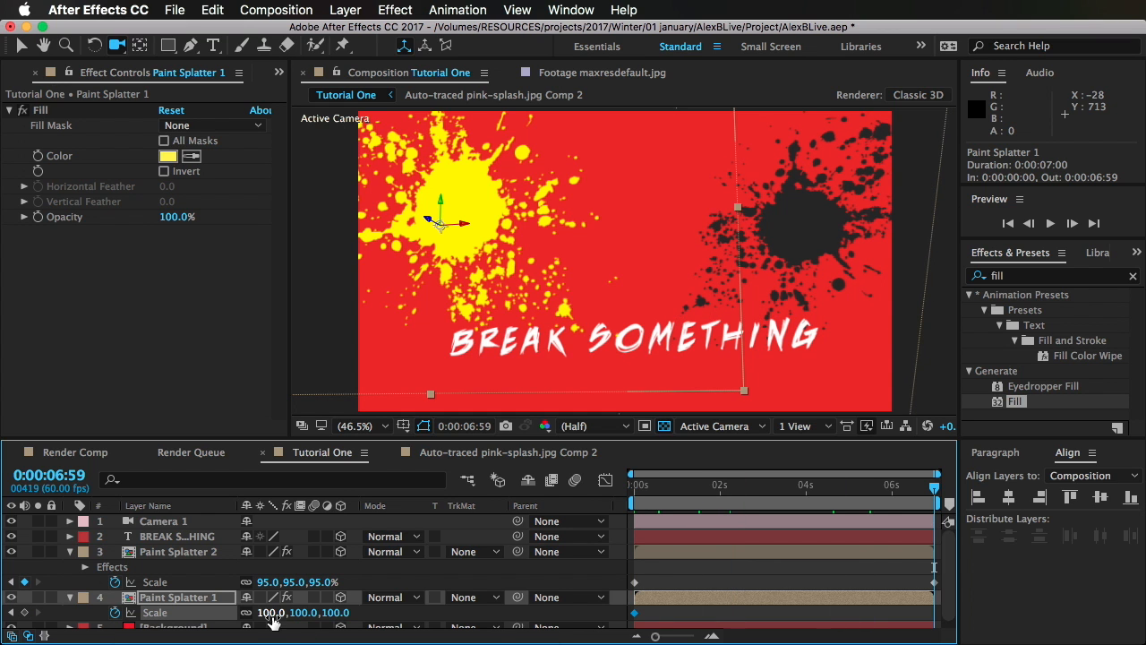
drag(270, 615, 264, 624)
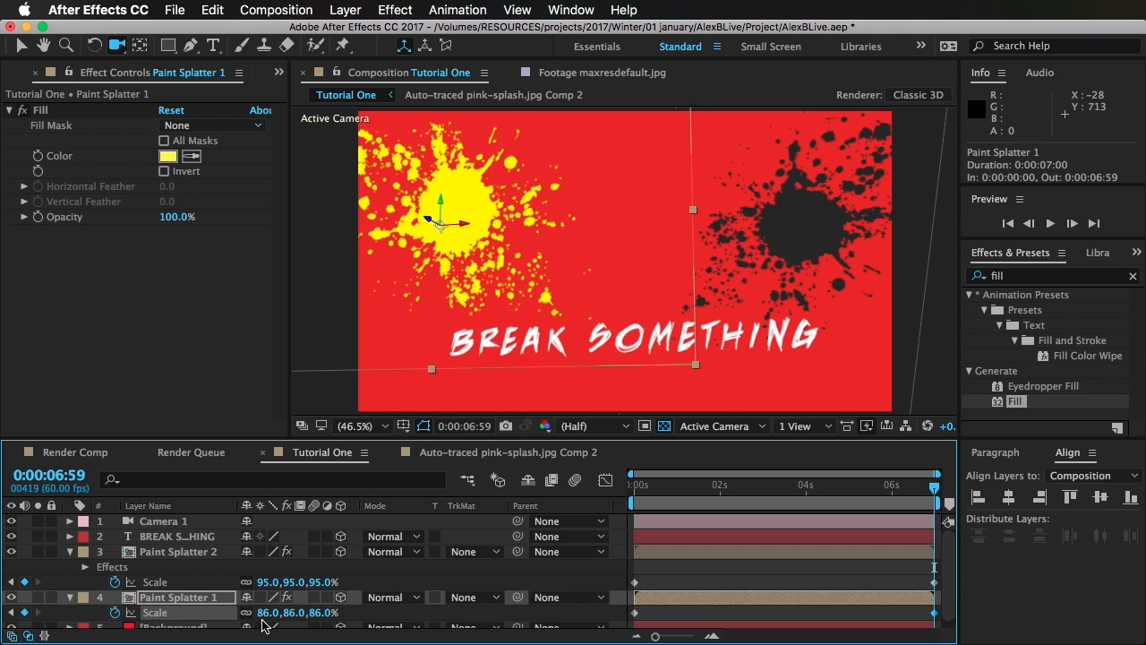
Step: Scrub through the splatter animation to about 0:00:02:50 and orbit Camera 1 to a position of about 739.8, 460, -1772.2
click(717, 597)
mouse_move(815, 508)
mouse_down()
mouse_move(831, 507)
mouse_move(629, 519)
mouse_up()
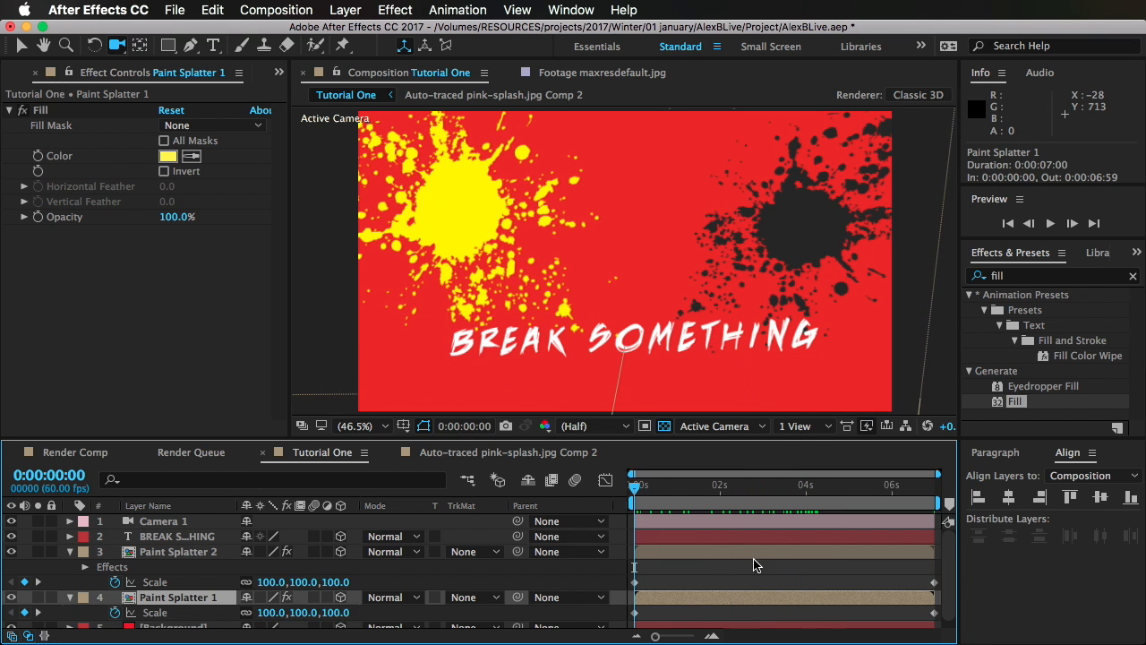
click(753, 563)
click(737, 507)
drag(737, 511, 756, 508)
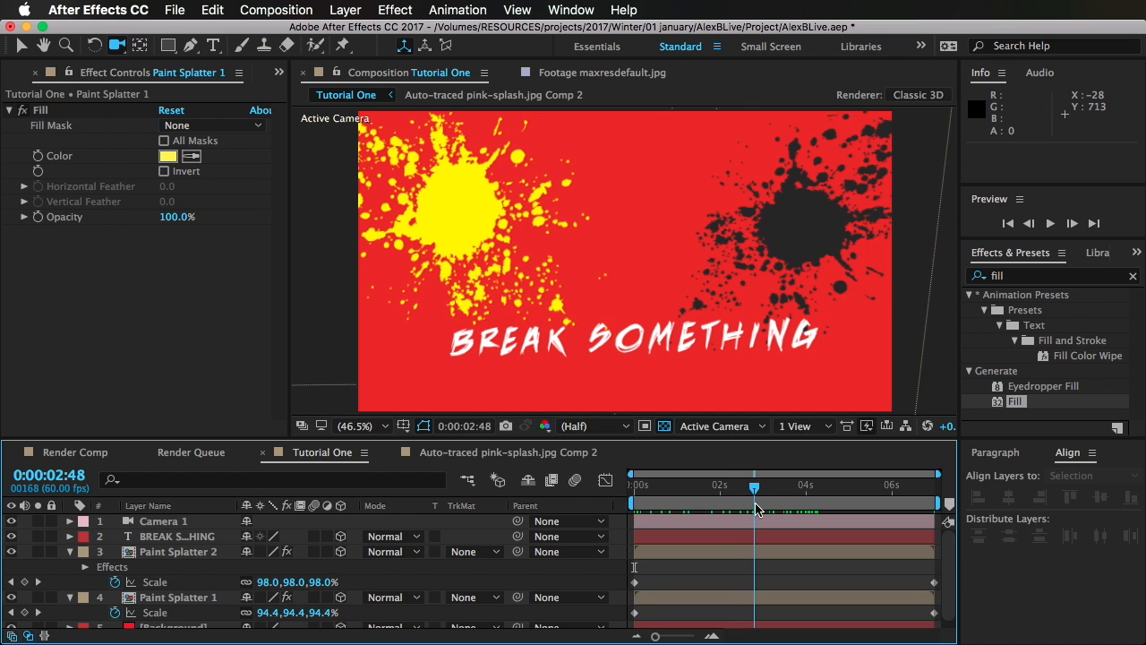
click(167, 529)
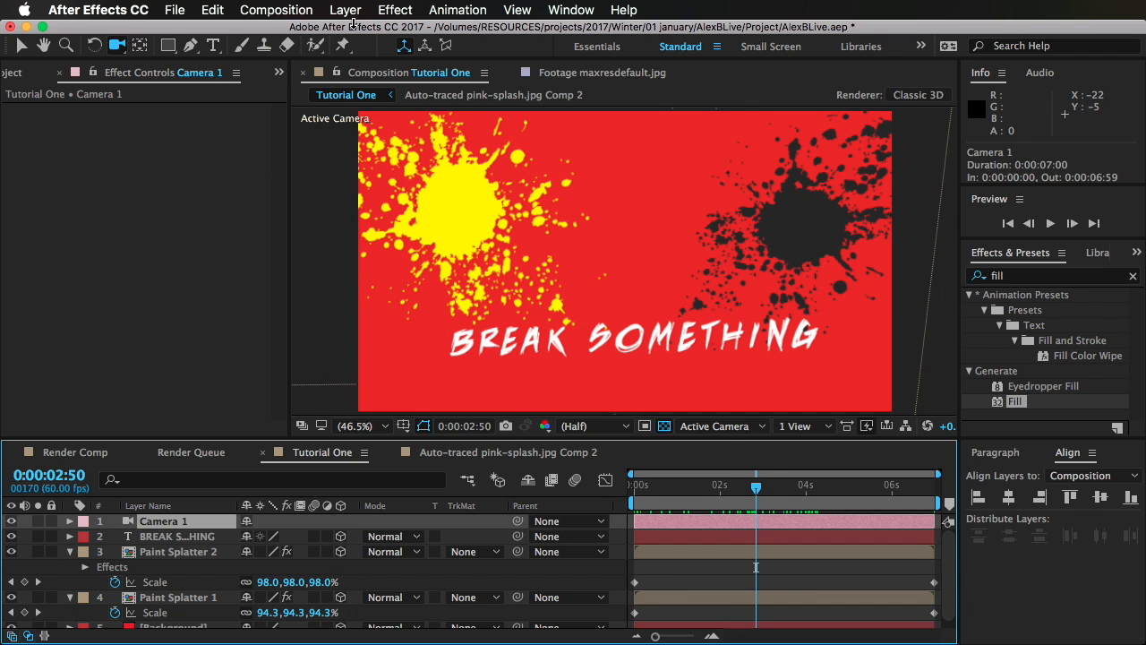
drag(535, 292, 544, 315)
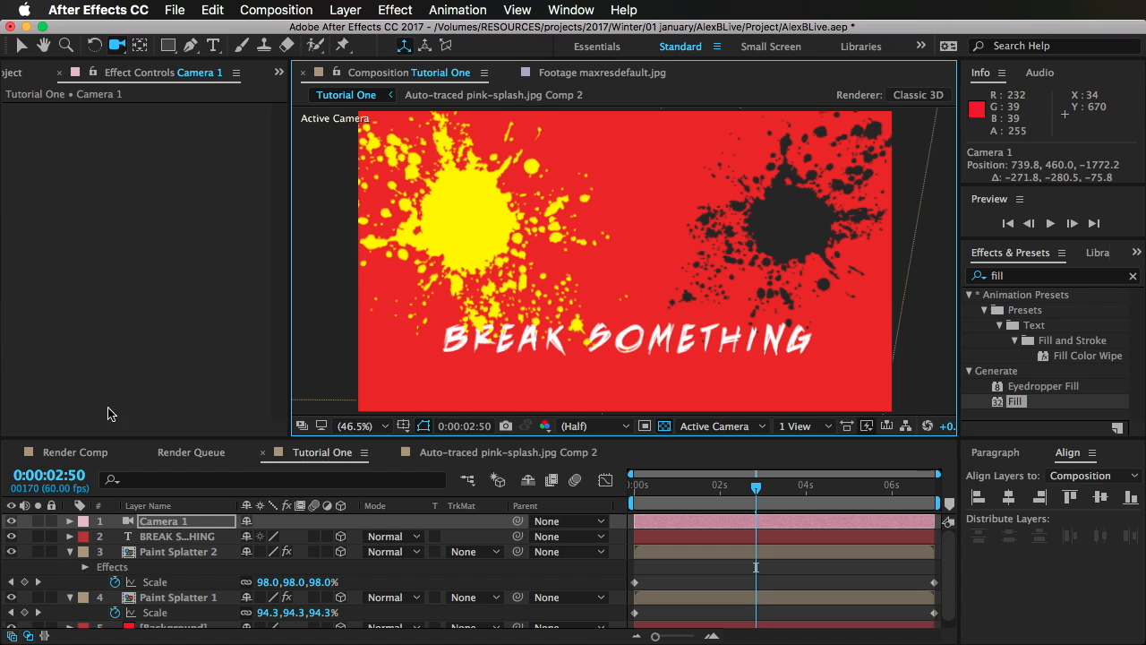
Step: Add the project footage maxresdefault.jpg to the Tutorial One composition as the topmost layer
click(22, 89)
click(16, 75)
click(63, 235)
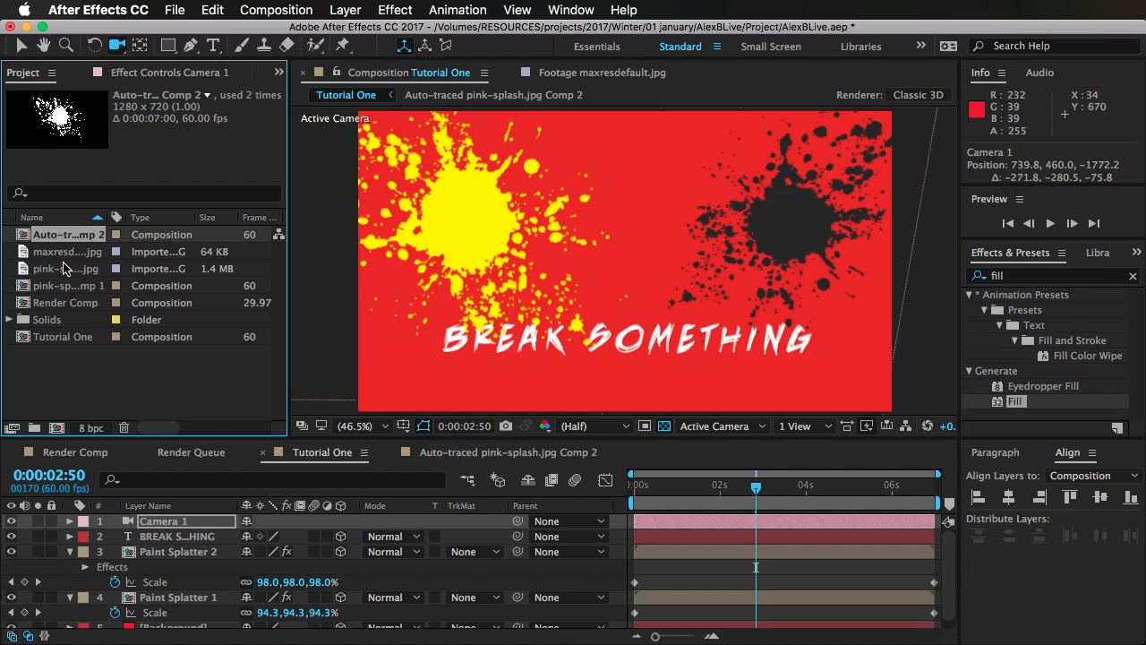
click(70, 283)
click(75, 268)
click(73, 254)
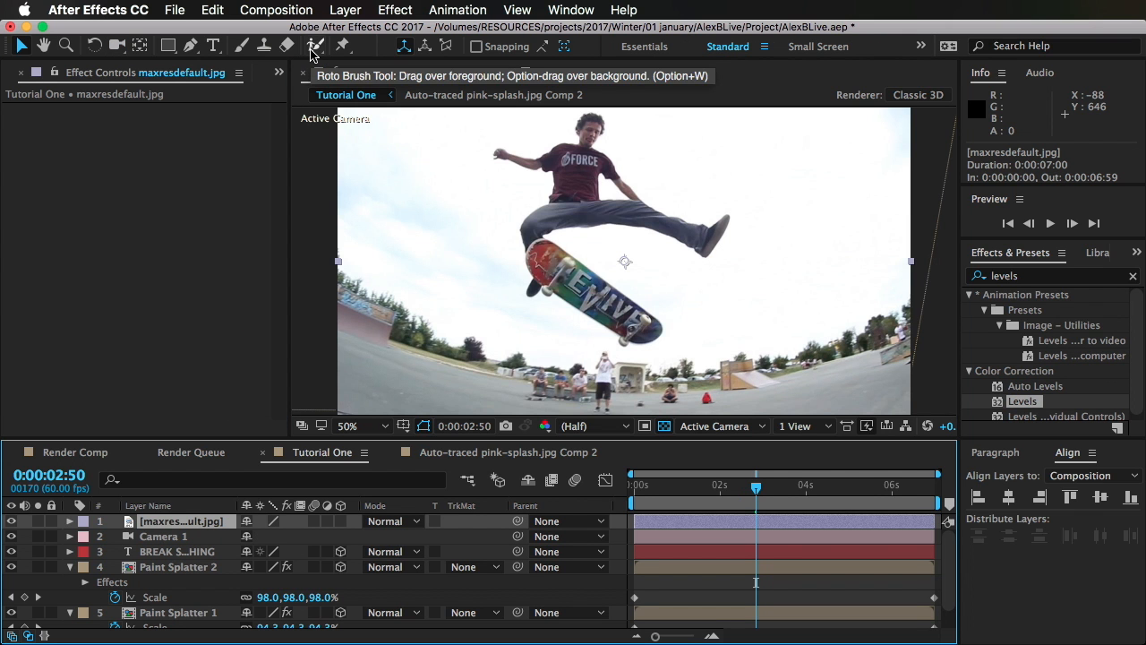
Step: Open the maxresdefault.jpg layer and mark the skateboard and the skater as foreground with the Roto Brush
click(313, 46)
double_click(223, 528)
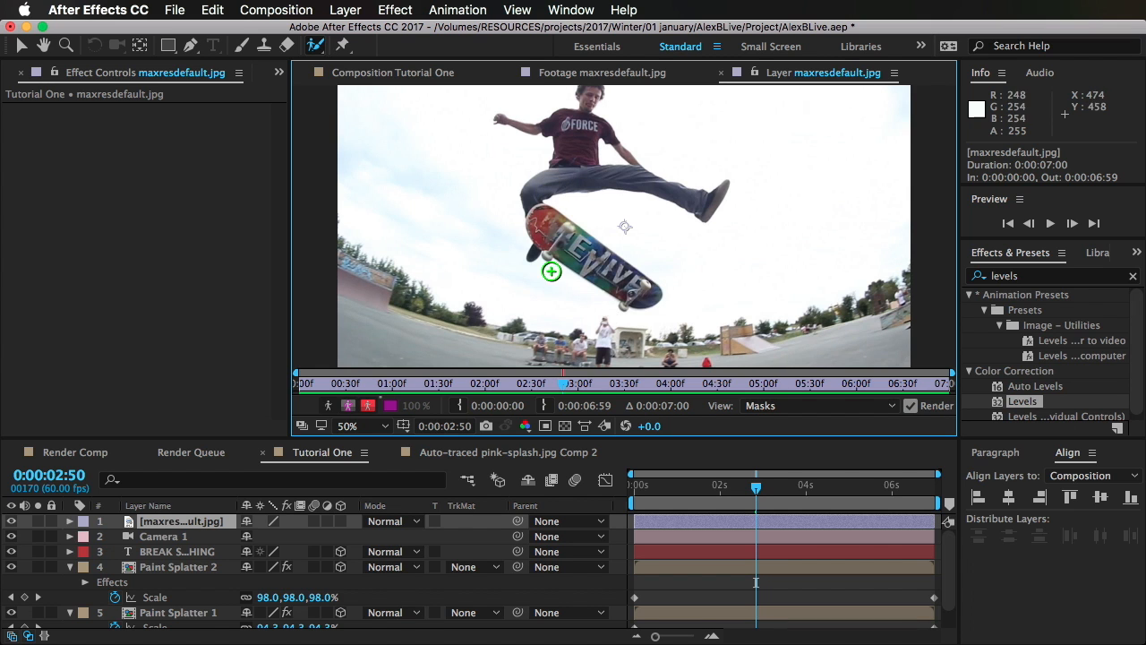
drag(542, 224, 629, 283)
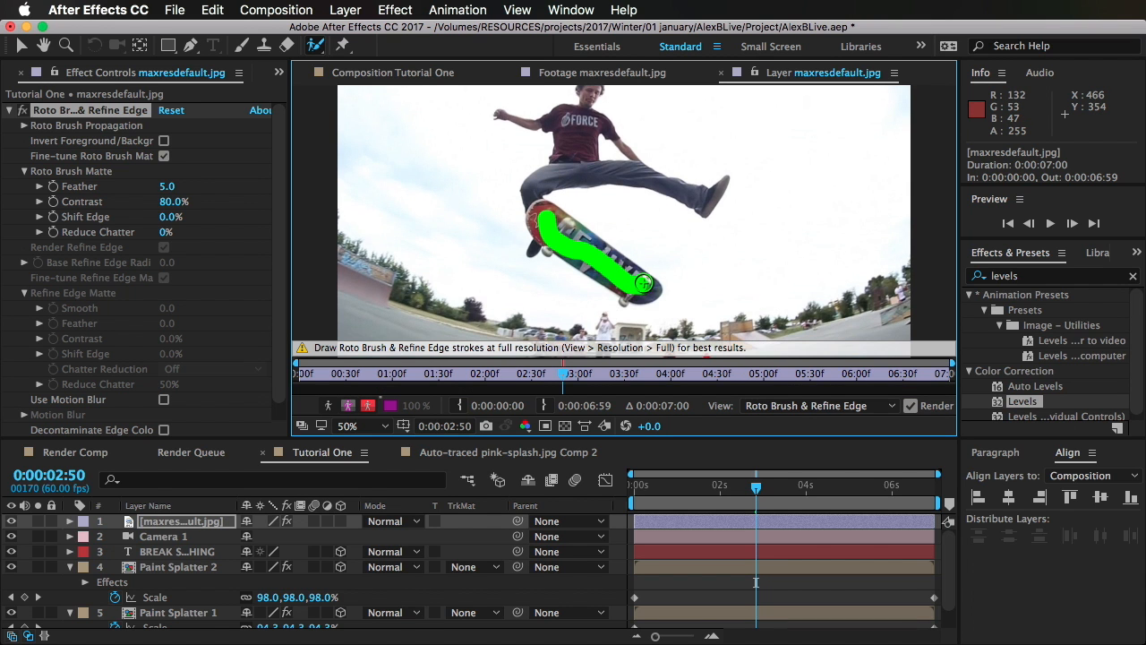
mouse_move(541, 244)
mouse_down()
mouse_move(539, 181)
mouse_move(567, 170)
mouse_move(646, 171)
mouse_move(716, 200)
mouse_up()
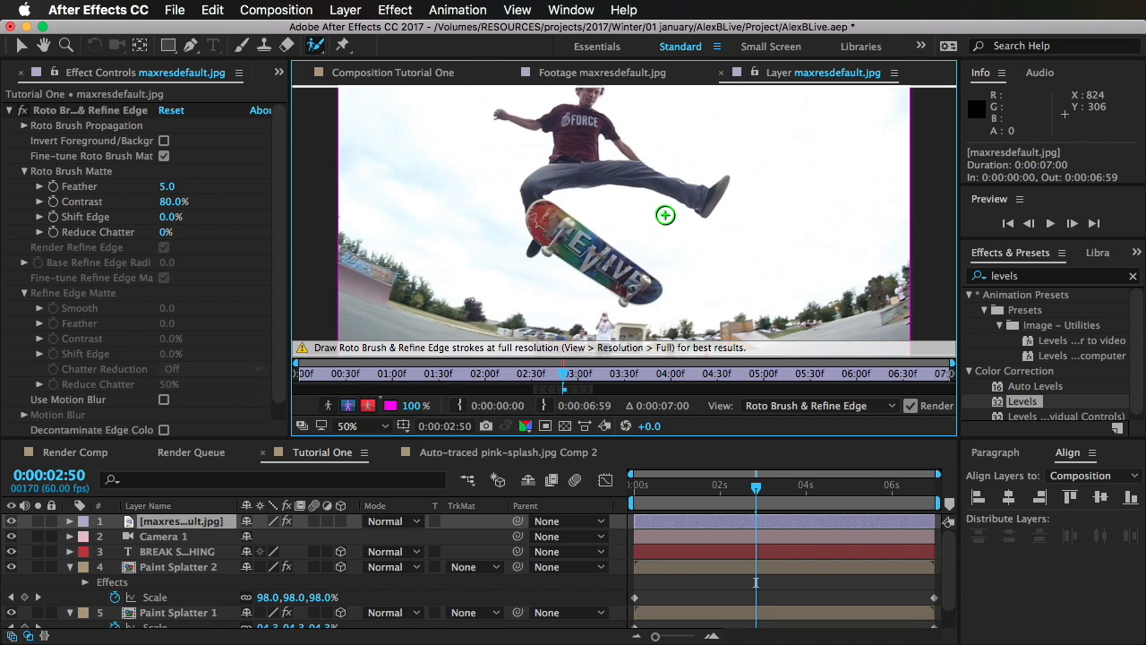
Step: Correct the Roto Brush selection around the gap between torso and forearm, excluding the background and keeping the arm
key(period)
drag(583, 226, 595, 357)
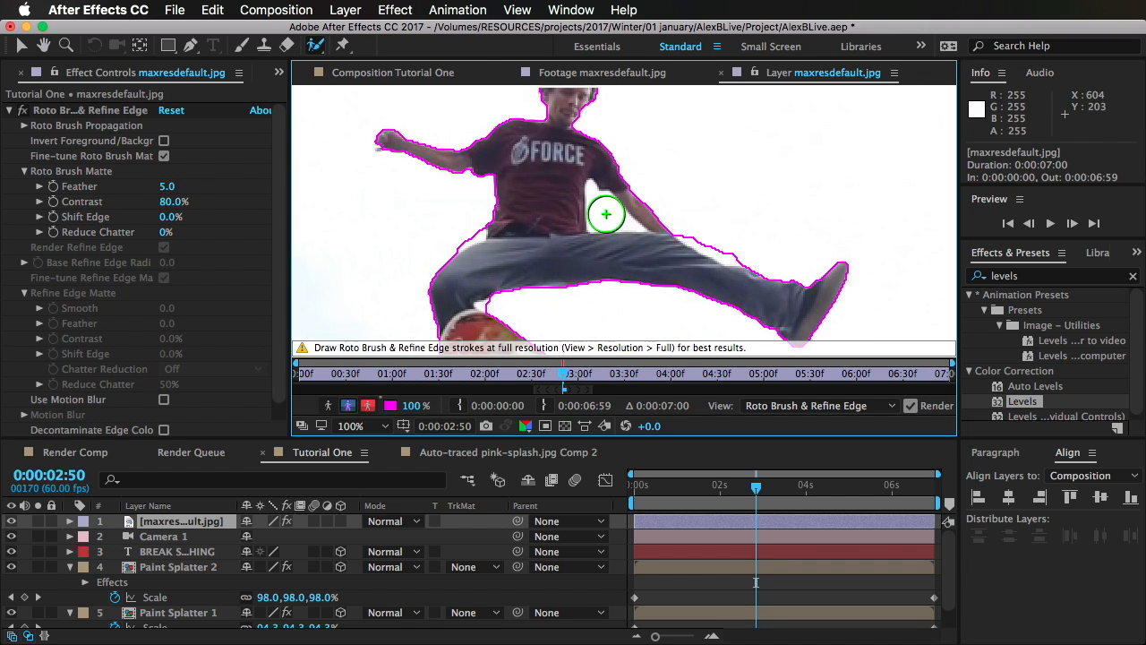
mouse_move(603, 212)
mouse_down()
mouse_move(669, 248)
mouse_move(686, 232)
mouse_move(757, 242)
mouse_move(724, 243)
mouse_move(674, 209)
mouse_move(689, 225)
mouse_move(706, 212)
mouse_up()
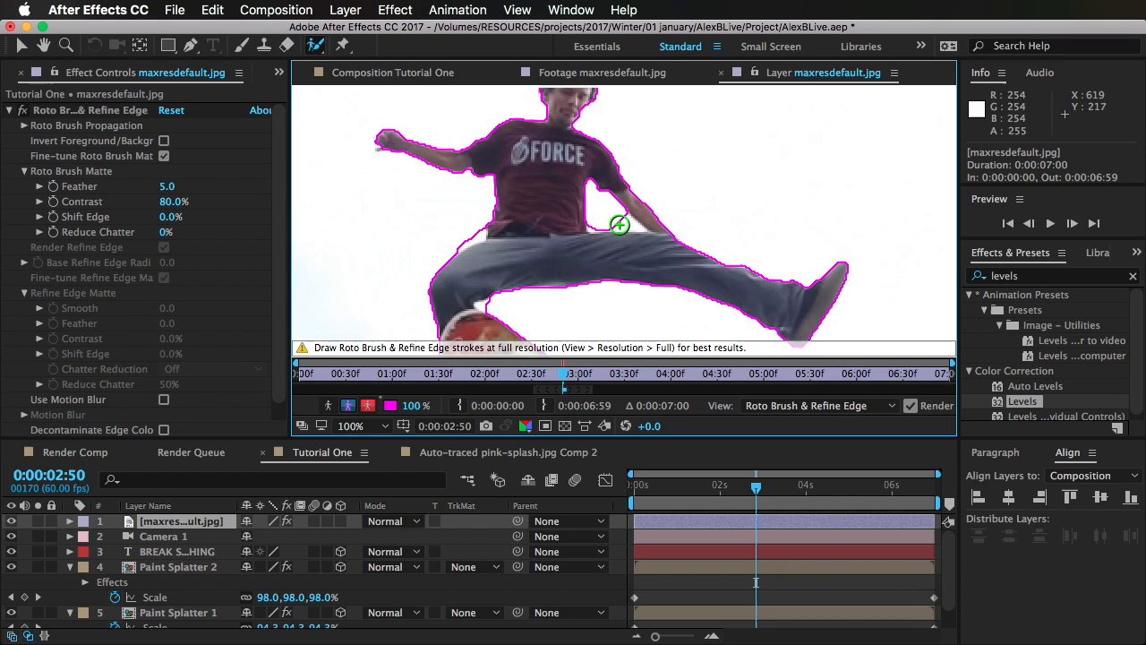
drag(634, 225, 596, 226)
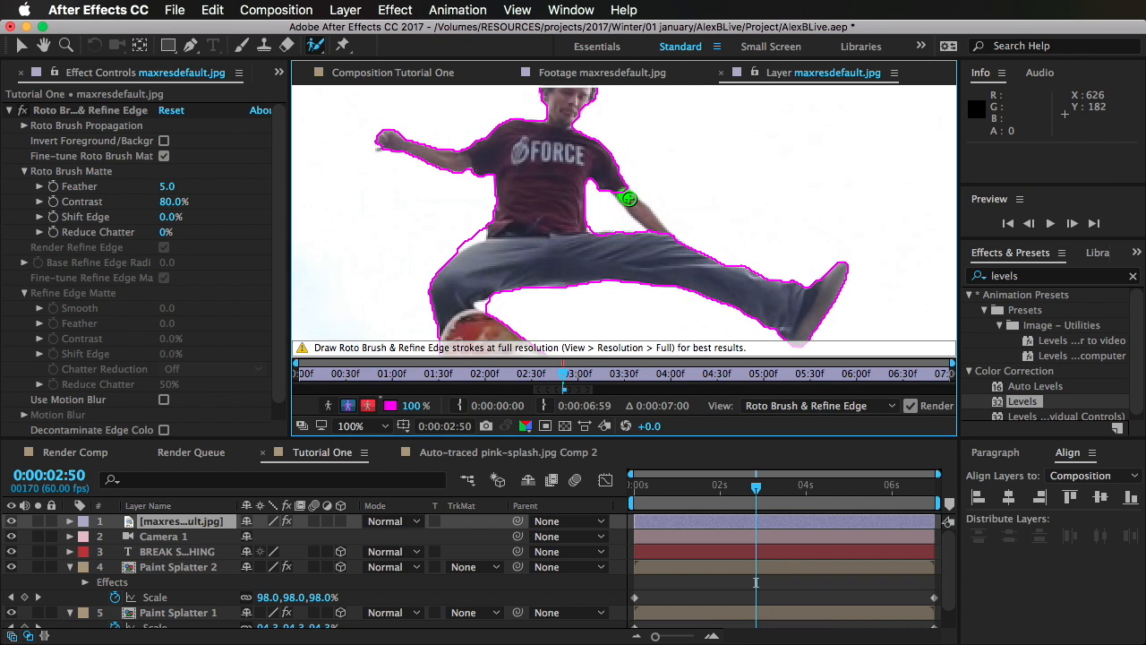
drag(629, 198, 664, 240)
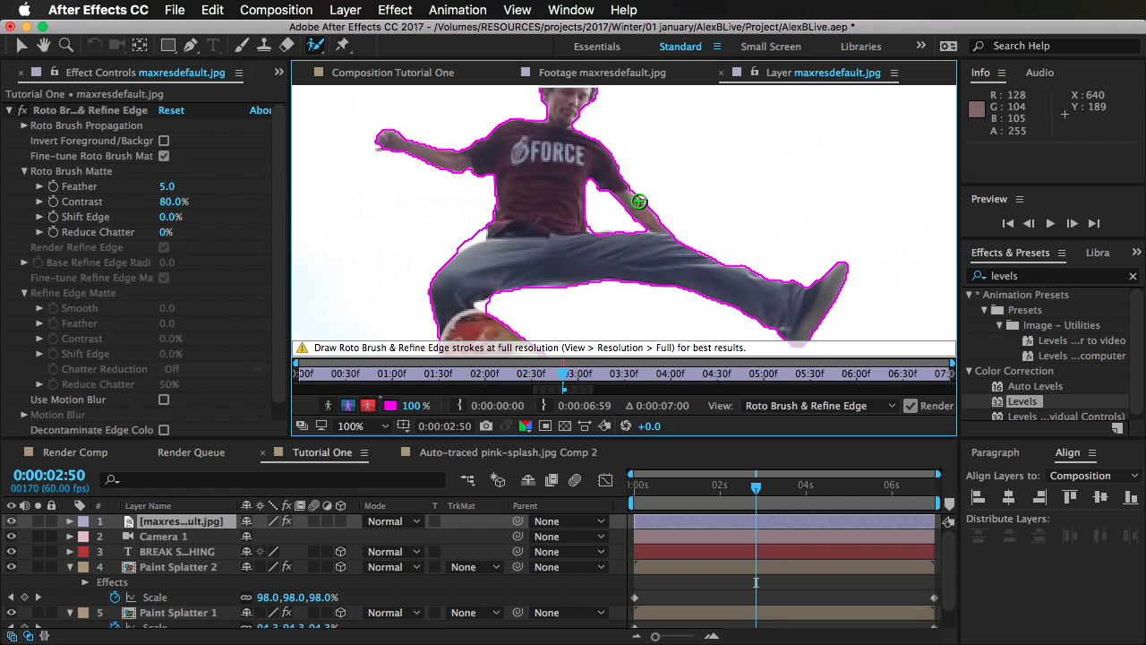
Step: Subtract the leftover background above the skater's bent thigh and behind the knee from the Roto Brush selection
key(alt)
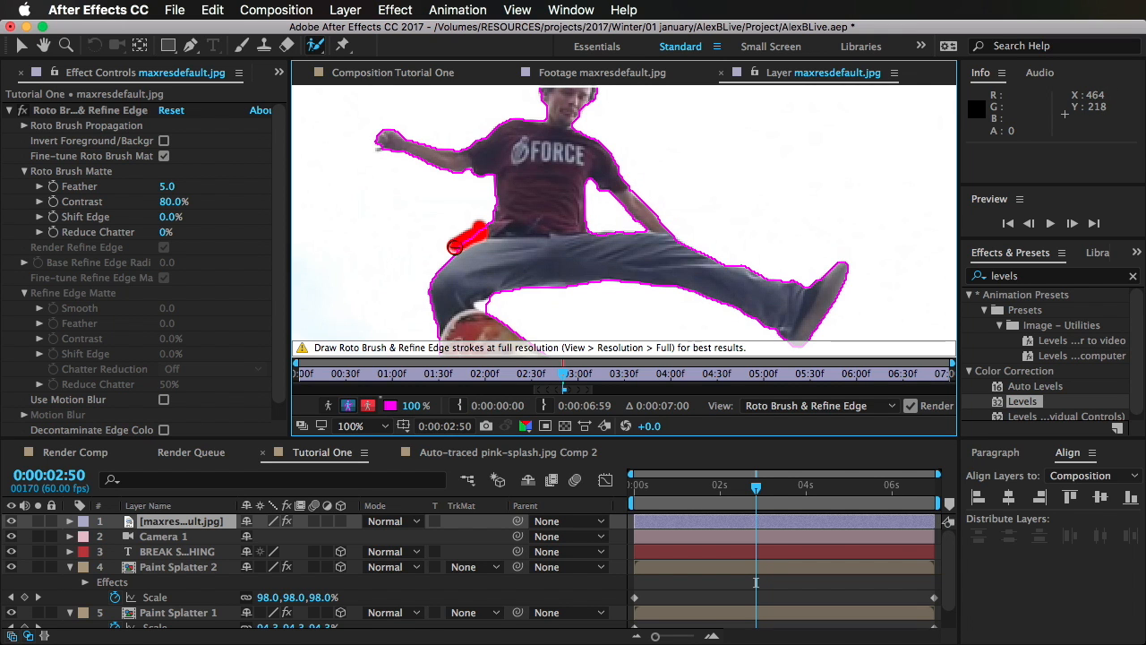
drag(455, 247, 452, 248)
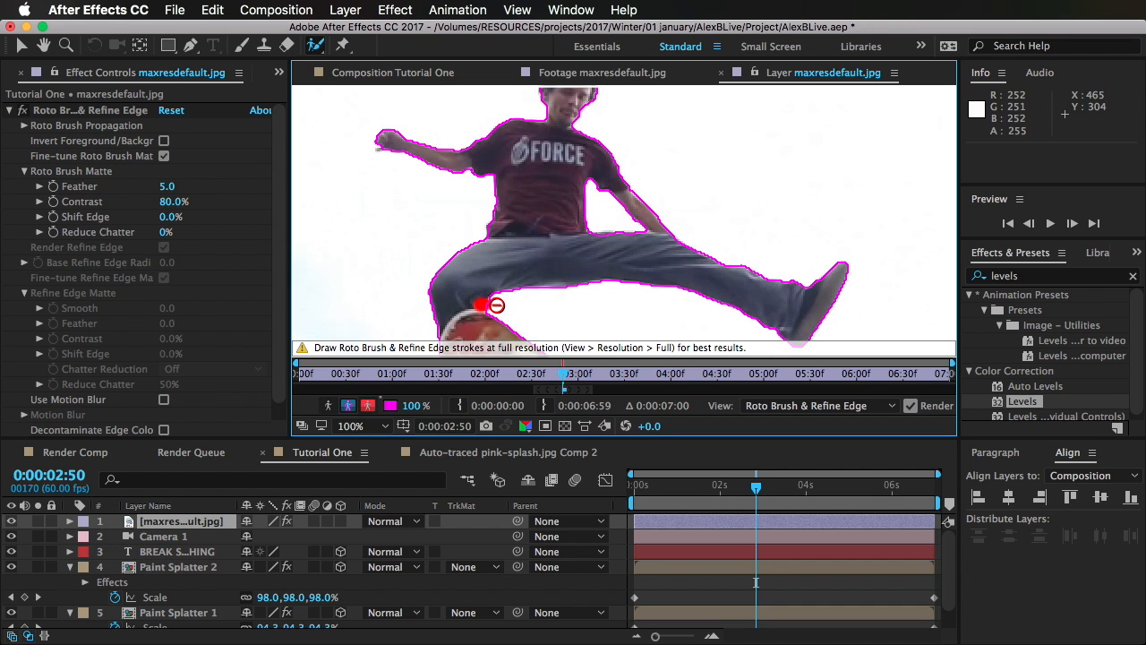
drag(496, 306, 481, 253)
Step: Check the cutout's edges and try the Refine Edge tool around the outline of the skater's head
scroll(516, 310, up, 2)
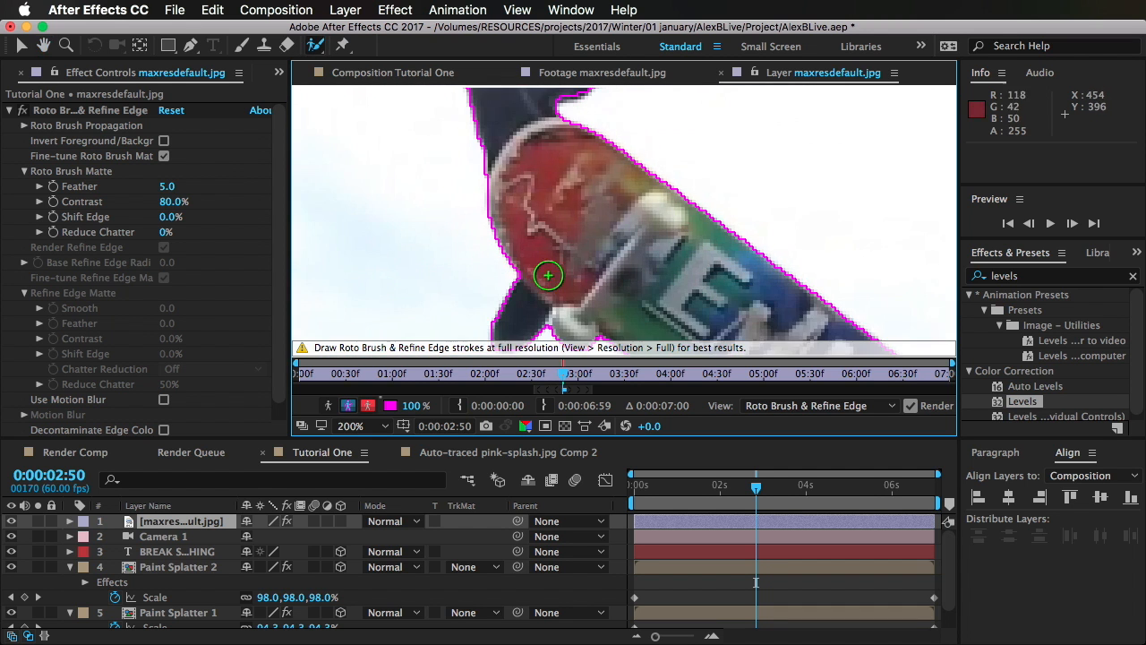
scroll(548, 275, down, 4)
scroll(661, 298, up, 2)
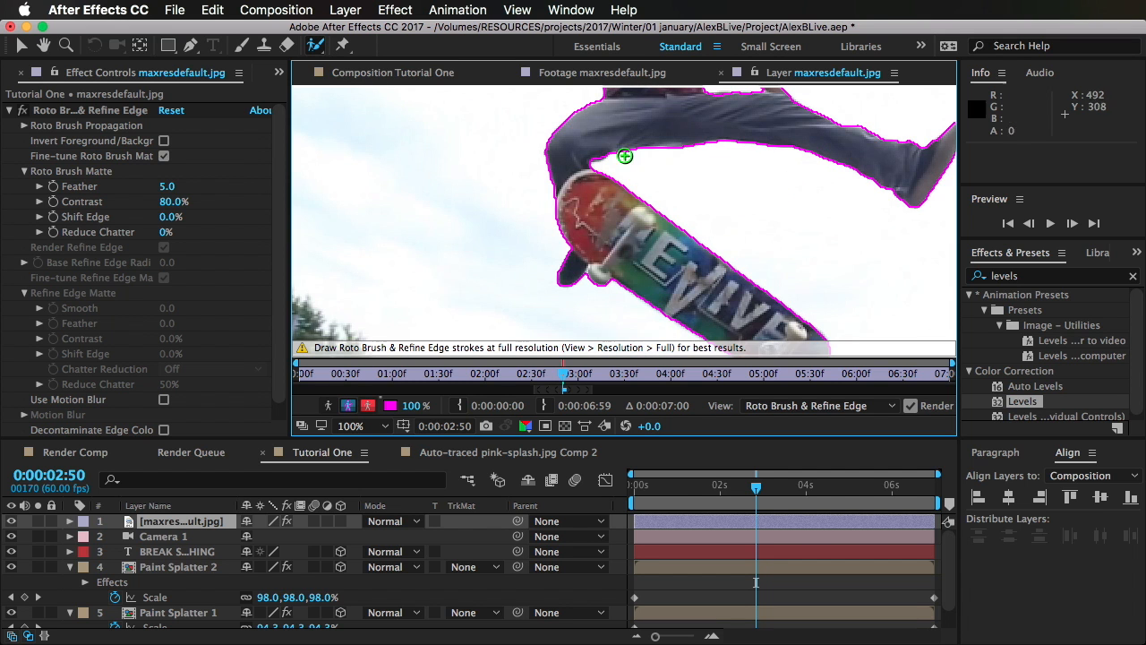
drag(629, 145, 617, 396)
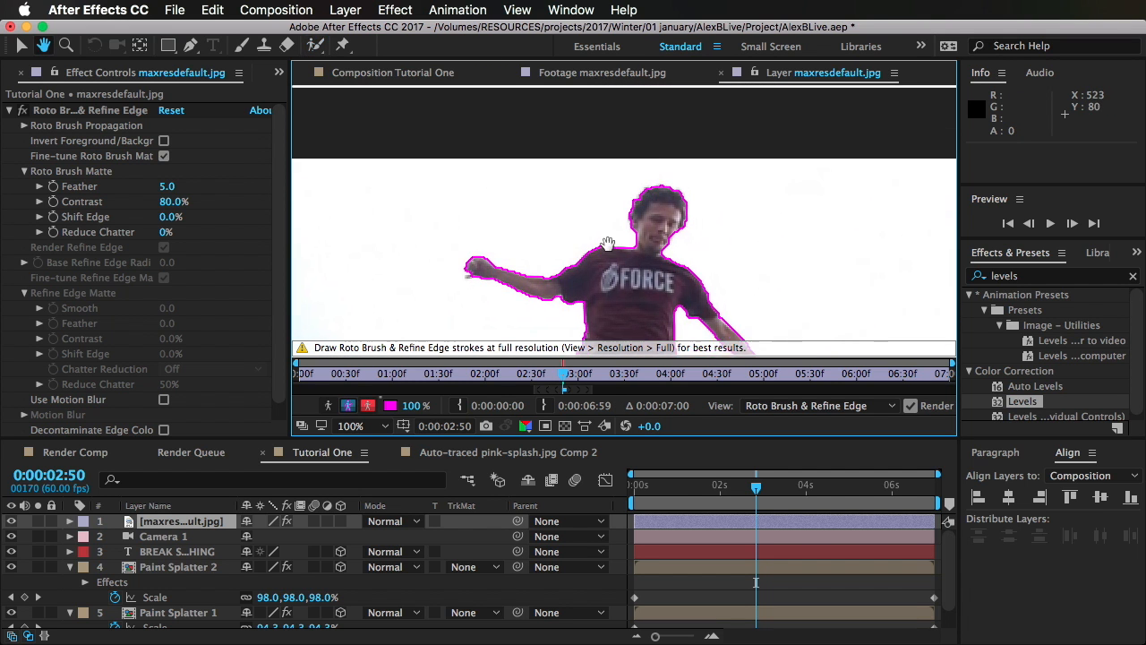
scroll(618, 263, up, 4)
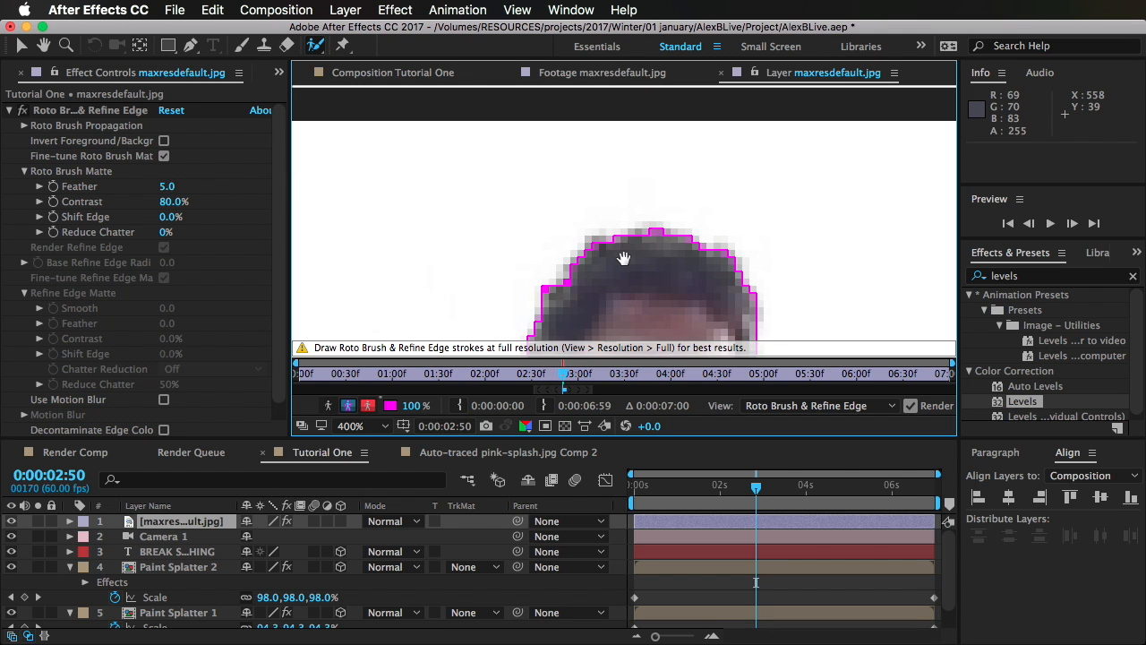
drag(622, 256, 624, 116)
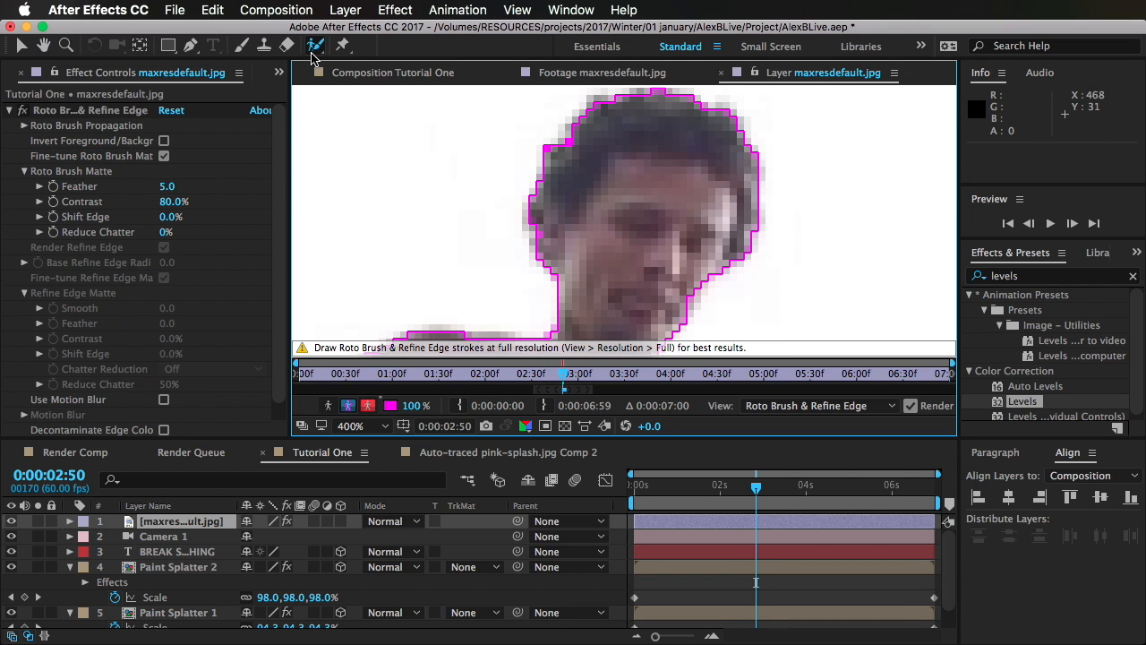
drag(321, 52, 364, 68)
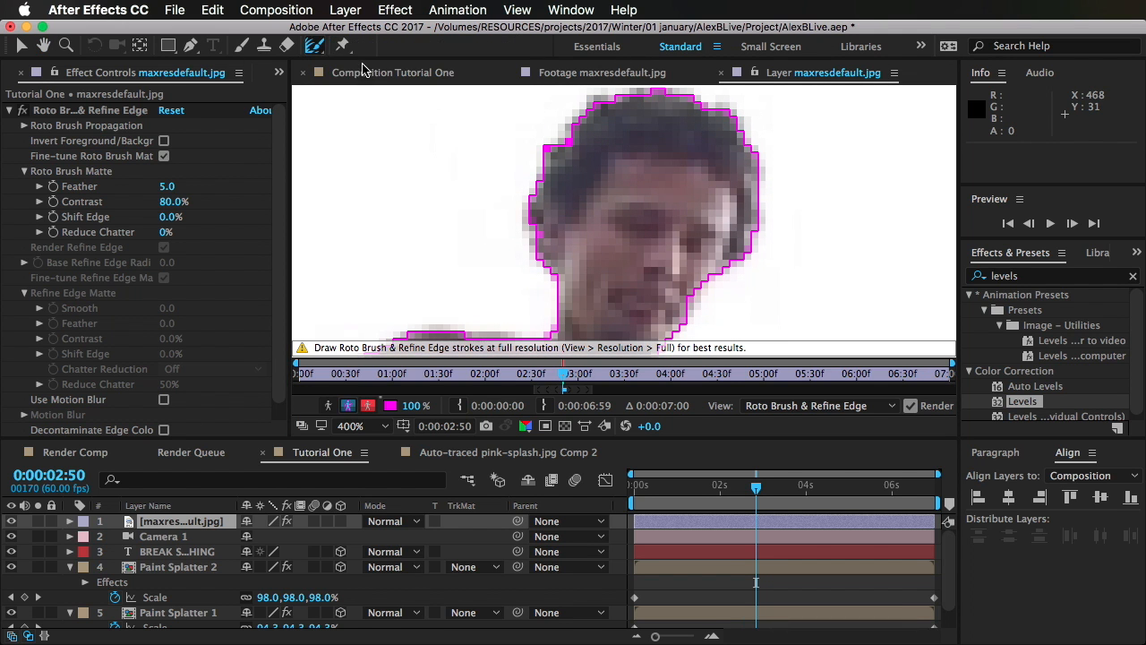
mouse_move(548, 273)
mouse_down()
mouse_move(578, 111)
mouse_move(677, 78)
mouse_move(741, 151)
mouse_move(747, 256)
mouse_move(676, 333)
mouse_up()
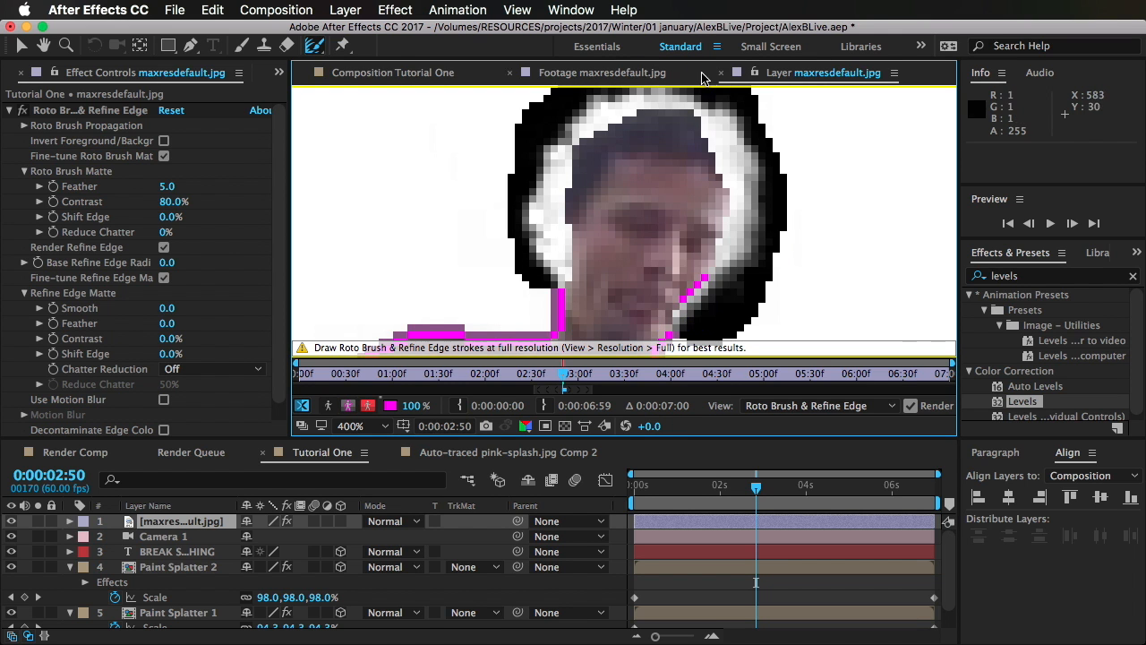
scroll(627, 175, down, 2)
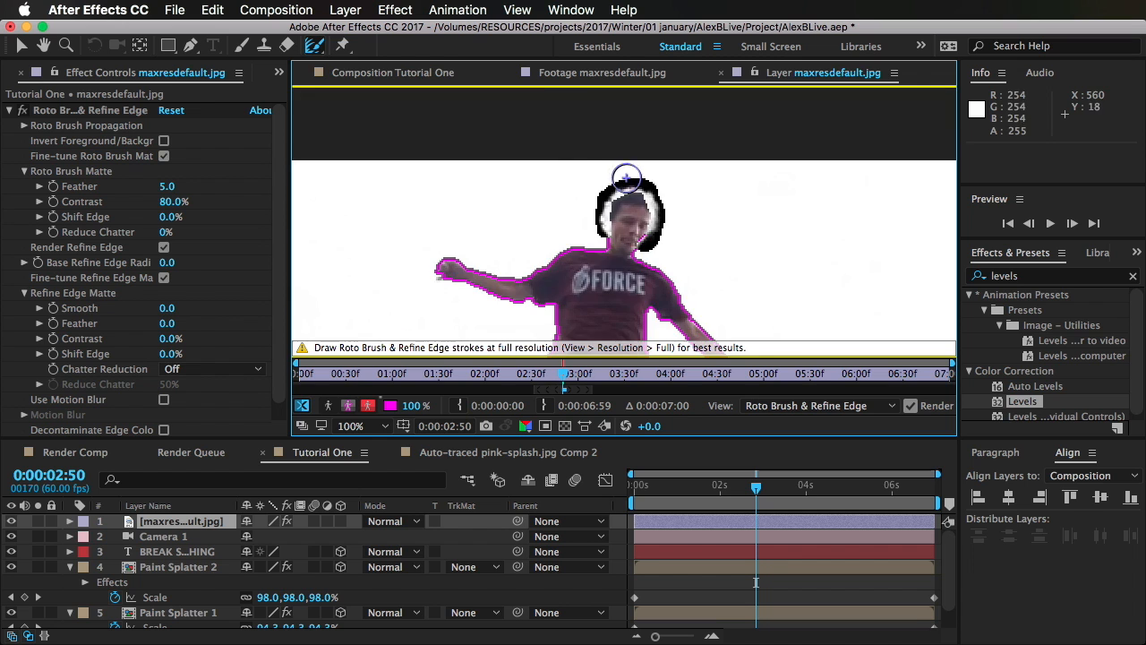
scroll(627, 175, up, 3)
scroll(601, 191, down, 1)
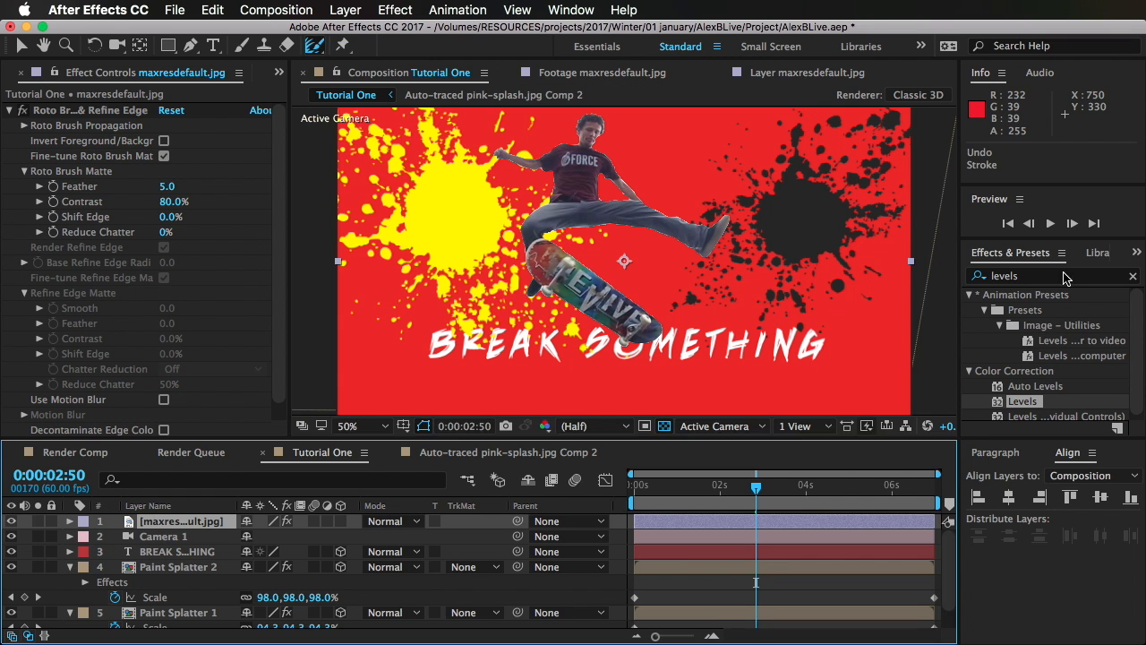
Step: Apply a Fill effect to the maxresdefault.jpg layer and set its color to black
click(1065, 277)
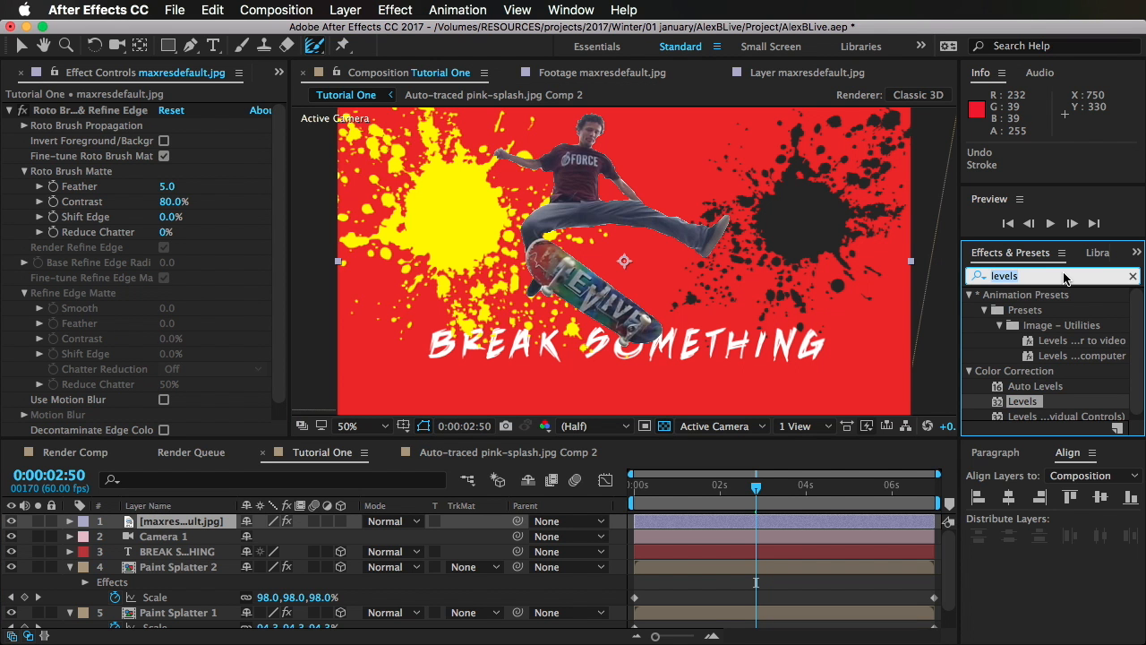
text(fill)
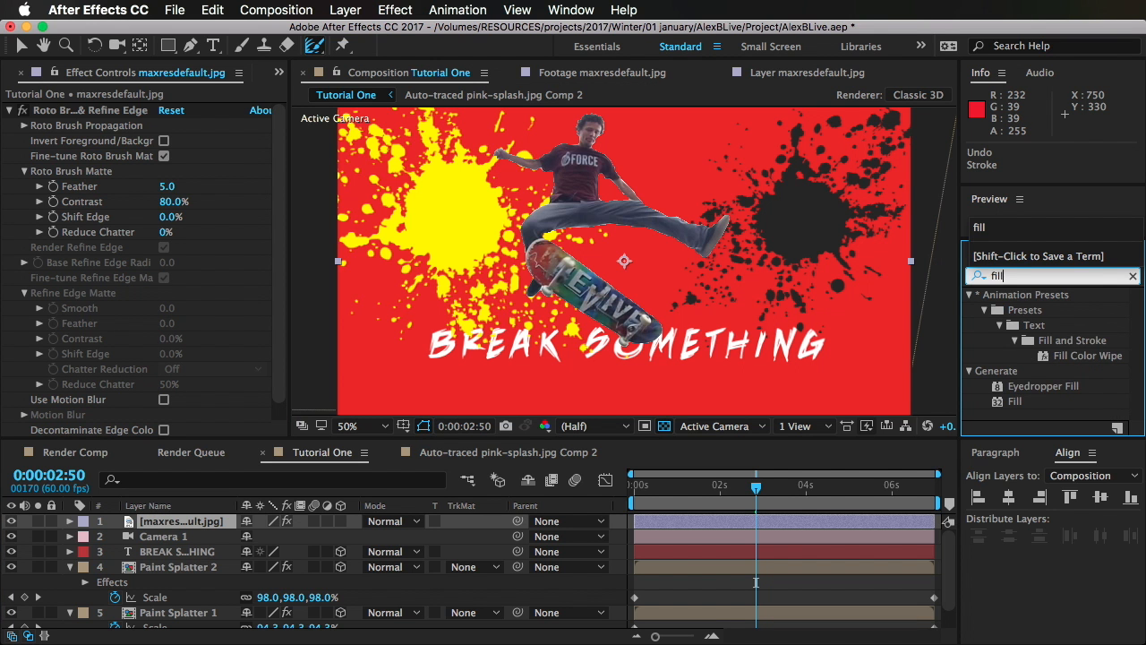
double_click(1013, 400)
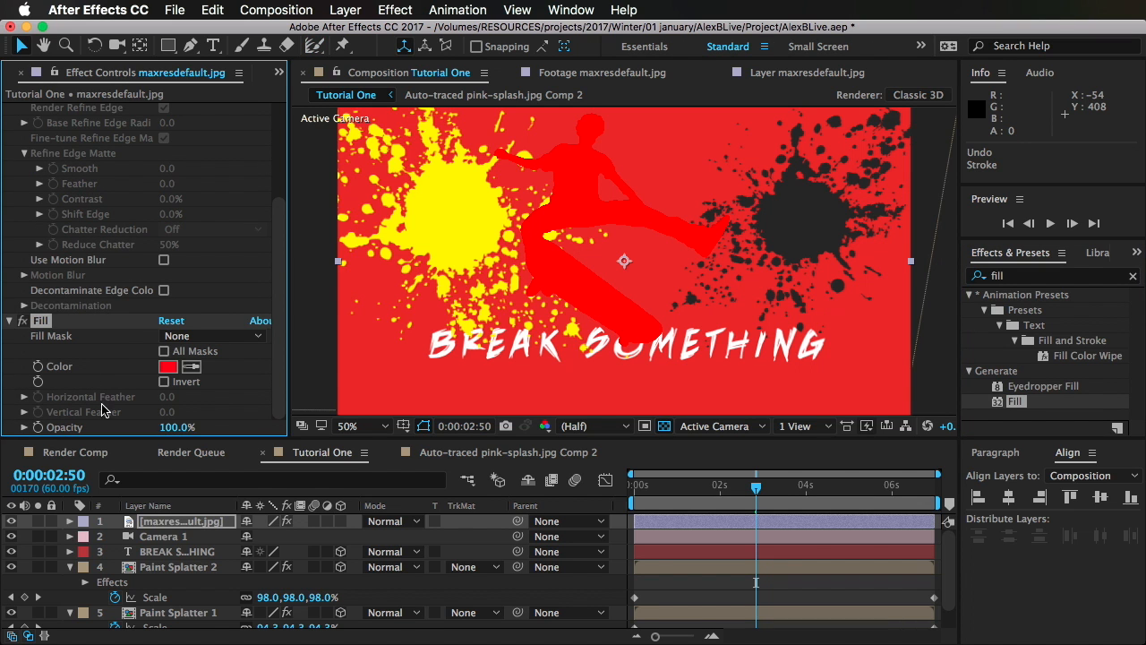
click(168, 368)
drag(310, 551, 179, 644)
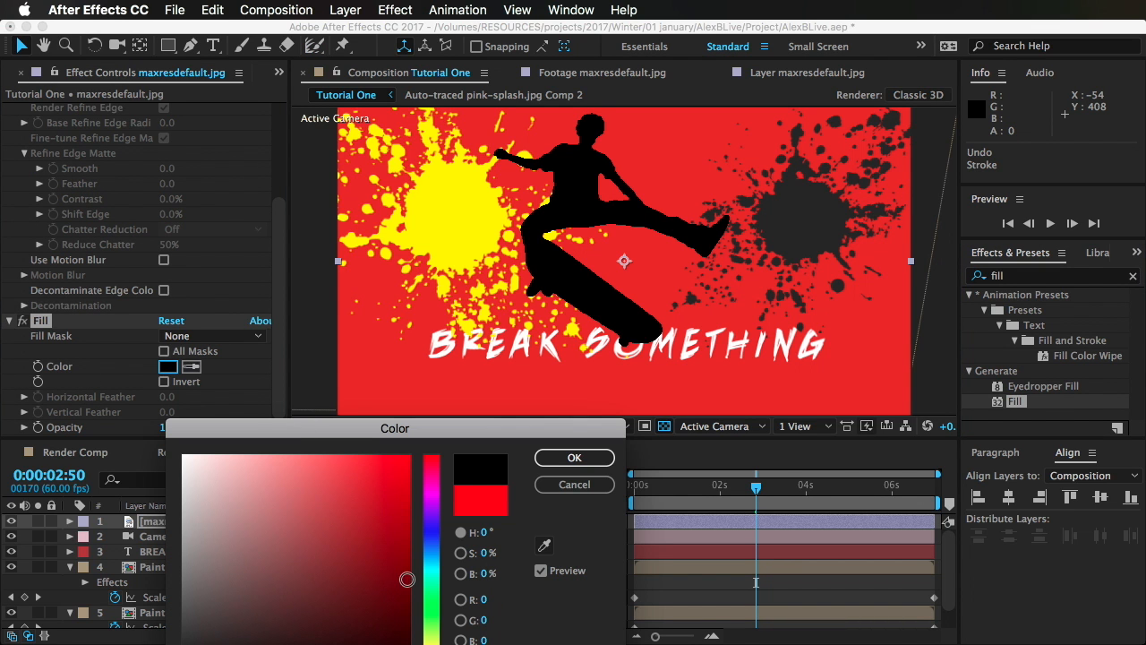
click(574, 458)
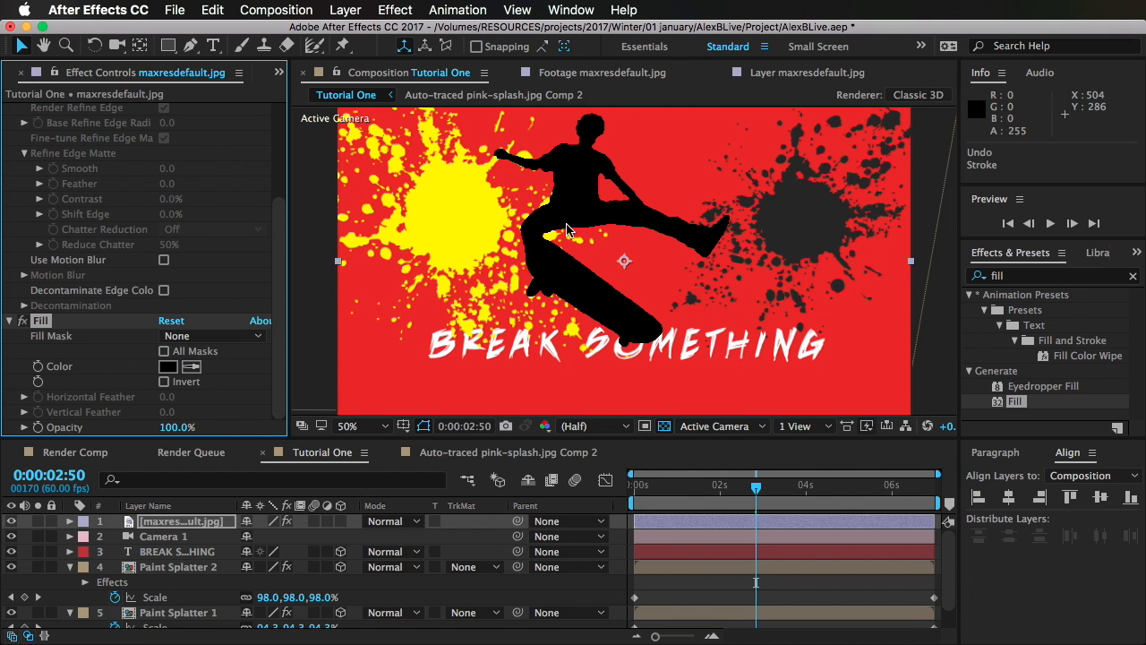
Step: Examine the black silhouette's edges around the torso and bent leg
scroll(550, 199, up, 2)
scroll(543, 211, down, 2)
scroll(534, 216, up, 1)
scroll(430, 207, up, 1)
drag(445, 213, 663, 394)
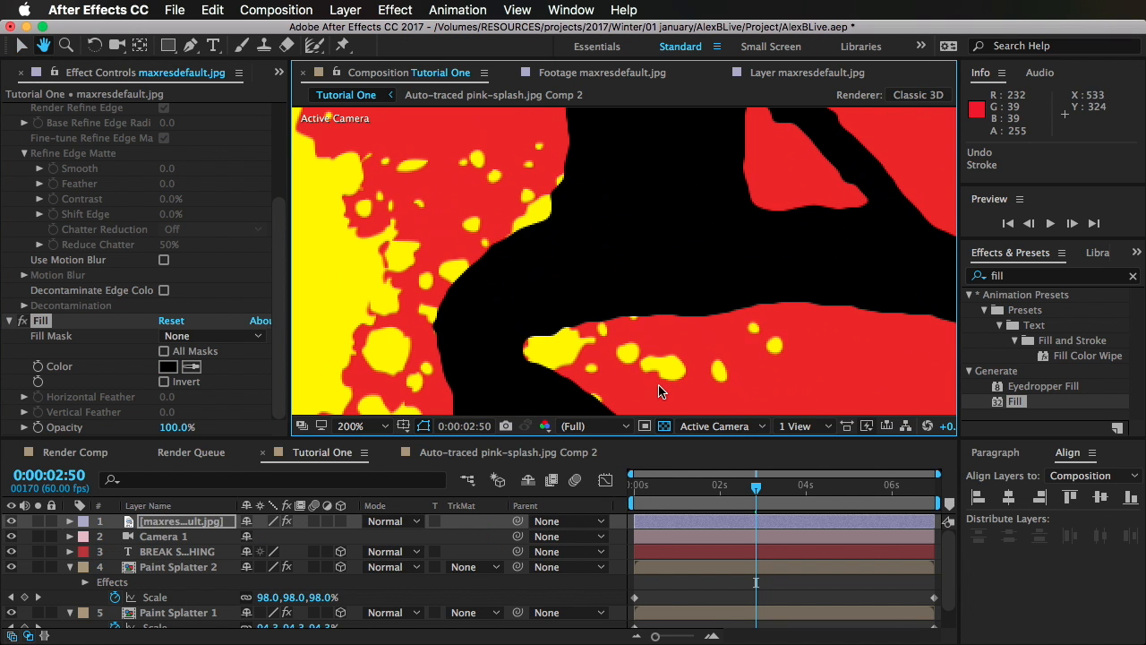
scroll(588, 206, down, 1)
Step: Open the maxresdefault.jpg layer in a maximized view framed on the skater cutout
double_click(582, 222)
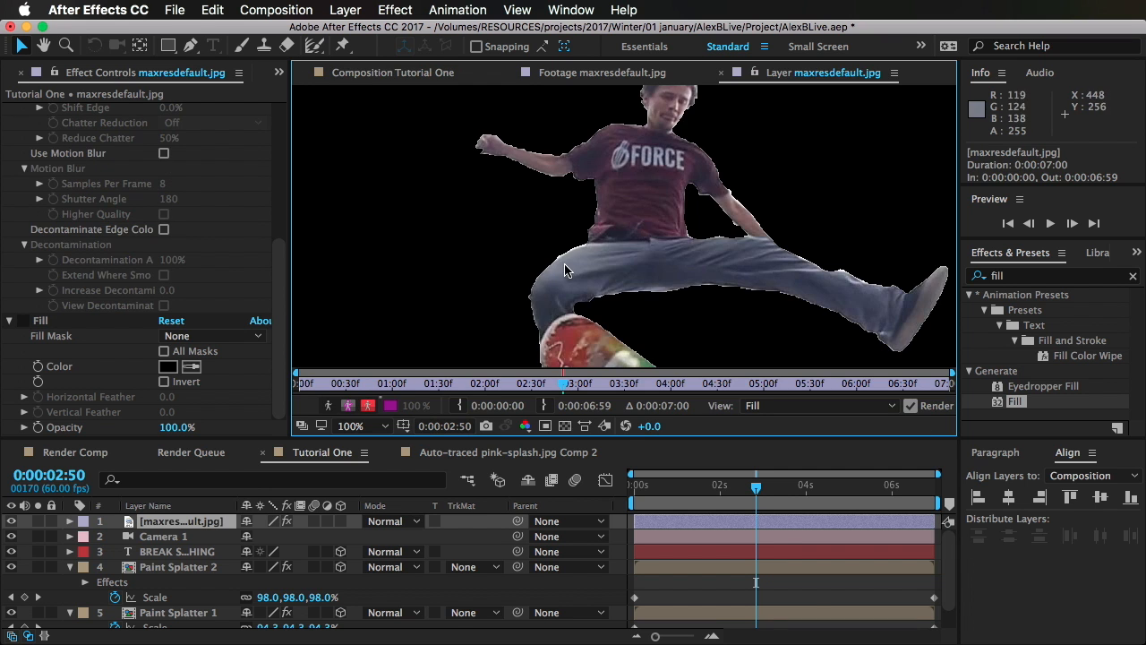
scroll(613, 272, up, 1)
key(grave)
scroll(690, 358, up, 1)
drag(695, 344, 465, 288)
scroll(723, 348, down, 2)
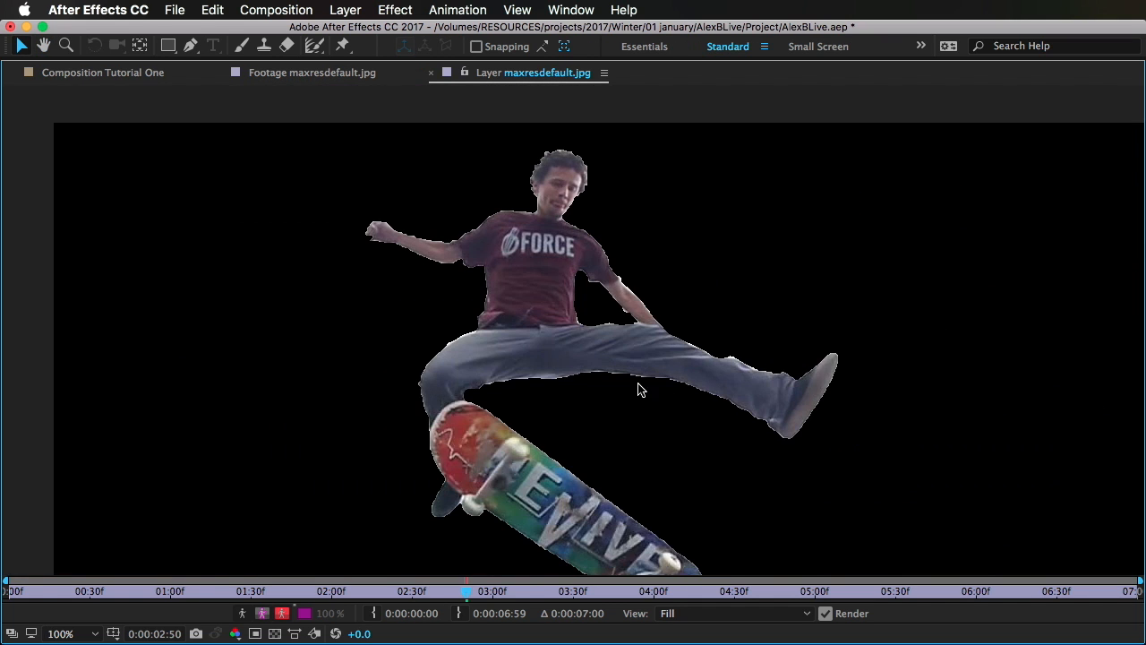
Step: Brush along the outline of the skater and skateboard with the Refine Edge tool
click(314, 52)
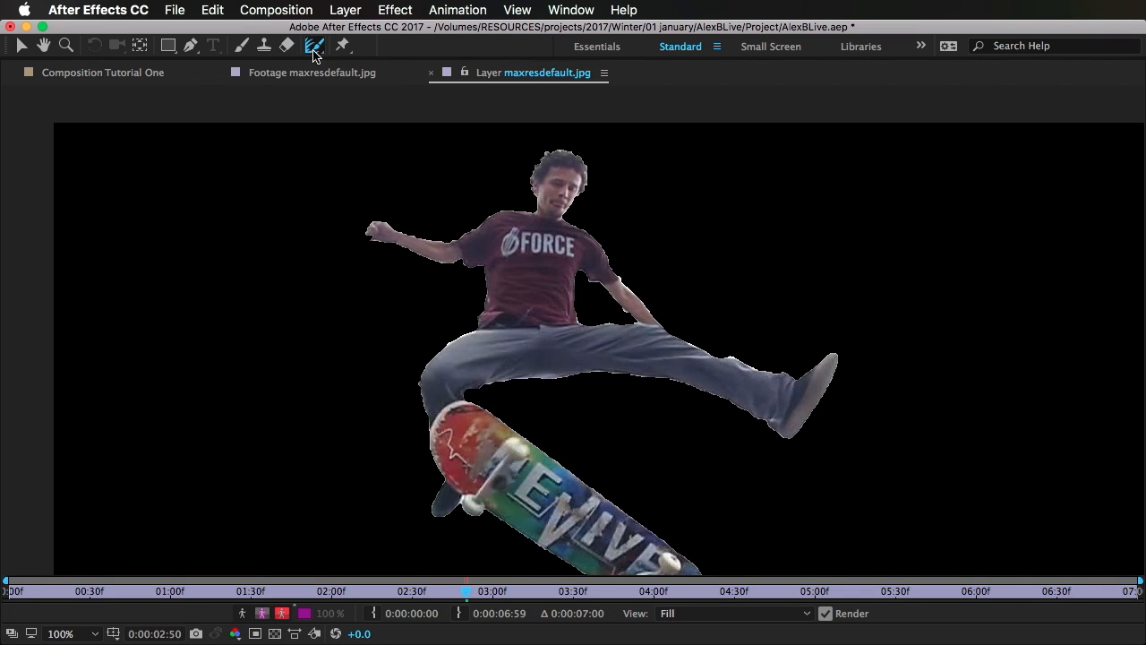
click(430, 89)
mouse_move(566, 451)
mouse_down()
mouse_move(600, 445)
mouse_move(631, 473)
mouse_move(638, 492)
mouse_move(623, 539)
mouse_move(643, 512)
mouse_move(637, 455)
mouse_move(676, 231)
mouse_up()
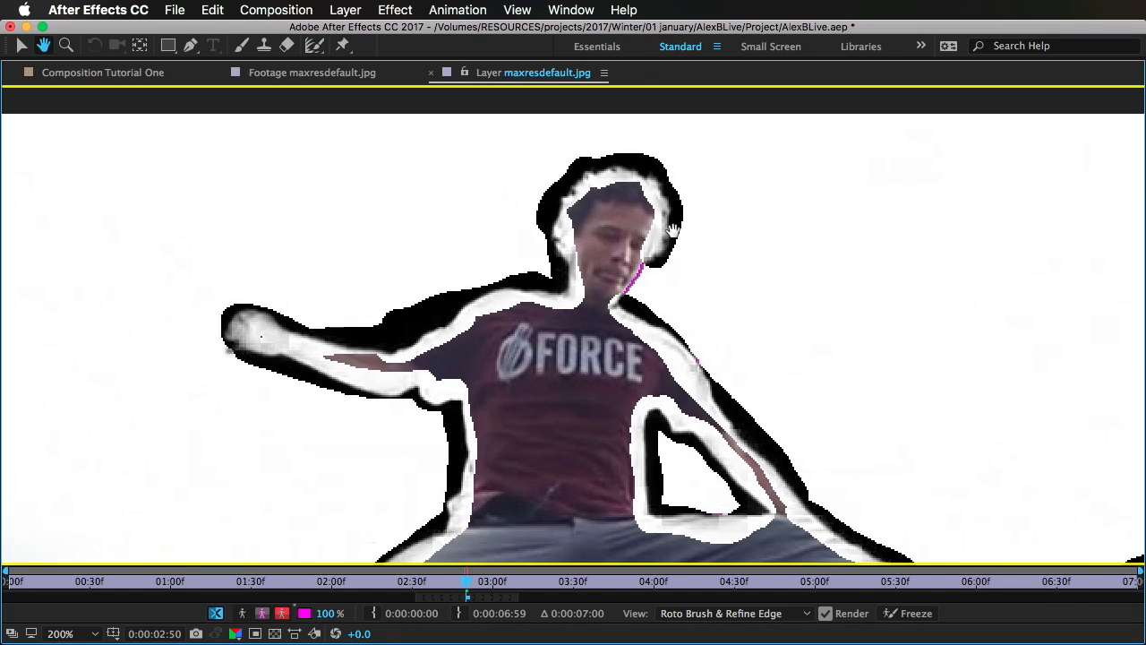
key(comma)
key(comma)
key(comma)
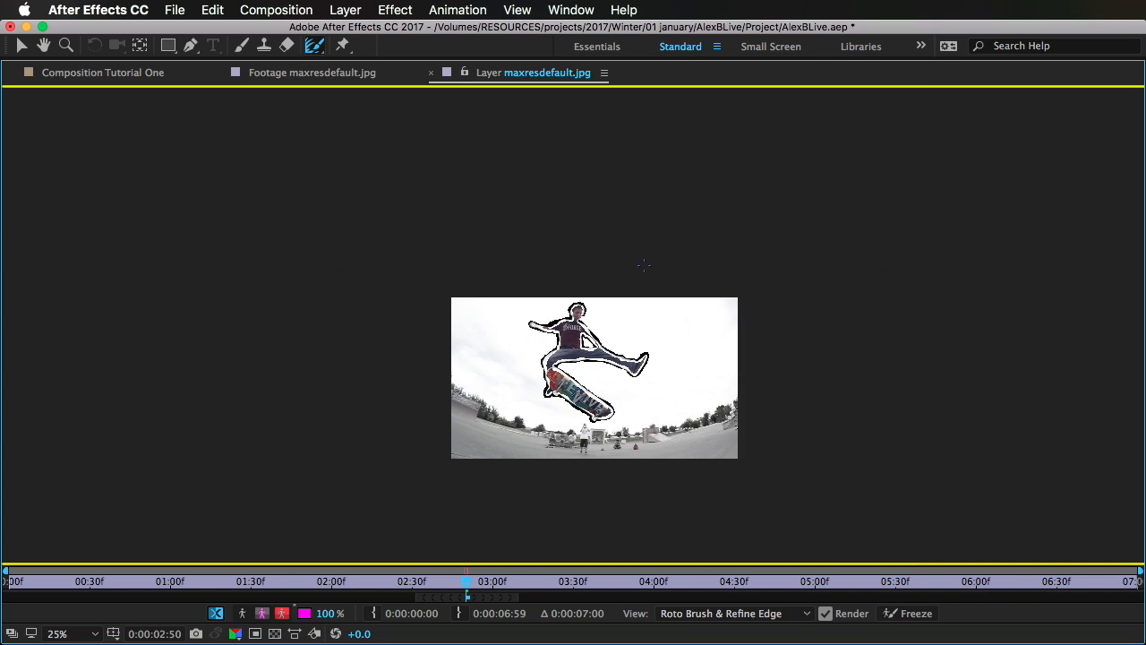
key(comma)
key(slash)
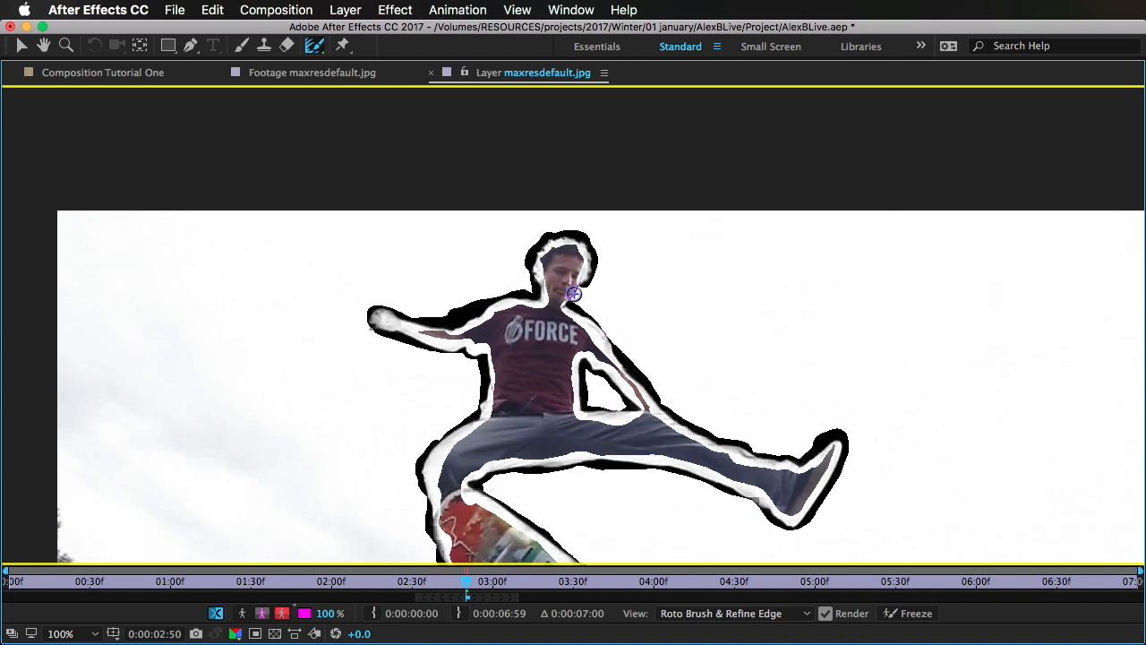
drag(564, 308, 559, 313)
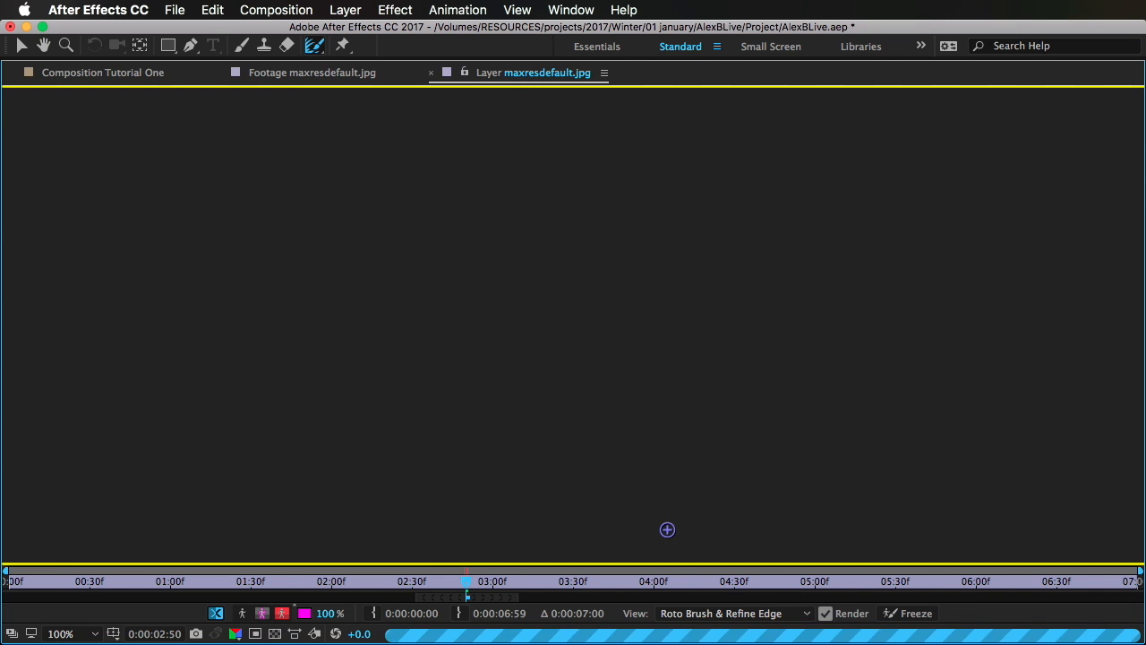
Step: Return to the Tutorial One composition and inspect the refined edges around the skater's head and arms
key(grave)
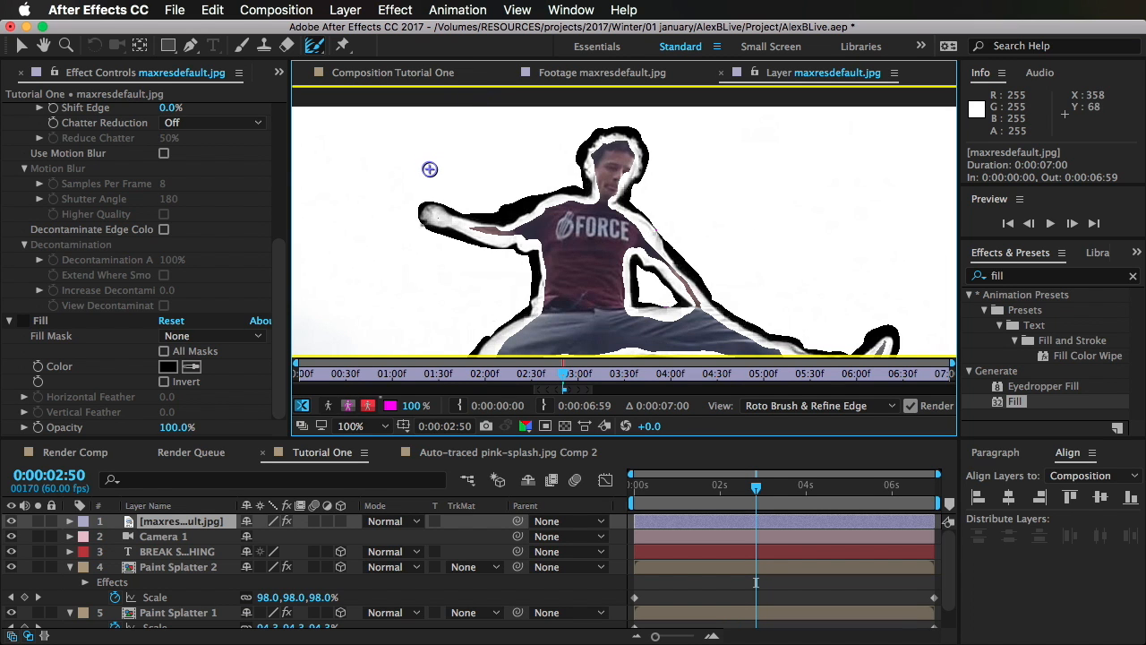
click(364, 66)
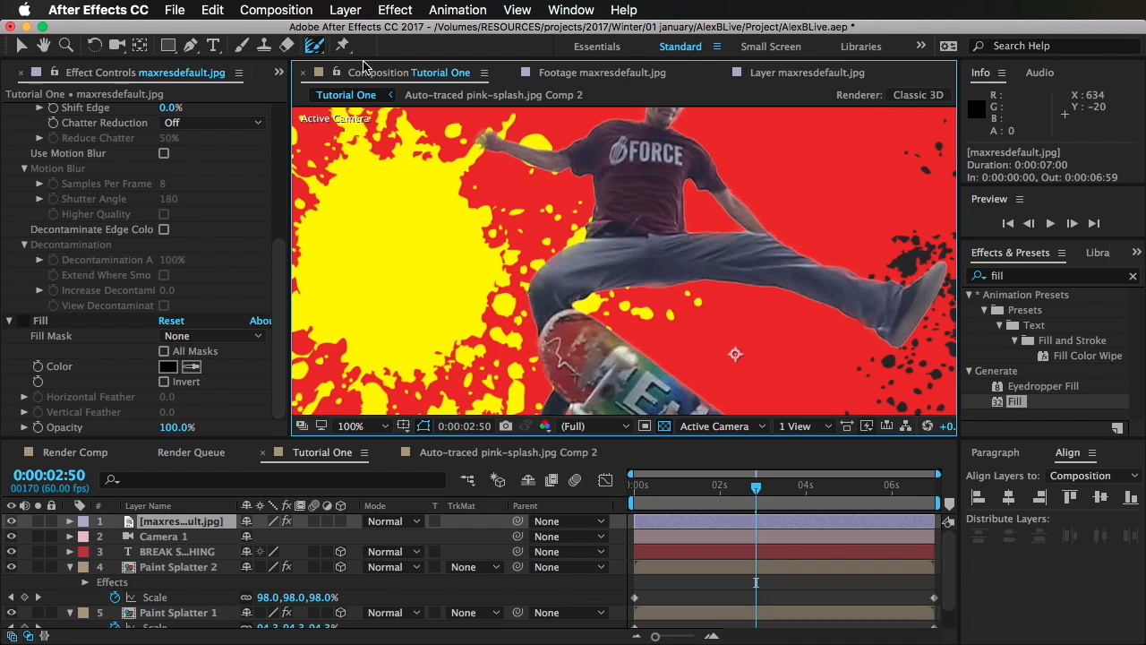
key(period)
drag(658, 260, 664, 536)
scroll(116, 244, up, 10)
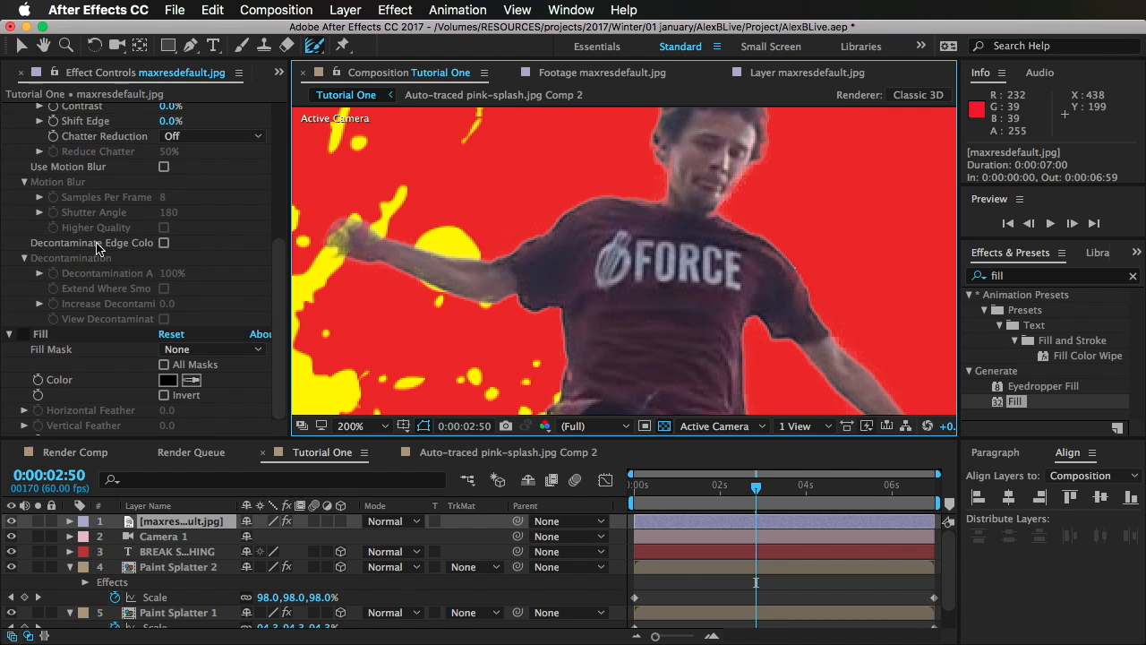
Step: Remove the Fill effect from the maxresdefault.jpg layer
scroll(162, 367, down, 1)
click(167, 539)
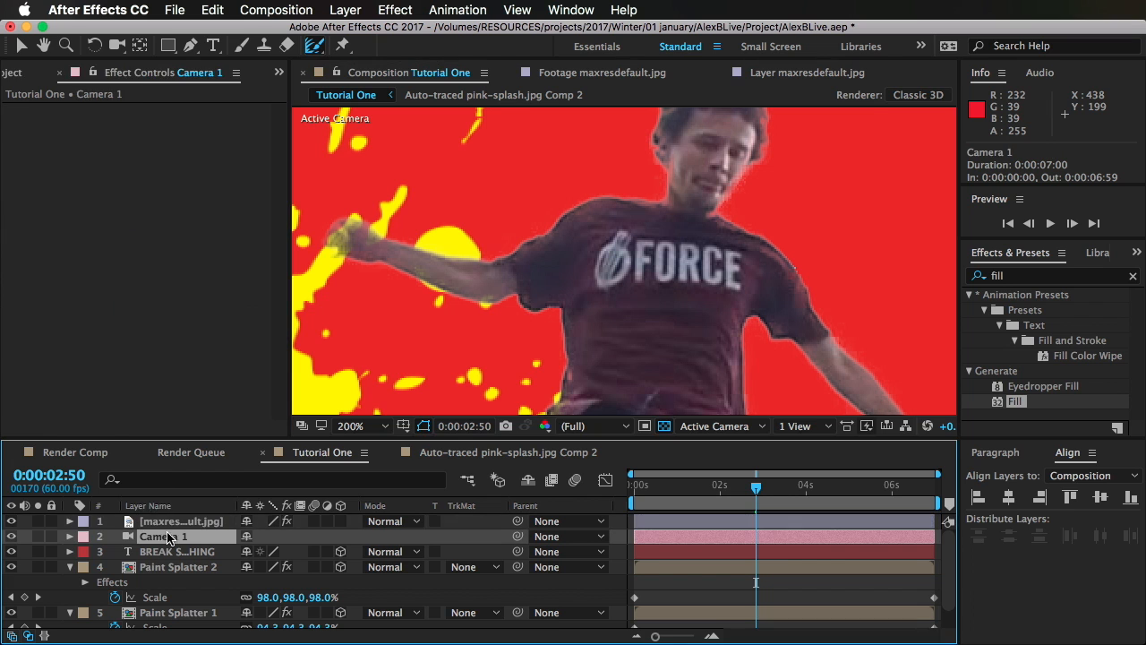
click(170, 526)
scroll(56, 341, down, 5)
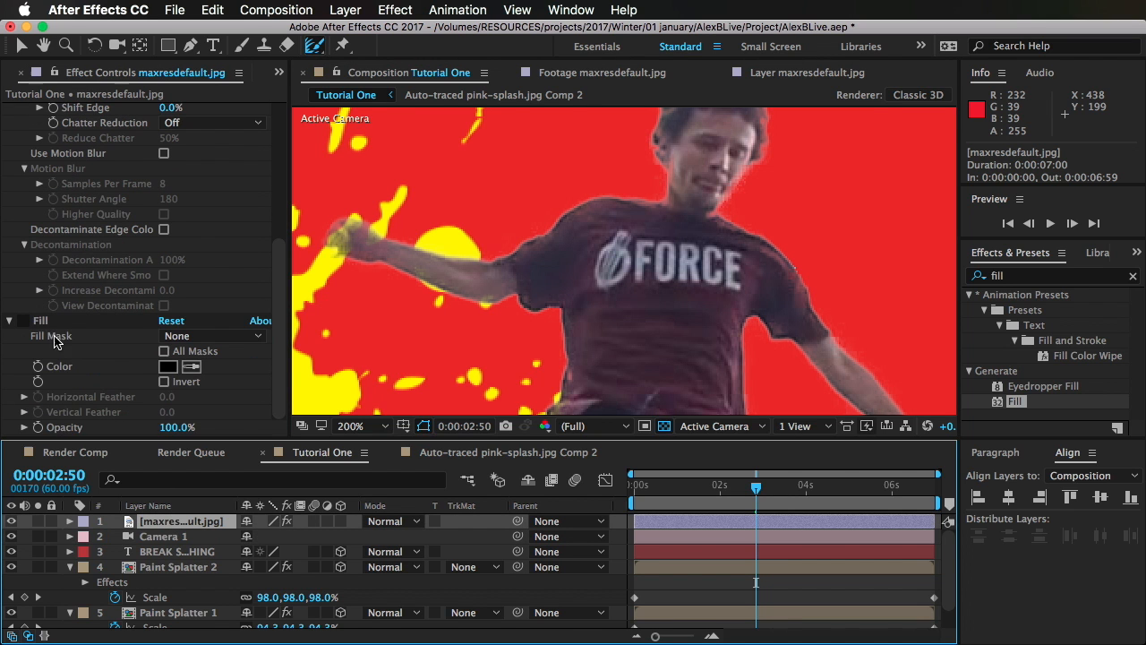
click(71, 326)
key(Delete)
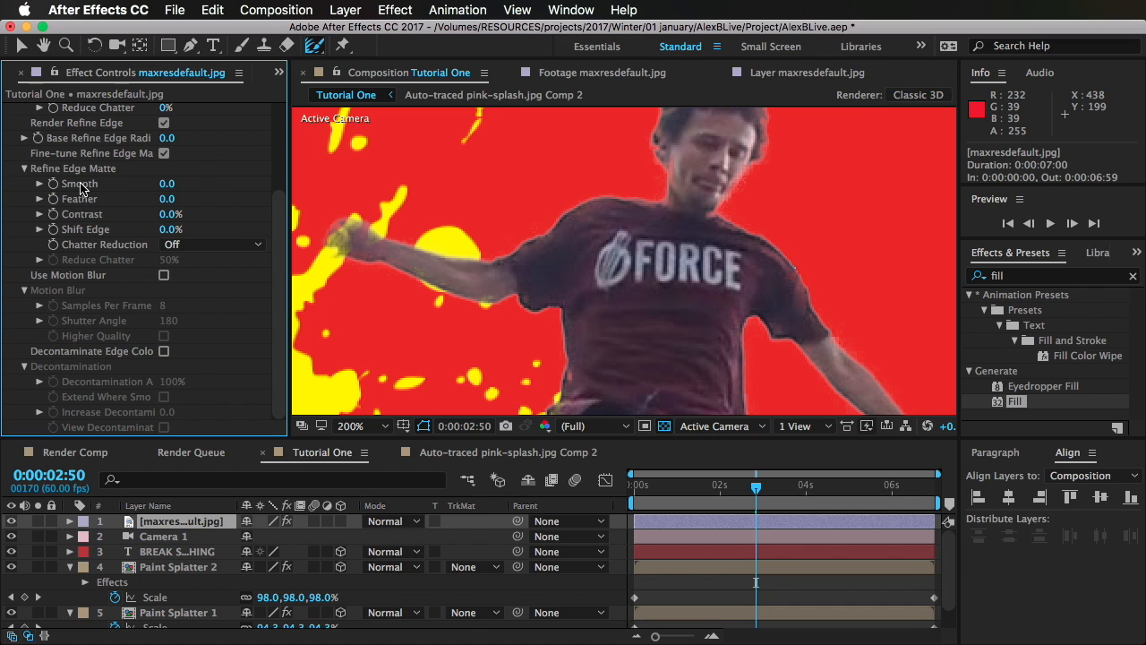
Step: Raise the Refine Edge Matte's Smooth value to 36.5
click(166, 184)
text(50)
key(Return)
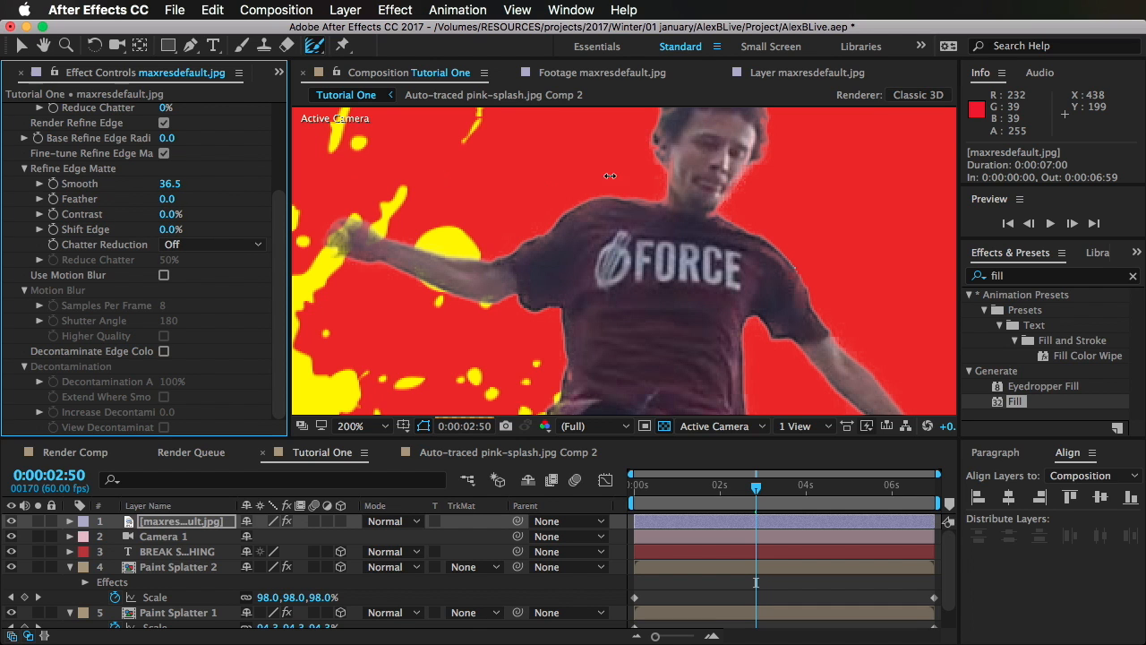
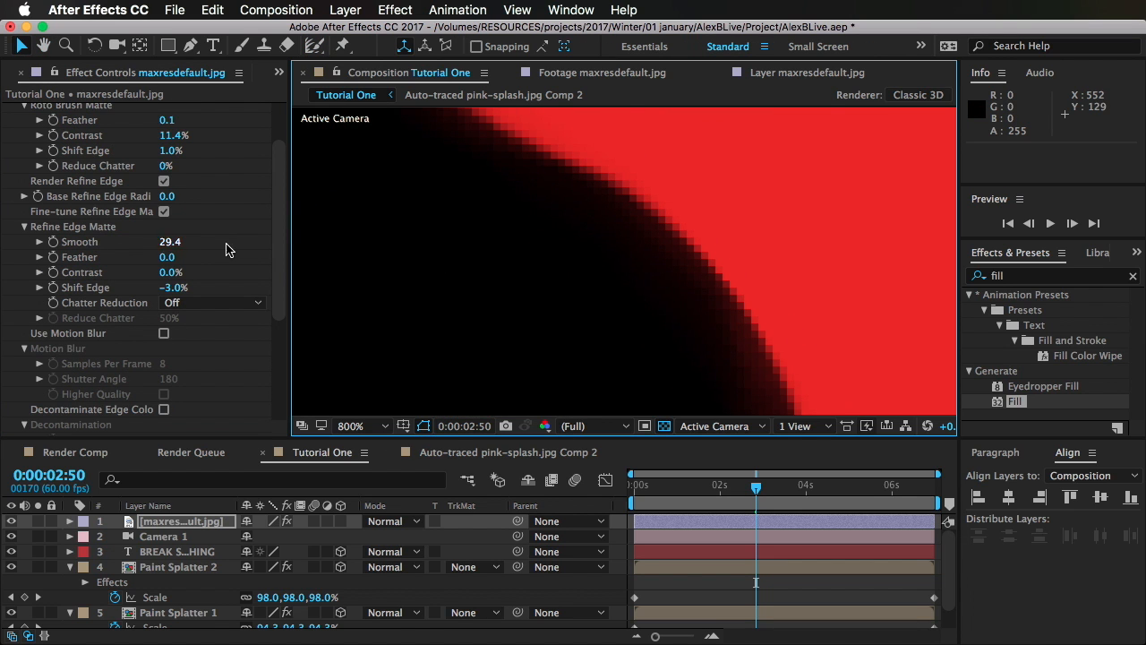
Step: Set the Refine Edge Matte's Smooth to 0 and delete the Roto Brush & Refine Edge effect from the maxresdefault.jpg layer
click(179, 243)
key(Return)
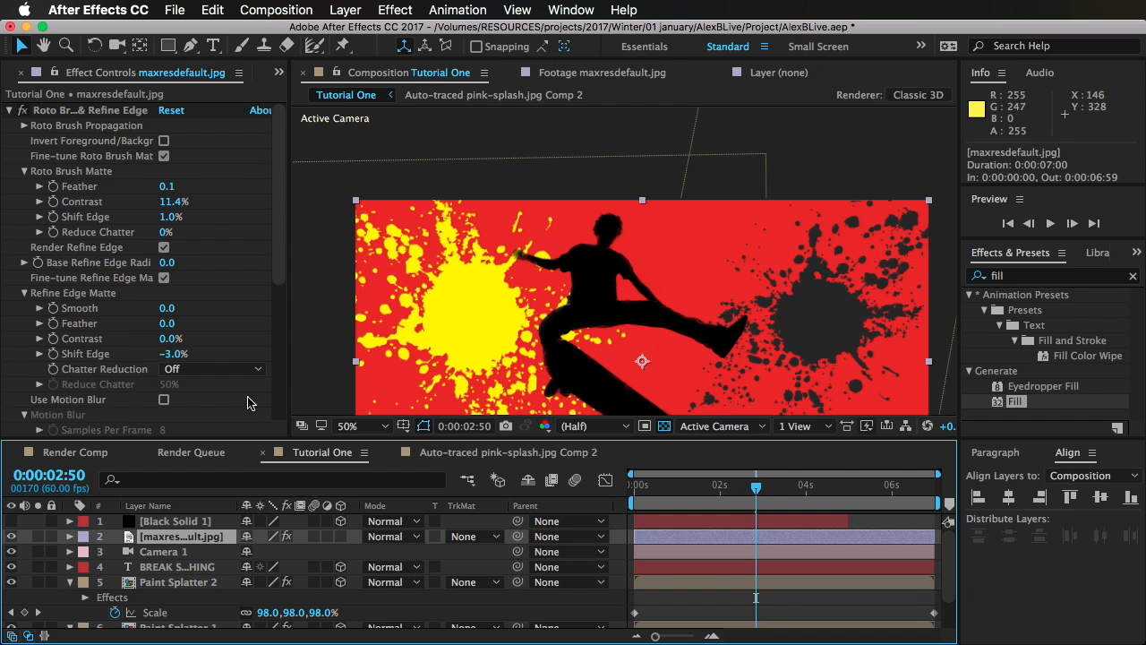
click(92, 110)
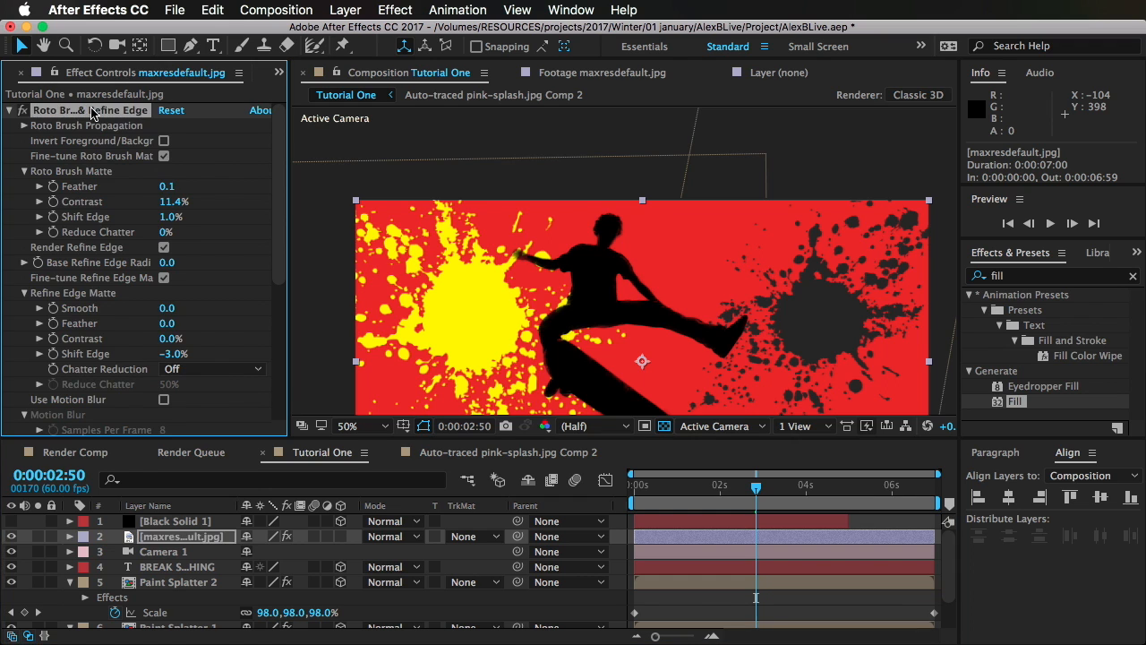
key(Delete)
key(Delete)
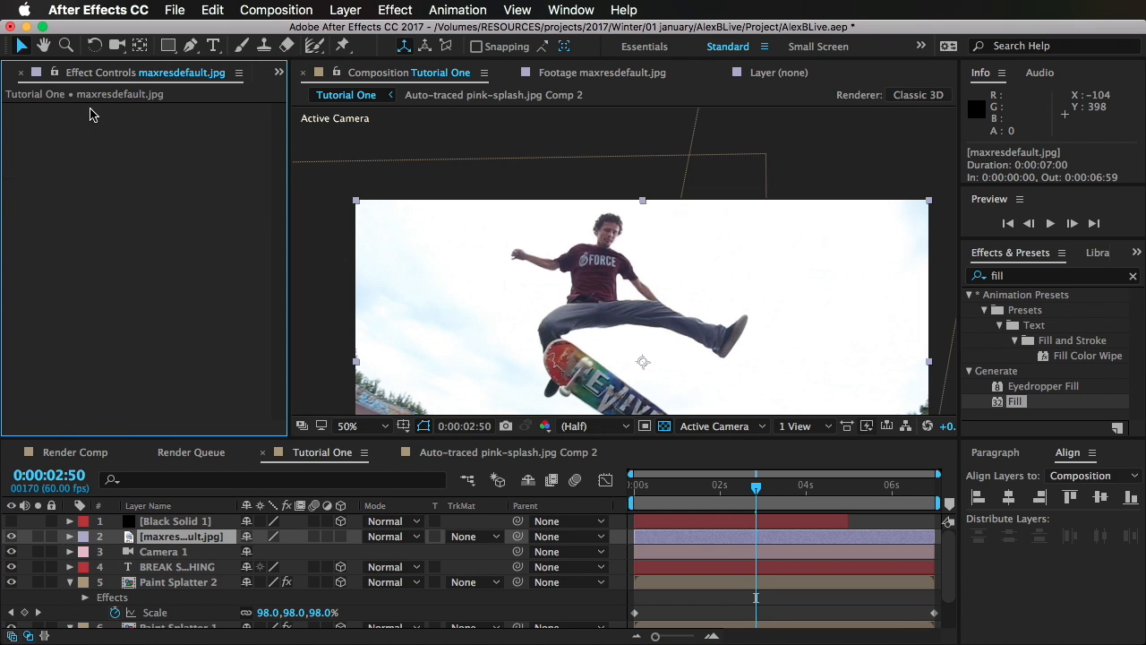
Step: Start a Pen tool mask on the maxresdefault.jpg layer, tracing the back edge of the skater's shirt down to the waist
click(190, 45)
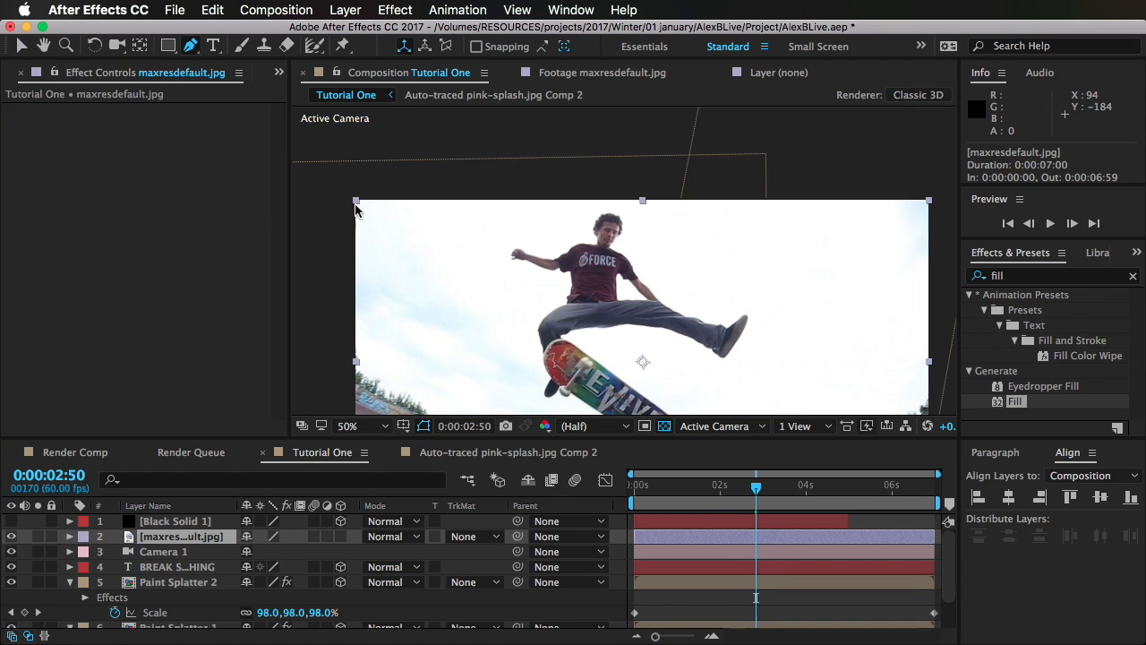
scroll(537, 317, up, 2)
scroll(545, 312, down, 4)
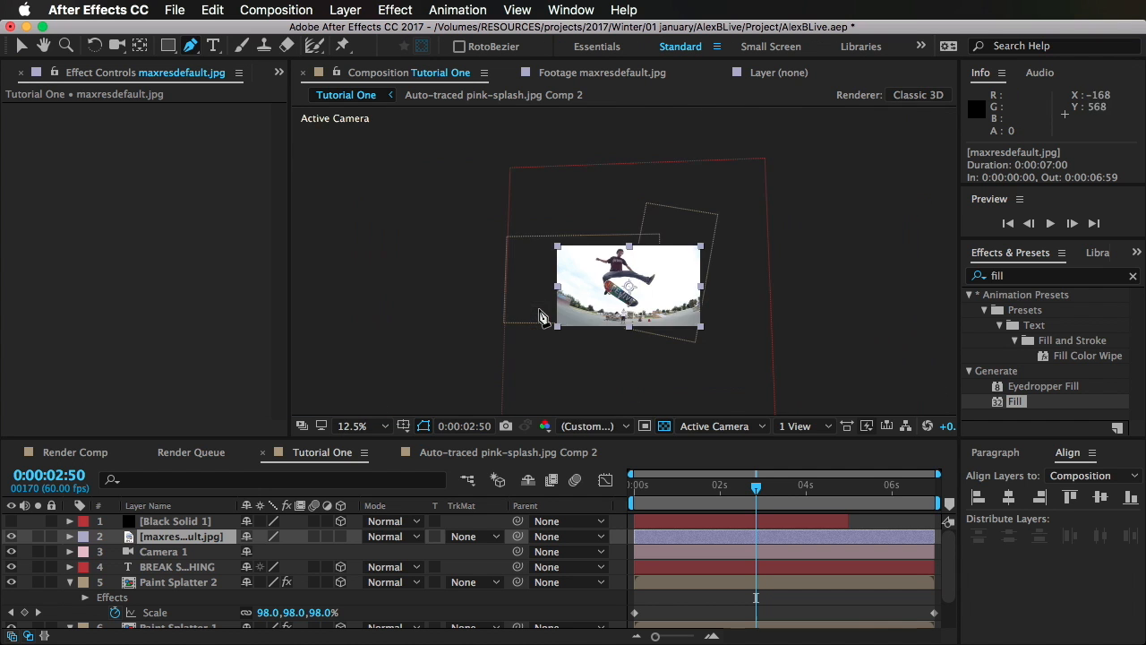
scroll(542, 318, up, 8)
drag(446, 303, 449, 302)
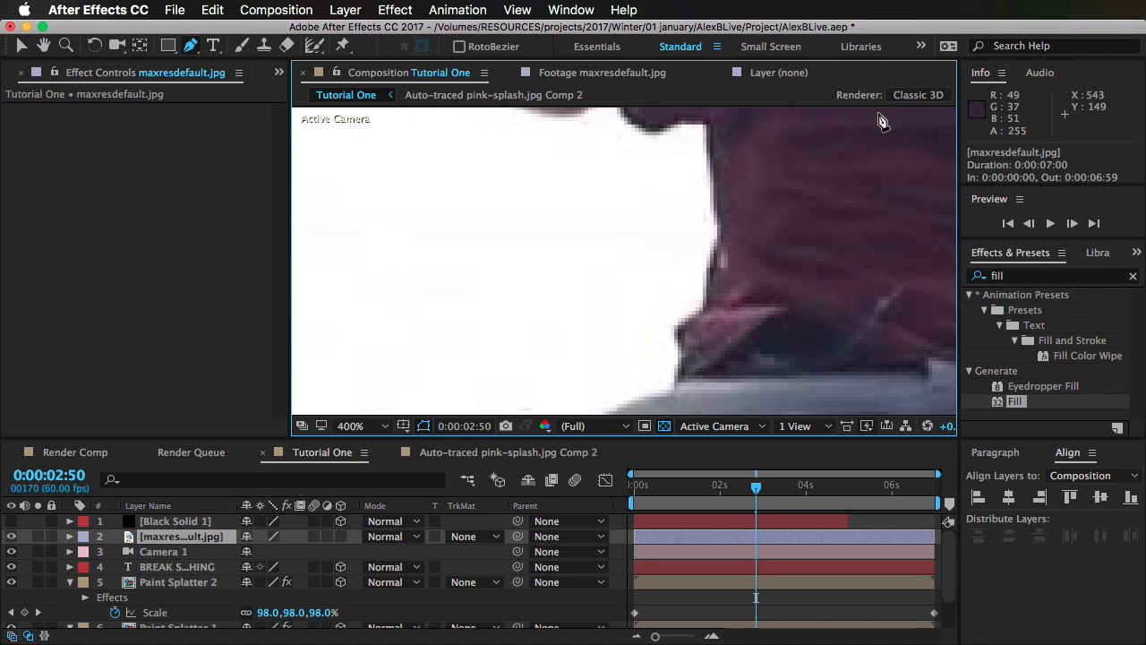
click(703, 120)
click(711, 278)
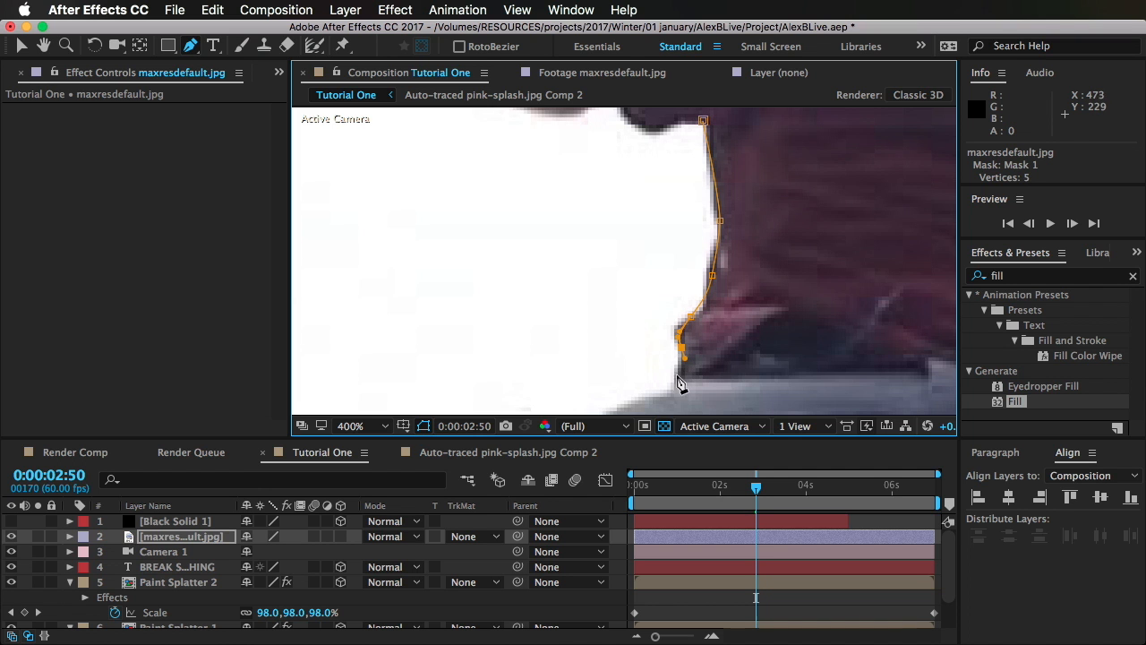
Step: Continue the mask path with curved points from the waist around the skater's bent leg to the skateboard's edge
drag(686, 391, 698, 179)
scroll(717, 184, up, 1)
drag(403, 252, 359, 304)
scroll(479, 253, down, 2)
drag(461, 391, 605, 262)
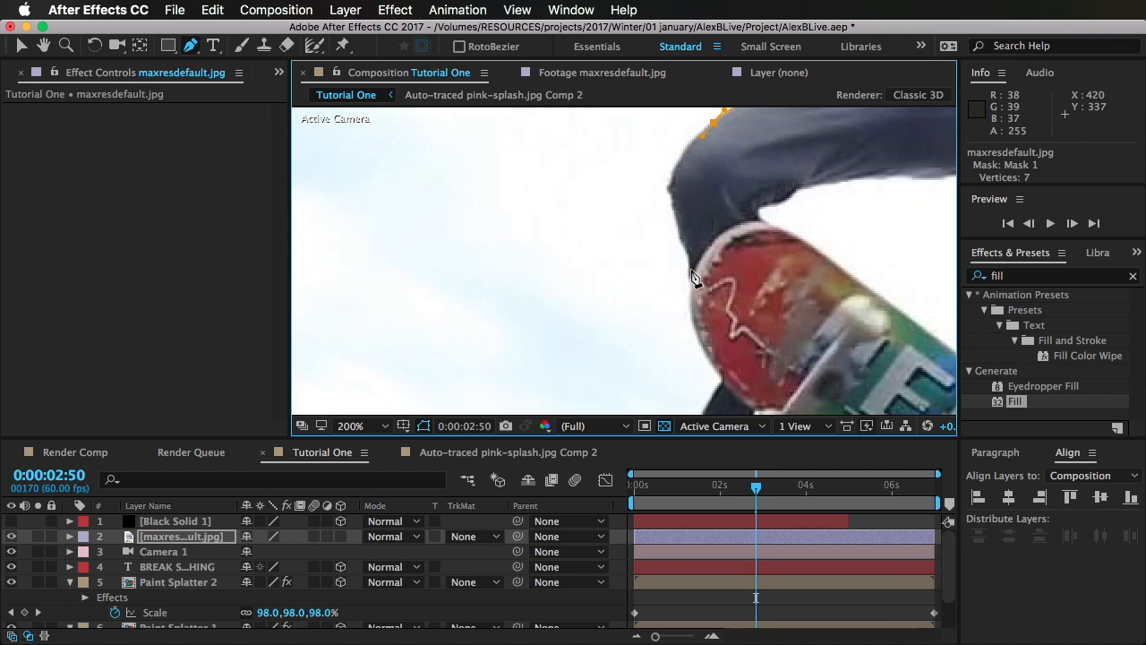
drag(702, 306, 722, 394)
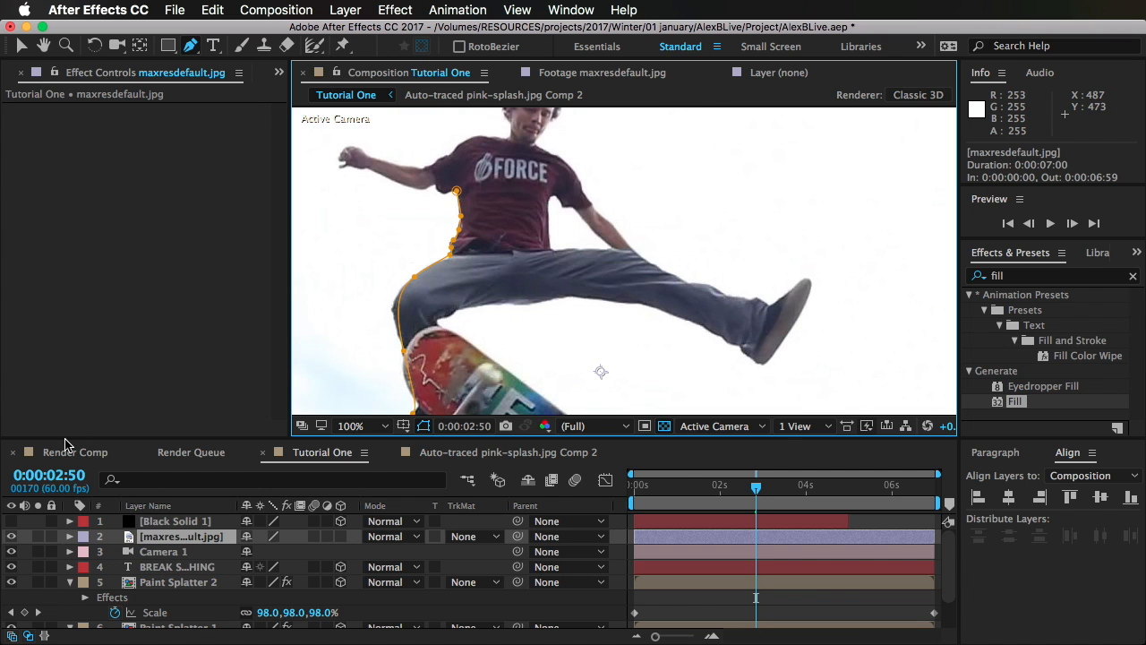
Step: Open the Render Comp composition and examine its title, skater image and paint splatter layers
click(66, 445)
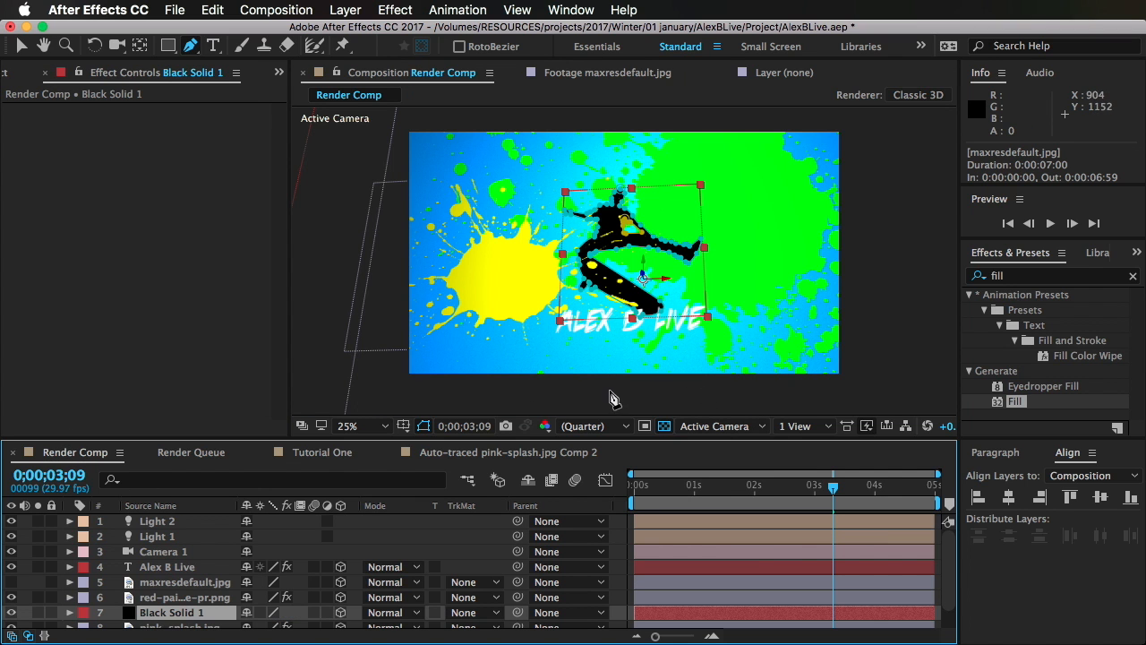
click(20, 48)
click(579, 394)
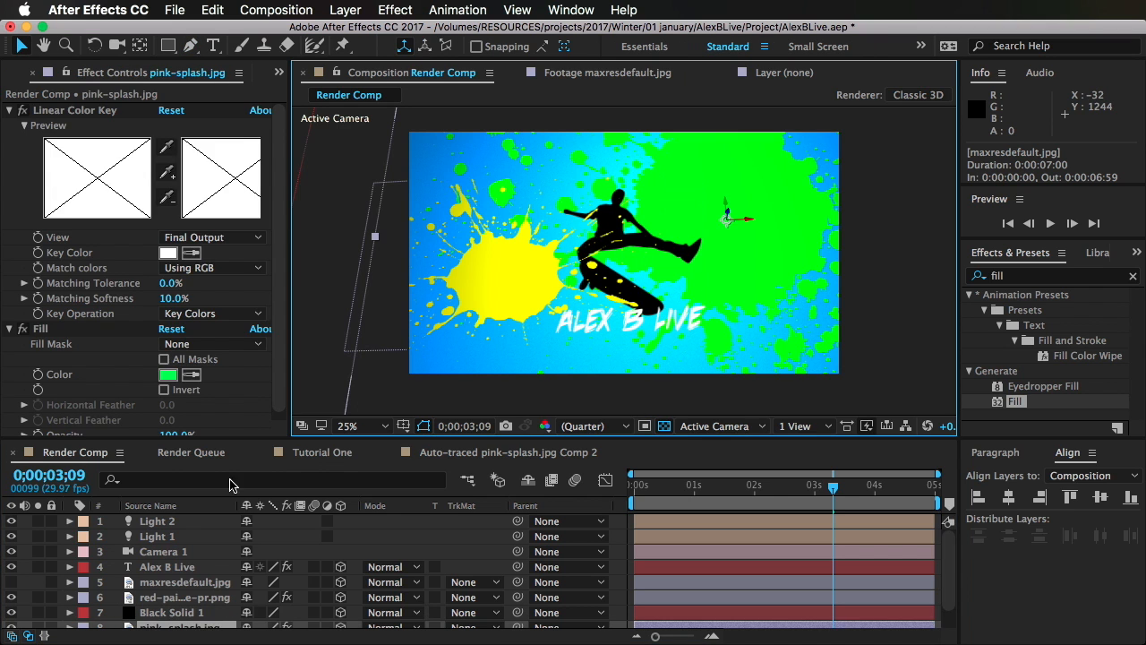
click(168, 567)
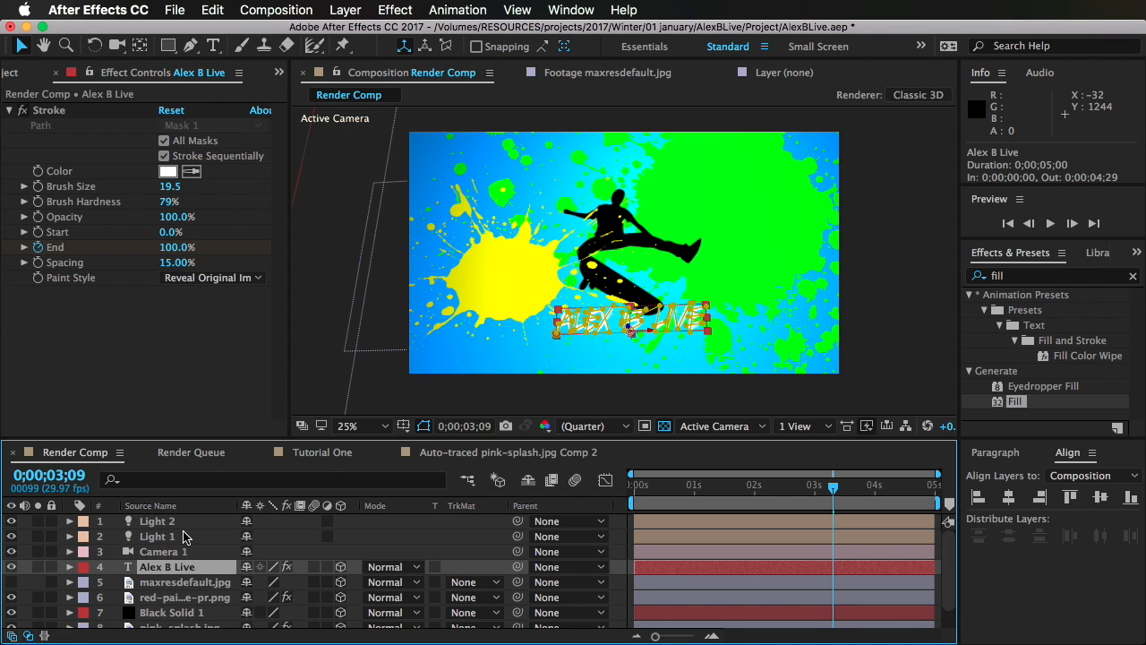
click(173, 598)
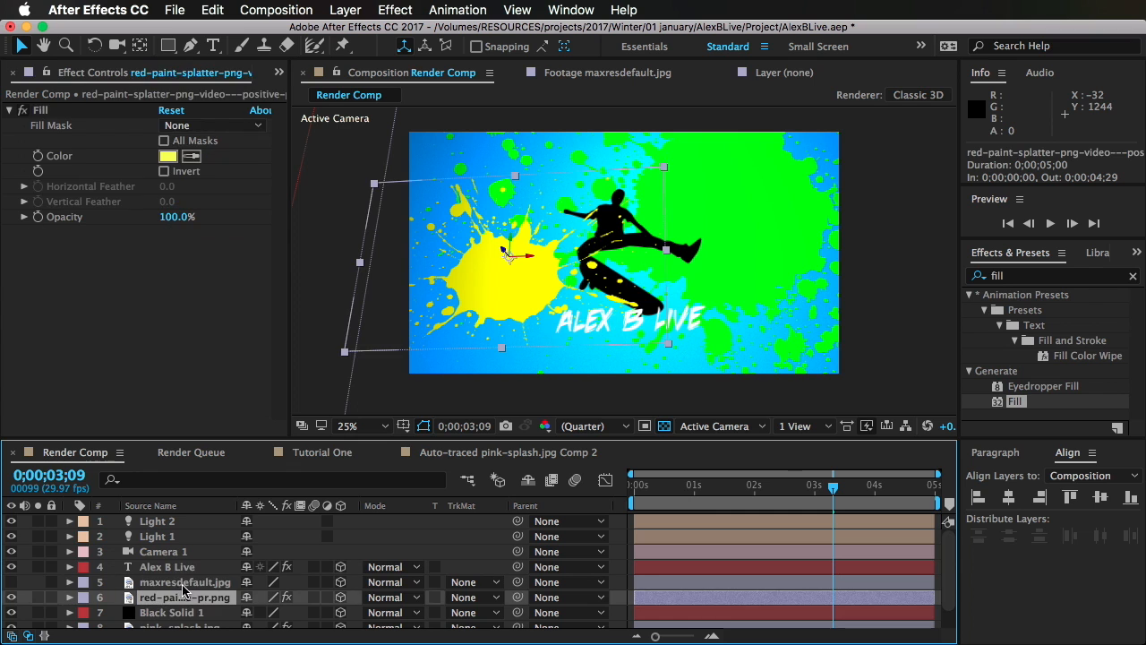
click(181, 583)
click(182, 569)
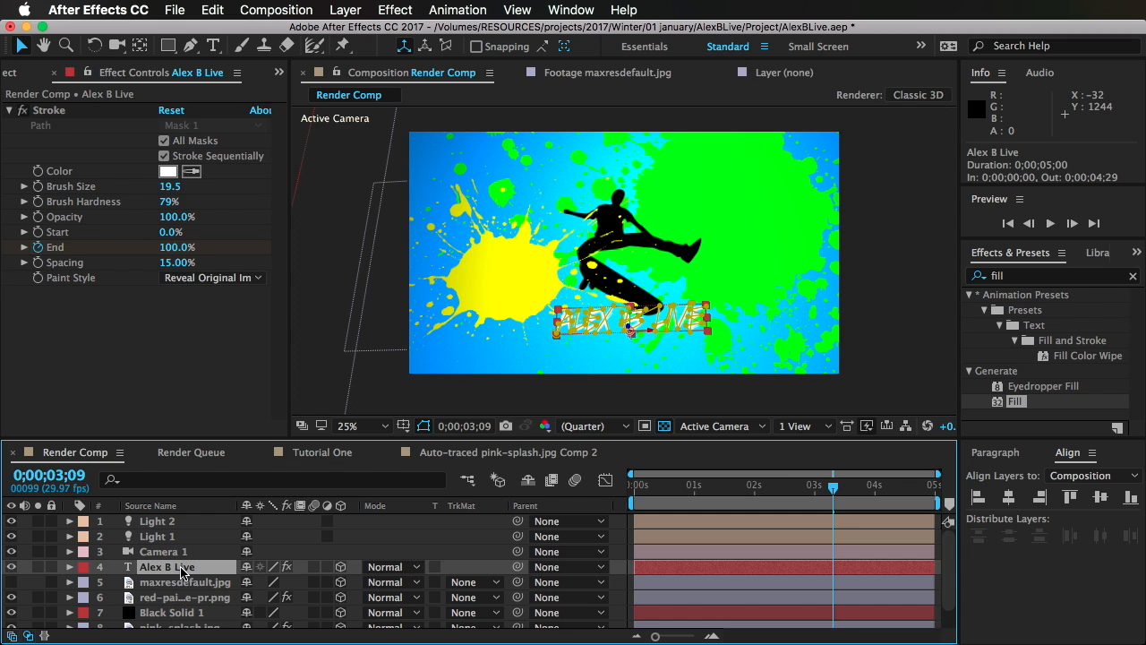
click(193, 582)
click(184, 597)
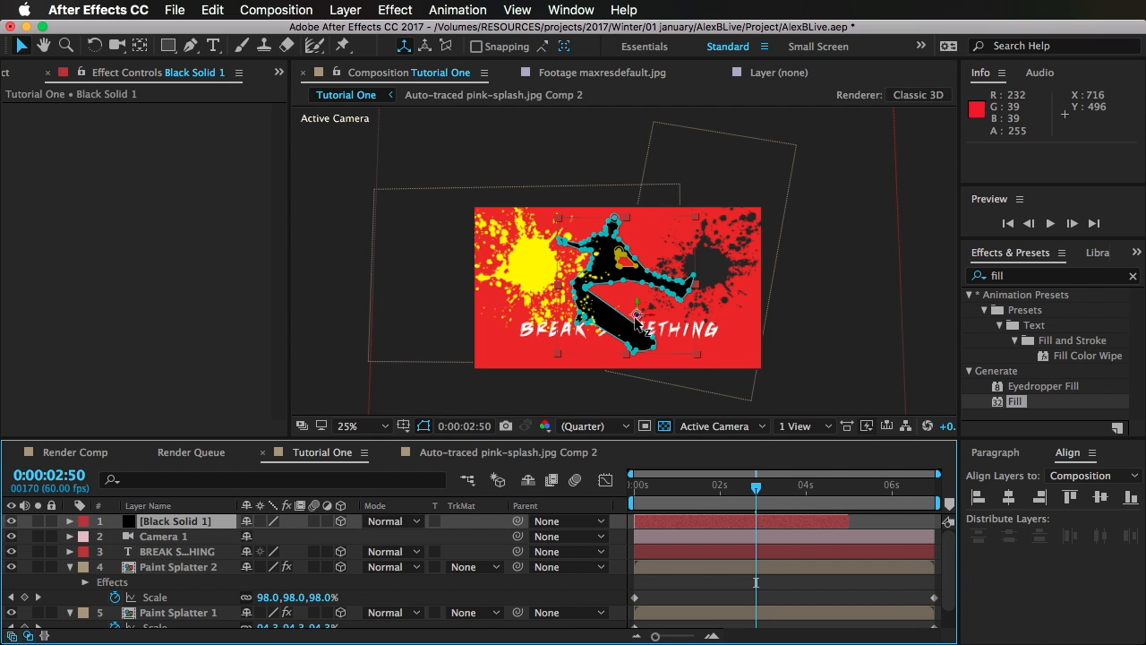
Step: Push the Black Solid 1 skater silhouette in Tutorial One farther back in depth along its Z axis
drag(637, 320, 544, 347)
Step: Change the Fill effect color of the Paint Splatter 2 layer from dark grey to orange
click(811, 566)
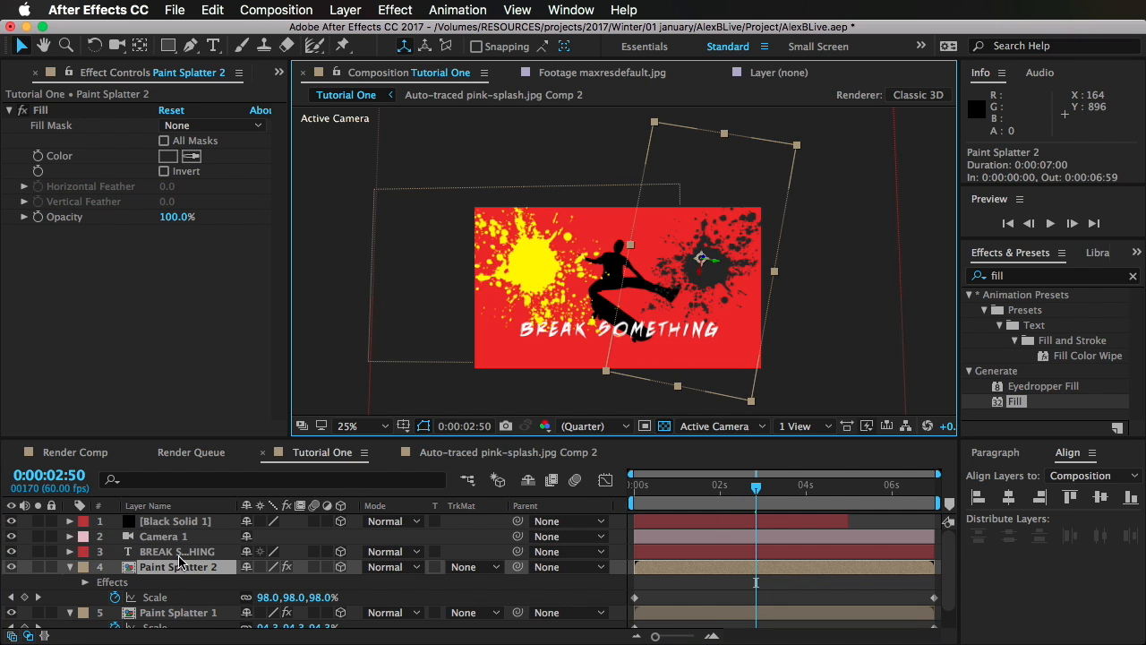
click(168, 156)
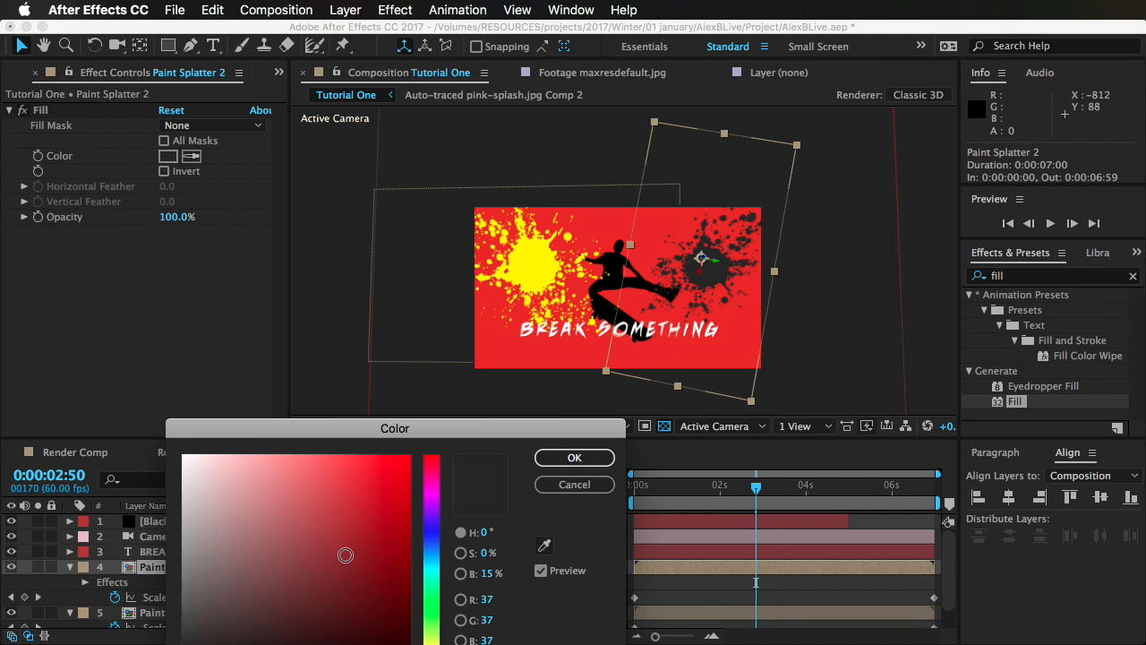
drag(439, 609, 428, 622)
drag(359, 522, 541, 358)
drag(501, 428, 402, 310)
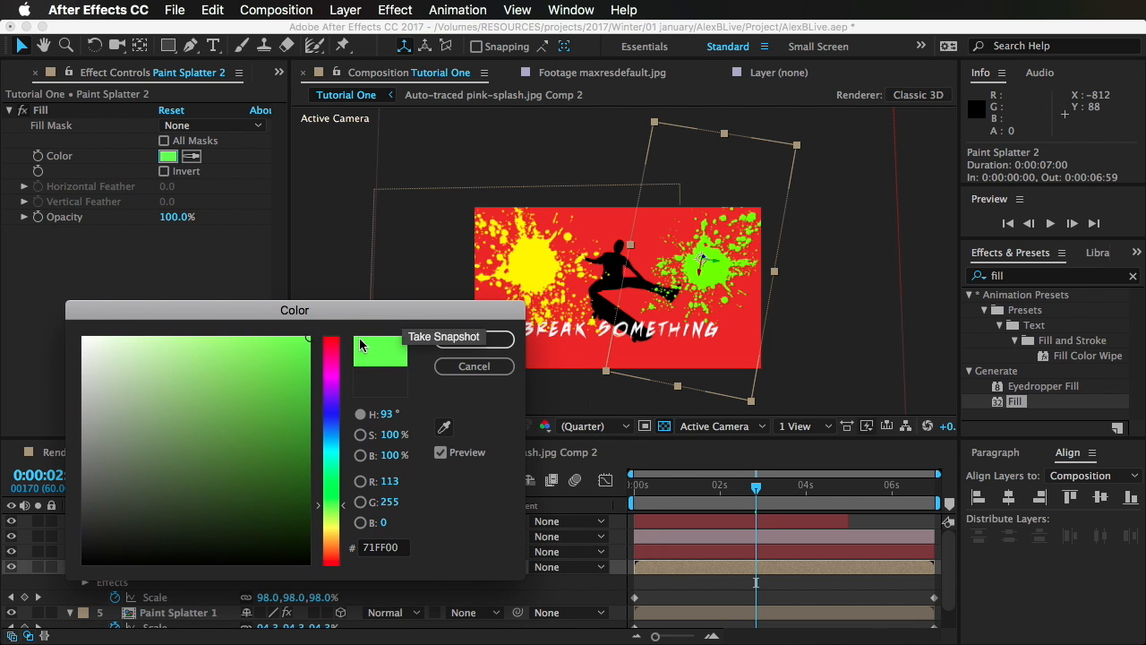
drag(336, 513, 332, 525)
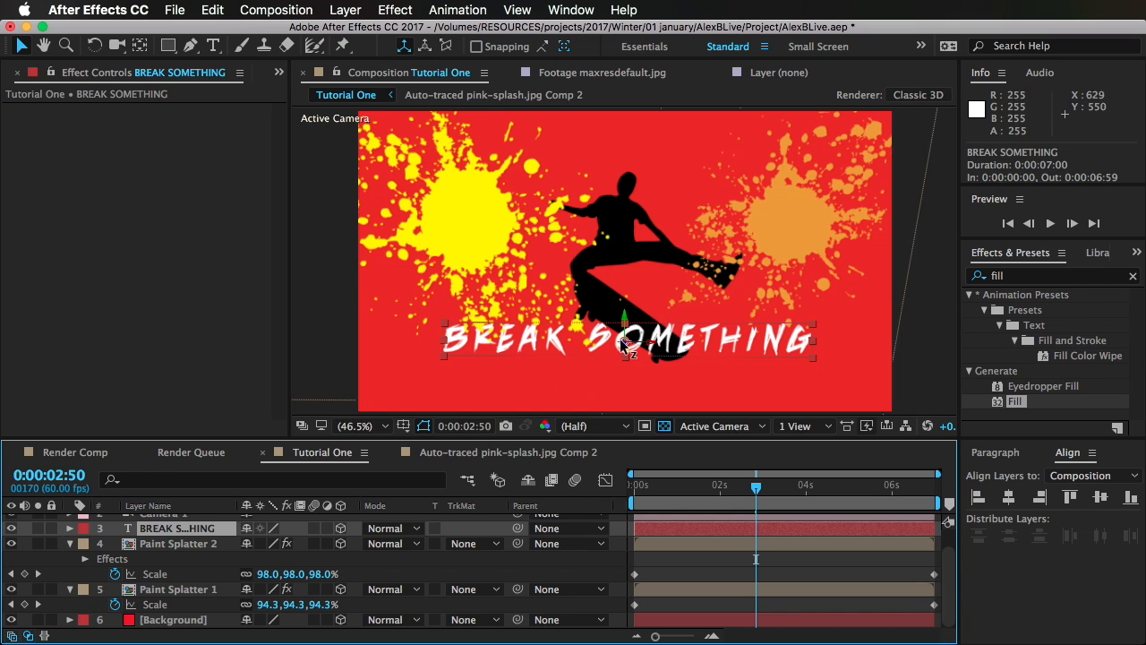
Step: Move the BREAK SOMETHING title down about 30 px to a Y position of about 582
drag(630, 331, 645, 356)
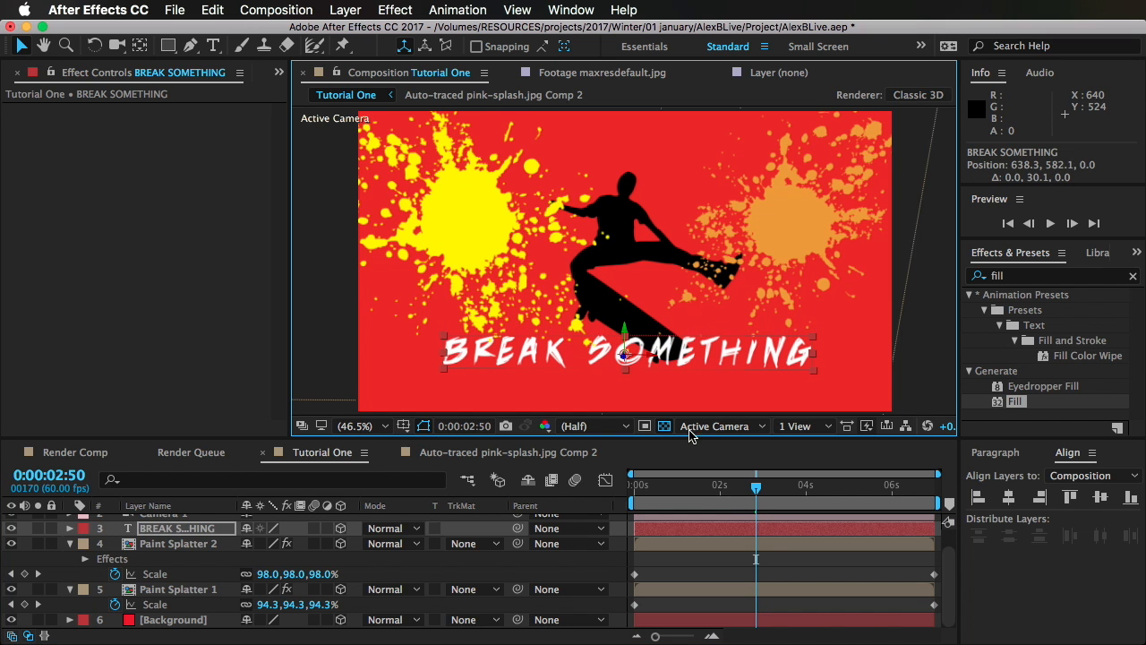
click(770, 545)
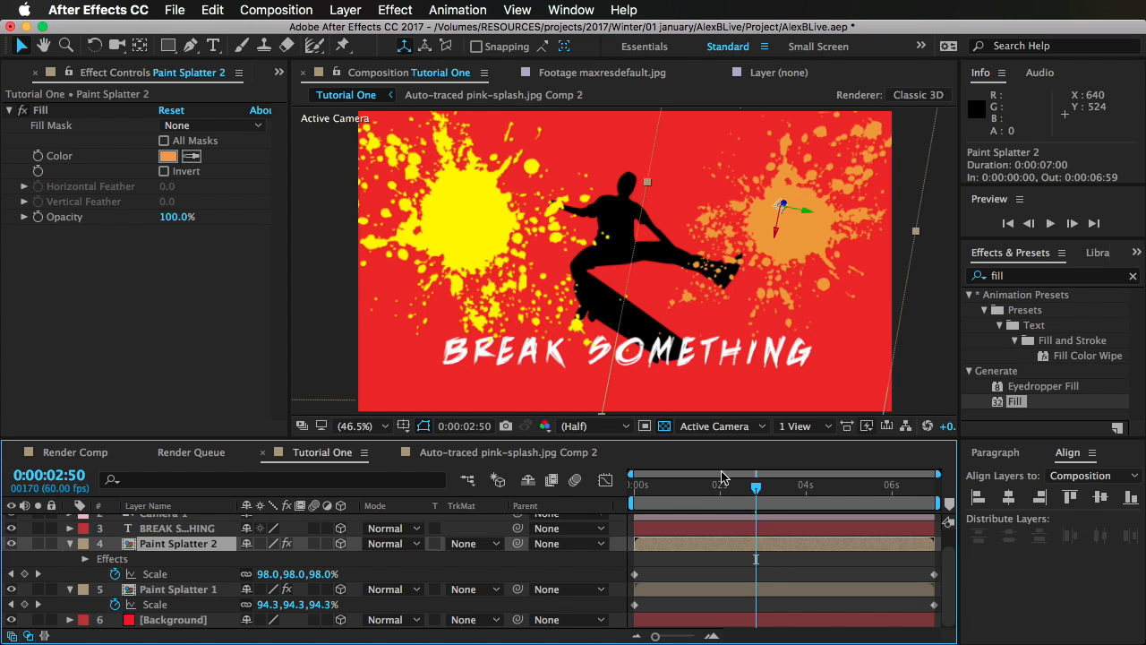
Step: At the start of the timeline, orbit the camera to a position of about 1066.5, 160.4, -1714.3
drag(748, 495, 590, 515)
key(Home)
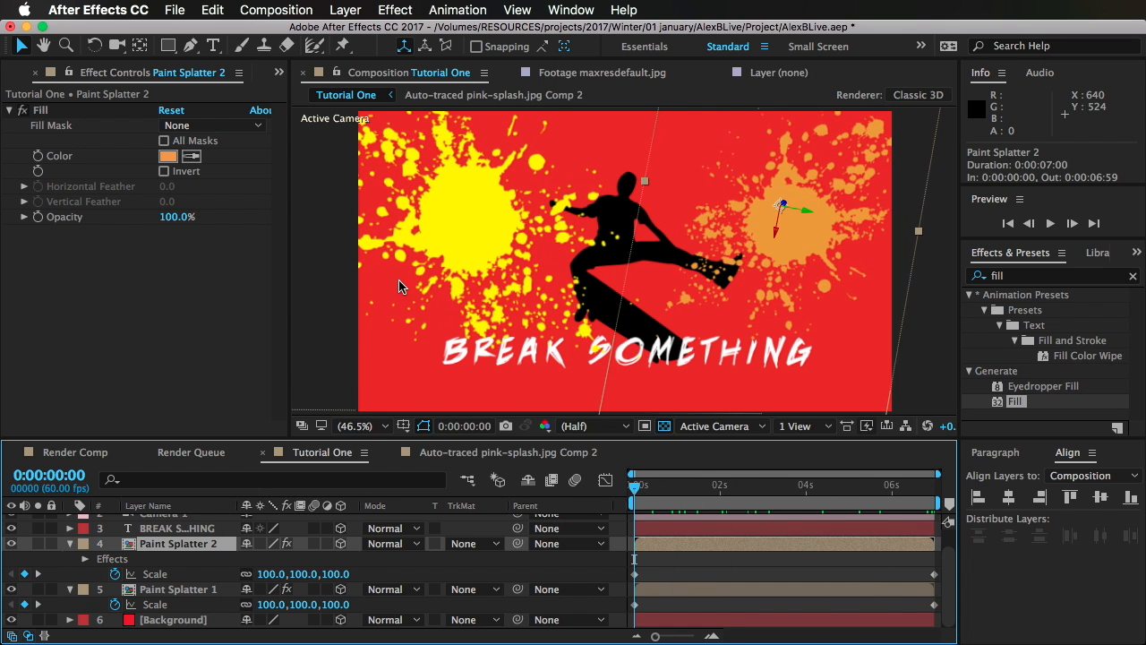
click(140, 45)
click(564, 292)
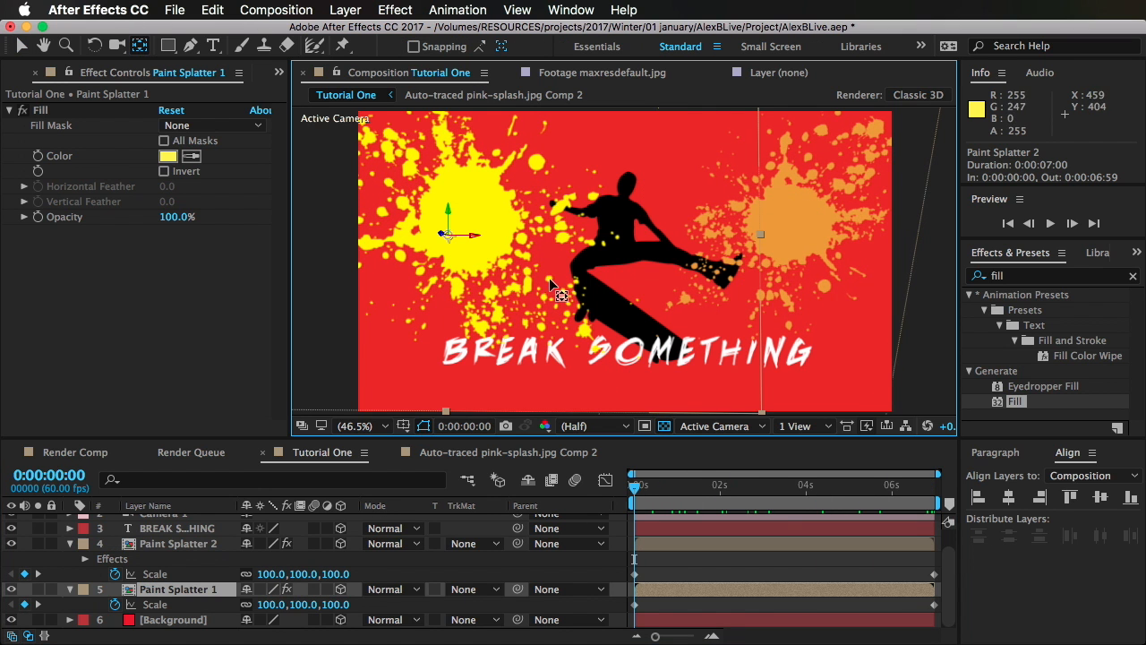
click(123, 44)
drag(542, 261, 423, 410)
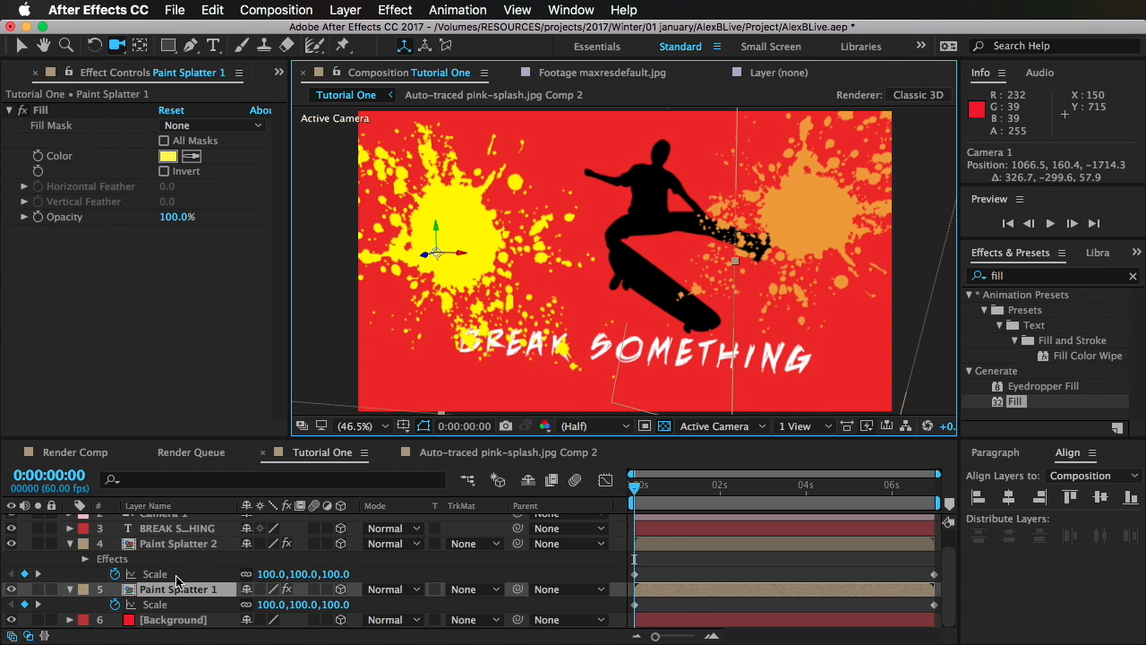
Step: Add Point of Interest and Position keyframes to Camera 1 at 0:00:00:00
scroll(177, 578, up, 2)
click(170, 537)
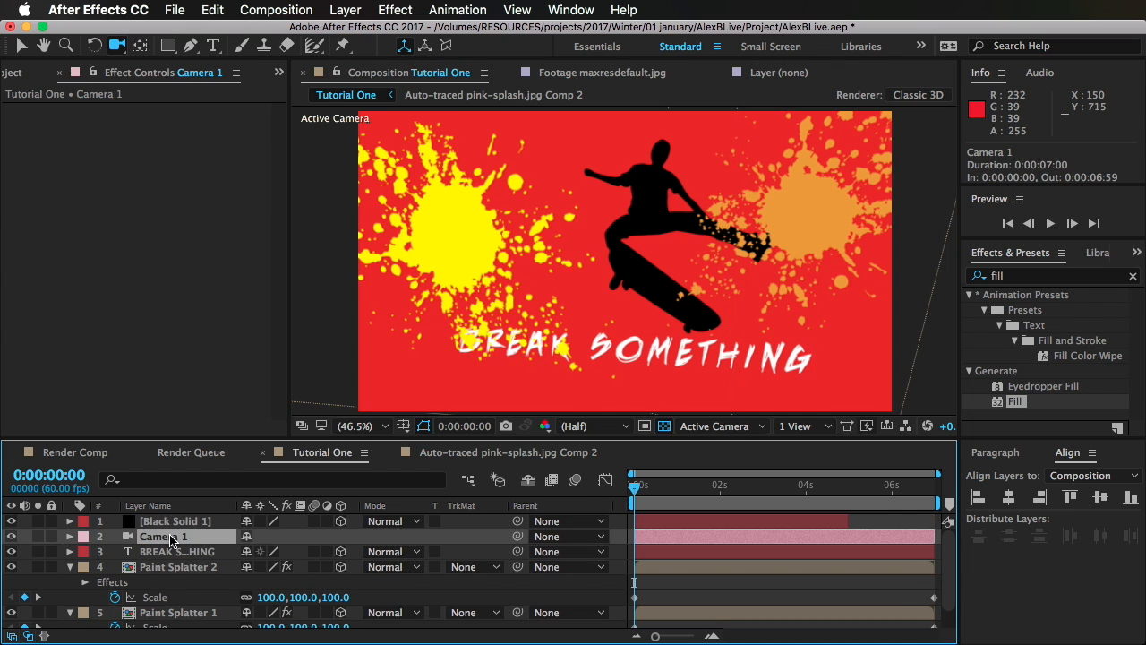
click(69, 535)
click(69, 536)
click(69, 536)
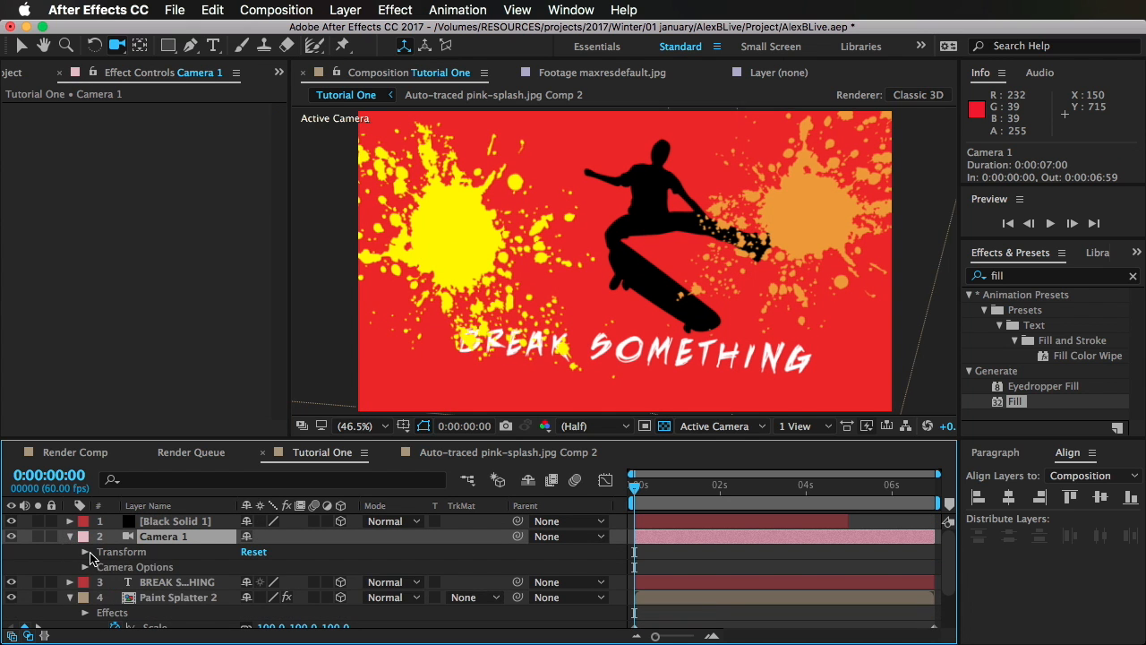
click(85, 551)
scroll(182, 580, down, 1)
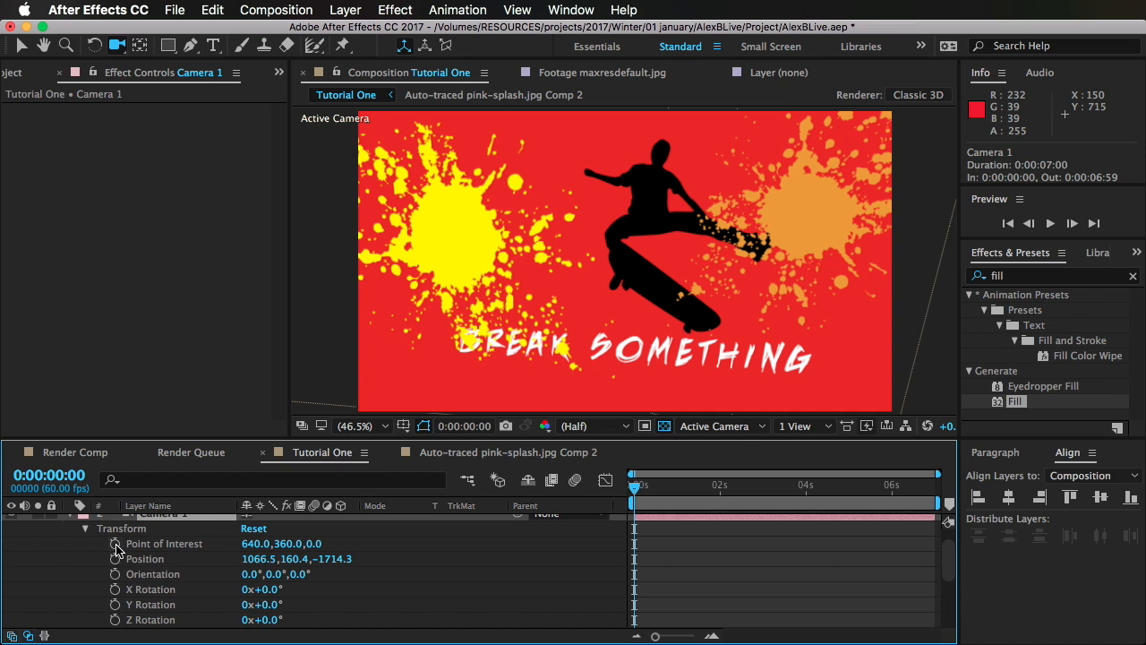
click(115, 544)
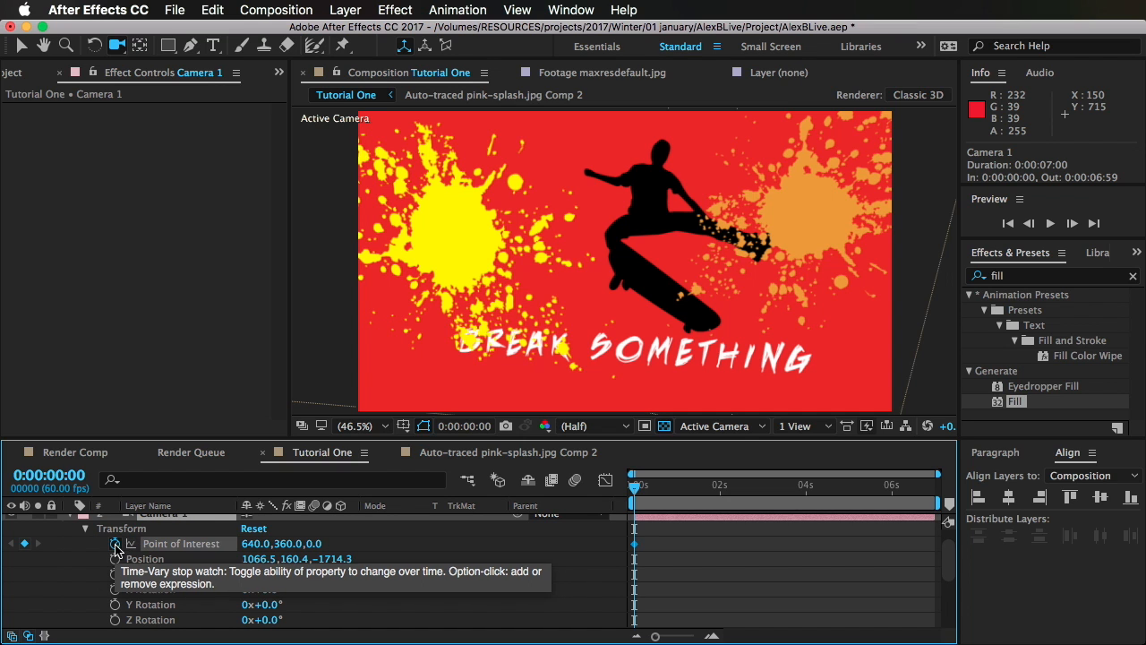
click(115, 559)
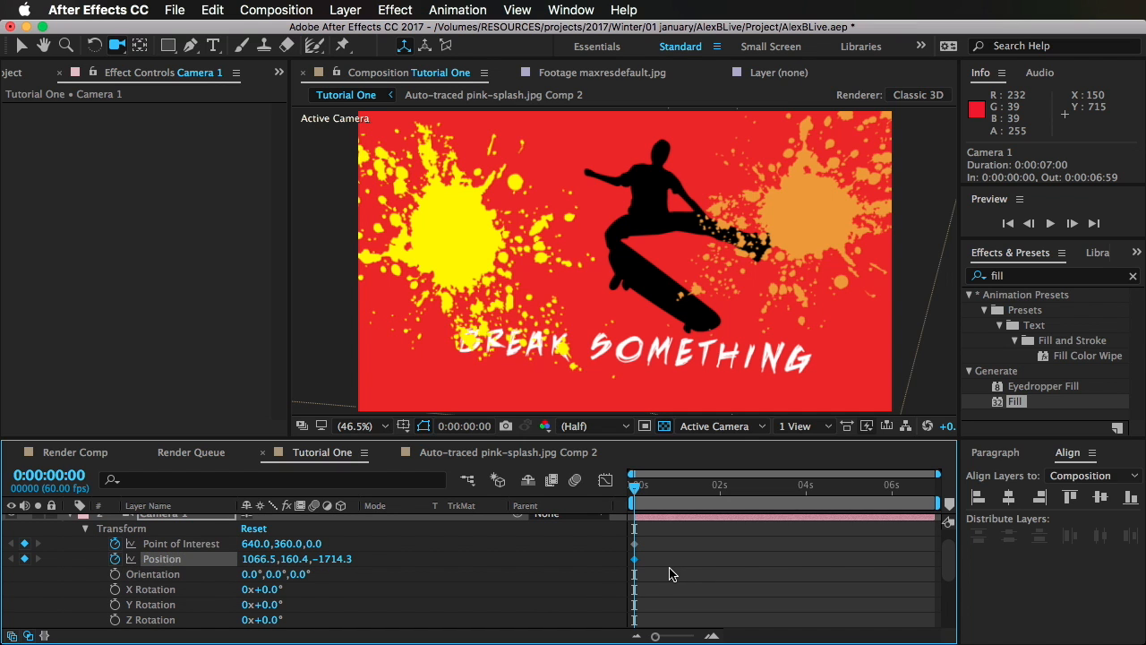
drag(669, 569, 597, 588)
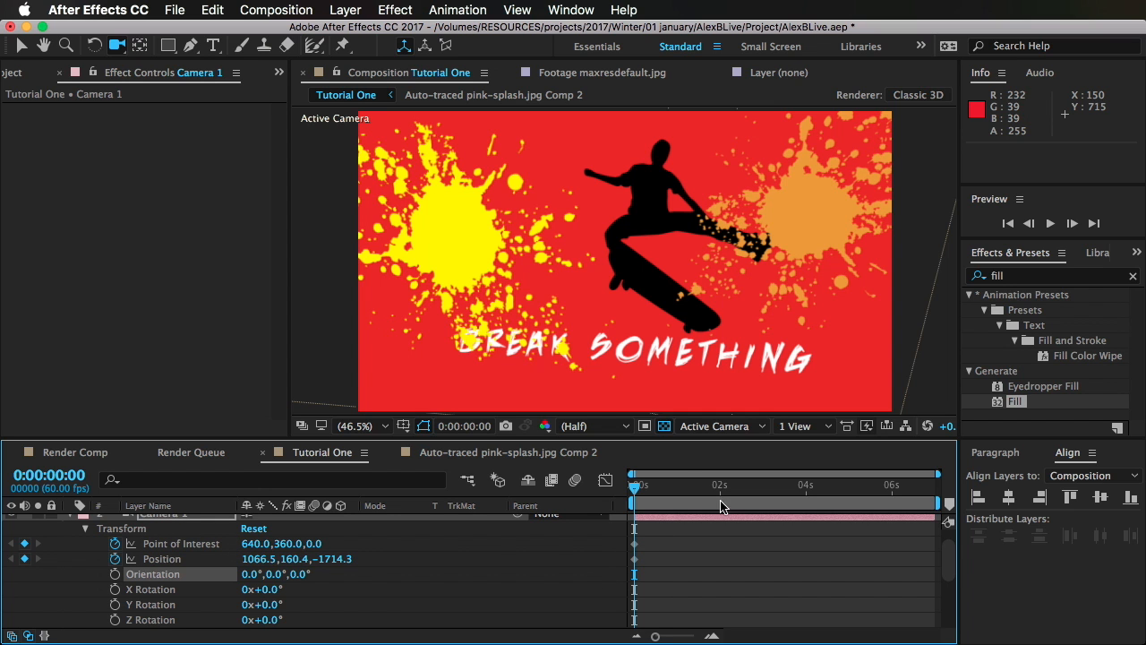
Step: At 0:00:06:59, orbit the camera to about 28.6, 658.7, -1642.4 to keyframe its end position, and scrub back through the move
drag(670, 493, 1011, 515)
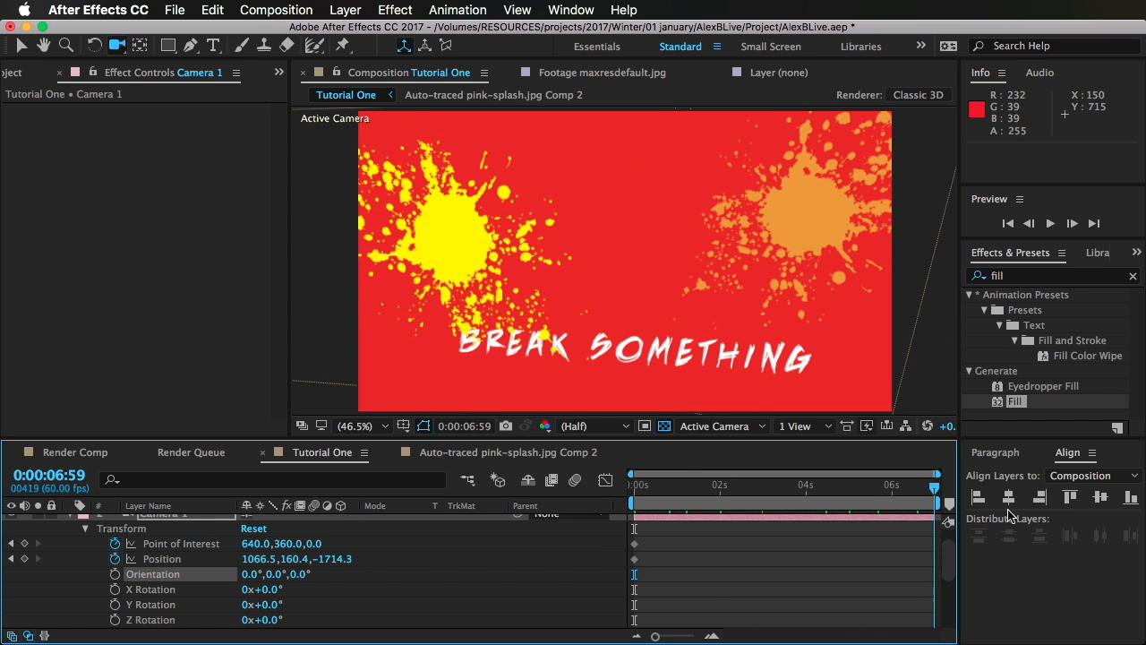
drag(924, 512, 961, 523)
drag(654, 285, 709, 257)
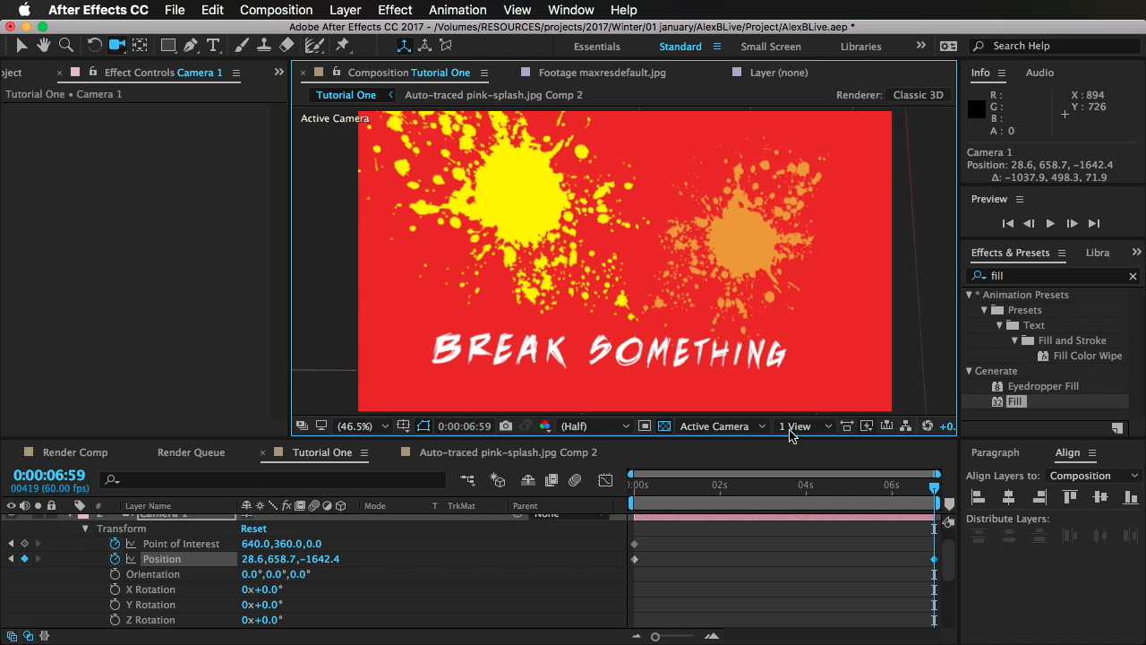
drag(931, 497, 696, 515)
Step: Collapse Camera 1's properties, extend the Black Solid 1 layer past the composition's end, and return to the first frame
scroll(114, 555, up, 2)
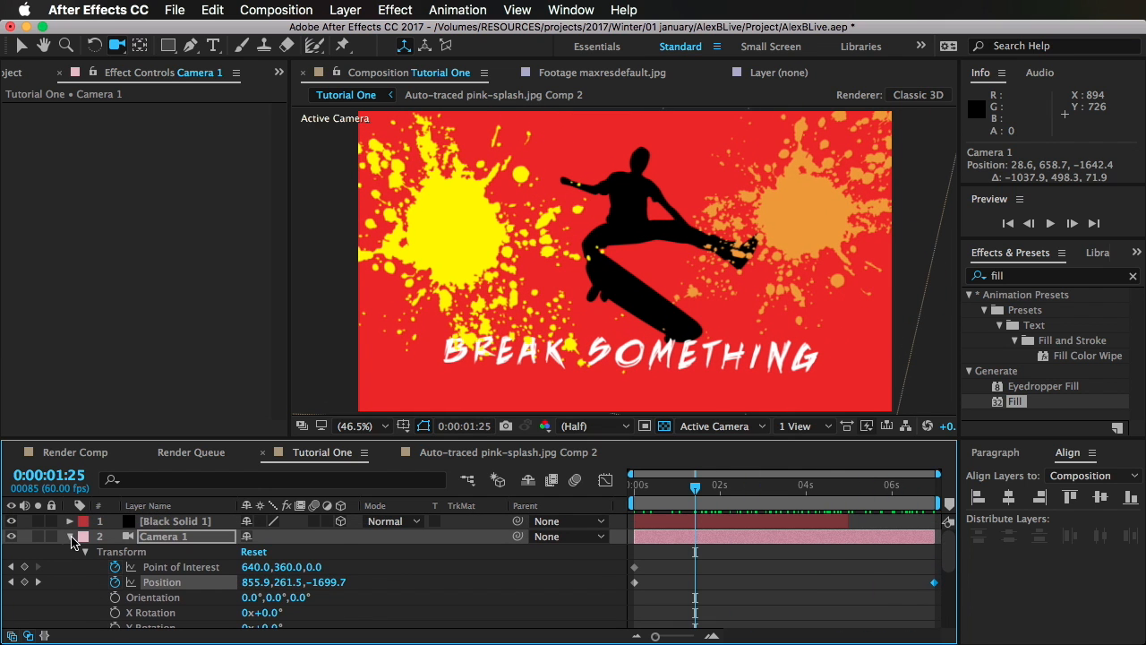
click(71, 537)
click(843, 520)
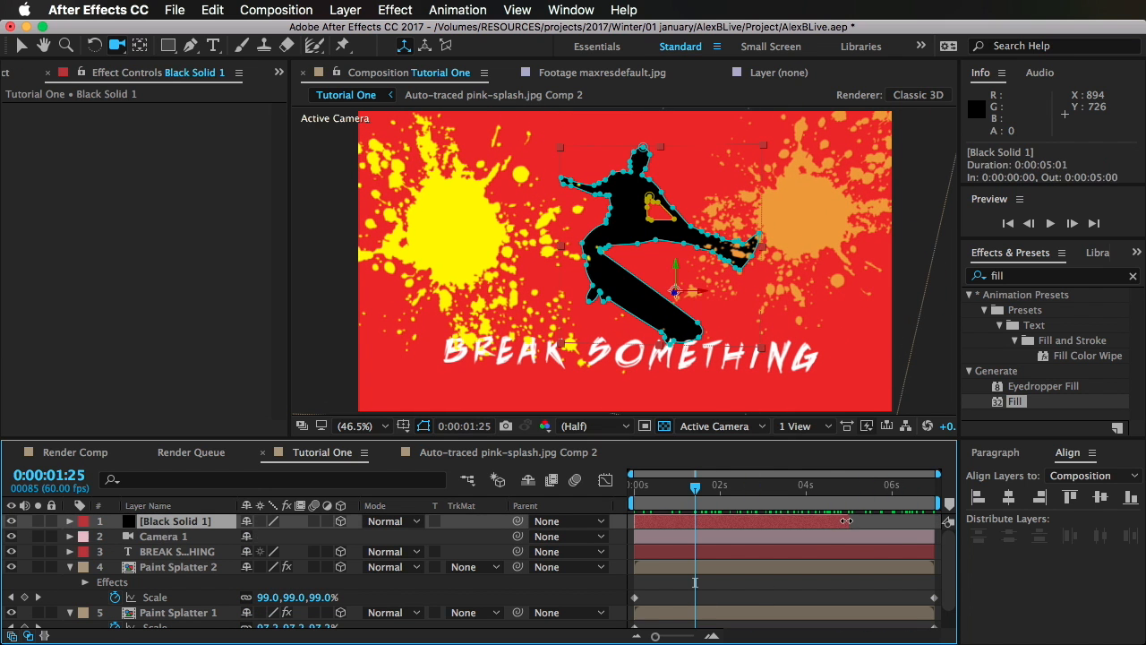
drag(683, 501, 618, 520)
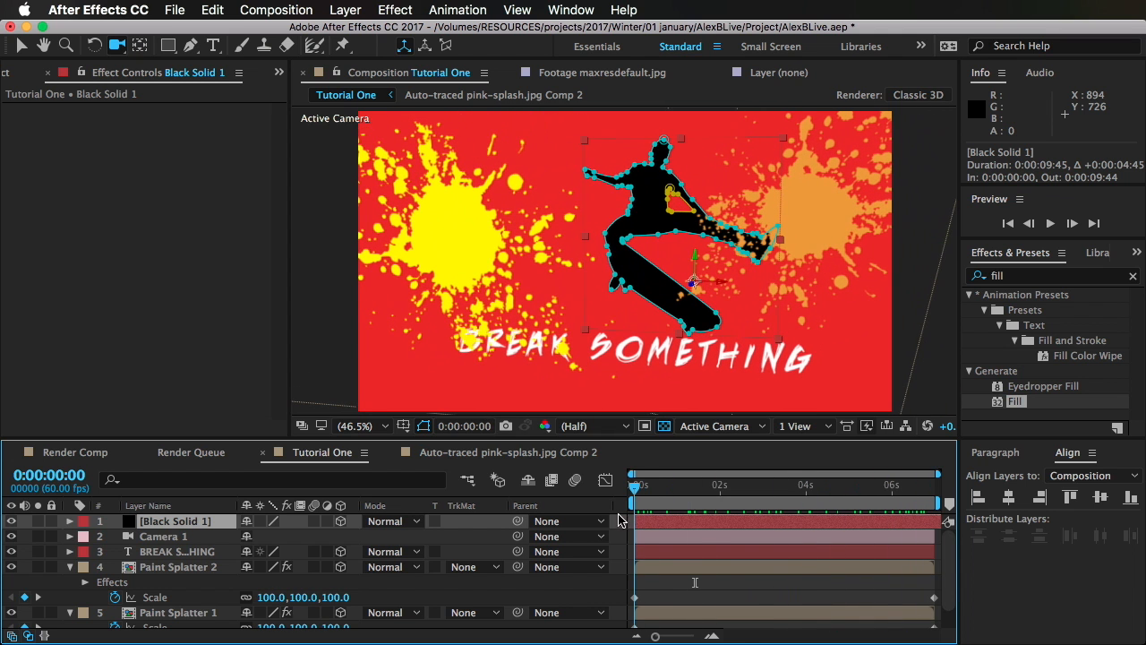
Step: Try adding a spot light to the Tutorial One composition
click(716, 582)
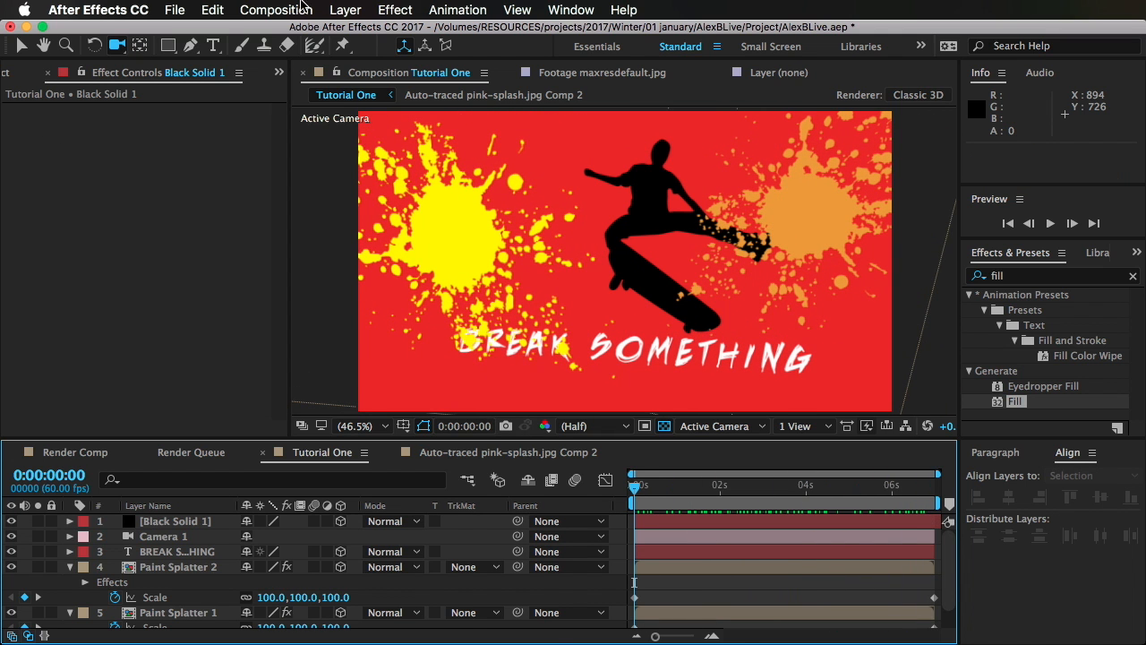
click(345, 10)
mouse_move(547, 31)
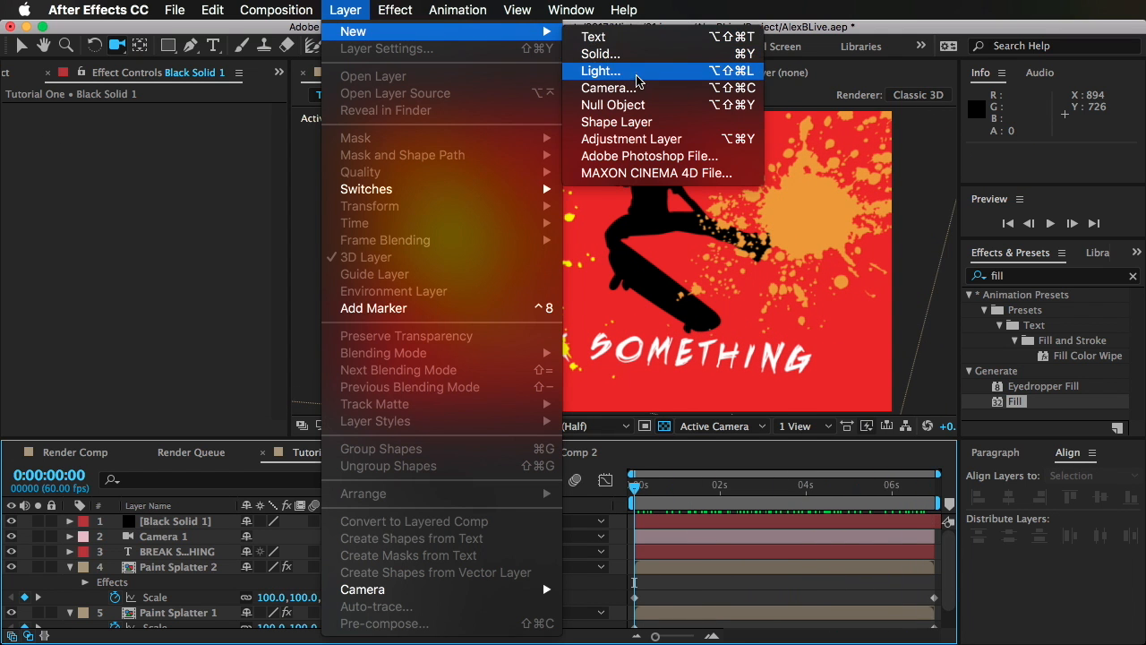
click(636, 79)
click(768, 616)
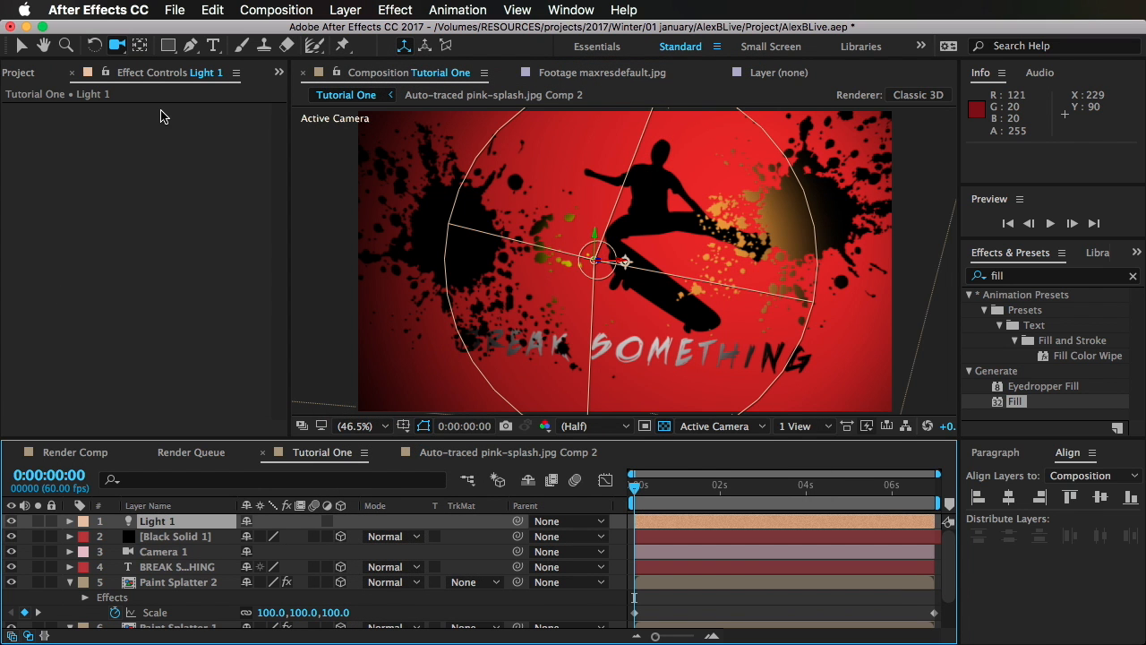
key(super+z)
Step: Add a new light to the composition with its type set to Point
click(345, 10)
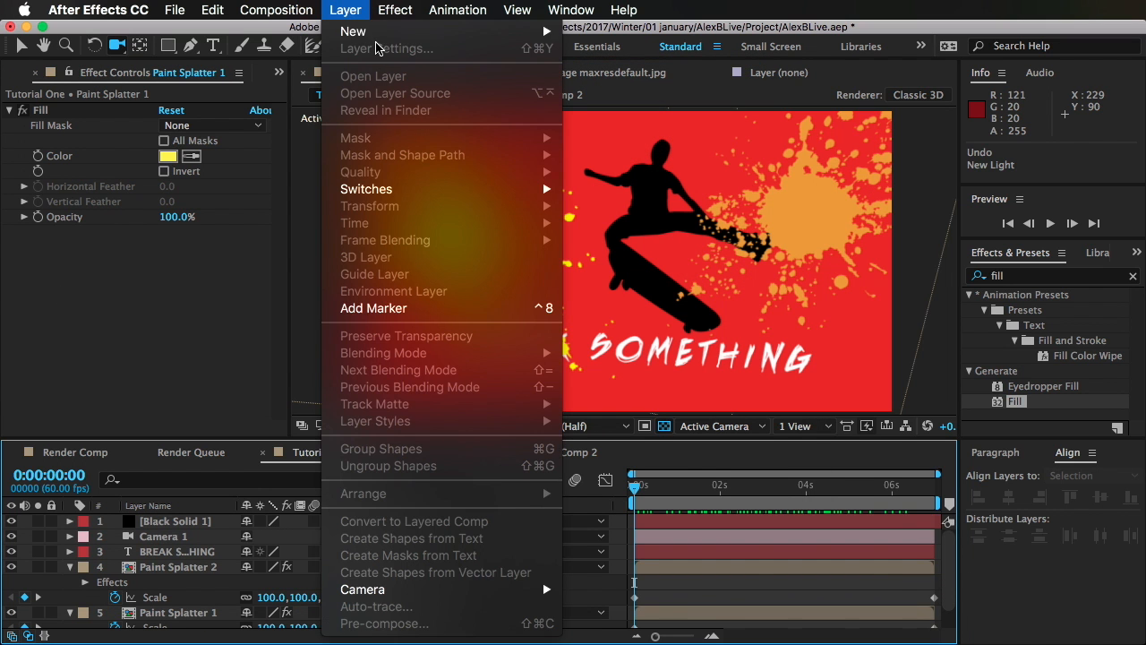
mouse_move(538, 31)
click(592, 75)
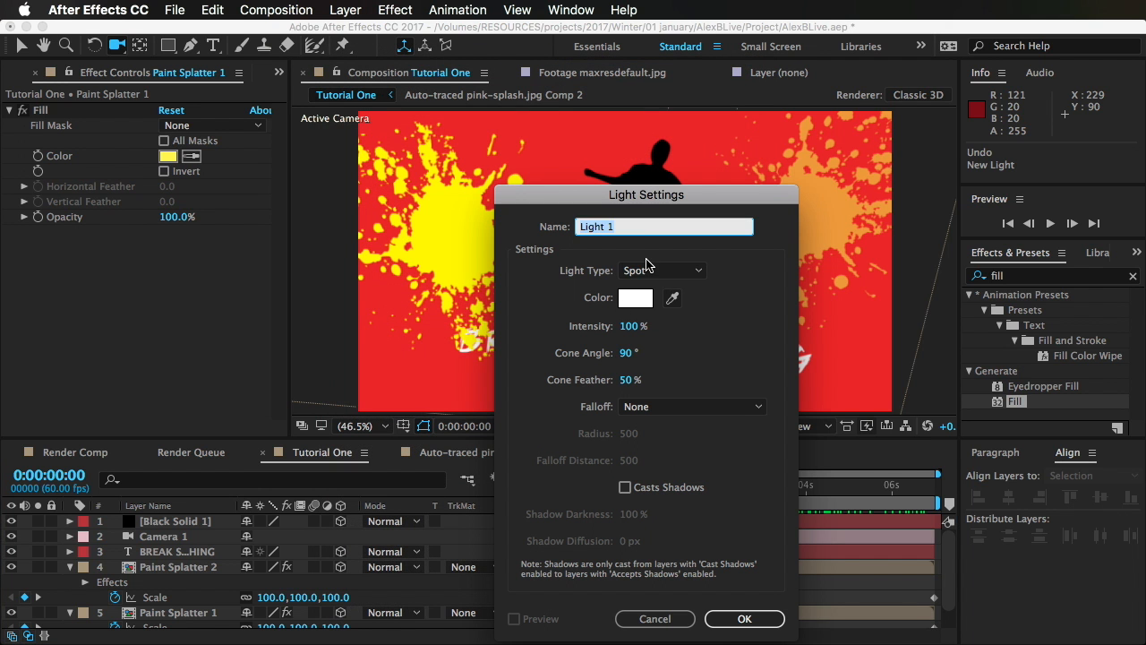
click(647, 267)
click(663, 320)
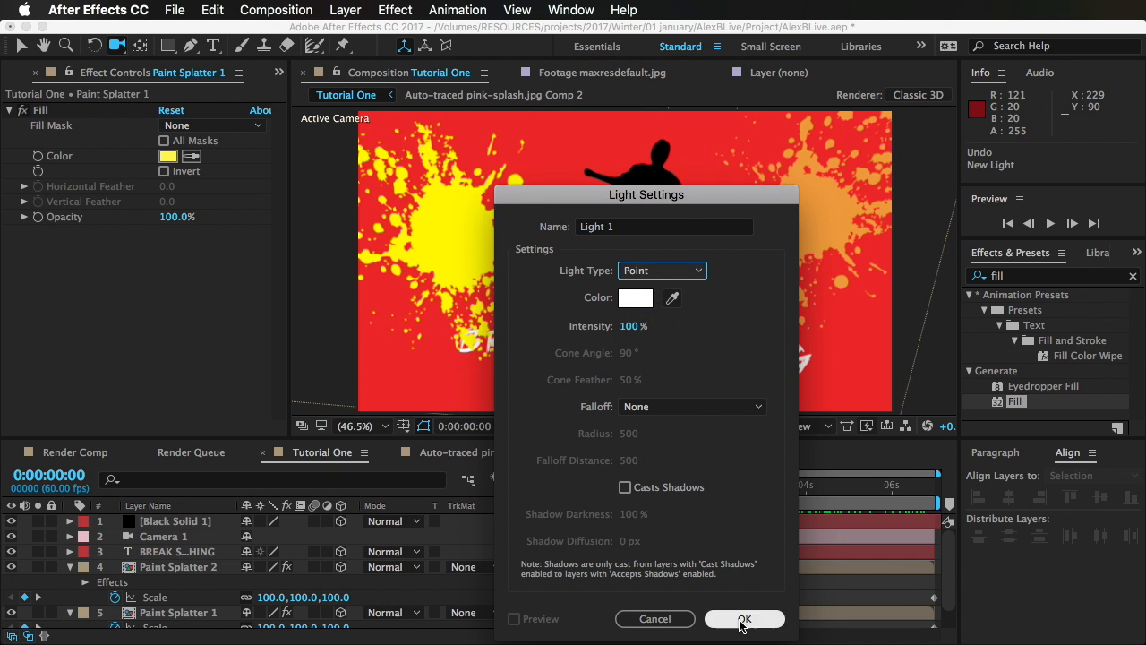
click(742, 619)
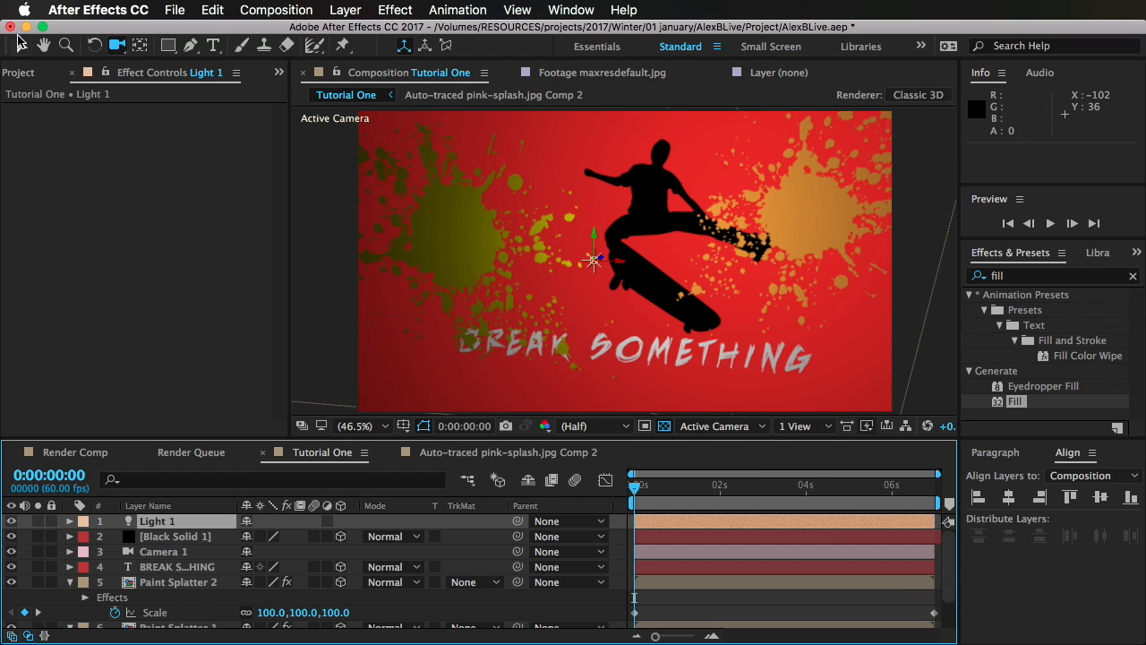
Step: Move the point light behind the artwork to a position of about 693.3, 339.4, 937.8
click(21, 44)
drag(600, 255, 1, 643)
drag(412, 497, 414, 408)
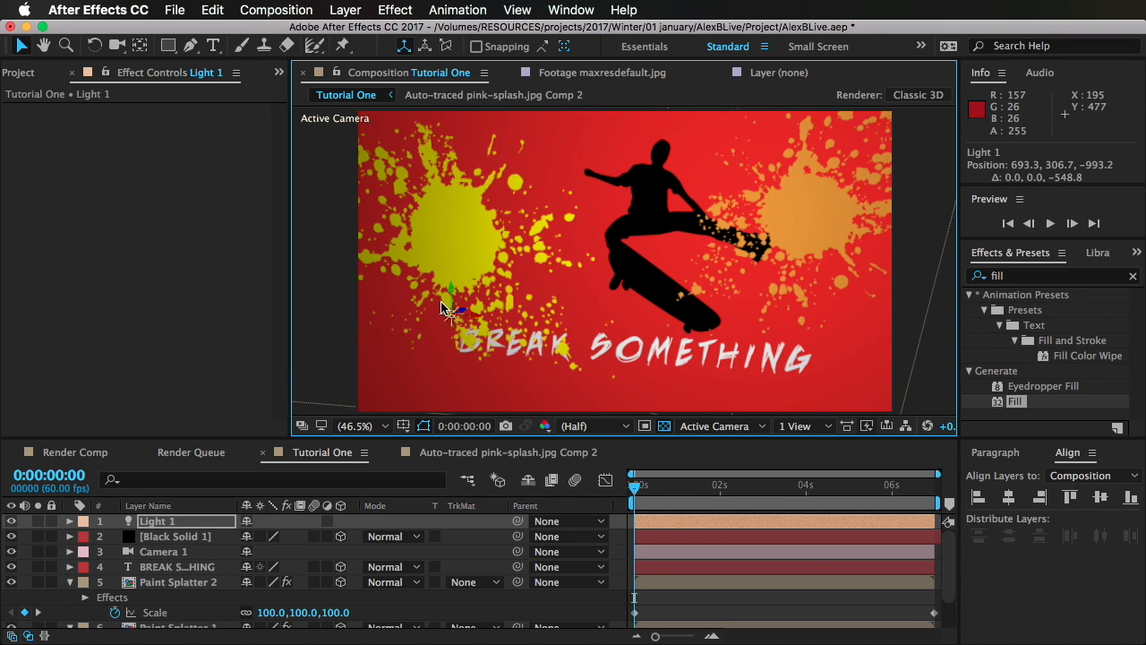
drag(457, 313, 1145, 54)
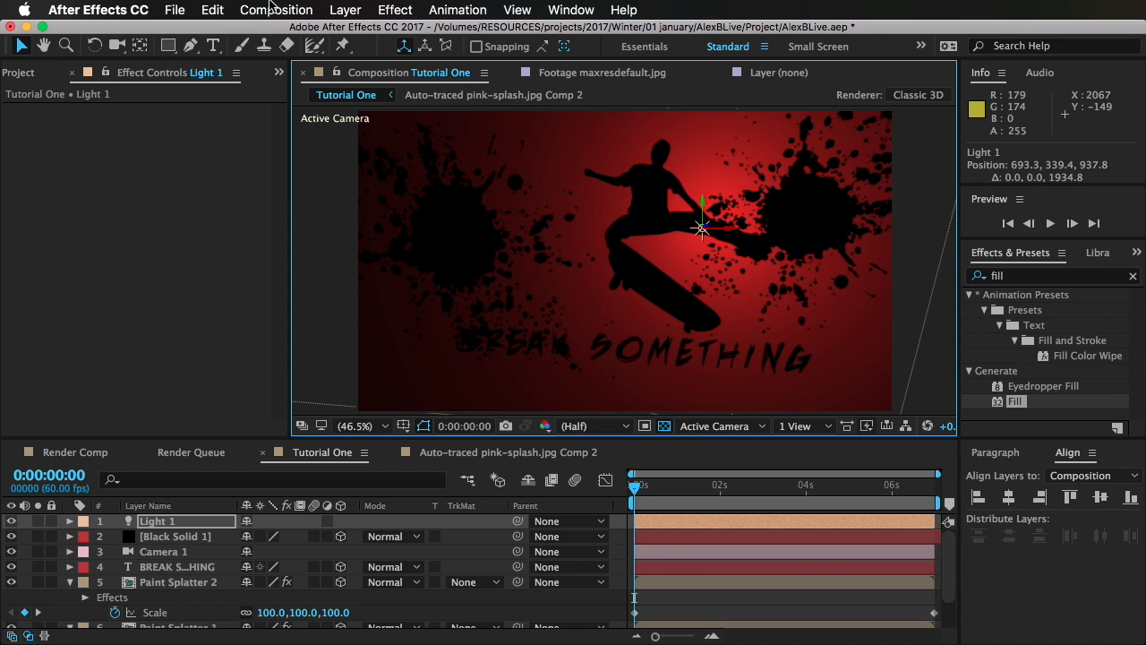
click(351, 9)
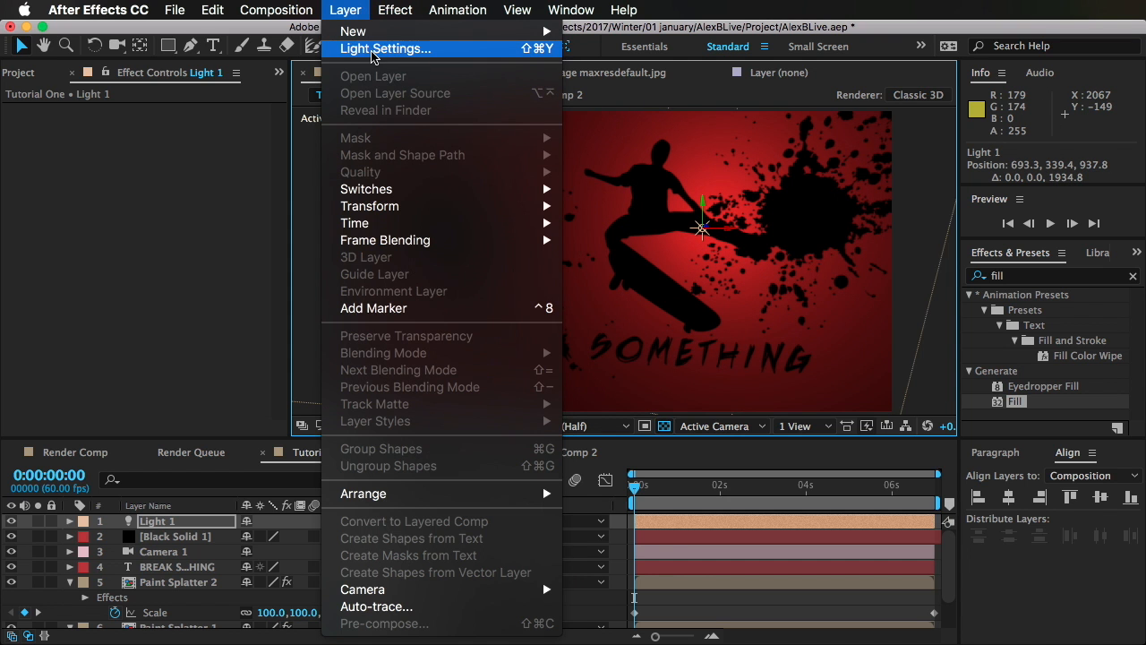
click(383, 50)
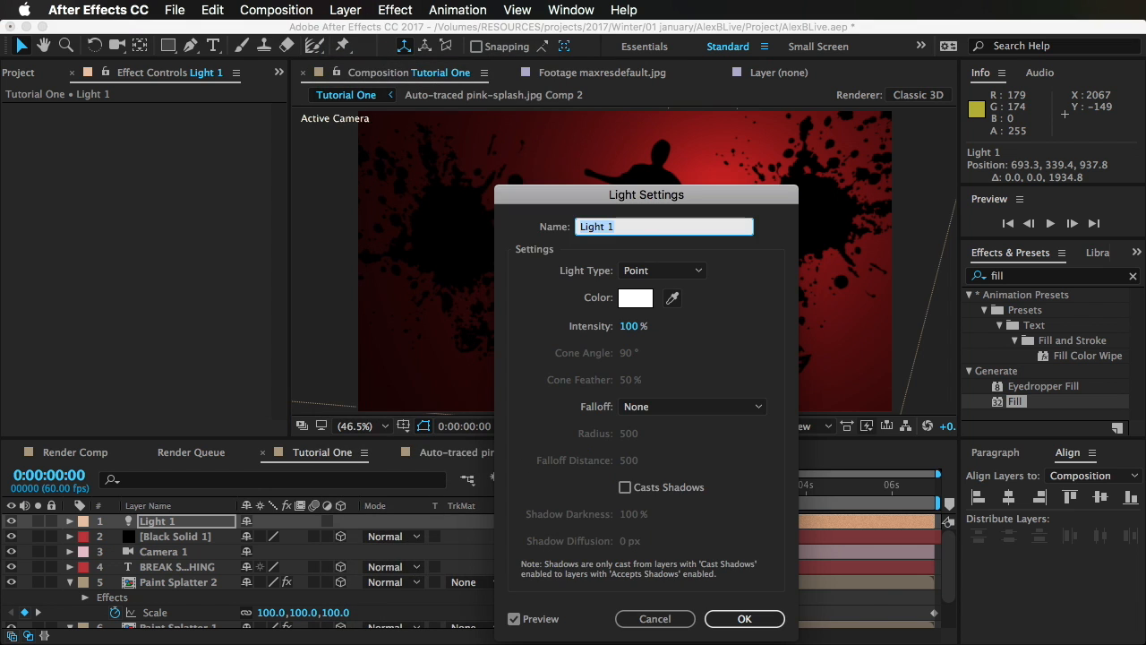
click(656, 622)
Step: Add a second light of type Spot and move it forward so it lights the splatters and title from the front
click(349, 9)
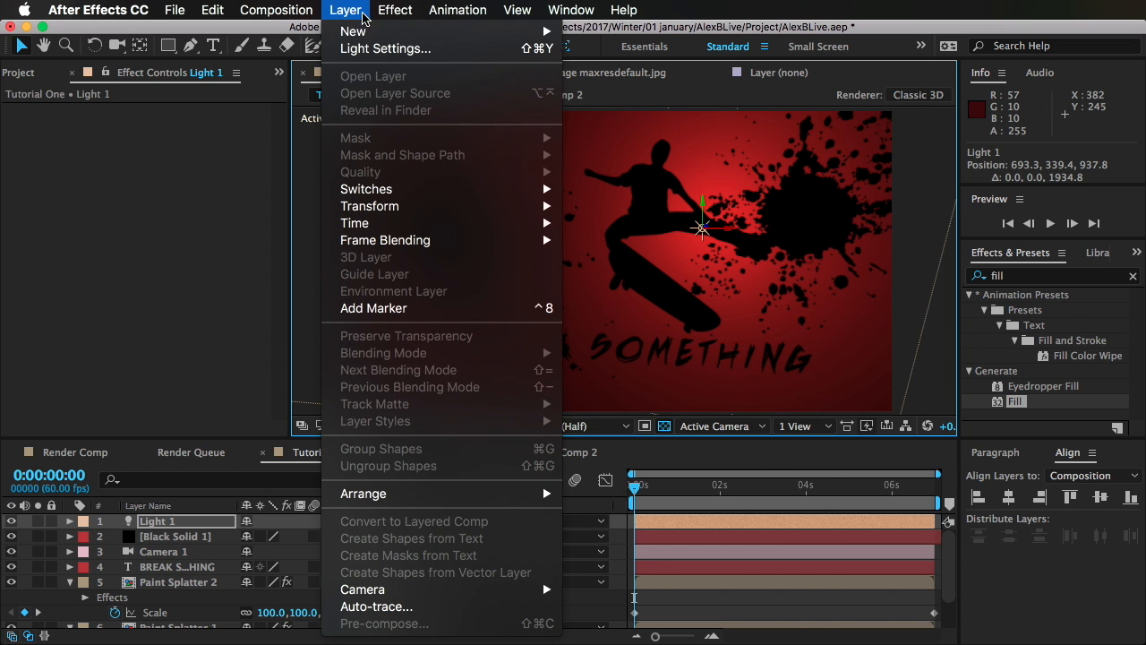
mouse_move(377, 32)
click(660, 76)
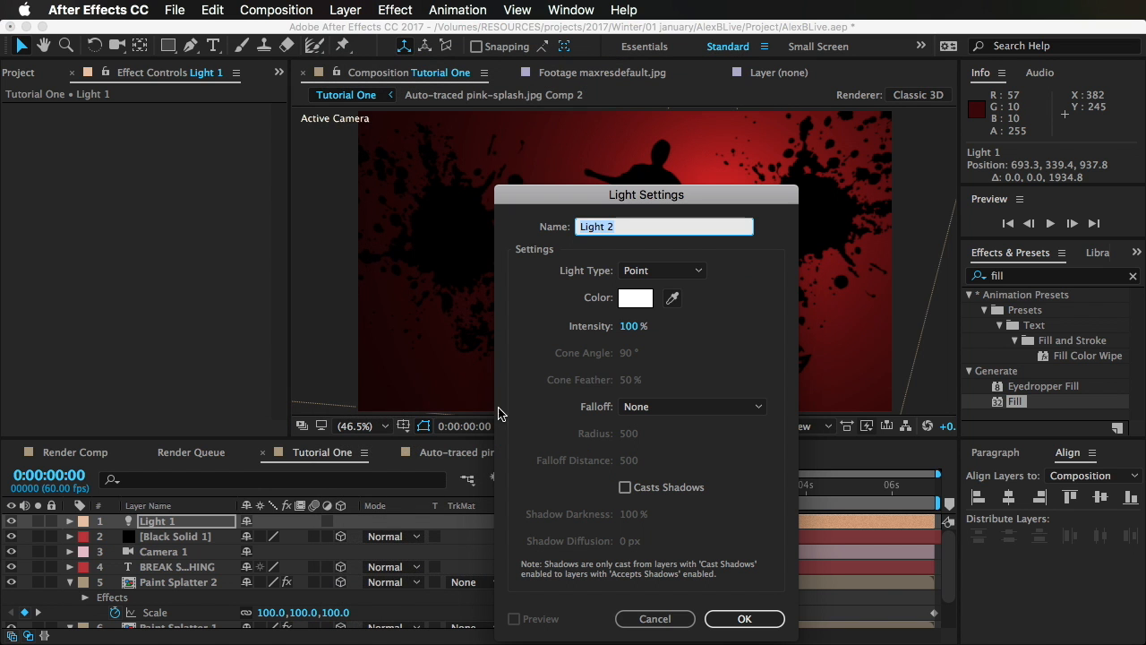
click(676, 271)
click(670, 300)
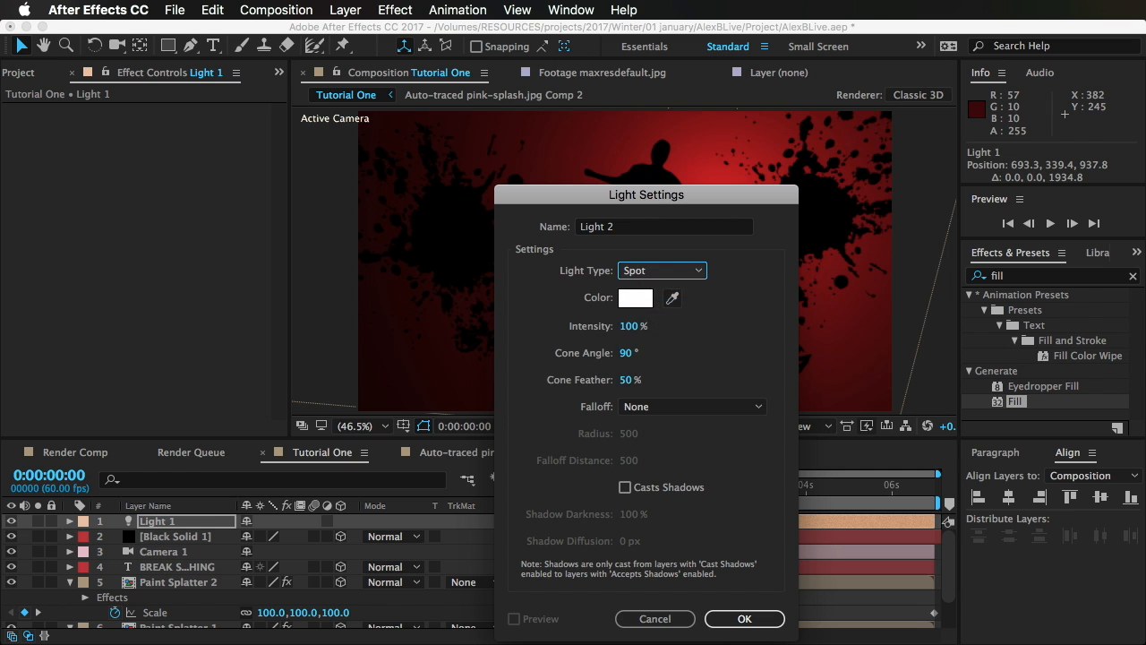
click(744, 619)
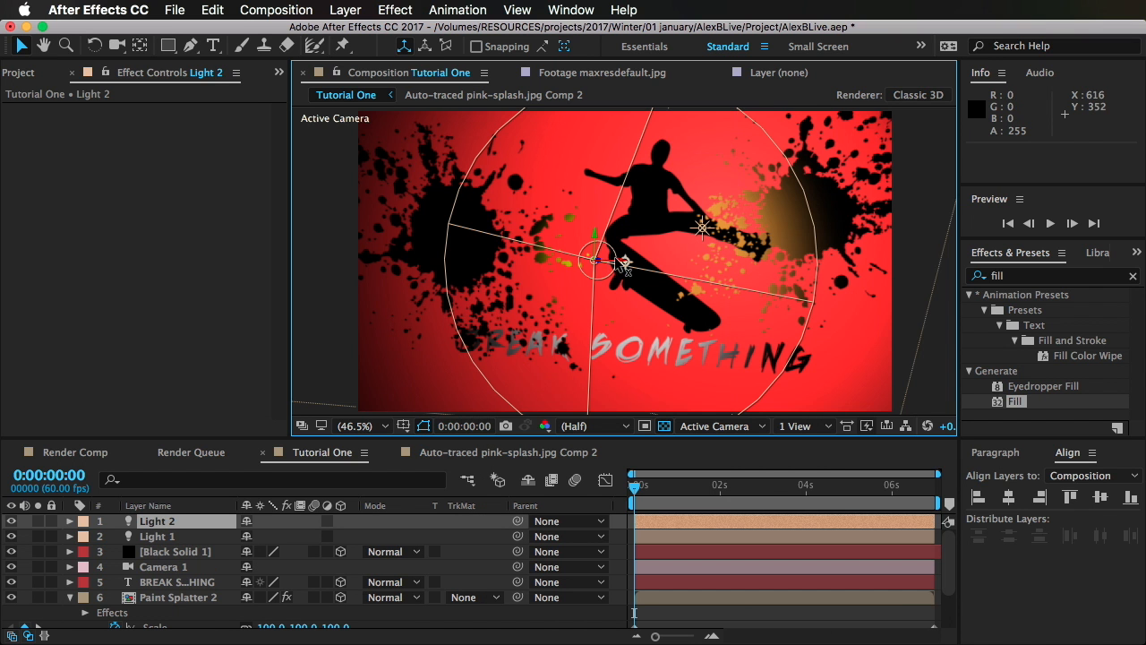
drag(623, 263, 614, 2)
click(781, 616)
Step: Add a third light to the composition, keeping the Spot type
click(352, 9)
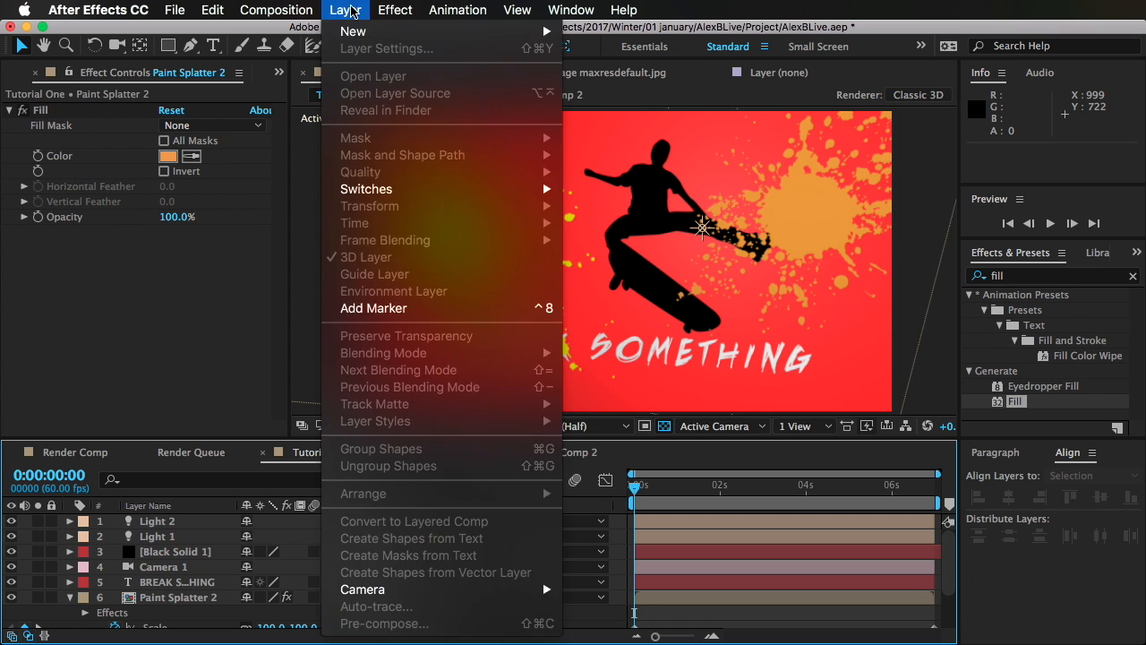
mouse_move(367, 34)
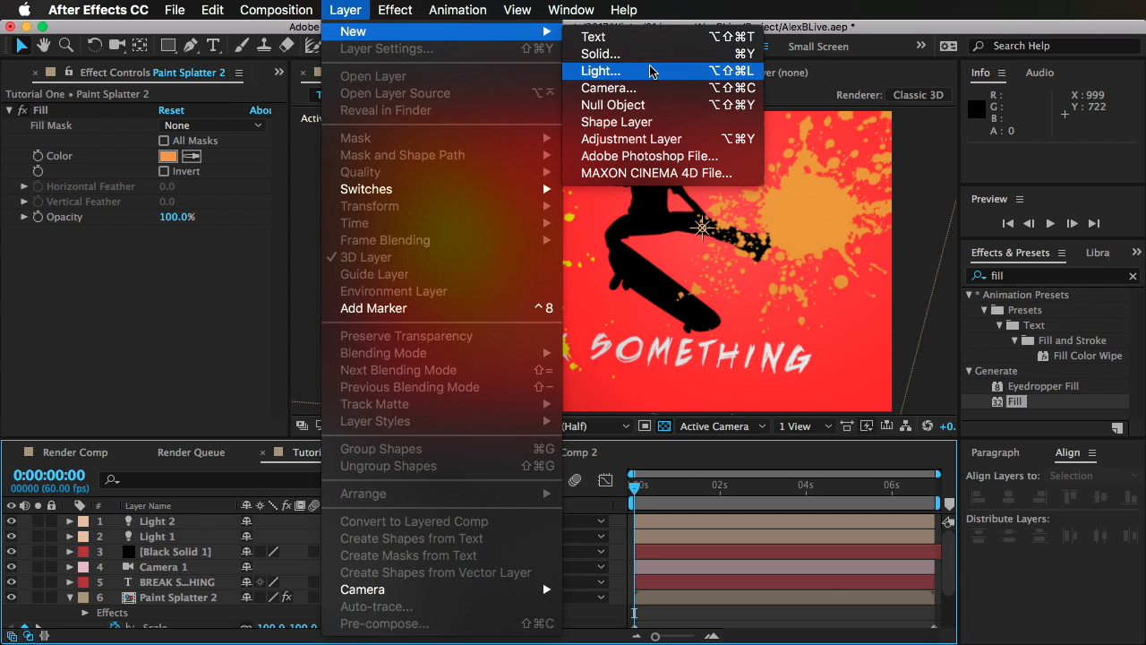
click(651, 70)
click(746, 621)
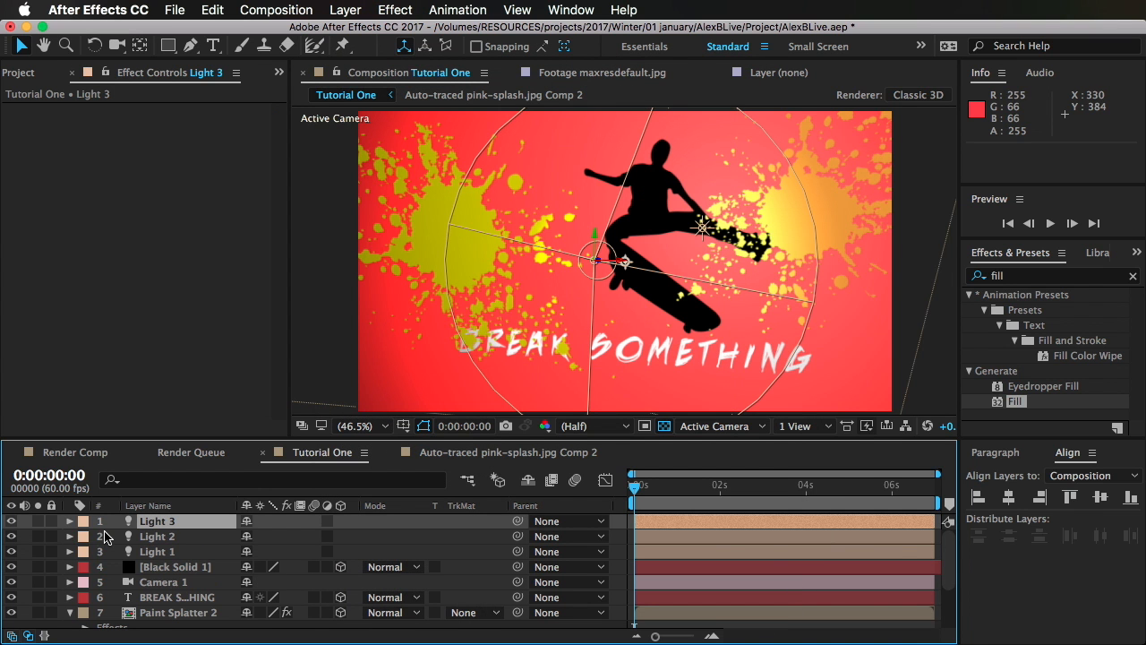
Step: Rotate Light 3 to an X Rotation of 13° and a Y Rotation of -59°
click(71, 522)
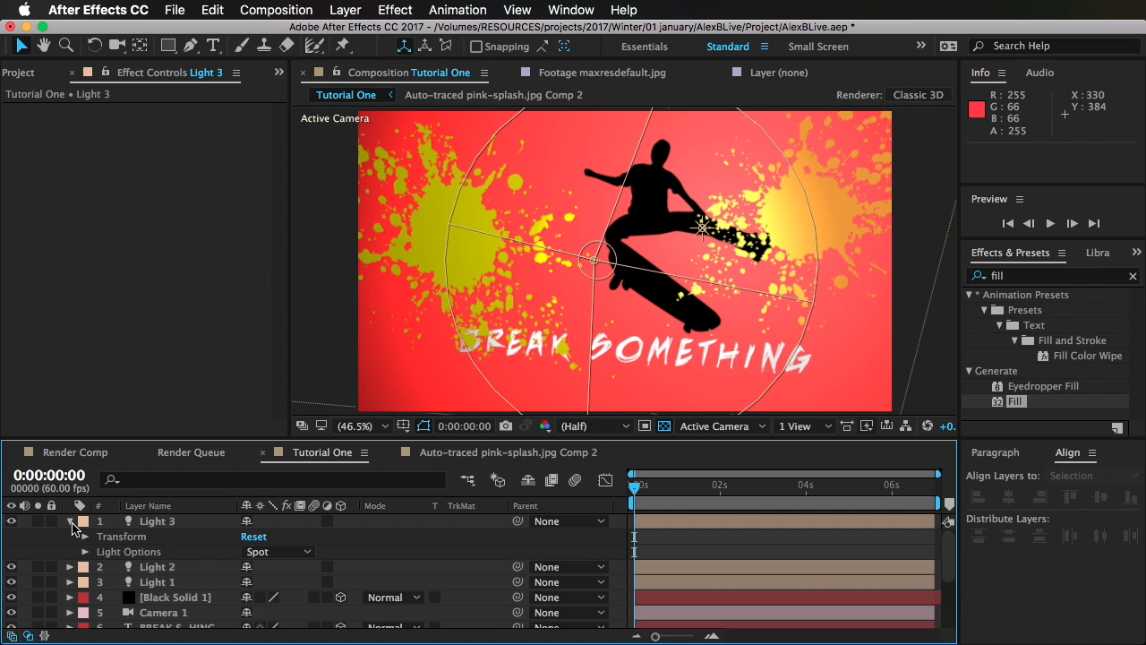
click(85, 535)
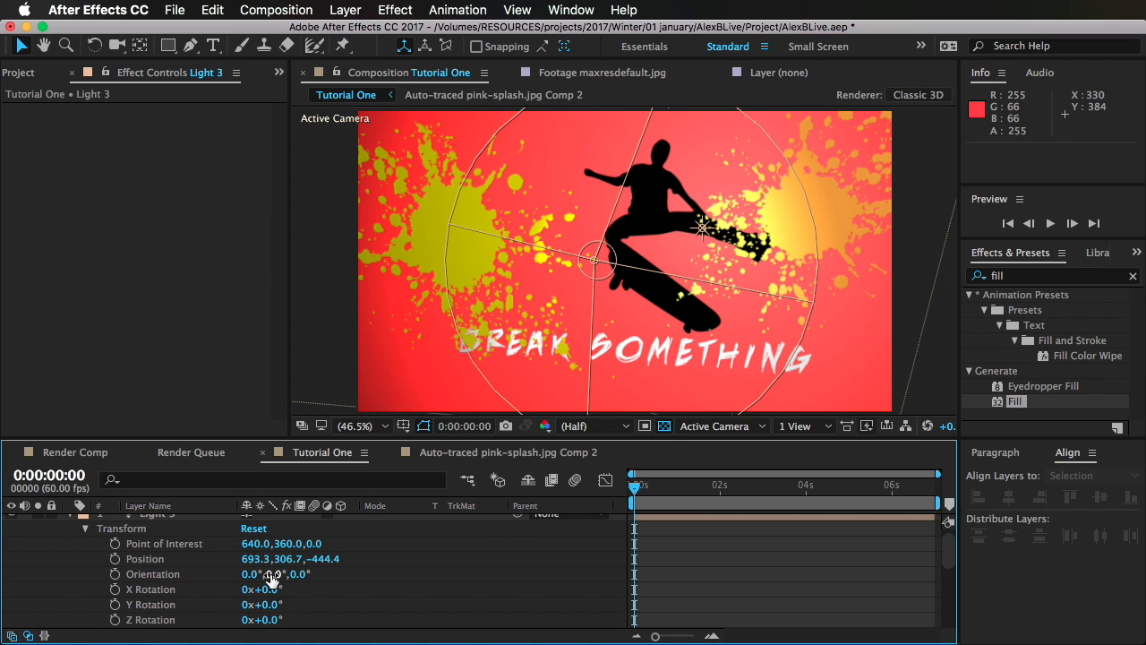
drag(270, 589, 240, 601)
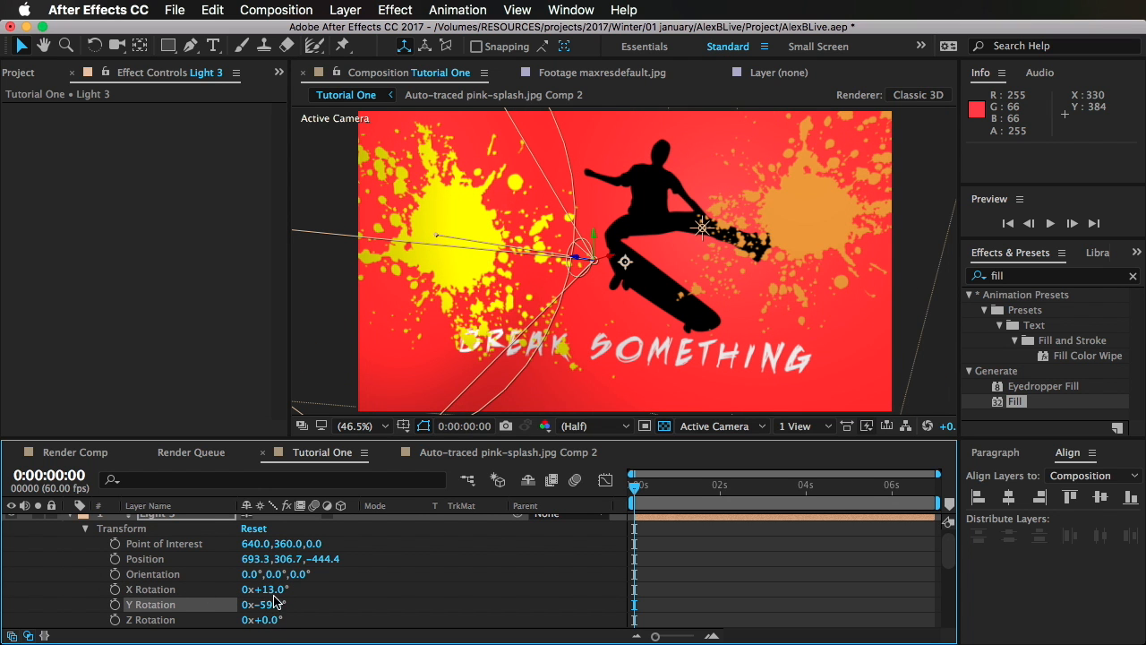
Step: Set Light 3's Position to about 706.3, 314.7, -445.4 and its Point of Interest to 257, 460, 175
drag(318, 569, 390, 536)
drag(314, 544, 456, 534)
drag(278, 540, 7, 636)
drag(1, 629, 2, 629)
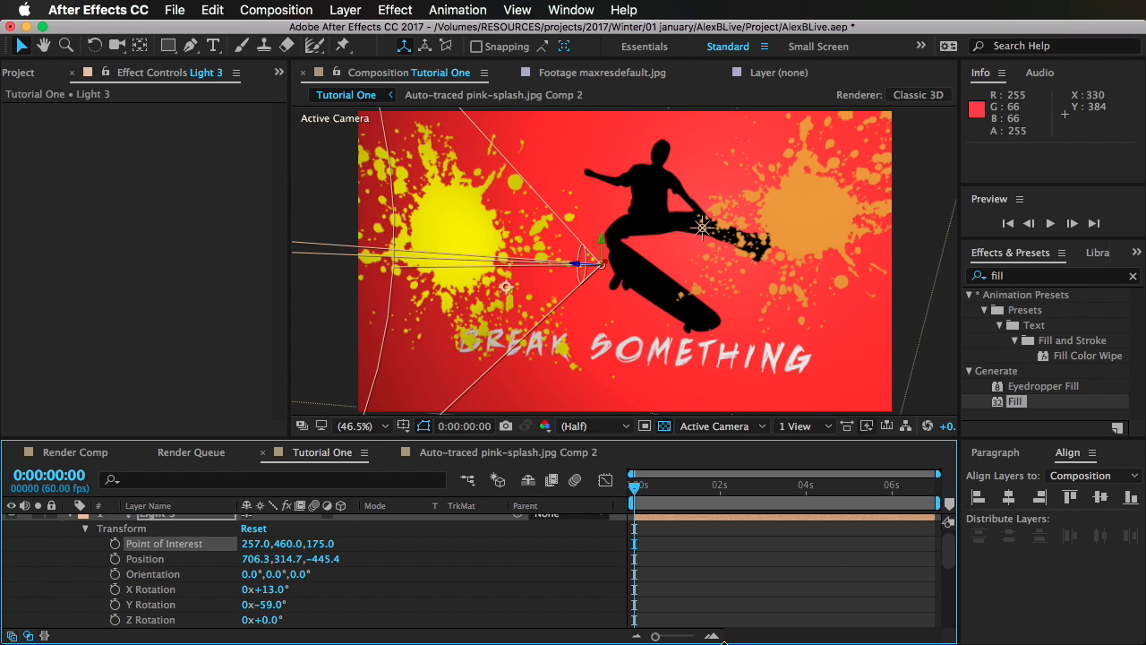
click(734, 623)
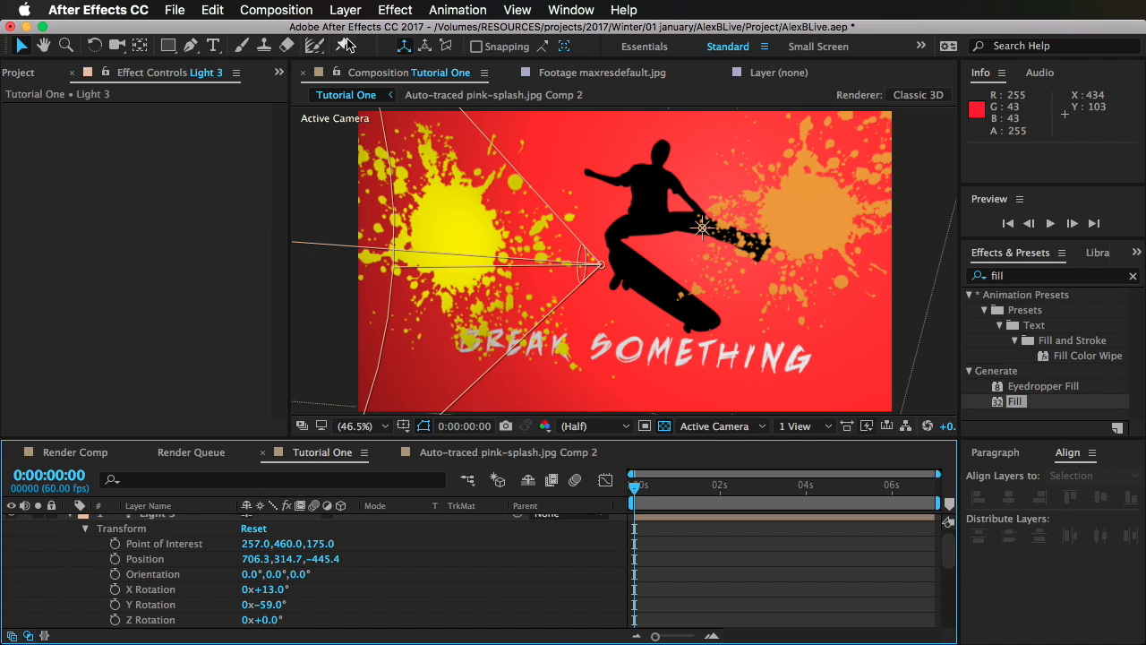
Step: Add a fourth light to the composition with its type set to Point
click(344, 9)
mouse_move(358, 33)
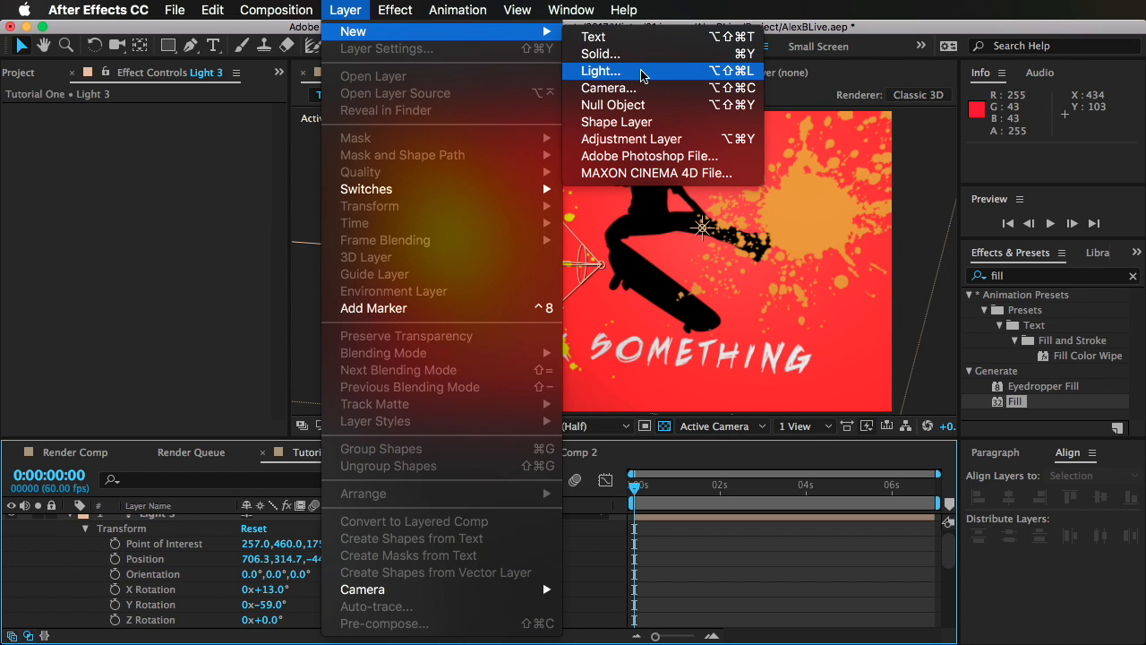
click(610, 71)
click(656, 267)
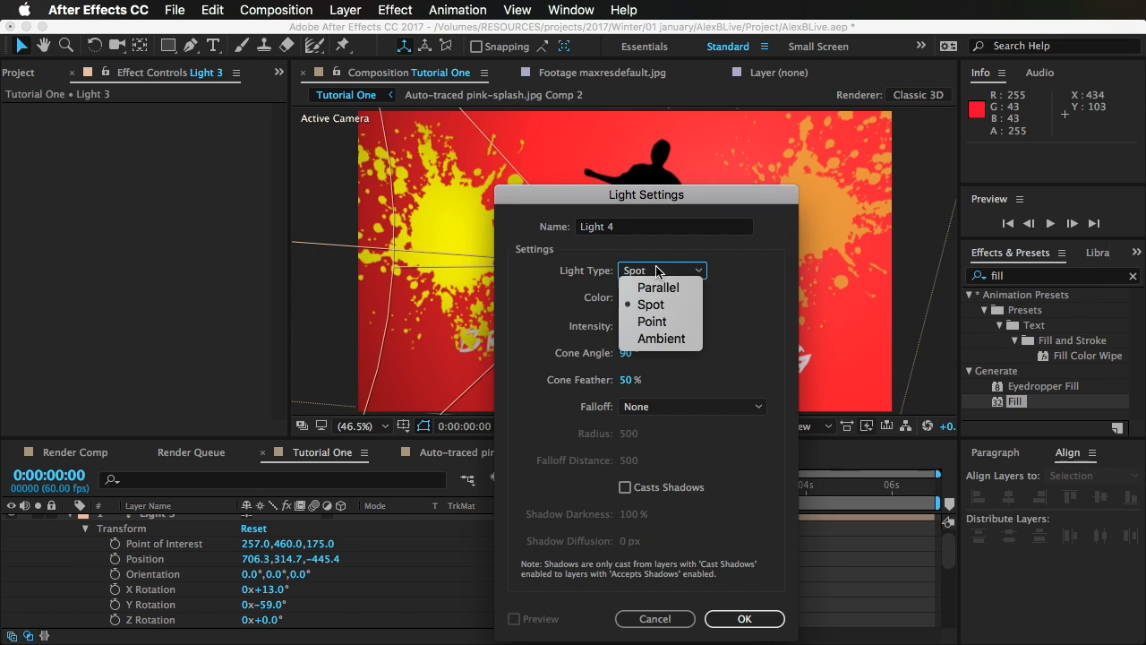
click(660, 321)
click(744, 619)
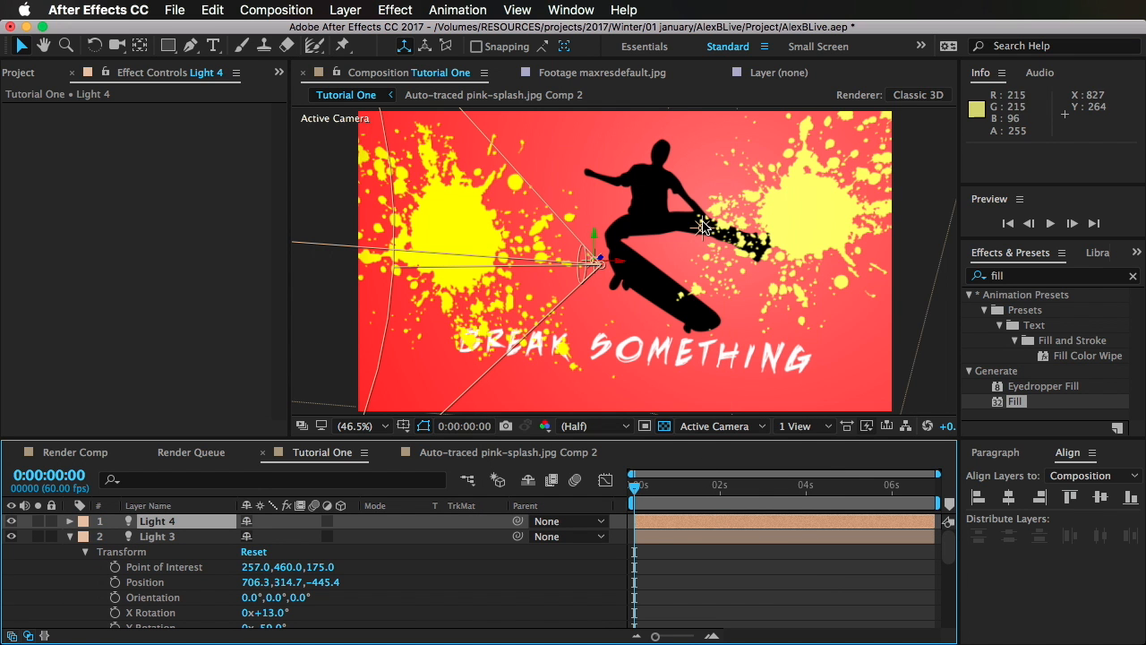
Step: Scrub the timeline to 0:00:03:10 to check the lighting during the camera move
drag(704, 225, 656, 287)
click(829, 563)
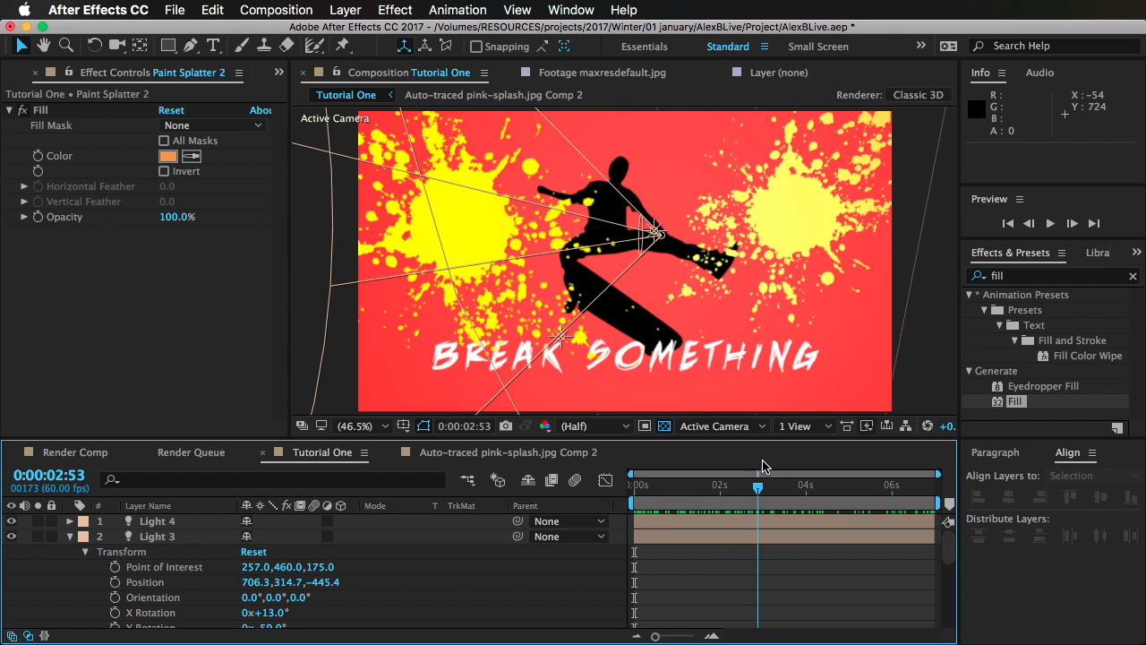
drag(761, 463, 785, 480)
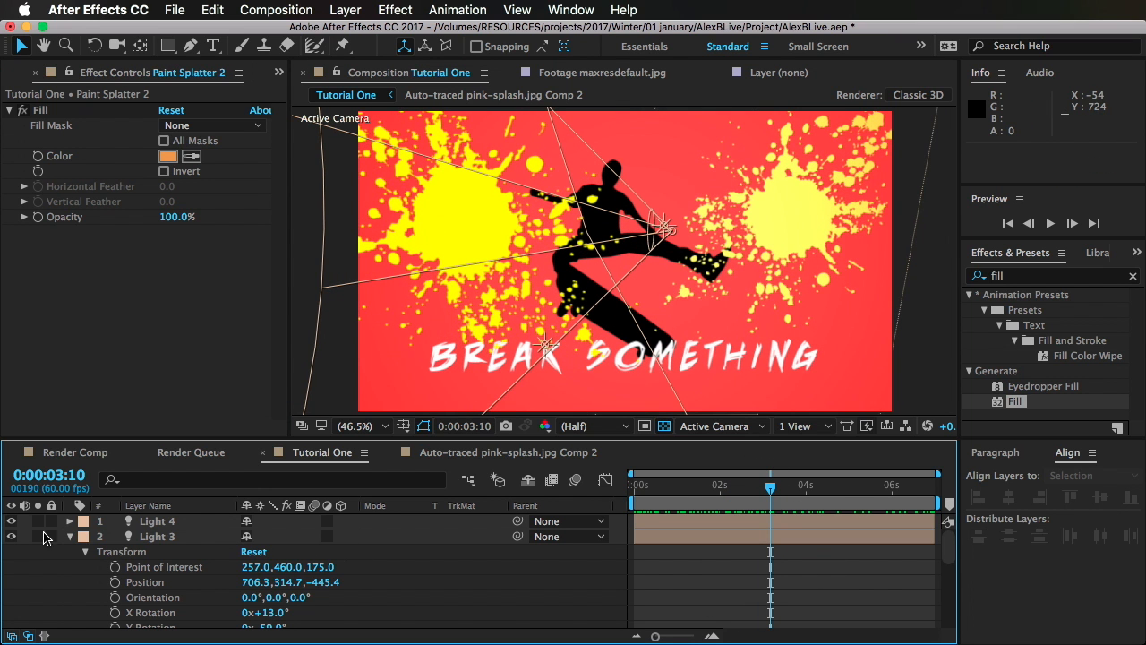
Step: Start a Pen mask on the BREAK SOMETHING text layer, tracing along the strokes of the letter B
click(70, 536)
click(168, 611)
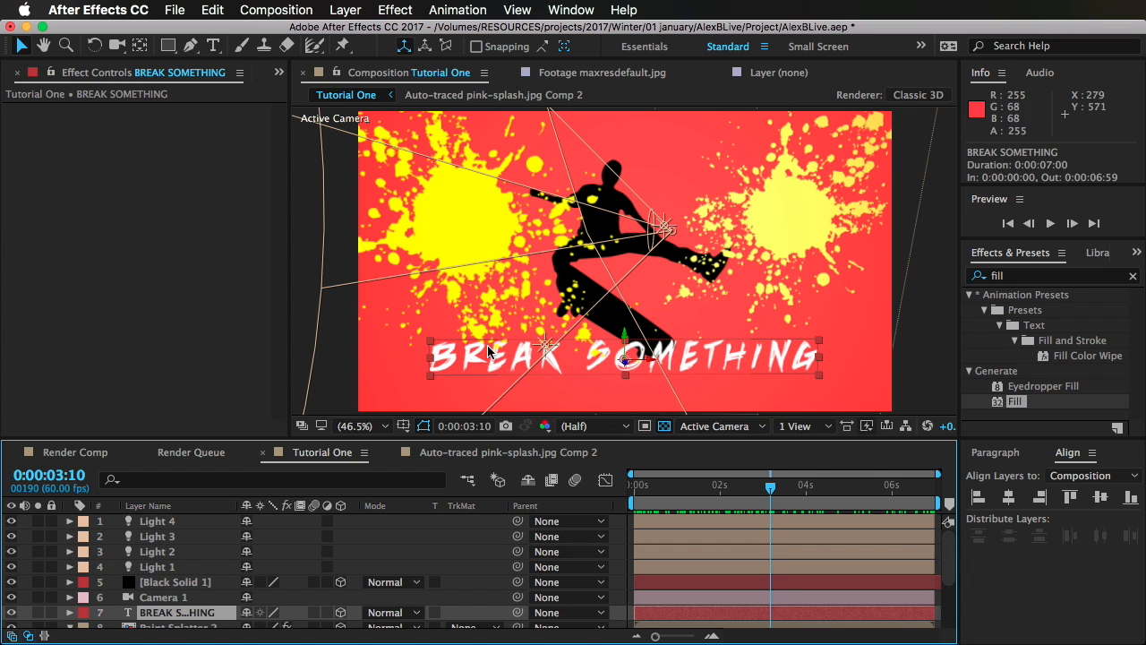
scroll(567, 290, up, 4)
scroll(567, 290, down, 3)
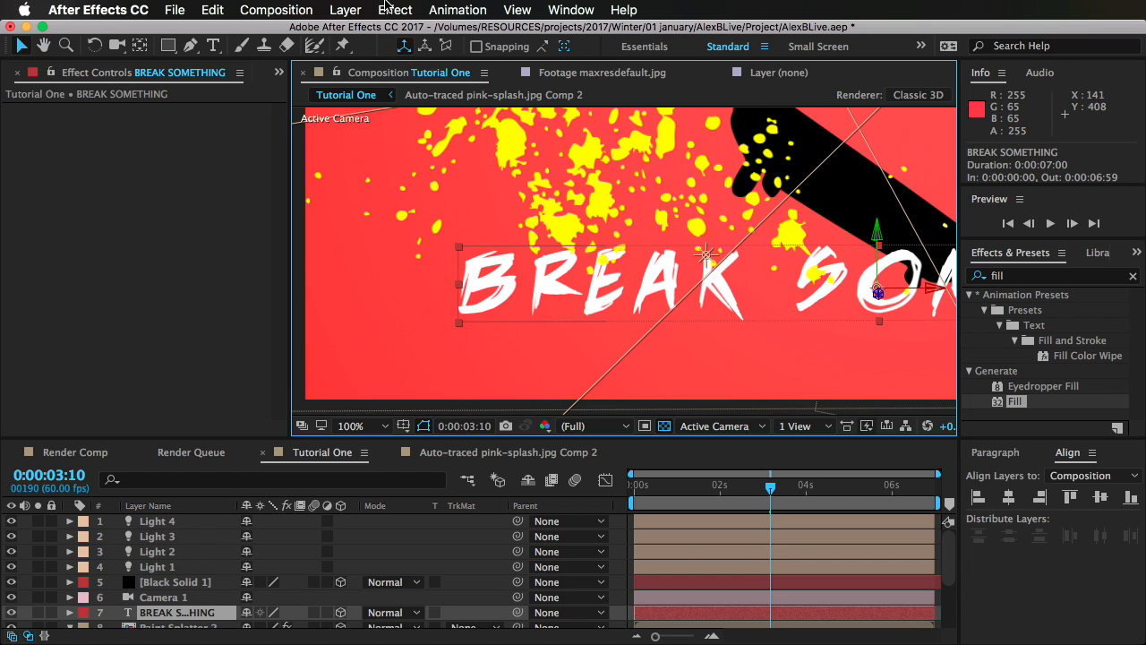
click(191, 46)
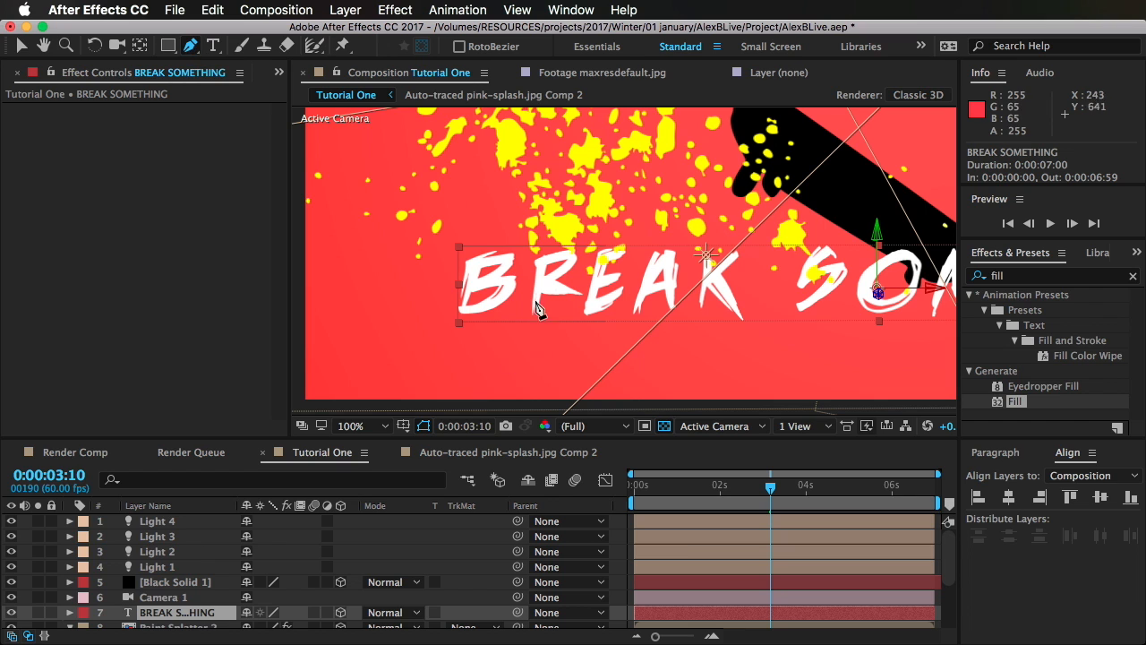
click(480, 234)
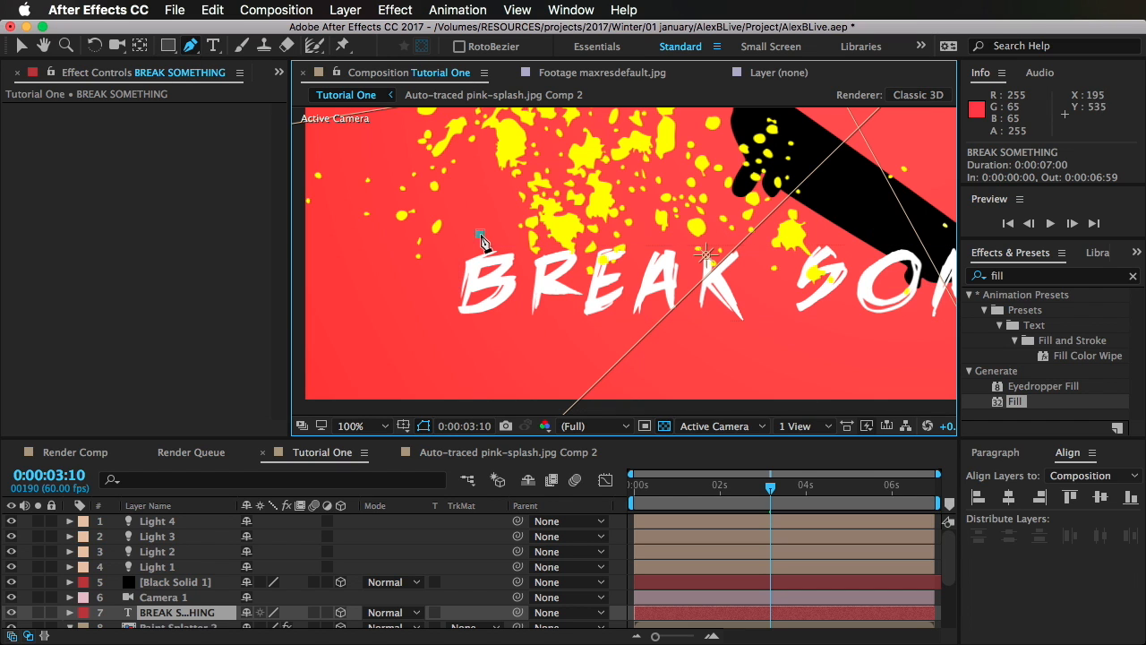
click(460, 327)
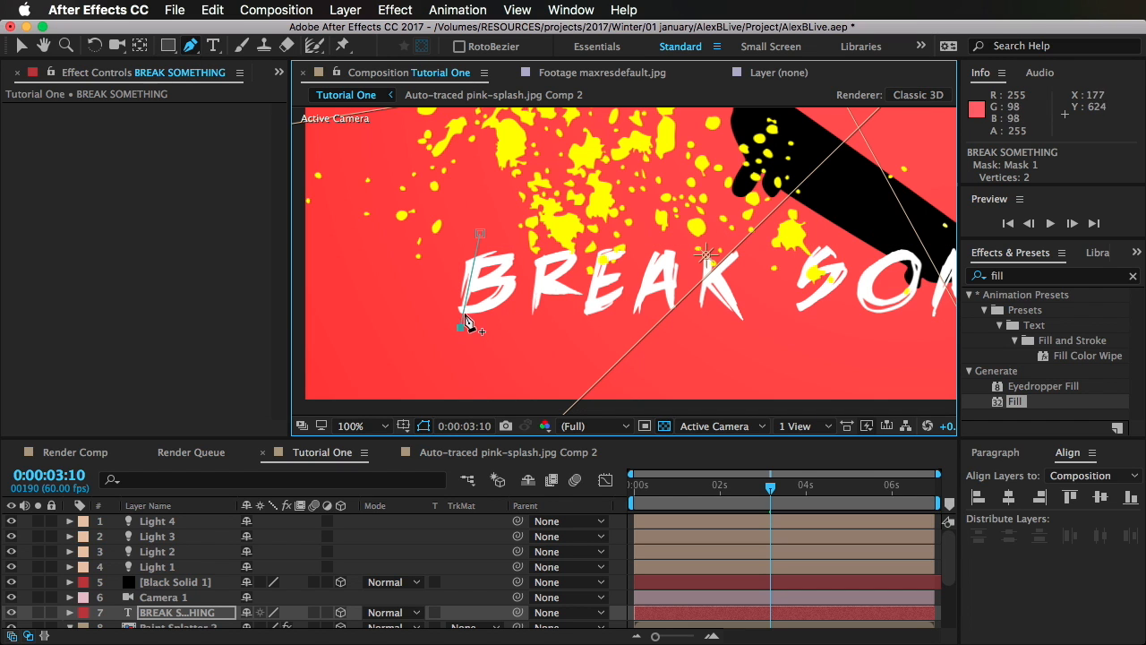
drag(478, 309, 494, 303)
click(510, 289)
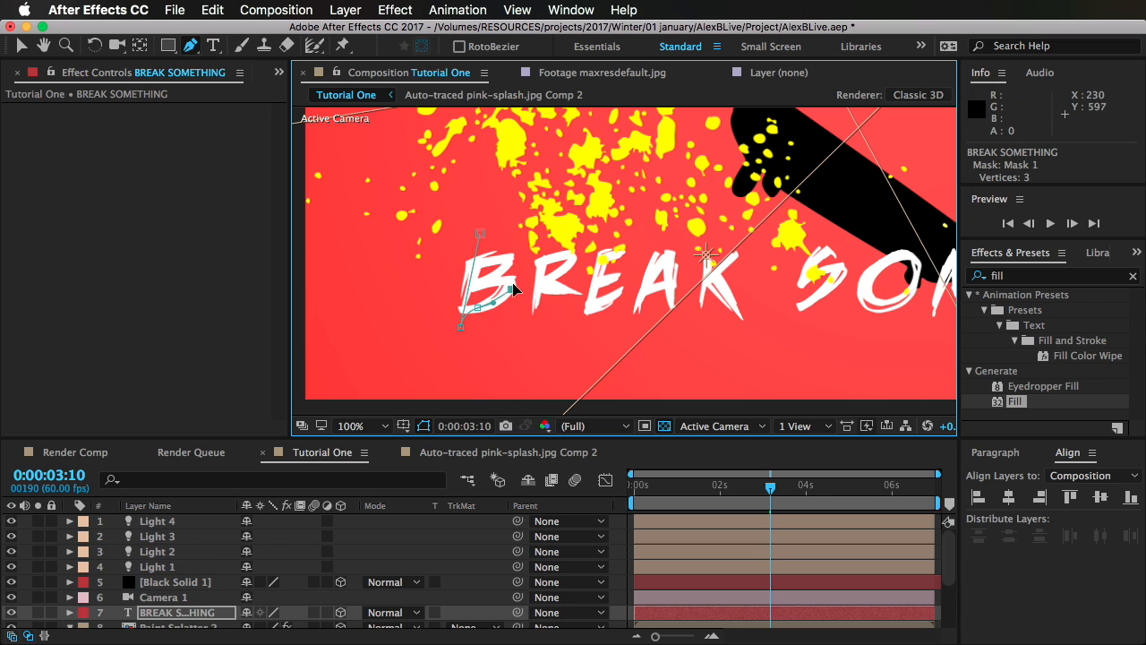
click(445, 289)
click(514, 238)
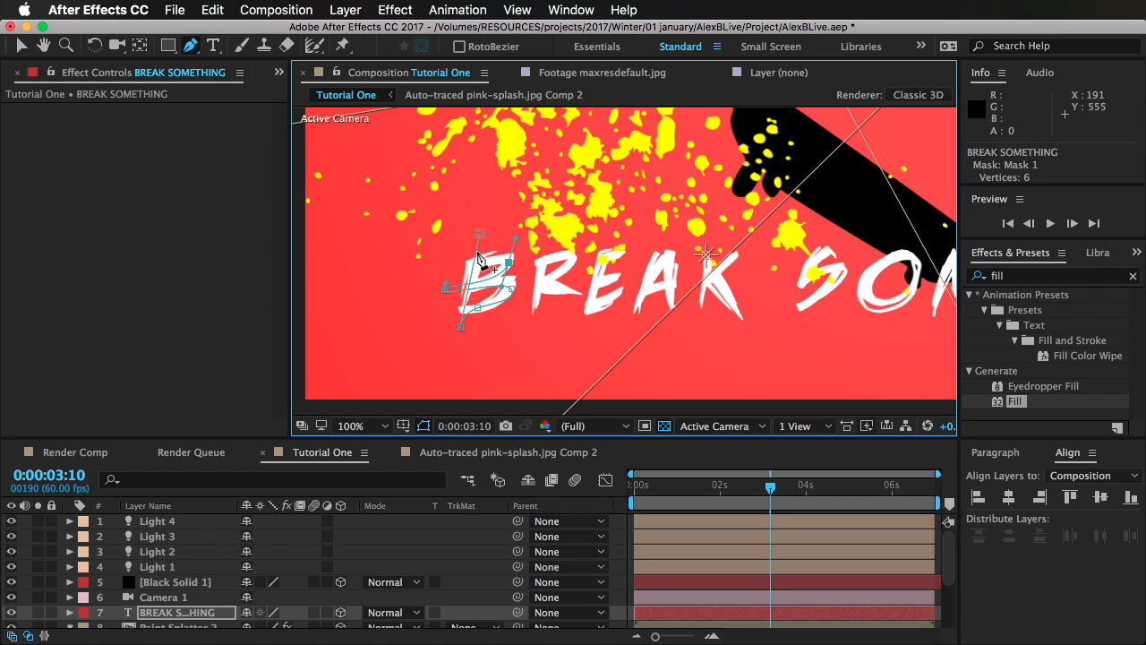
Step: Loop the mask path out above the B and continue it along the strokes of the letter R
drag(428, 261, 426, 260)
click(425, 195)
click(551, 176)
click(540, 255)
click(535, 313)
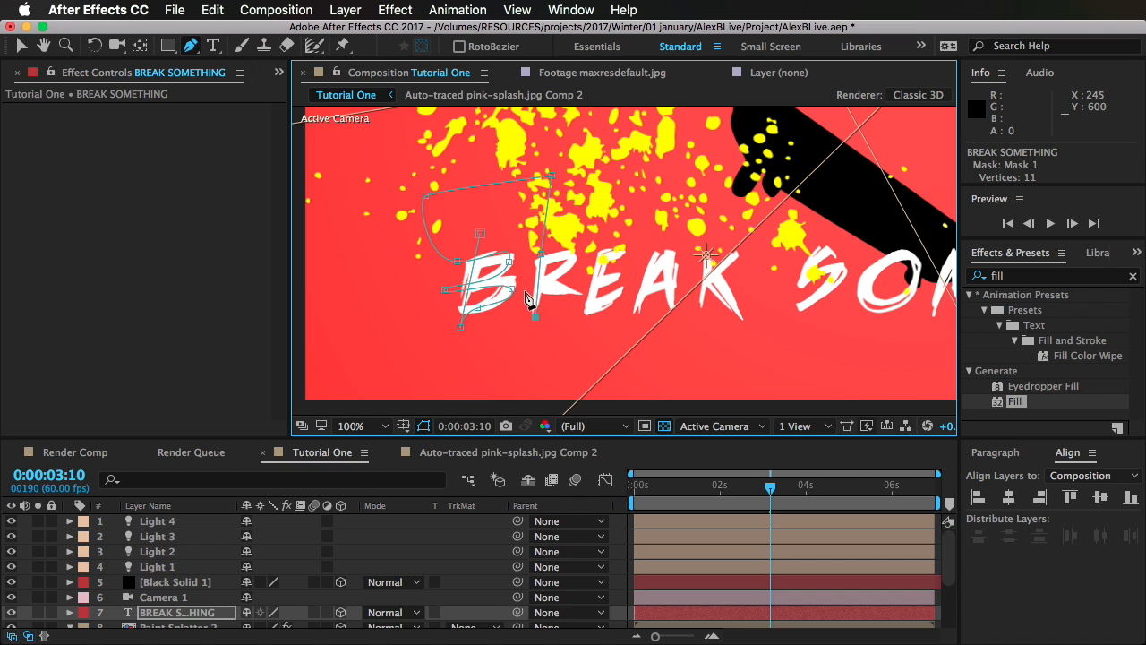
click(529, 280)
drag(578, 294, 591, 285)
Step: Extend the mask path along the stem, lower bar and middle bar of the E in BREAK
click(586, 329)
click(580, 308)
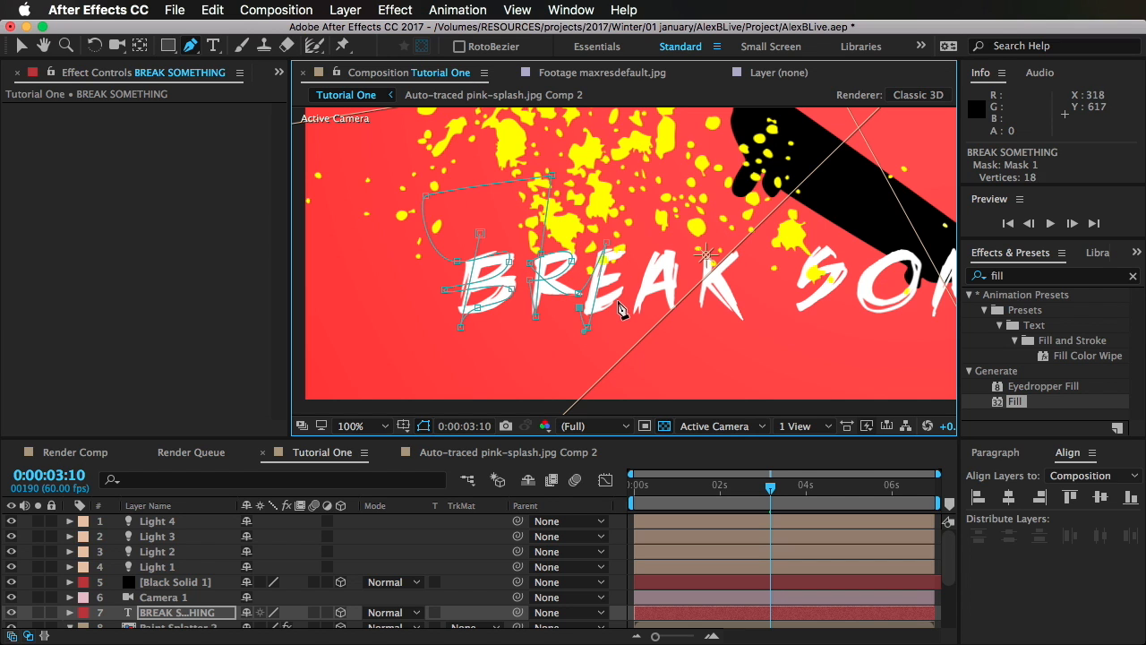
click(621, 292)
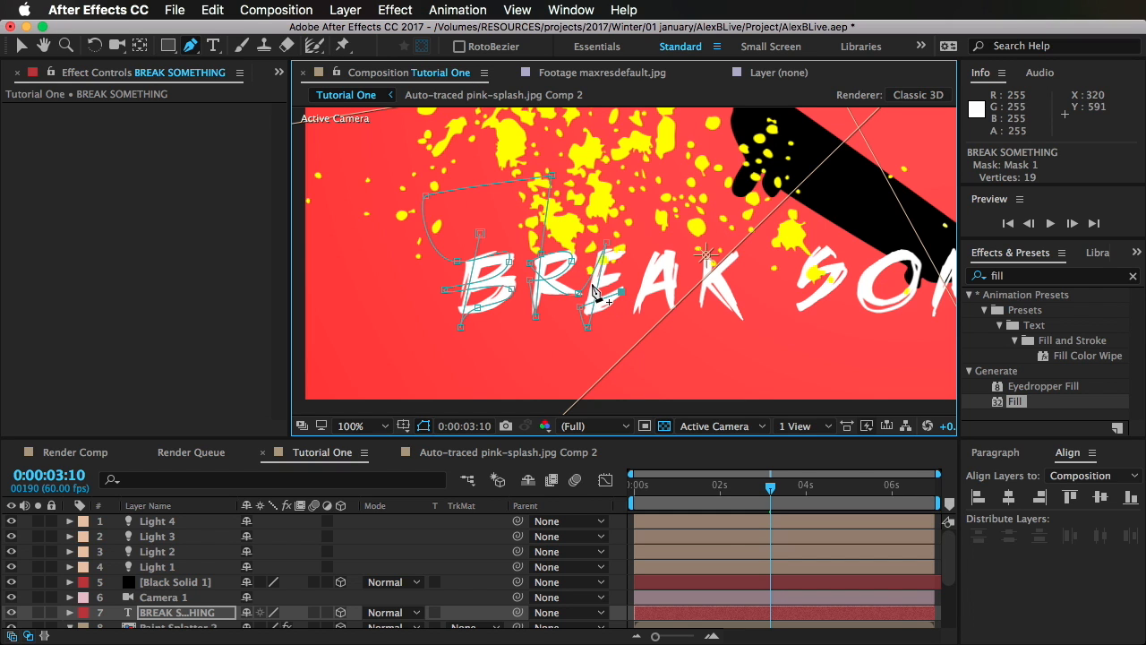
click(582, 279)
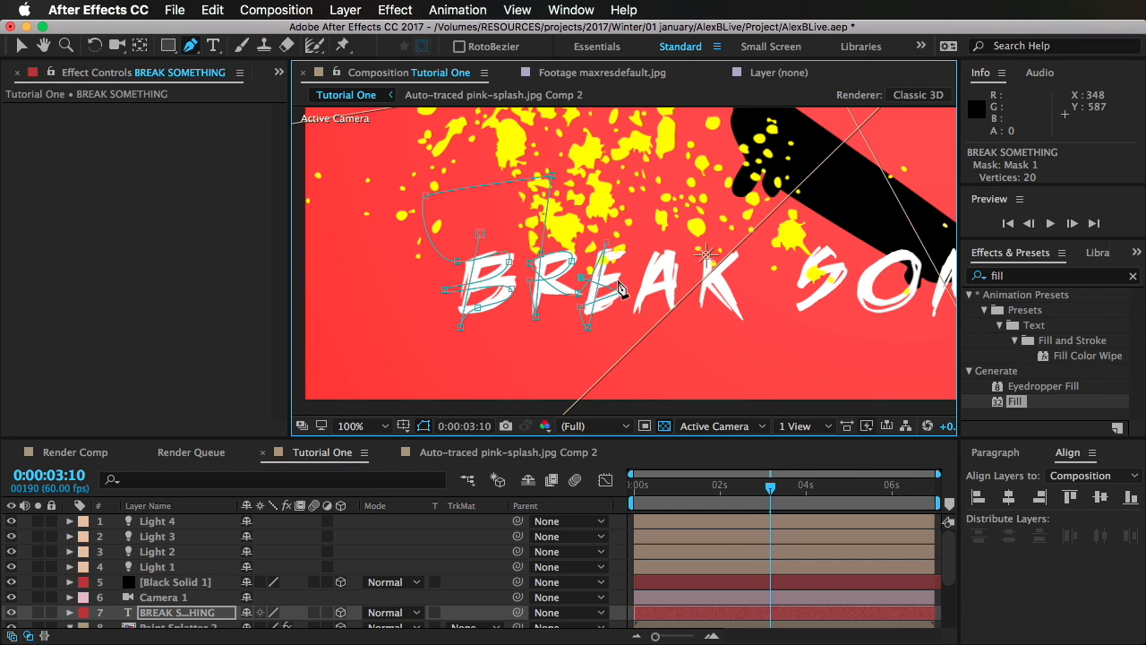
click(622, 281)
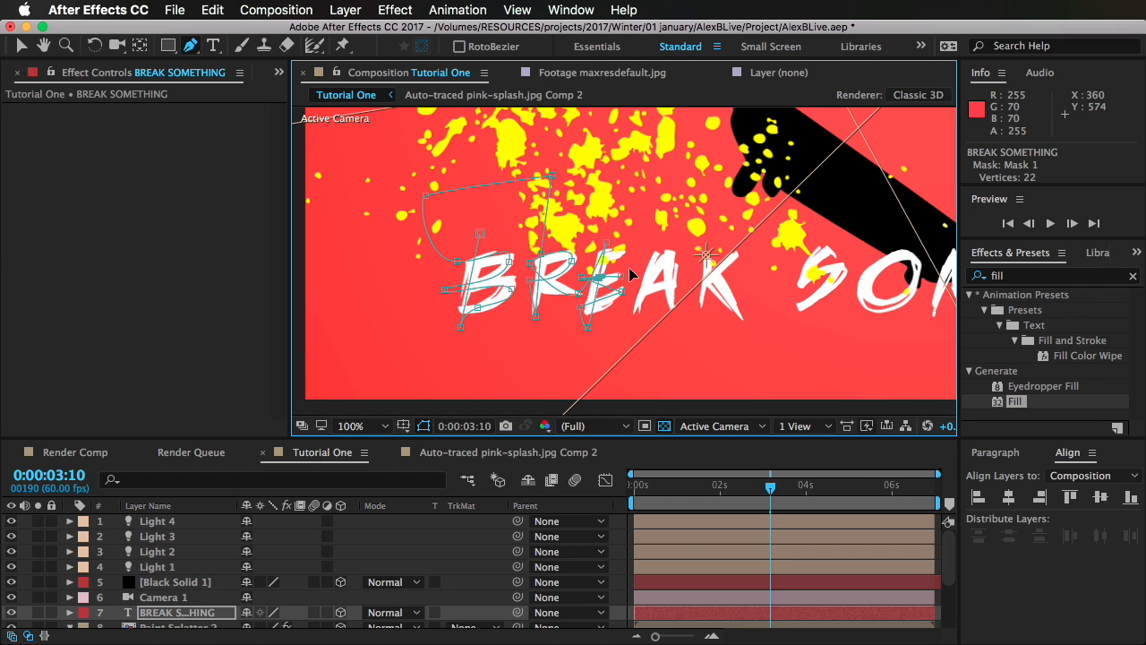
click(591, 257)
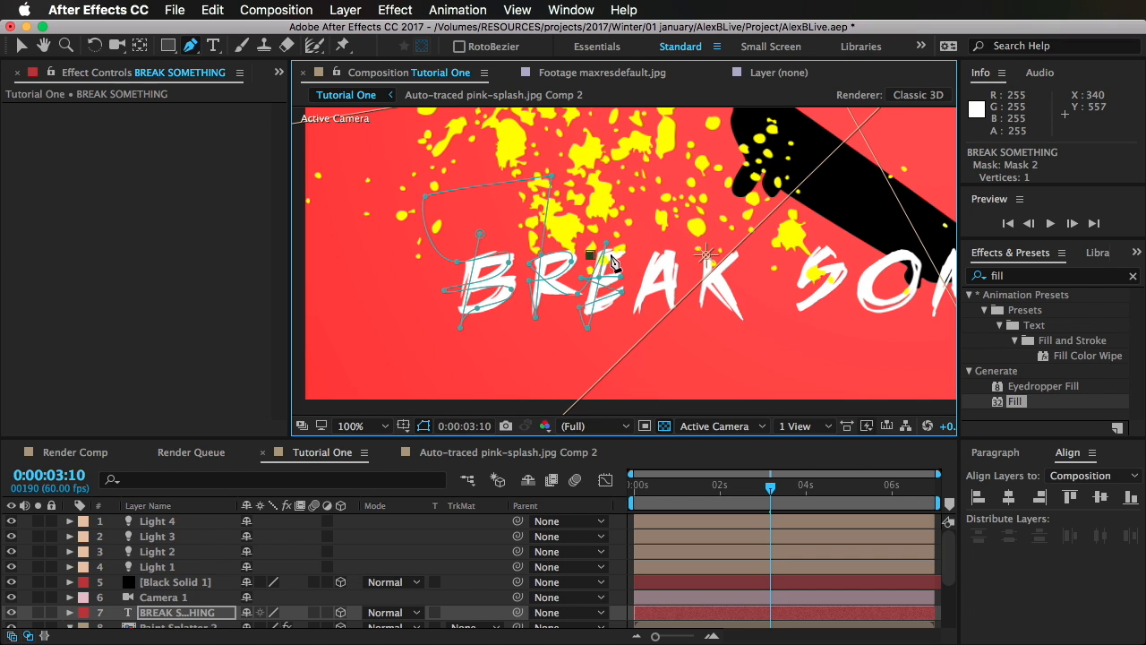
key(super+z)
key(super+z)
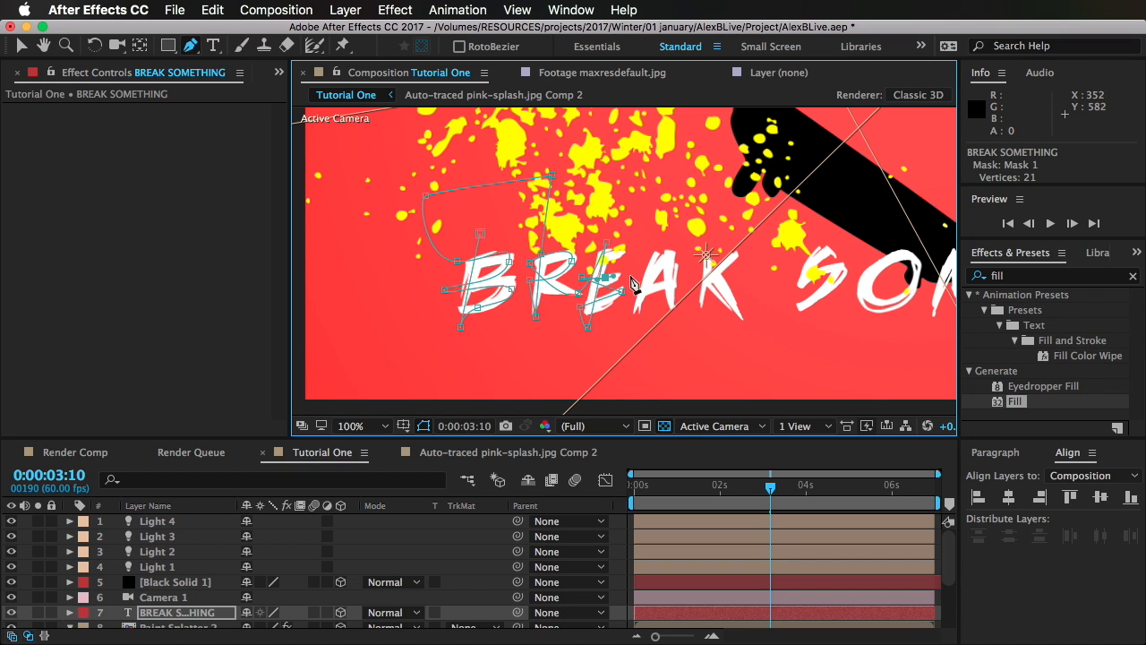
Step: Complete the path over the E's middle bar and trace its upper bar, undoing the misplaced vertex
click(626, 277)
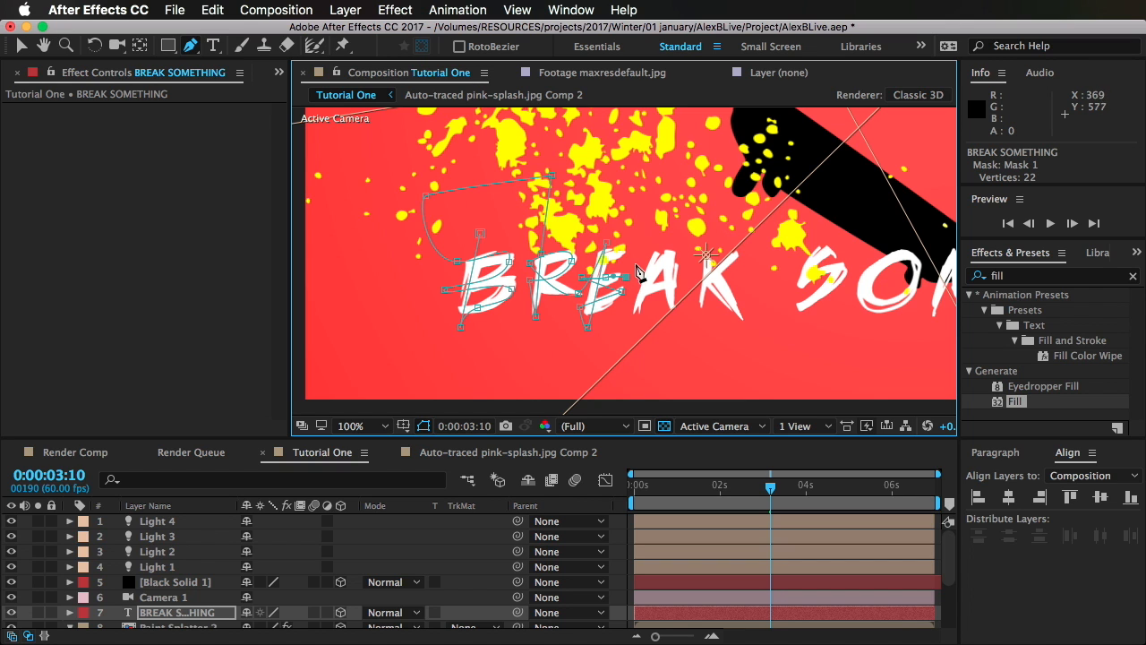
click(582, 241)
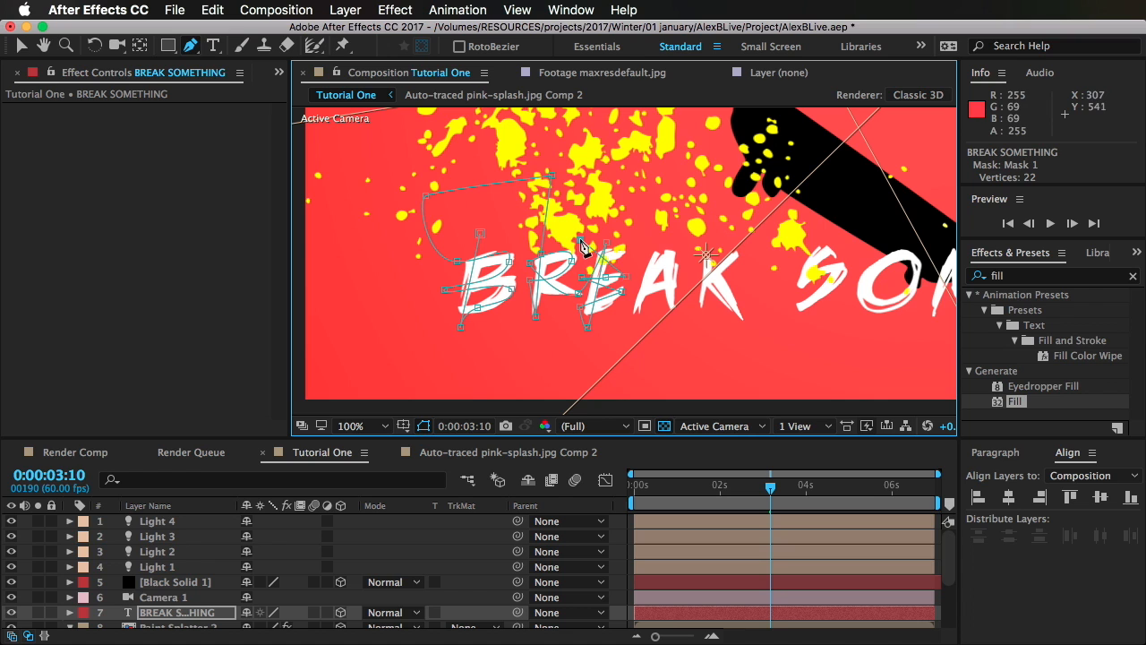
click(630, 252)
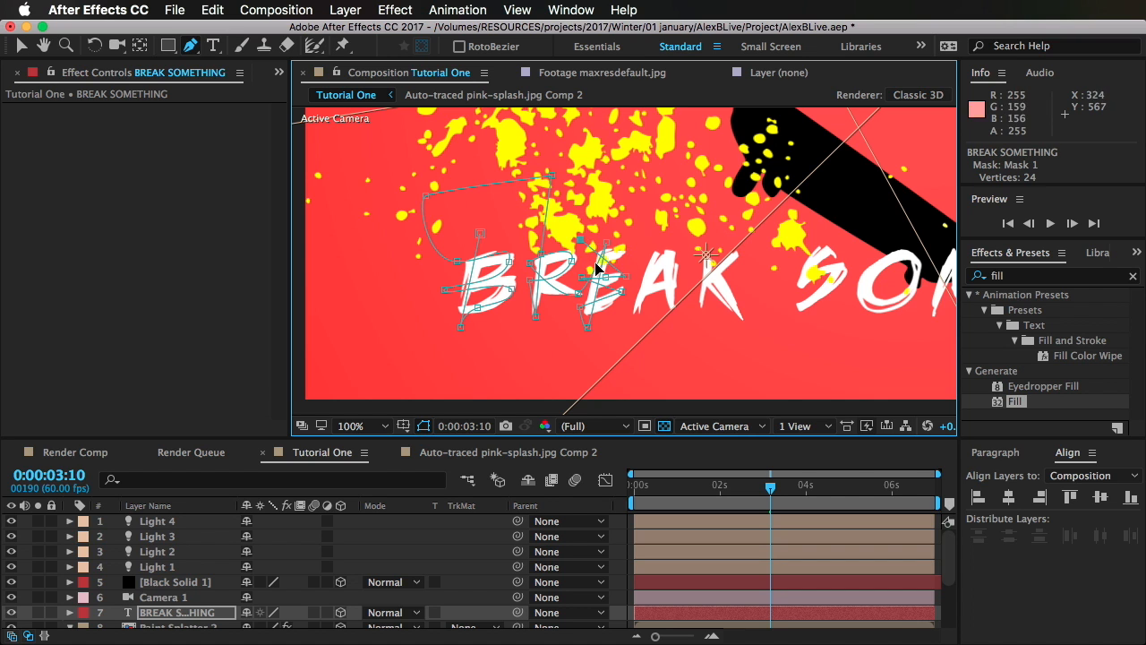
key(super+z)
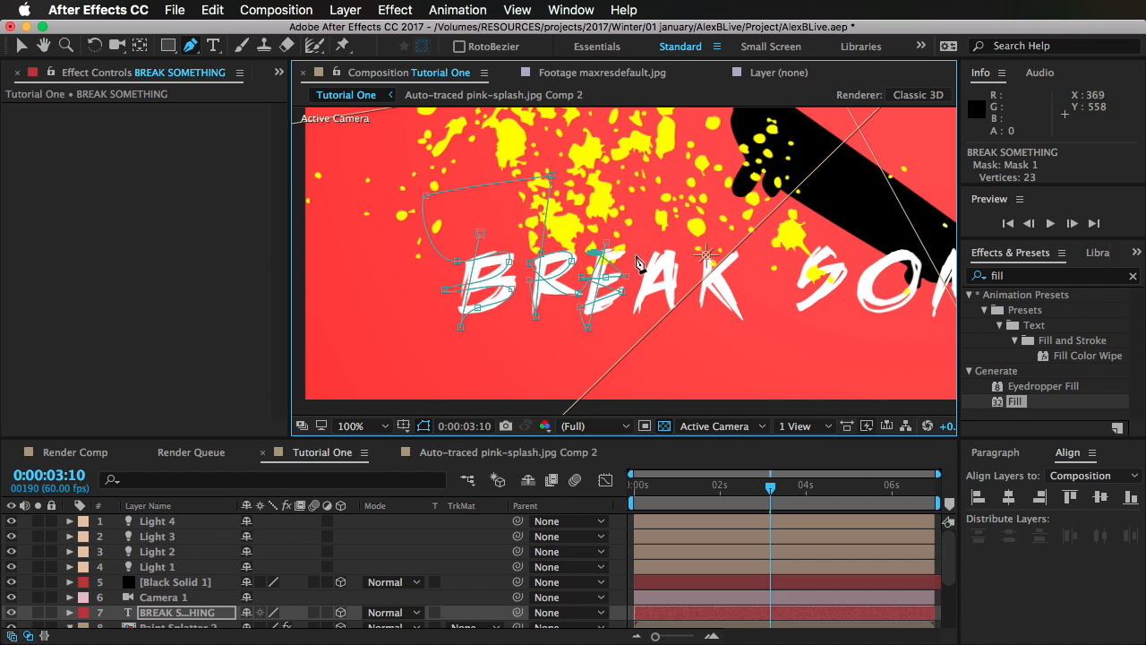
Step: Continue the mask path over both legs and the crossbar of the letter A
click(659, 240)
click(636, 315)
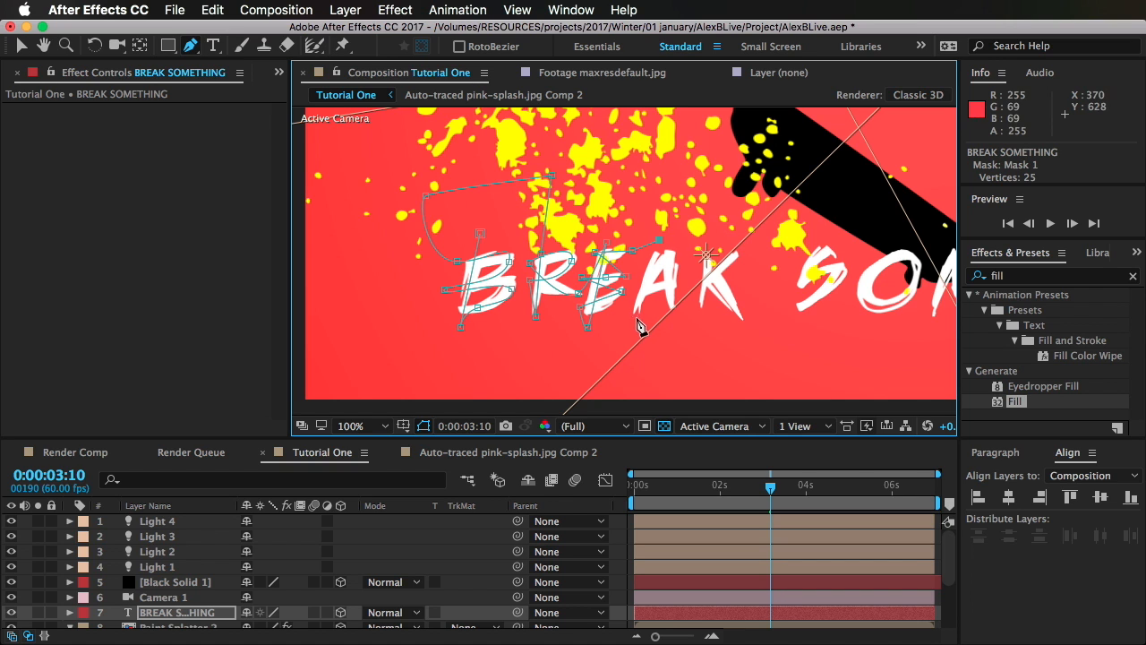
click(663, 220)
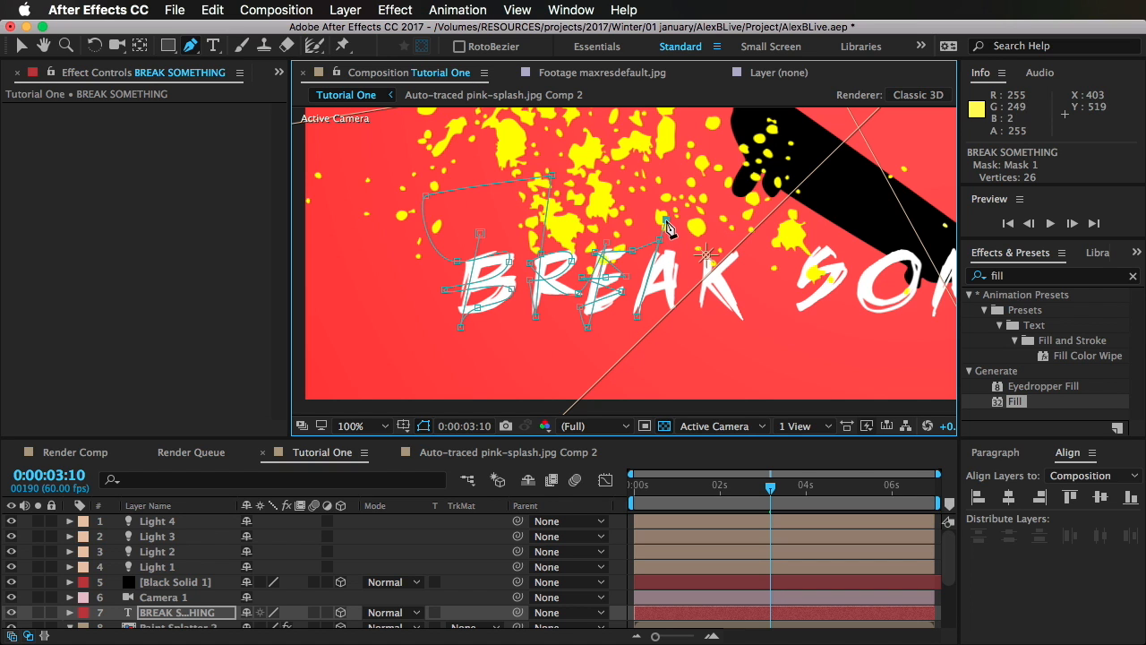
click(674, 319)
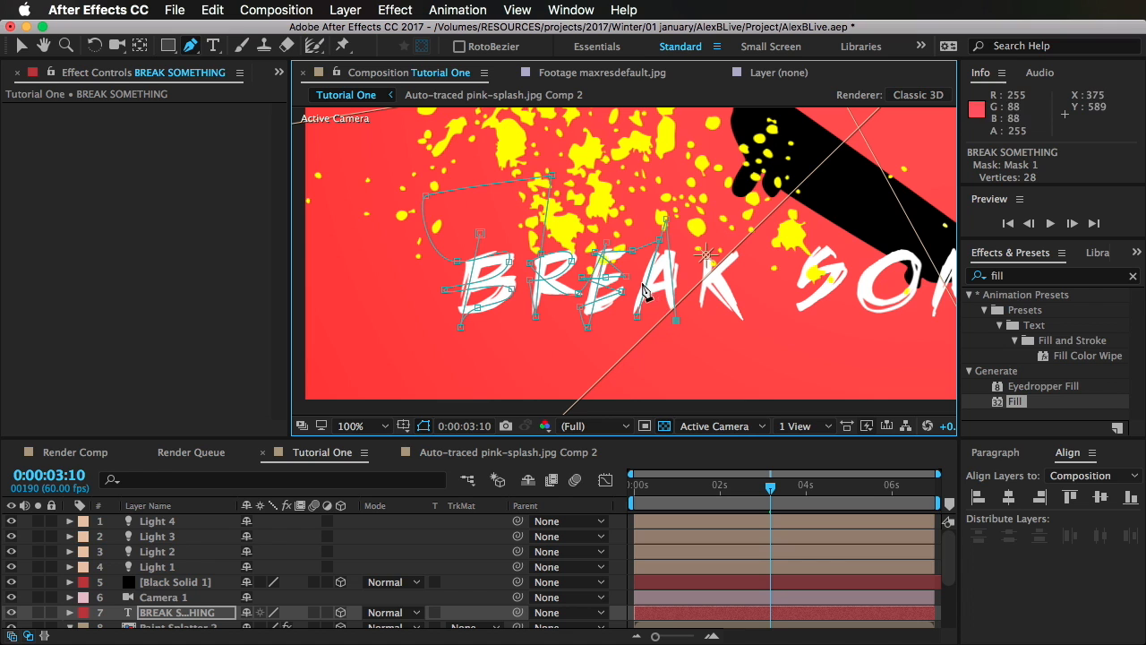
click(681, 285)
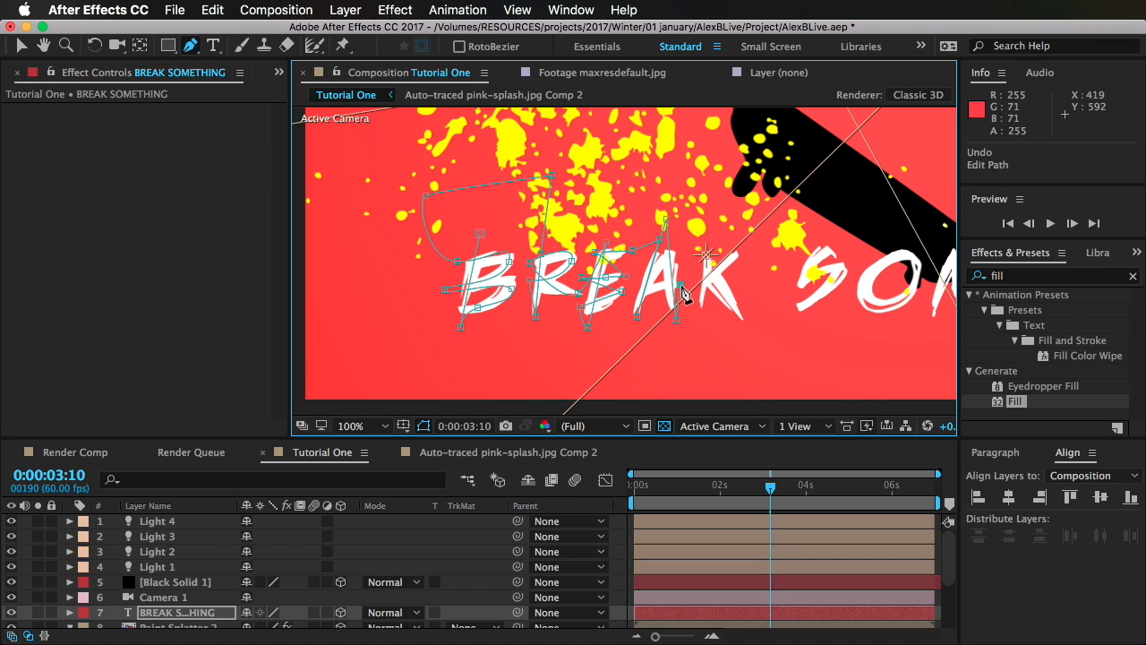
click(635, 293)
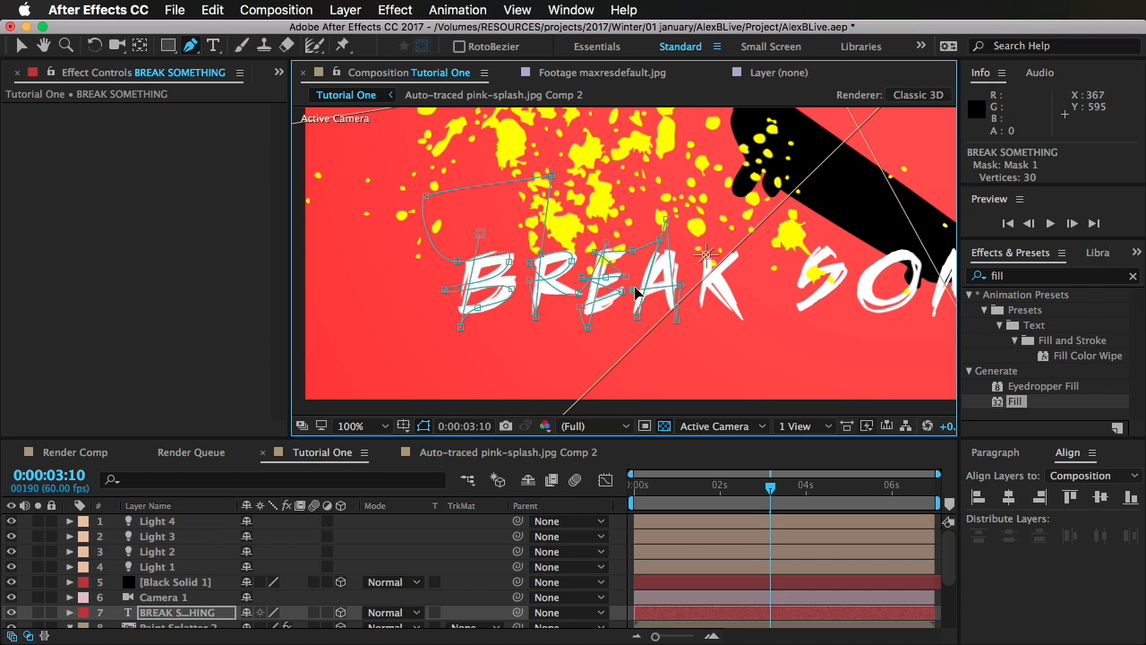
Step: Carry the mask path along the K's strokes and on over the S to the beginning of the O
click(683, 250)
click(708, 242)
click(699, 313)
key(super+z)
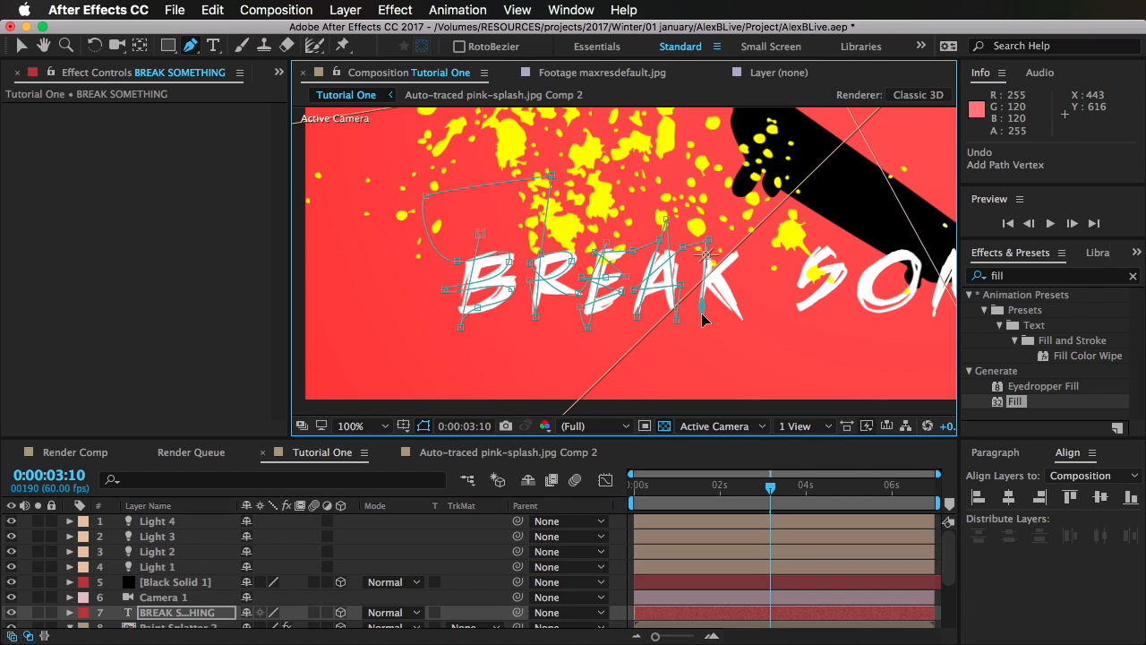
click(701, 316)
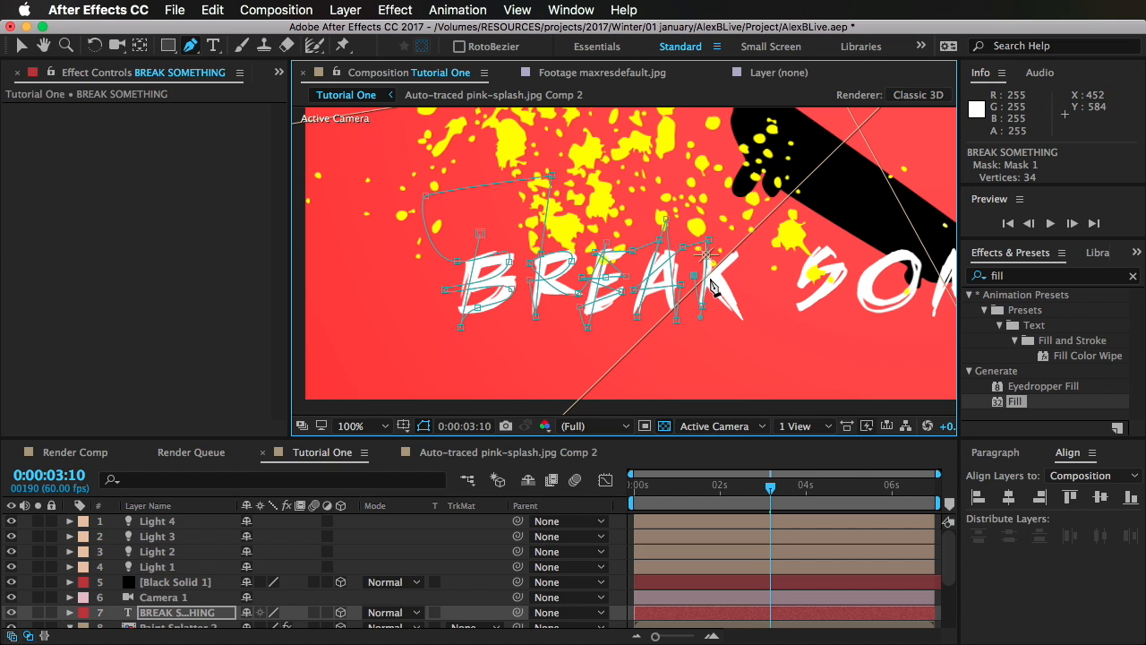
click(742, 249)
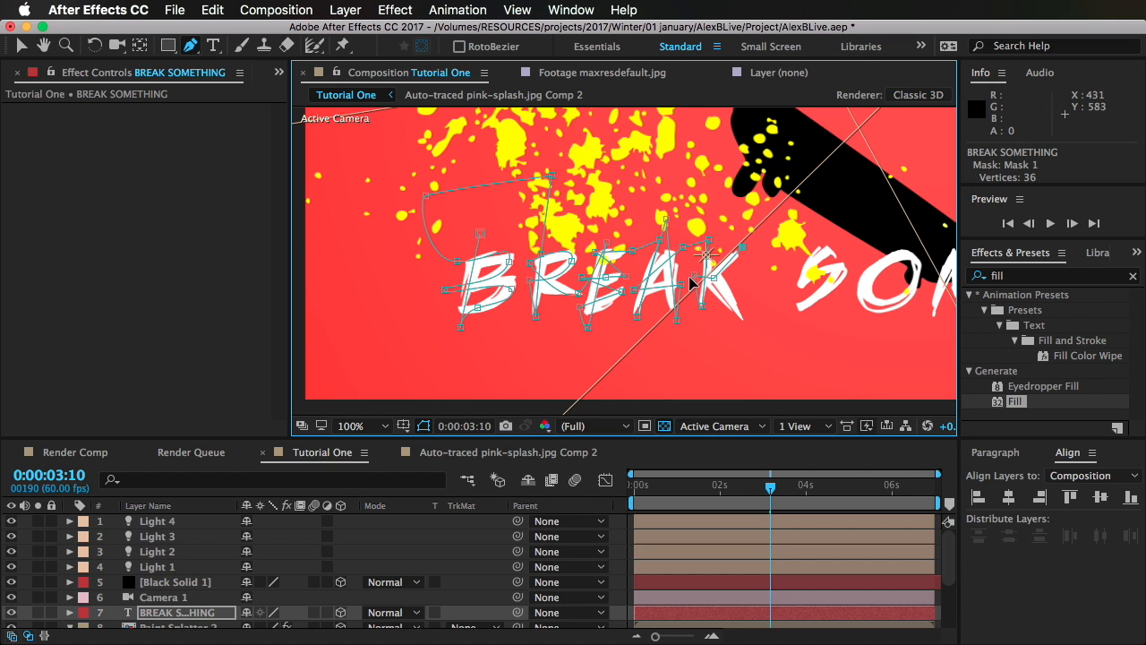
click(700, 262)
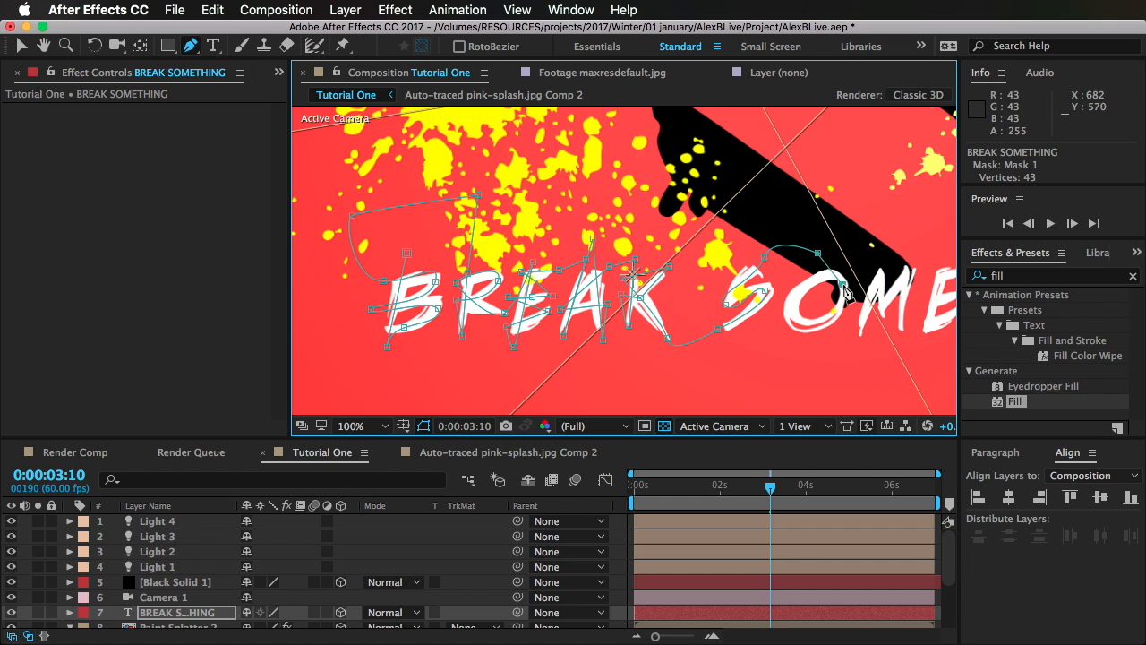
Step: Trace the mask path through the O, M, E and T to the first stroke of the H
drag(843, 285, 746, 268)
click(800, 324)
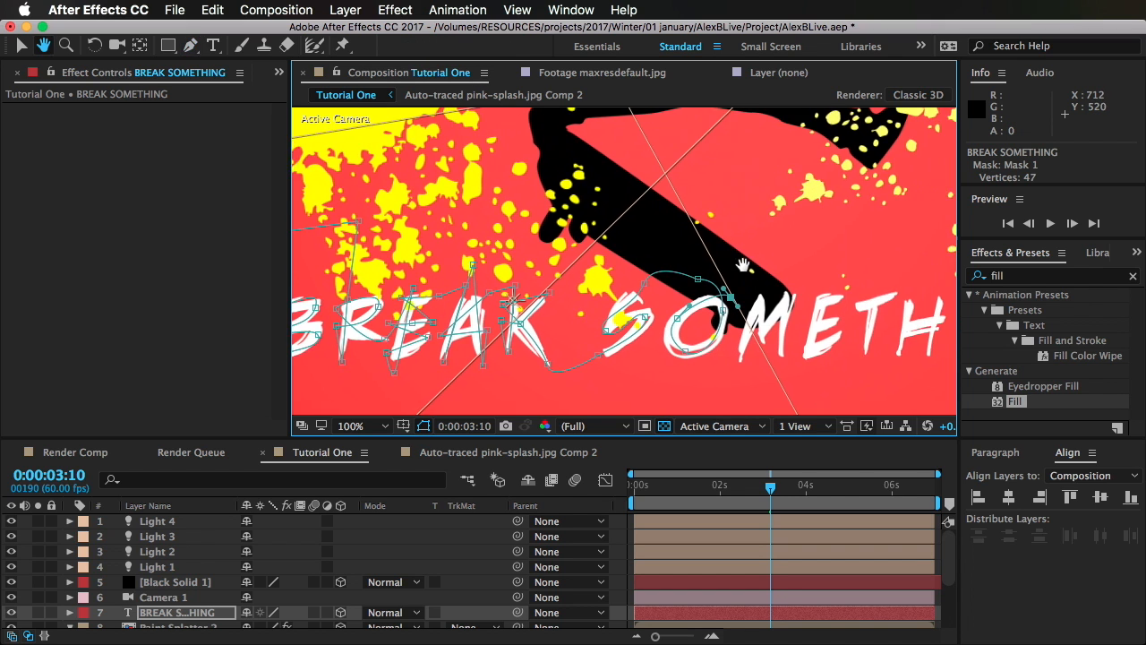
click(731, 372)
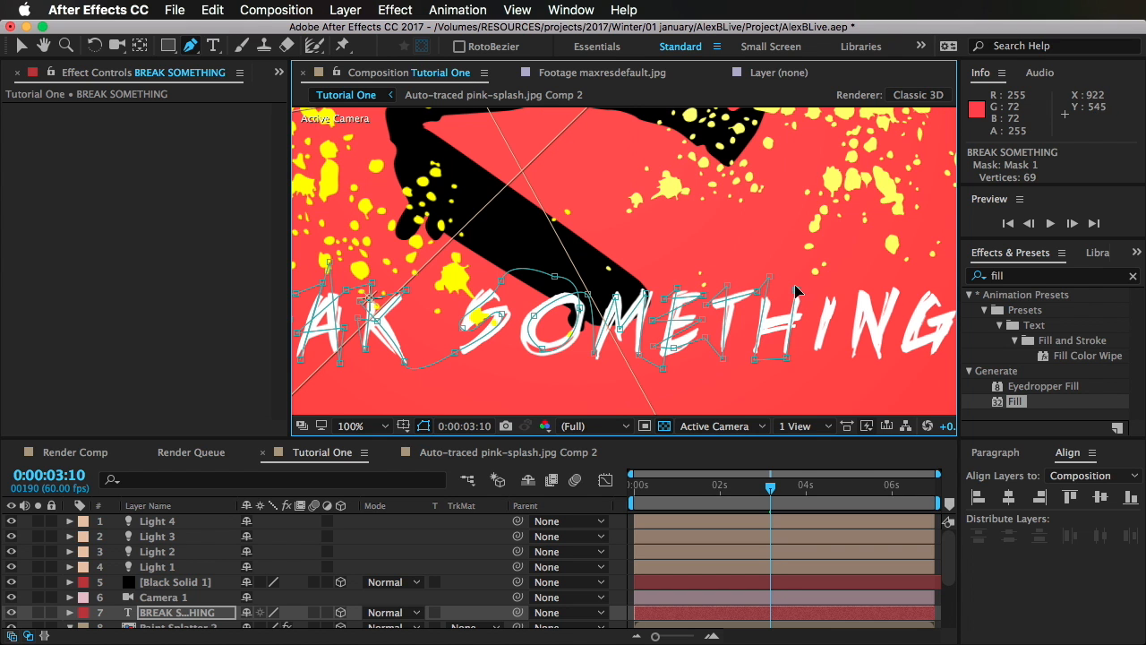
Step: Finish the mask path through the rest of the H and the letters I, N and G, and save the project
key(super+z)
click(800, 284)
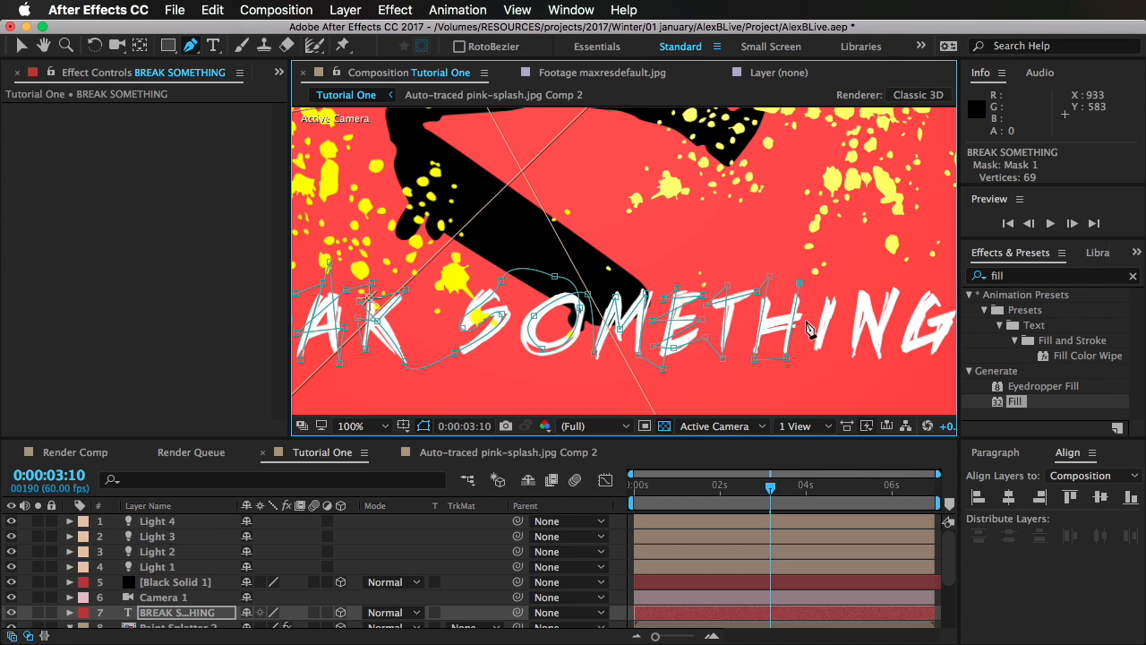
click(806, 317)
click(748, 323)
drag(800, 333, 726, 339)
scroll(736, 347, down, 1)
scroll(716, 326, up, 1)
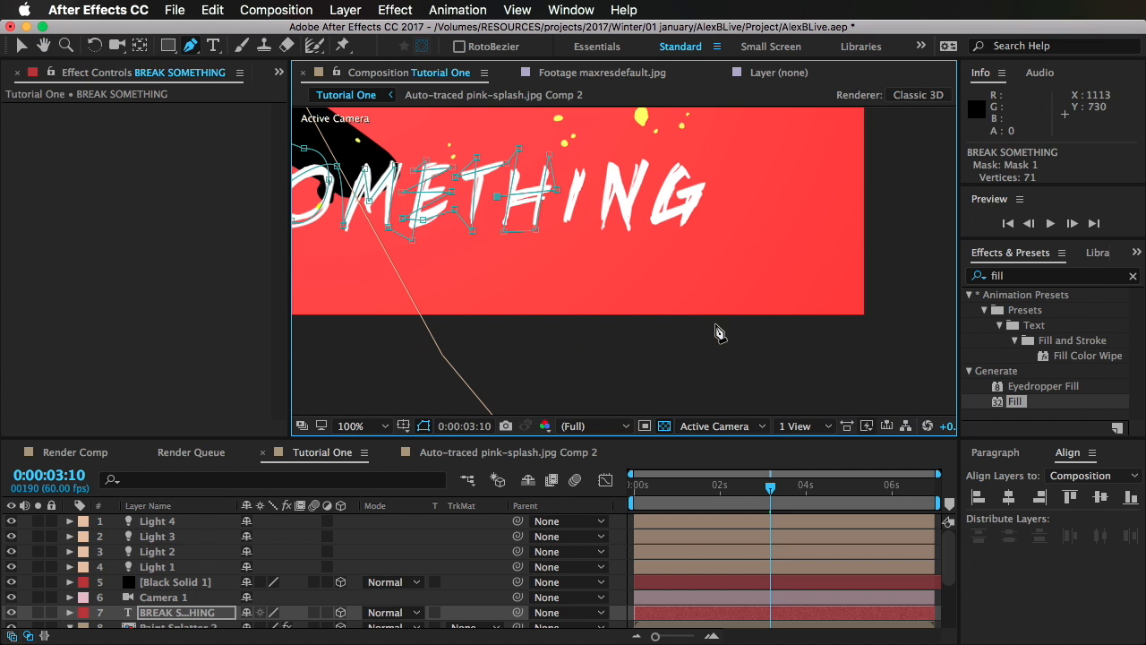
key(super+s)
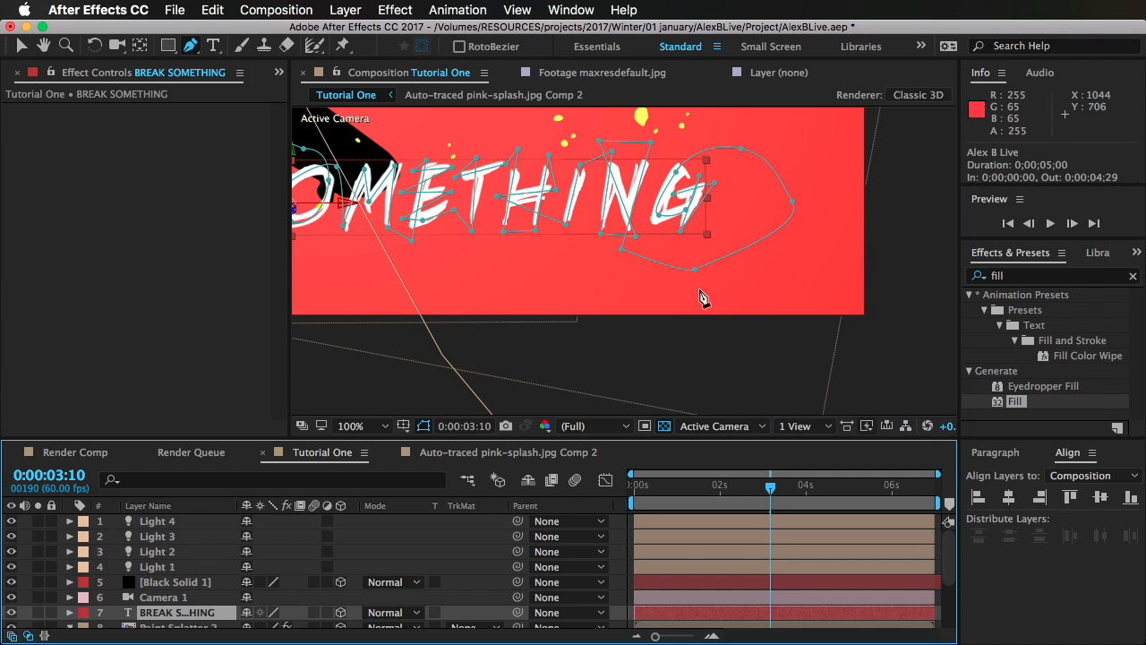
Step: Fit the composition in the viewer and apply the Stroke effect to the BREAK SOMETHING layer
click(352, 427)
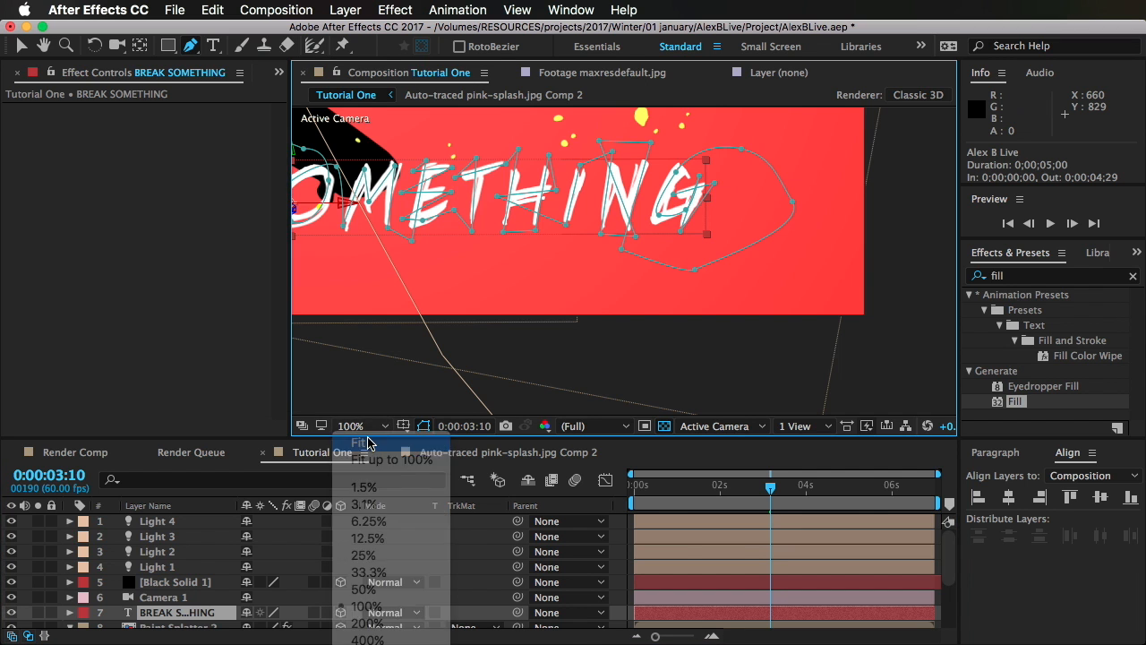
click(360, 444)
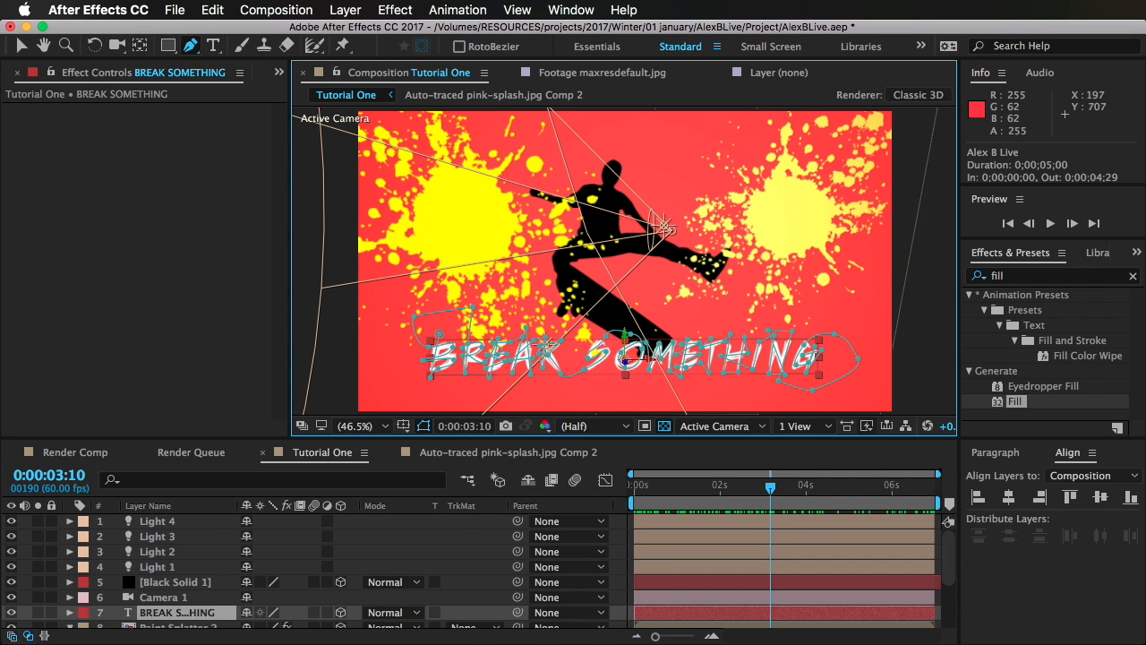
click(1020, 297)
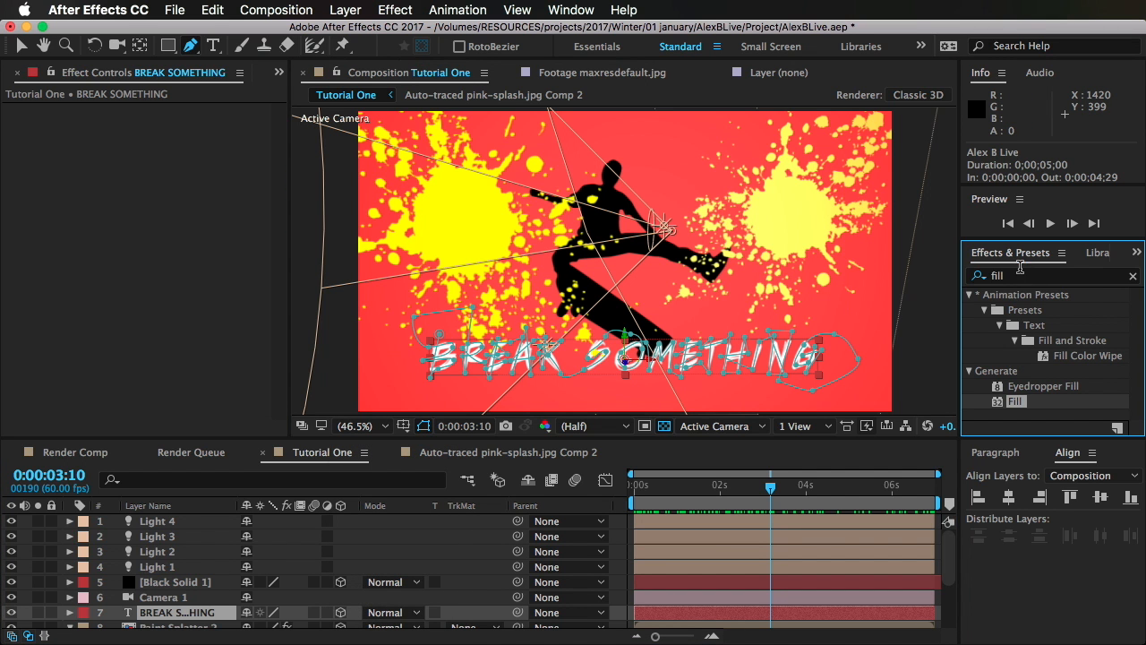
click(1022, 276)
text(stroke)
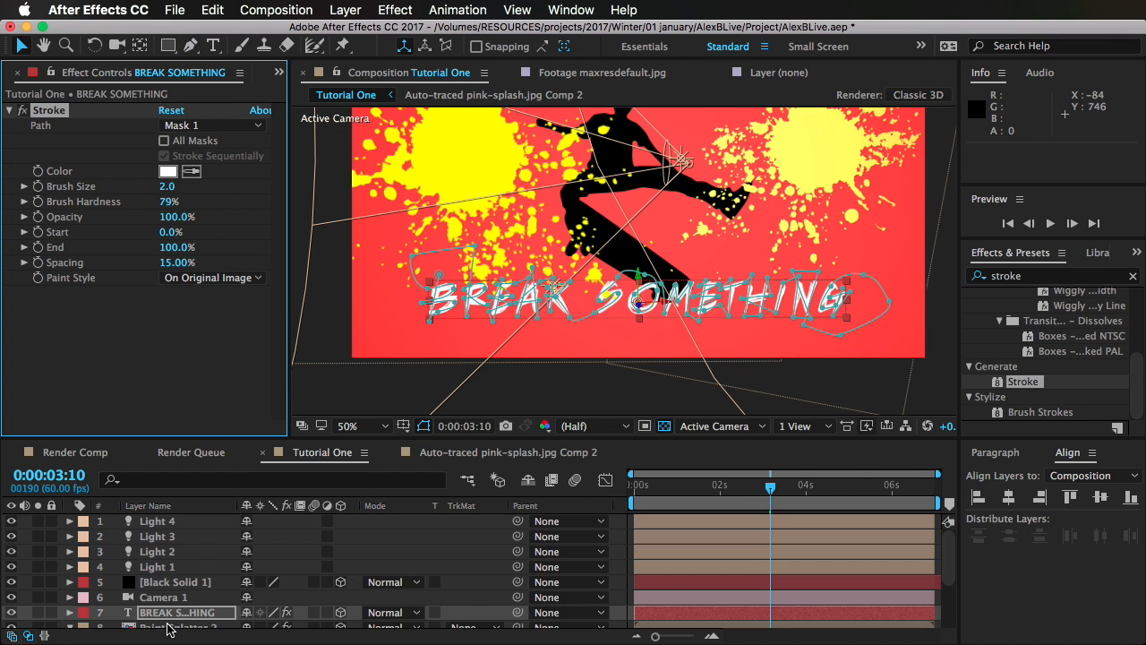
click(175, 614)
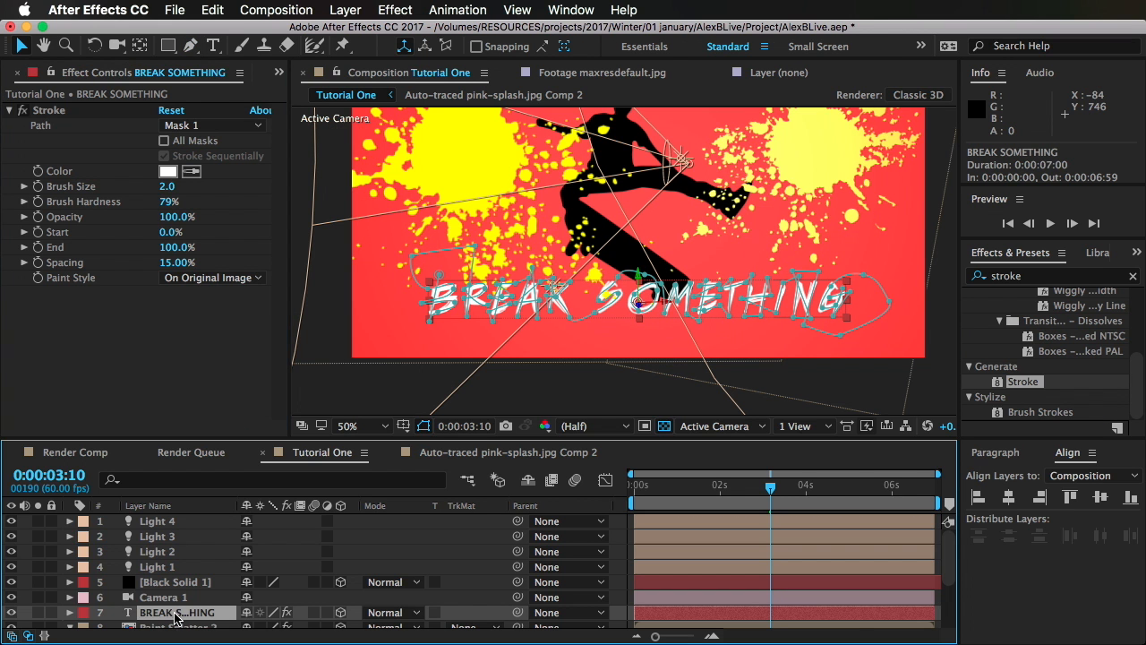
Step: Set the Stroke effect's Paint Style to Reveal Original Image and hide the mask outlines in the viewer
click(205, 277)
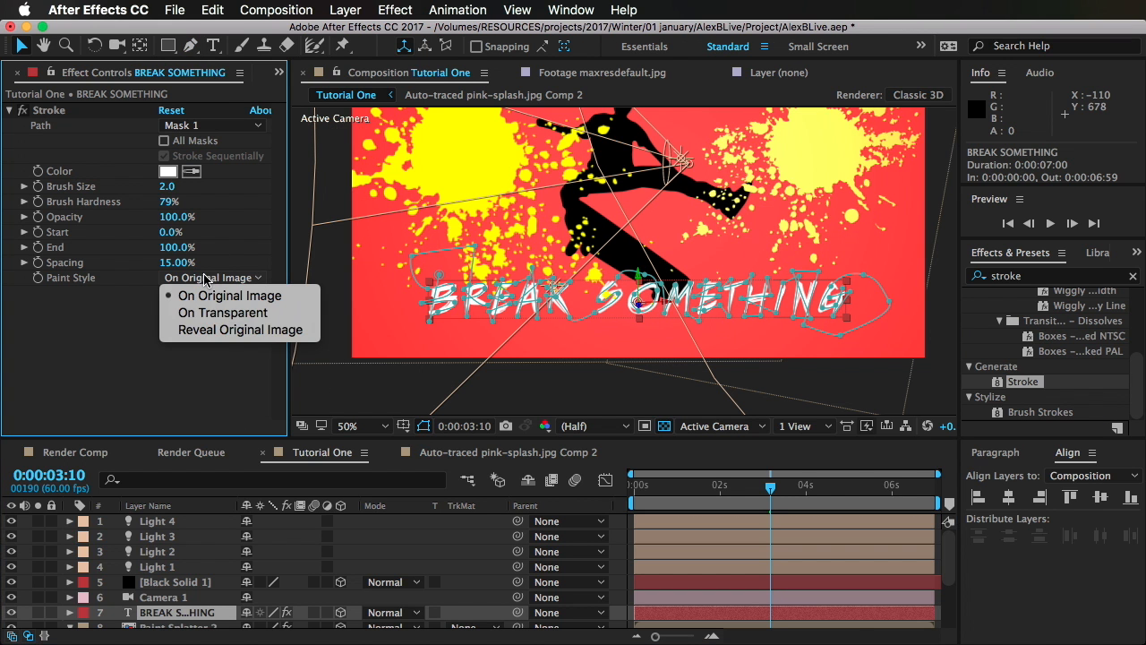
click(238, 331)
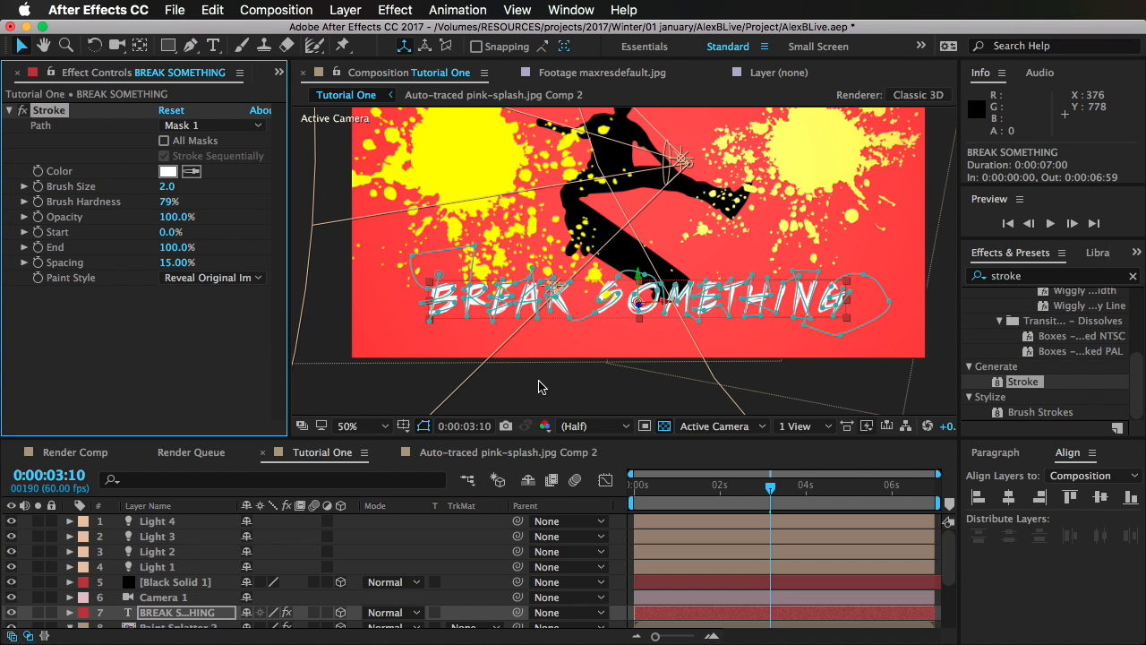
click(422, 426)
Step: Inspect the revealed BREAK SOMETHING lettering up close and raise the Stroke's Brush Size to 14.2 to cover the letters
scroll(596, 343, up, 2)
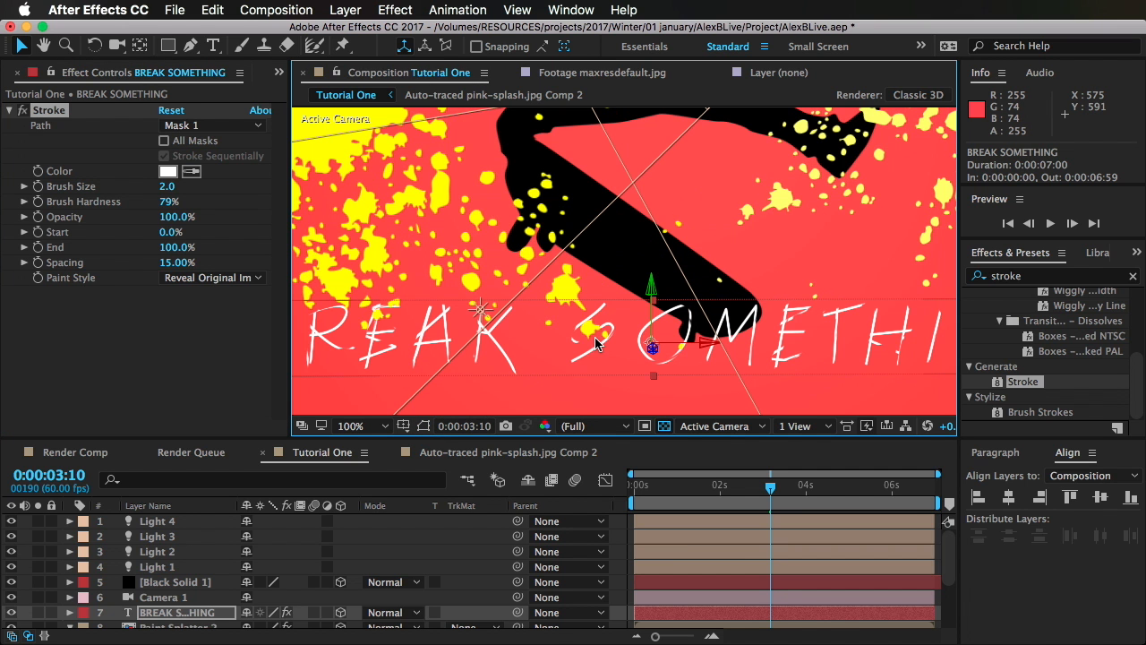
scroll(592, 343, down, 2)
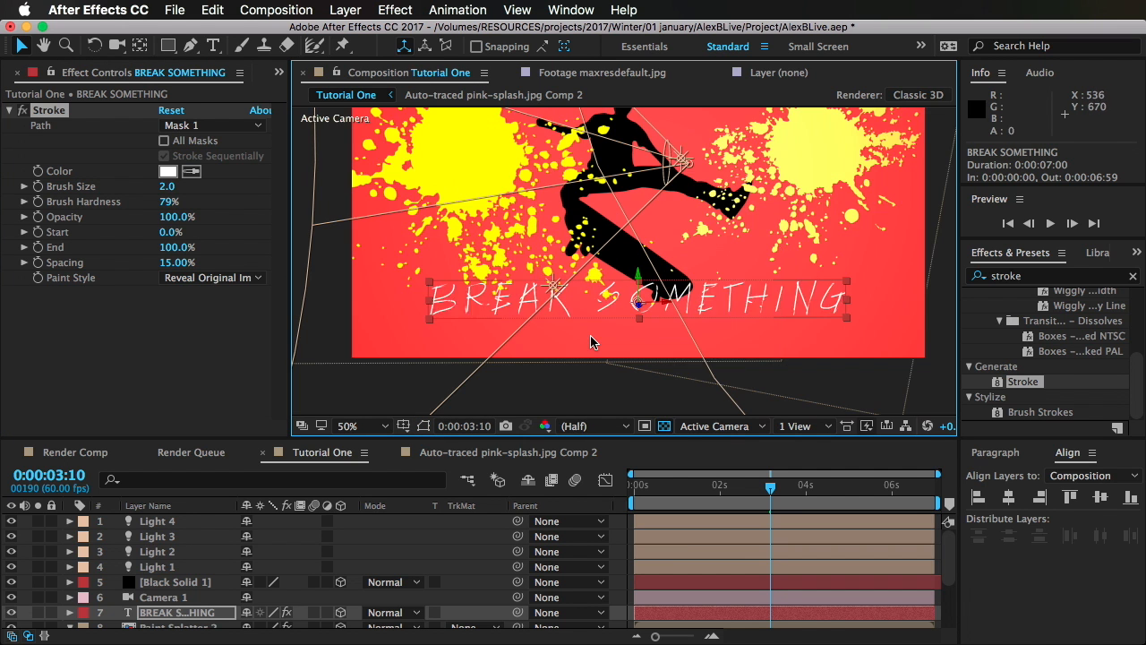
scroll(593, 341, up, 2)
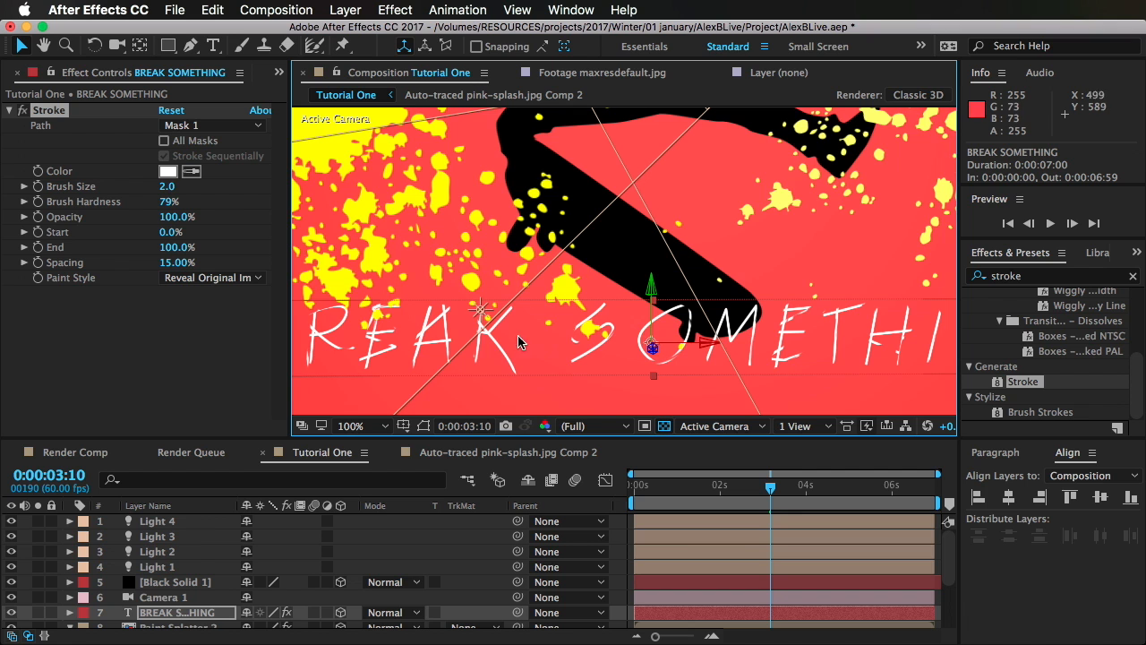
drag(484, 330, 655, 306)
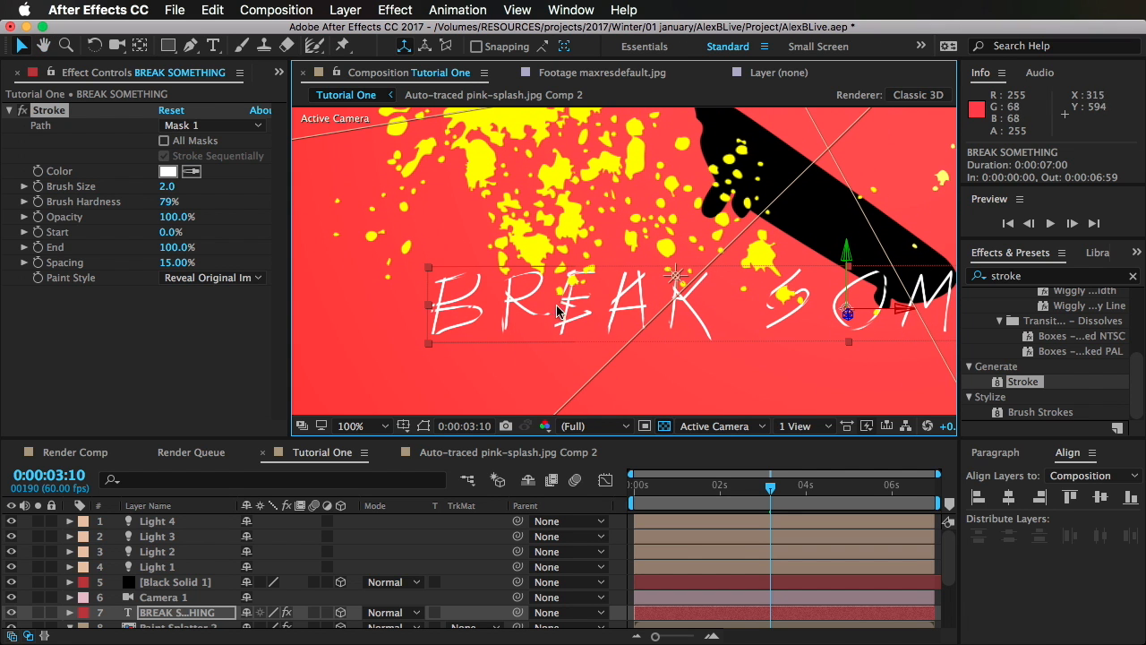
drag(824, 316, 410, 292)
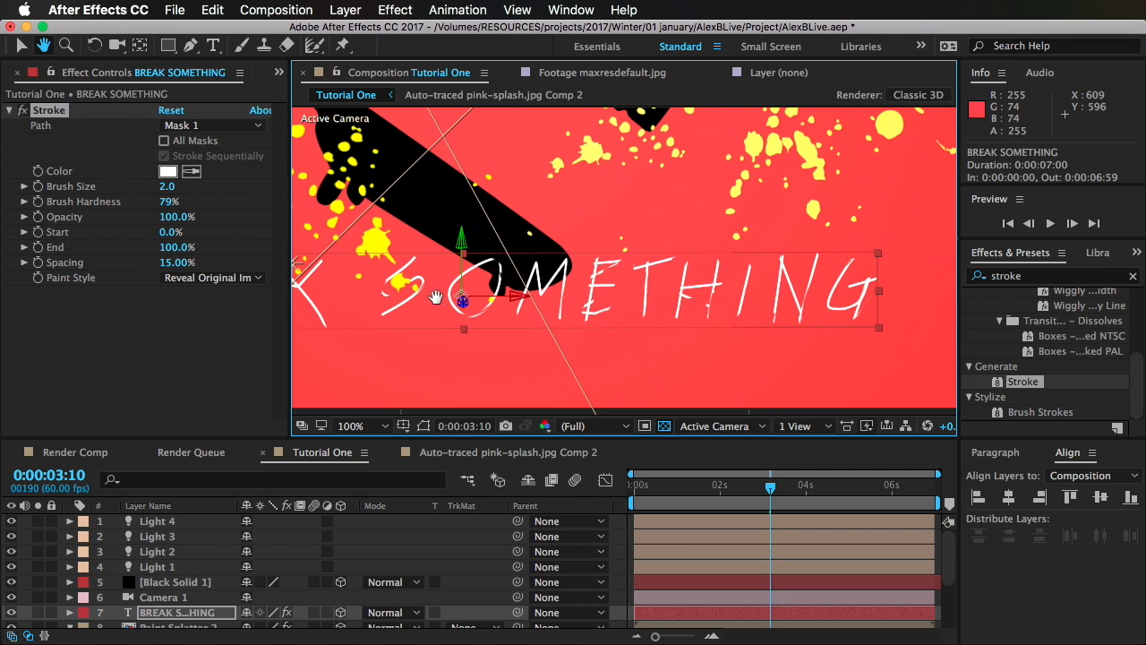
drag(707, 298, 991, 273)
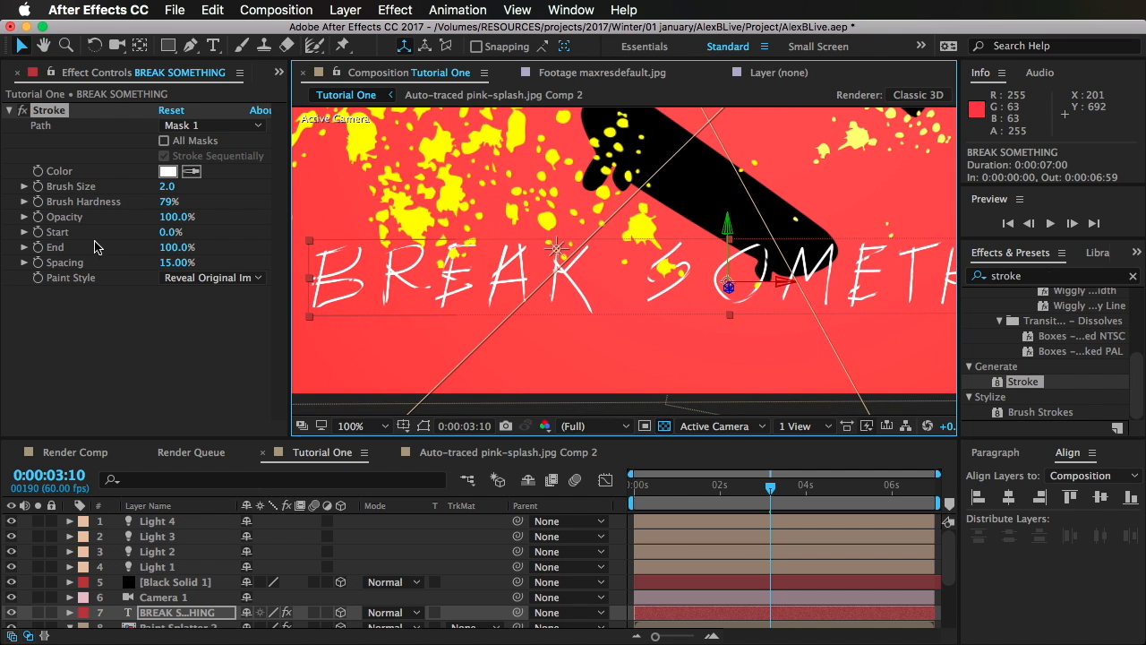
drag(166, 186, 258, 173)
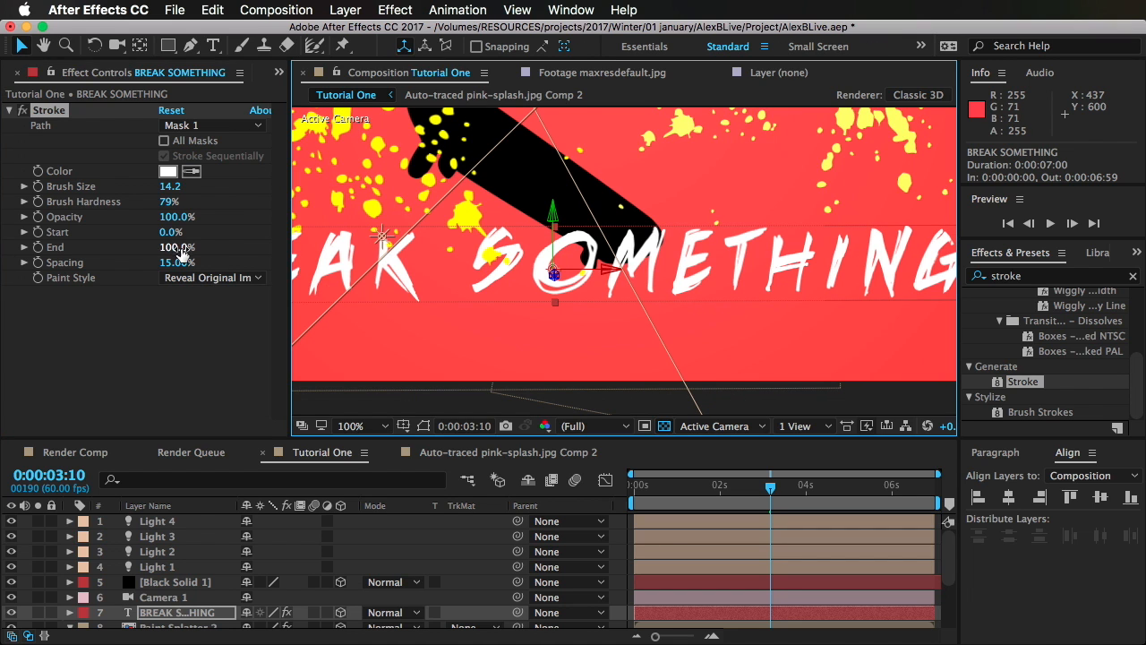
Step: Test the reveal with the Stroke's End at 40%, try a Brush Hardness of 77% and undo the hardness change
drag(176, 247, 132, 257)
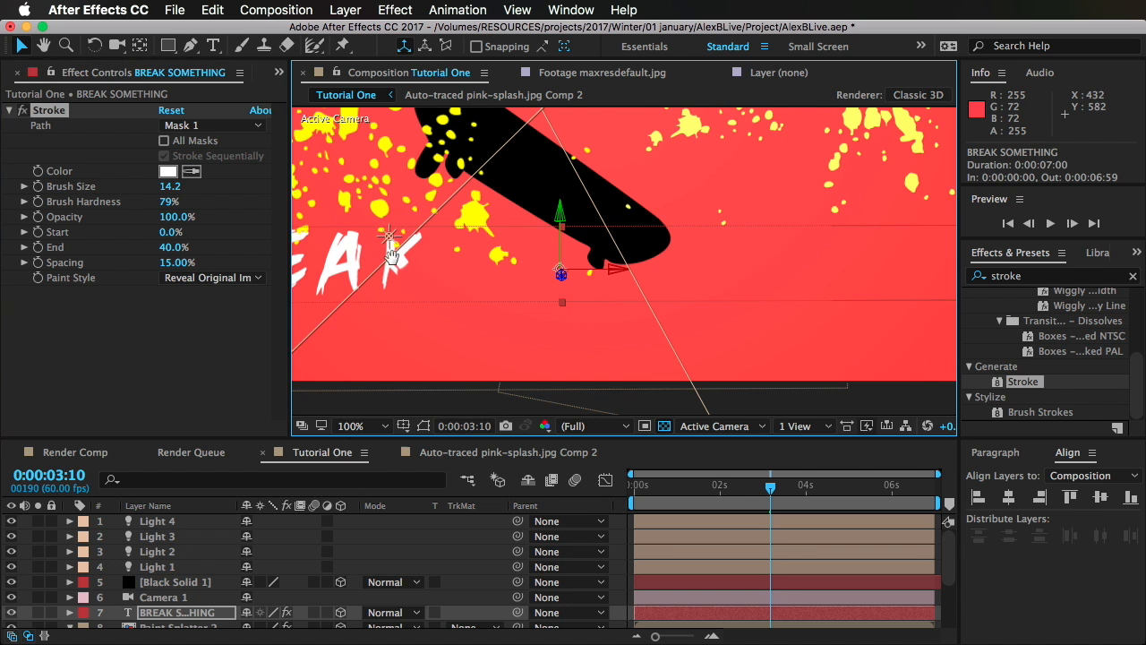
drag(168, 202, 158, 208)
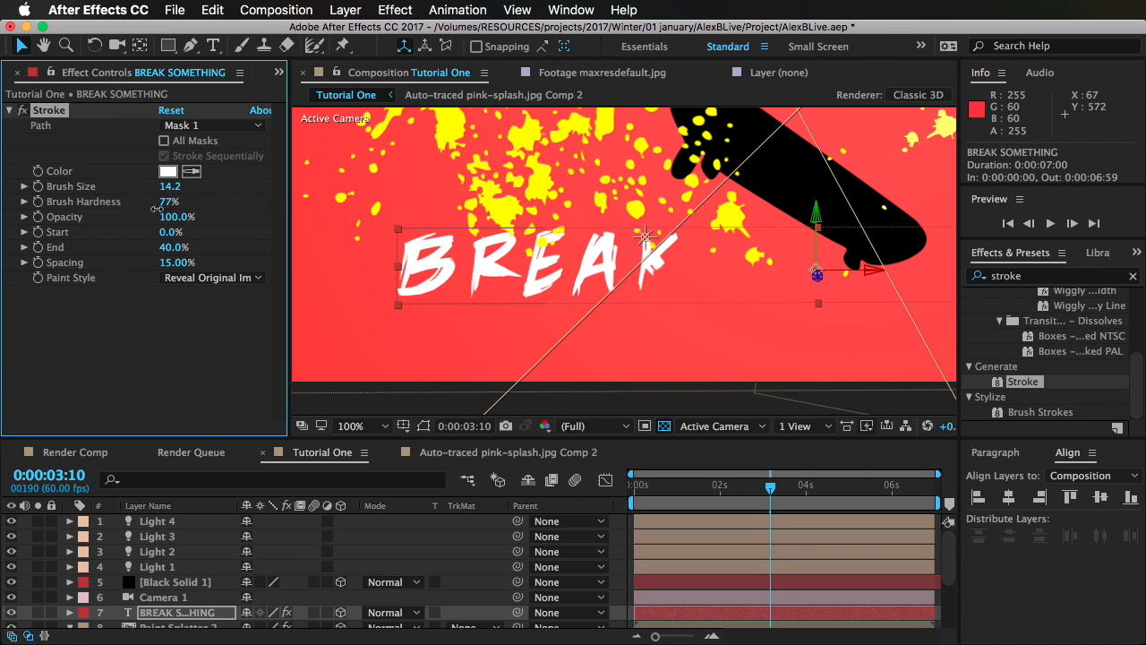
key(super+z)
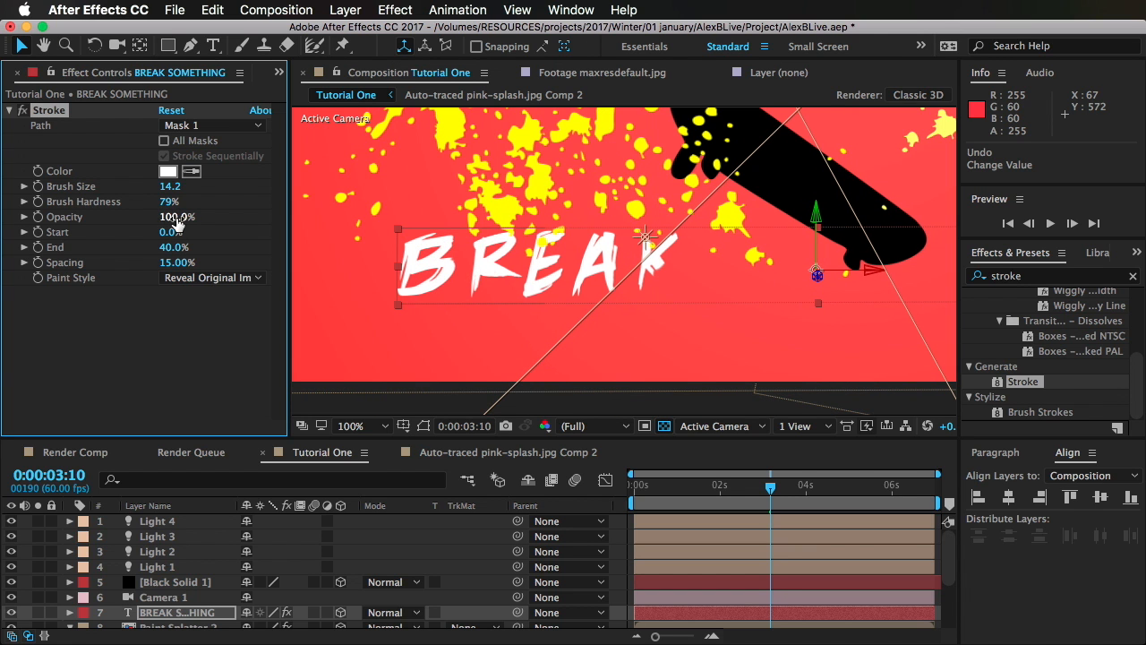
Step: Keyframe the Stroke's End from 0% at 0:00:01:04 to 100% at 0:00:04:10
drag(173, 247, 133, 252)
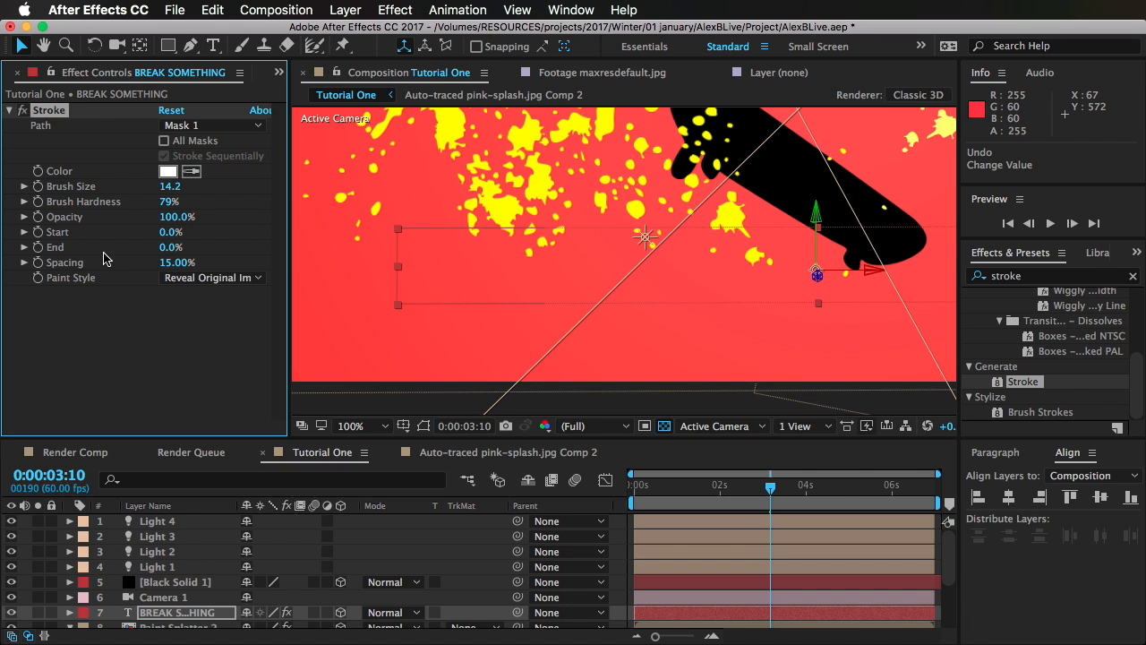
drag(707, 492, 679, 494)
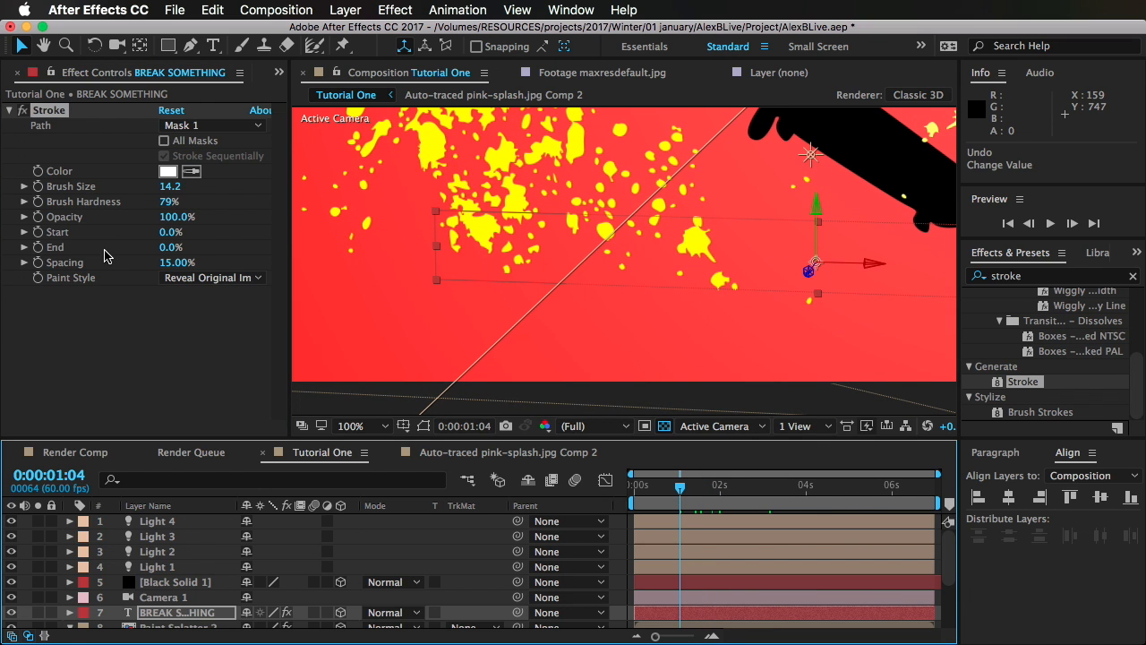
click(37, 247)
click(811, 493)
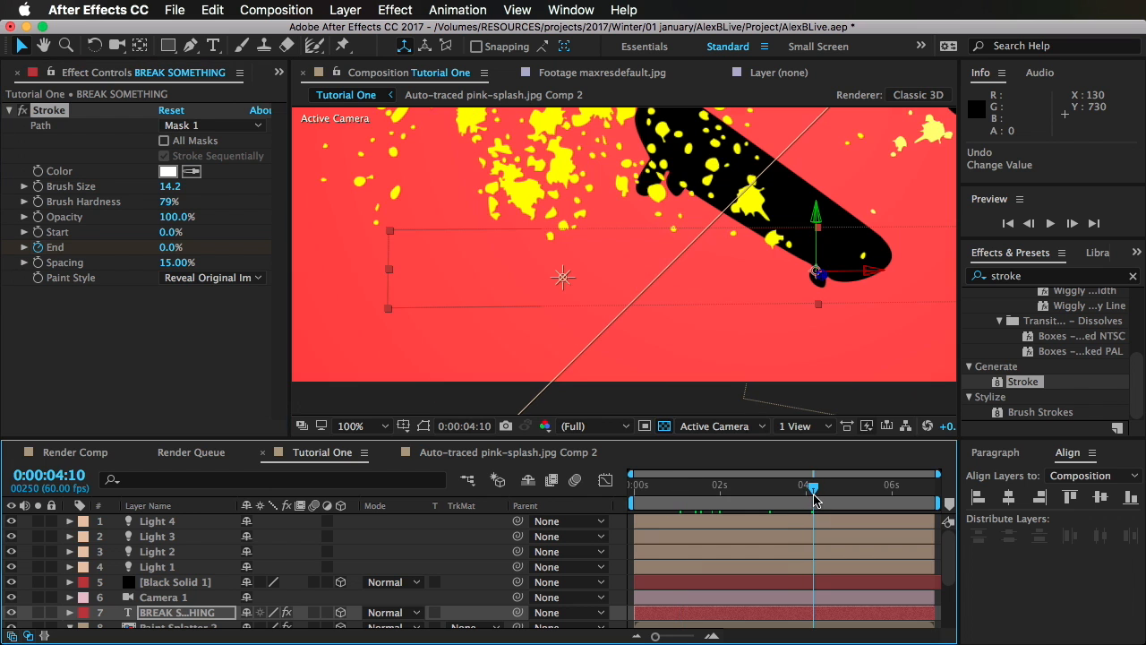
drag(172, 251, 676, 255)
Step: Fit the composition in the viewer, preview the handwritten title reveal, deselect the title layer and save the project
click(376, 444)
drag(812, 492, 736, 528)
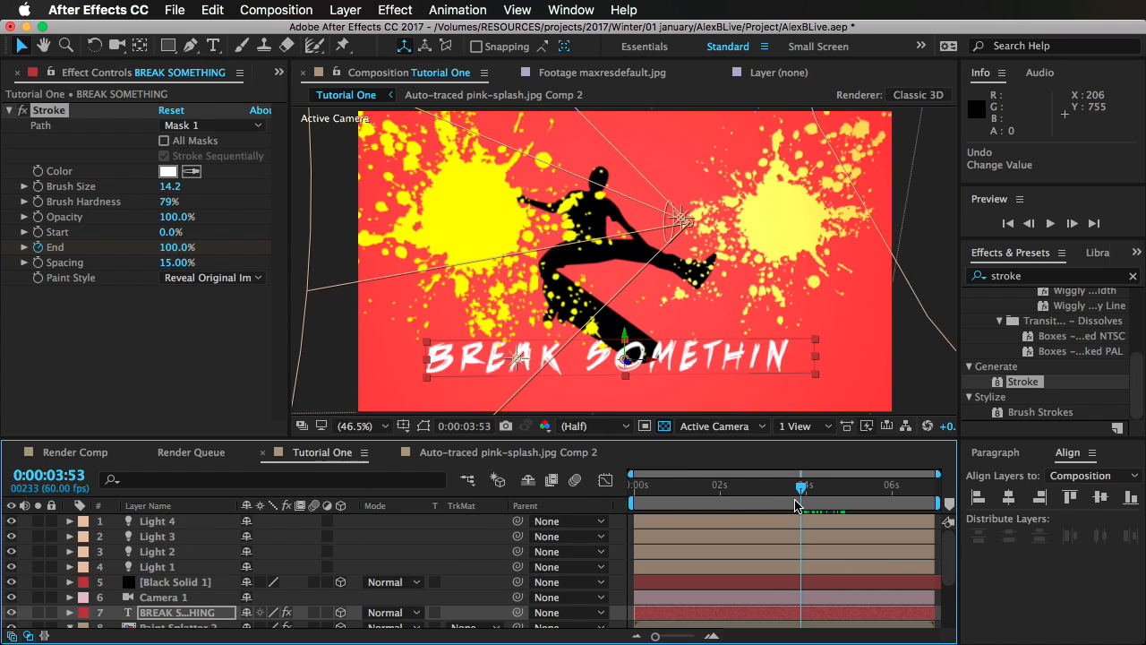
key(space)
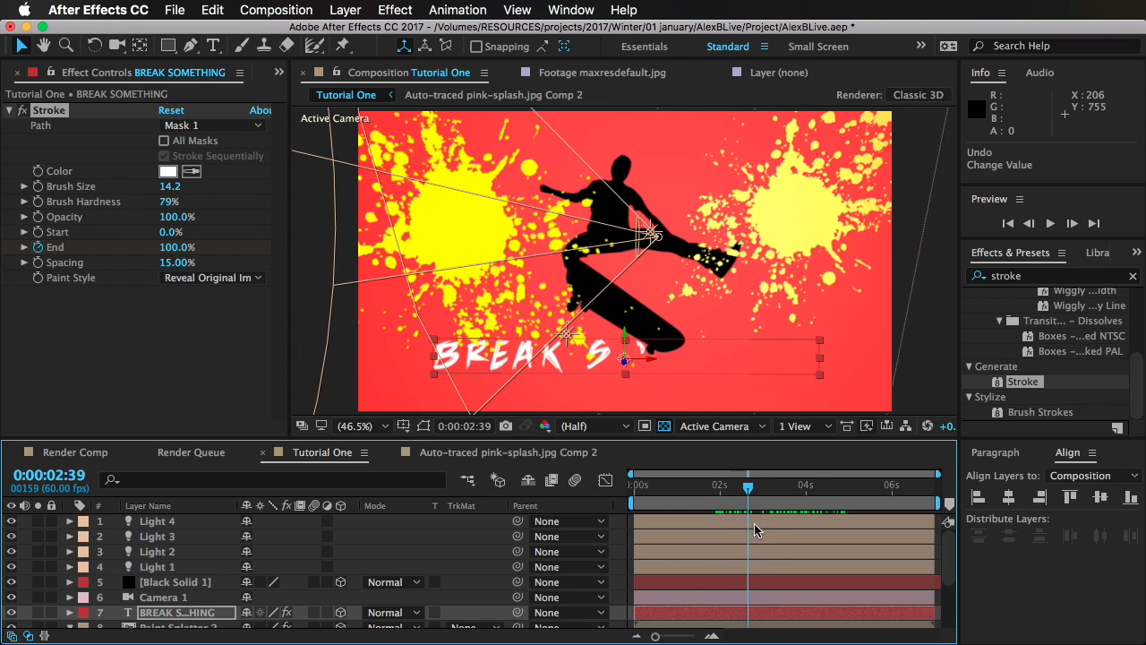
click(948, 327)
key(super+s)
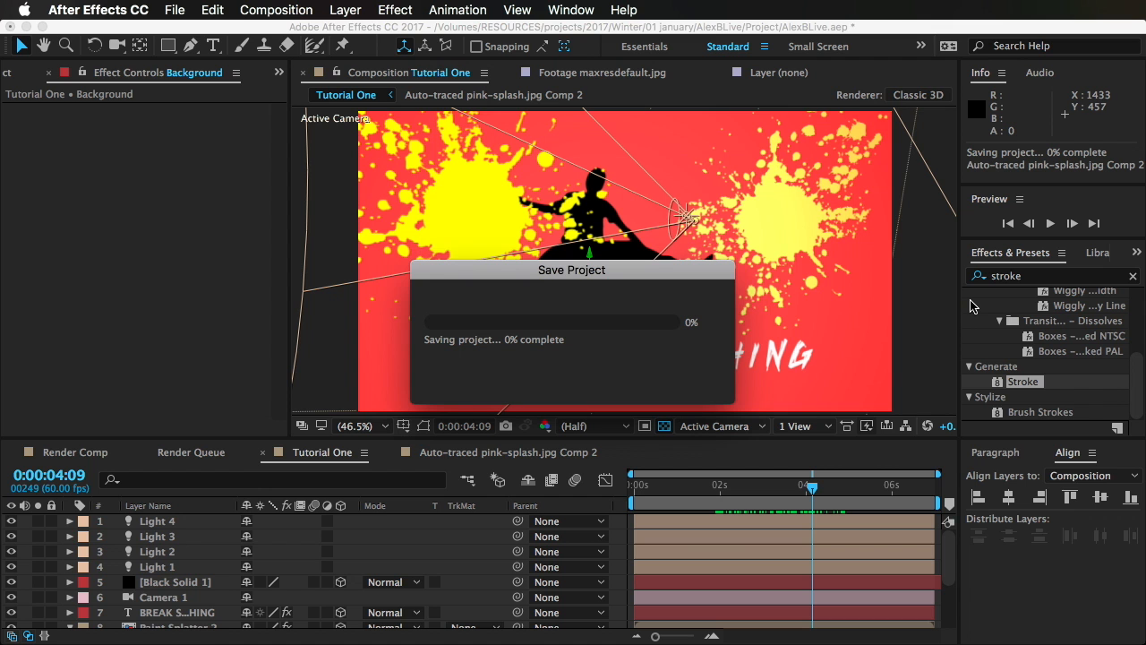
Step: Place the maxresdefault.jpg photo as the uppermost layer of Tutorial One, display its Scale property and make it a 3D layer
click(703, 491)
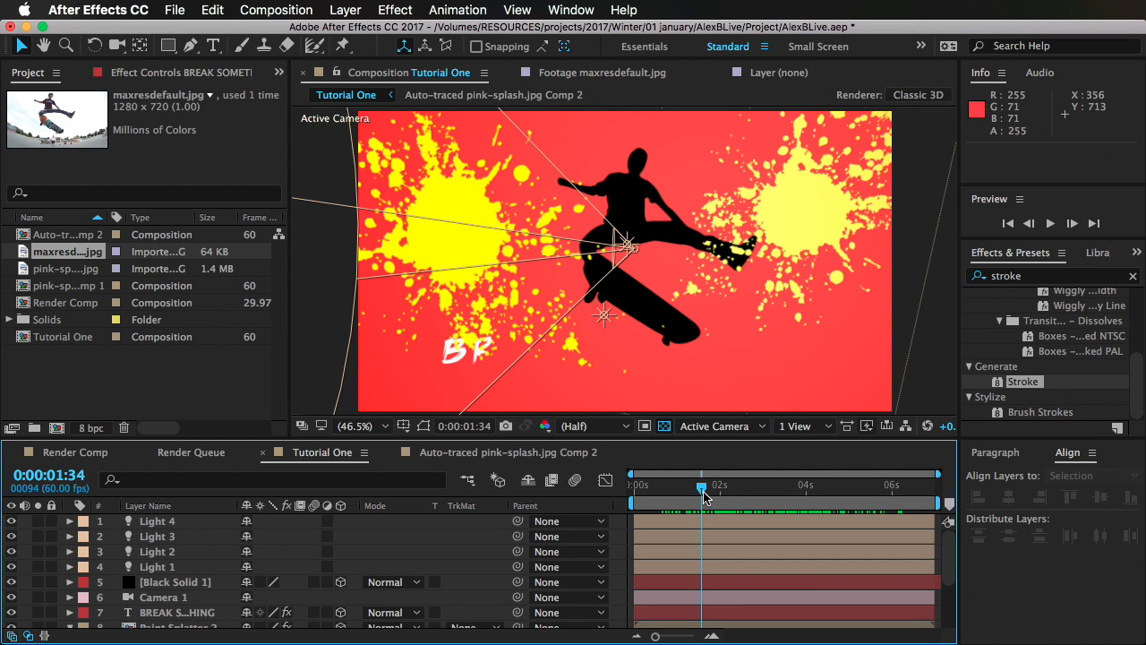
drag(703, 495, 830, 491)
drag(55, 259, 273, 542)
key(s)
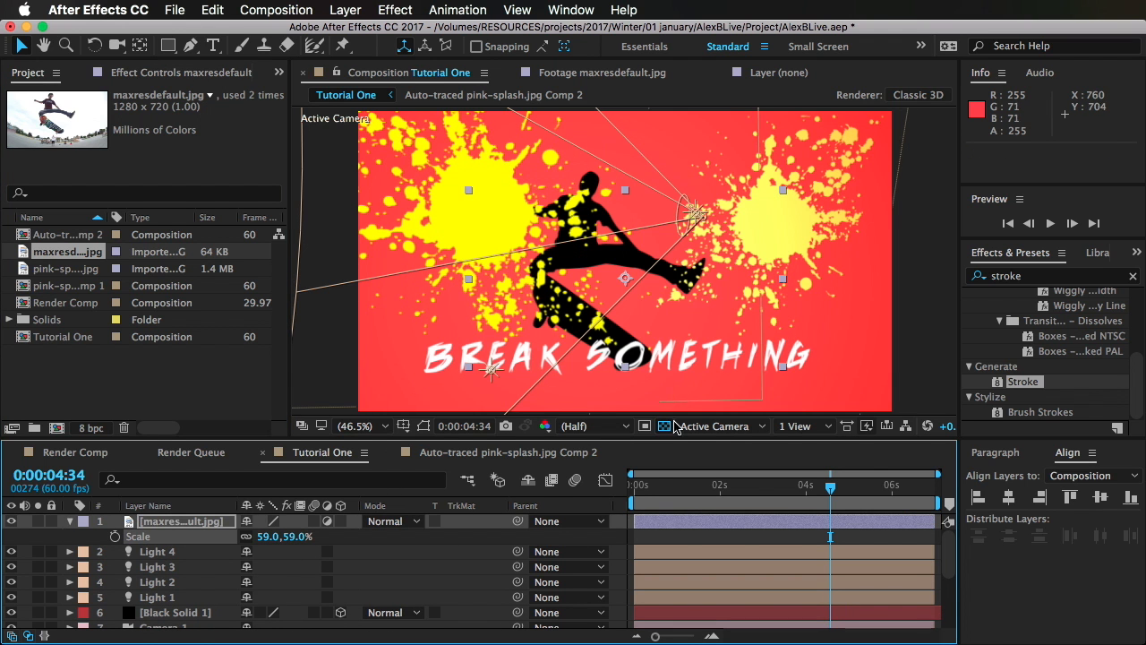
drag(816, 500, 735, 507)
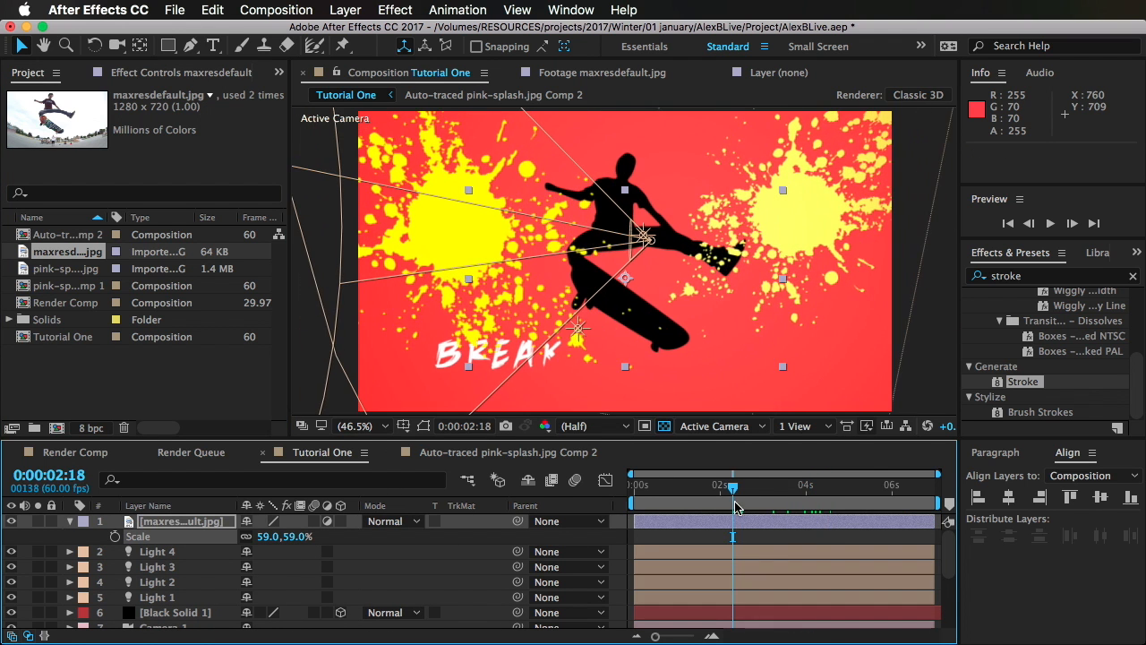
click(182, 507)
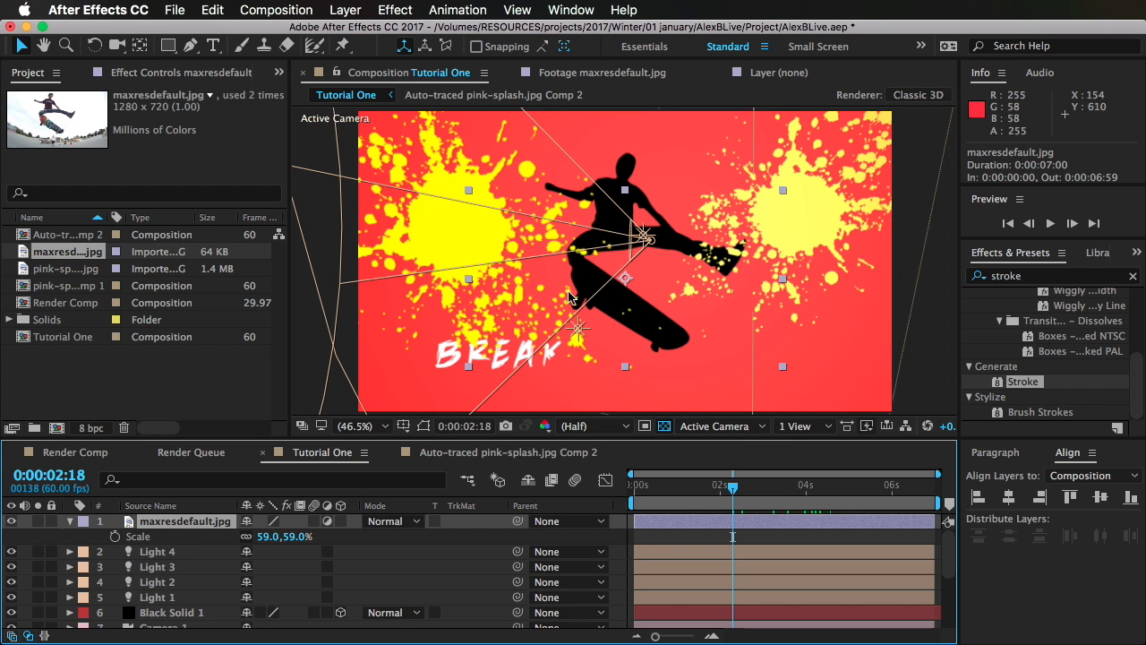
click(341, 523)
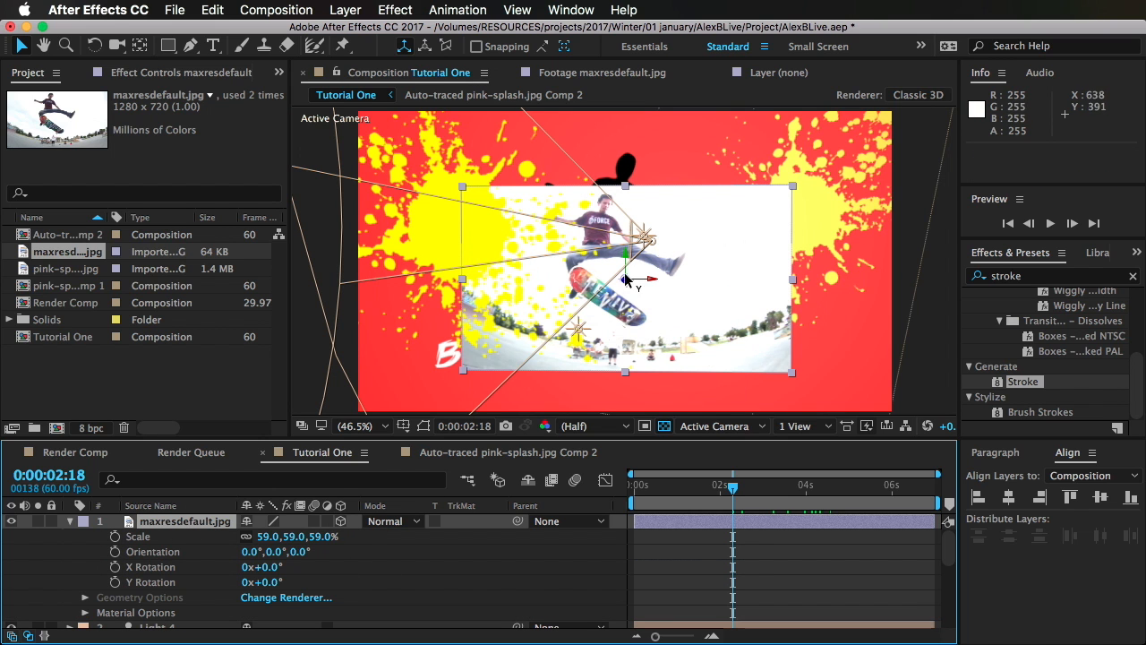
Step: Push the skater photo back in depth behind the silhouette, check it at 0:00:02:05 and delete the photo layer
drag(625, 281, 999, 165)
mouse_move(727, 501)
mouse_down()
mouse_move(744, 486)
mouse_move(905, 484)
mouse_move(724, 485)
mouse_up()
click(161, 536)
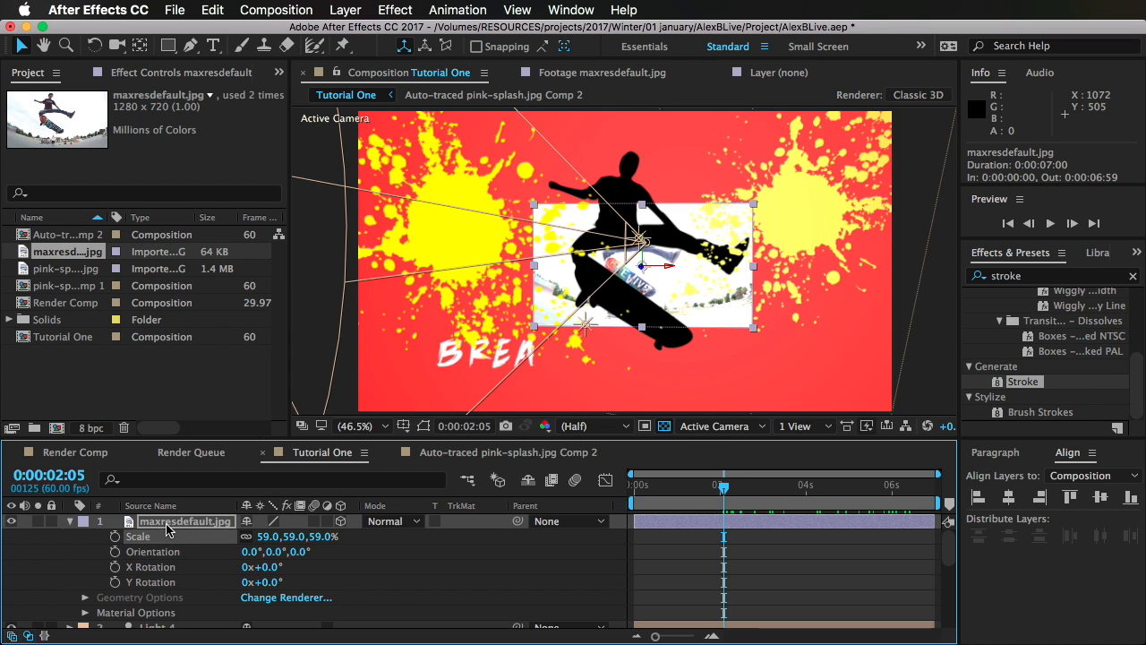
click(166, 526)
key(Delete)
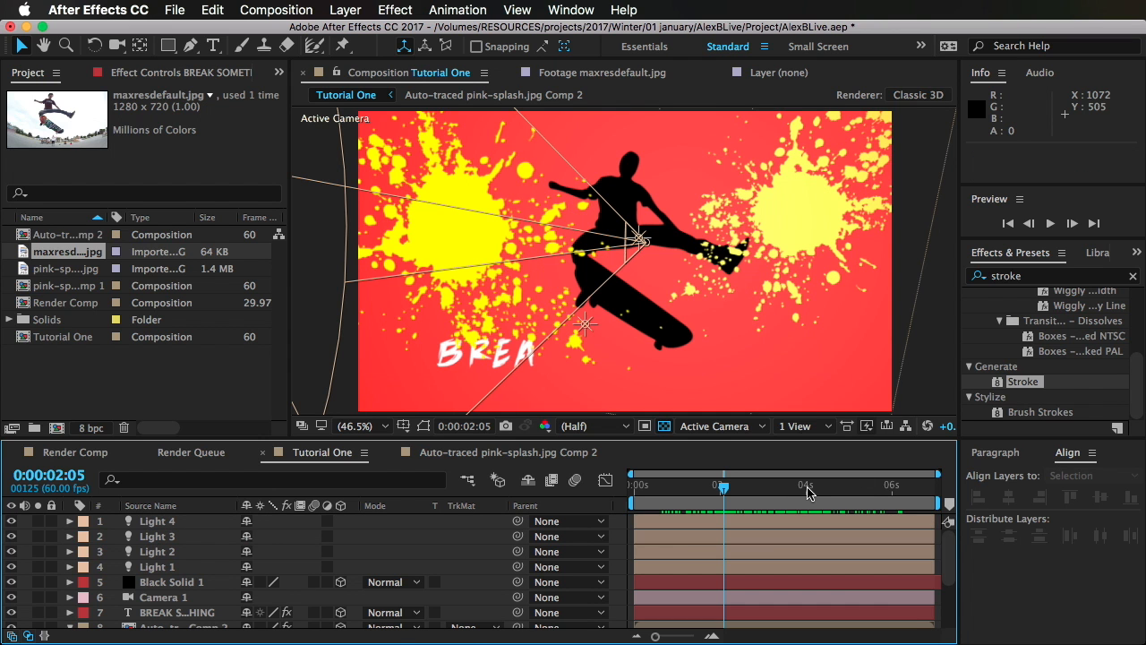
Step: Scrub through the composition to review the title reveal together with the camera movement
drag(790, 486, 748, 514)
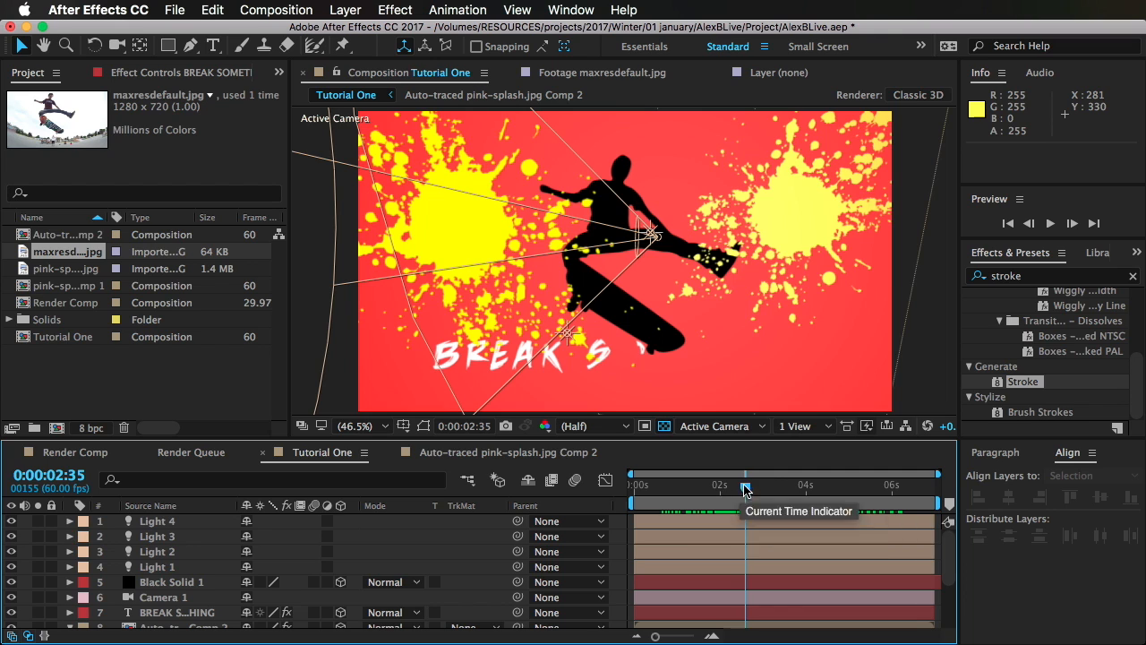
drag(745, 487, 869, 537)
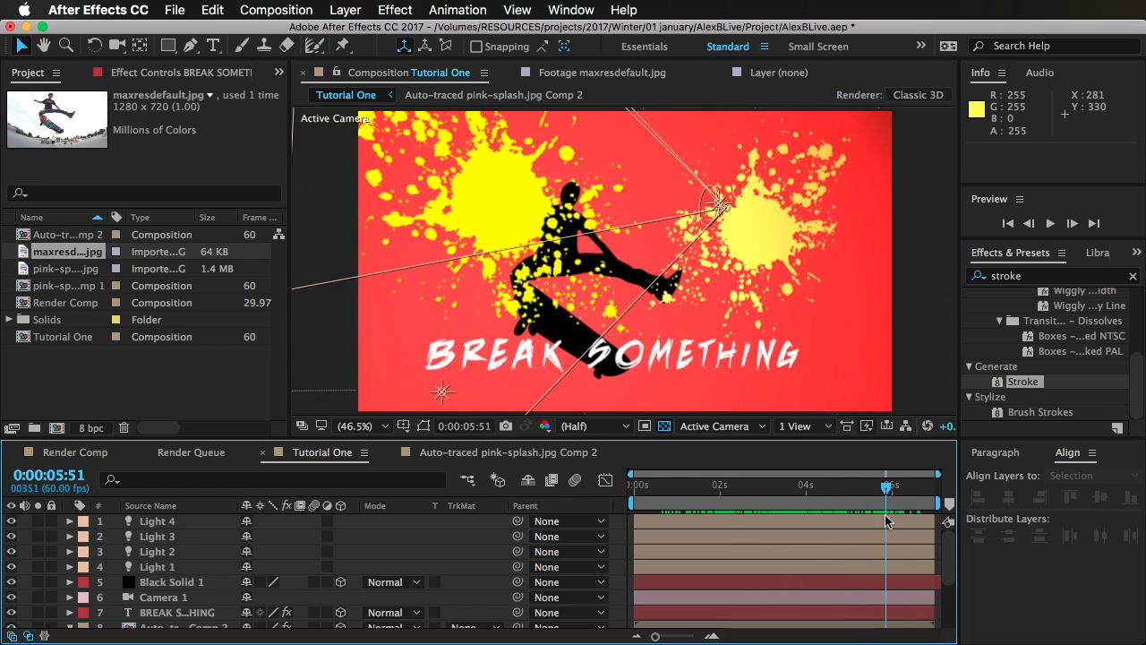
drag(865, 522, 758, 531)
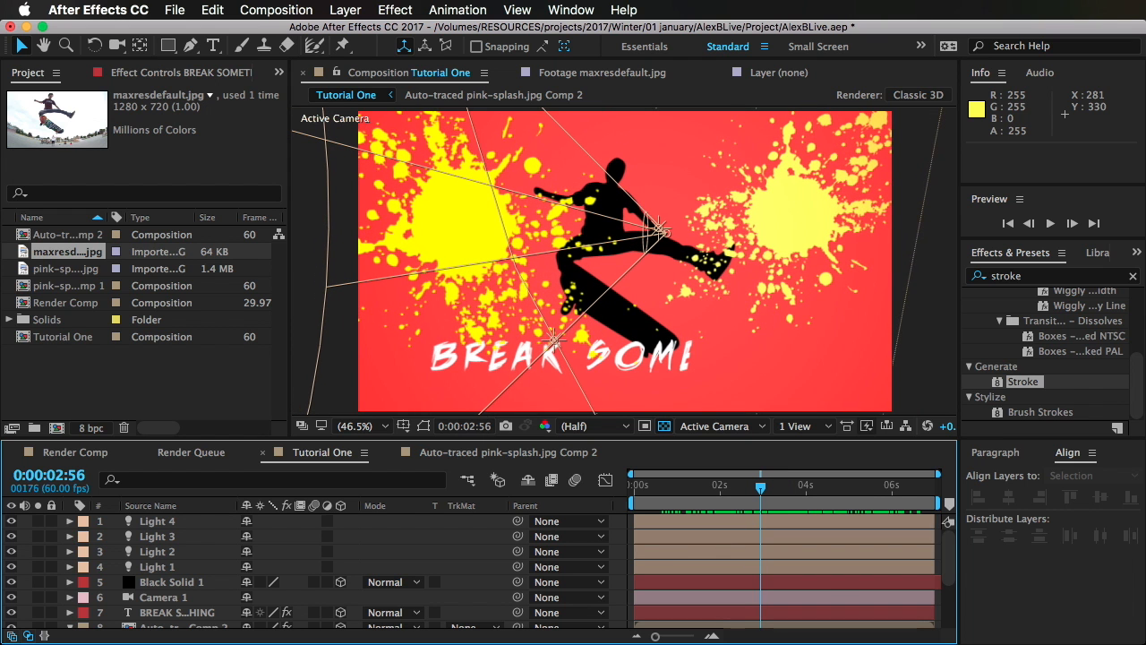
Step: Switch to Safari and scroll down the makc.co homepage to the YouTube section
click(25, 175)
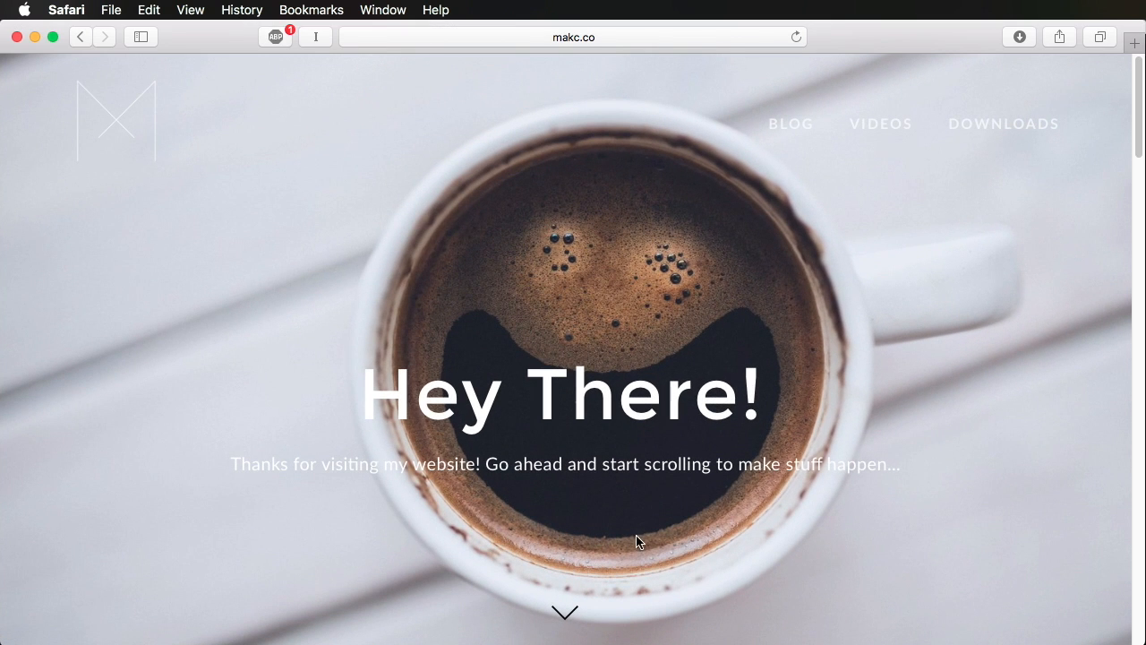
scroll(722, 455, down, 1)
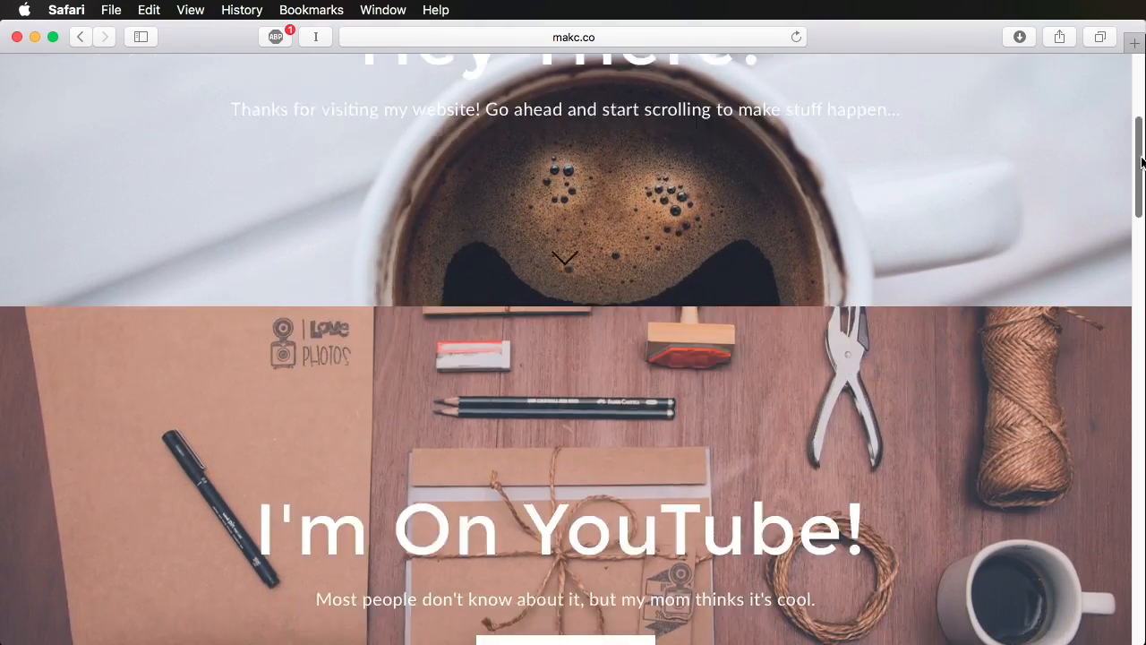